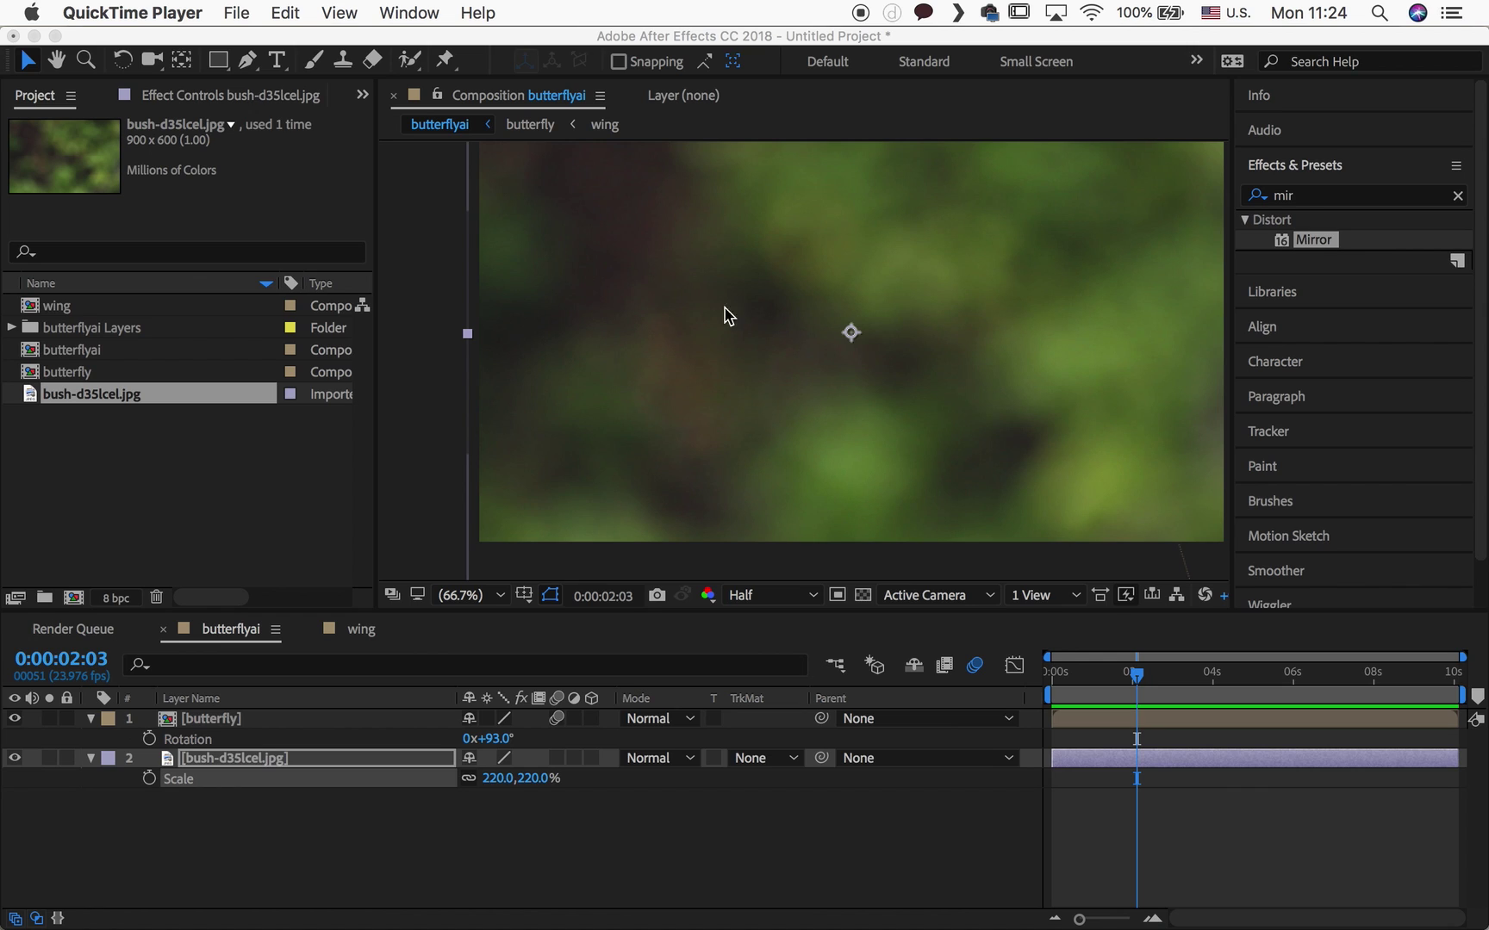
Preview the existing butterfly animation from its first frame several times
left_click(1059, 683)
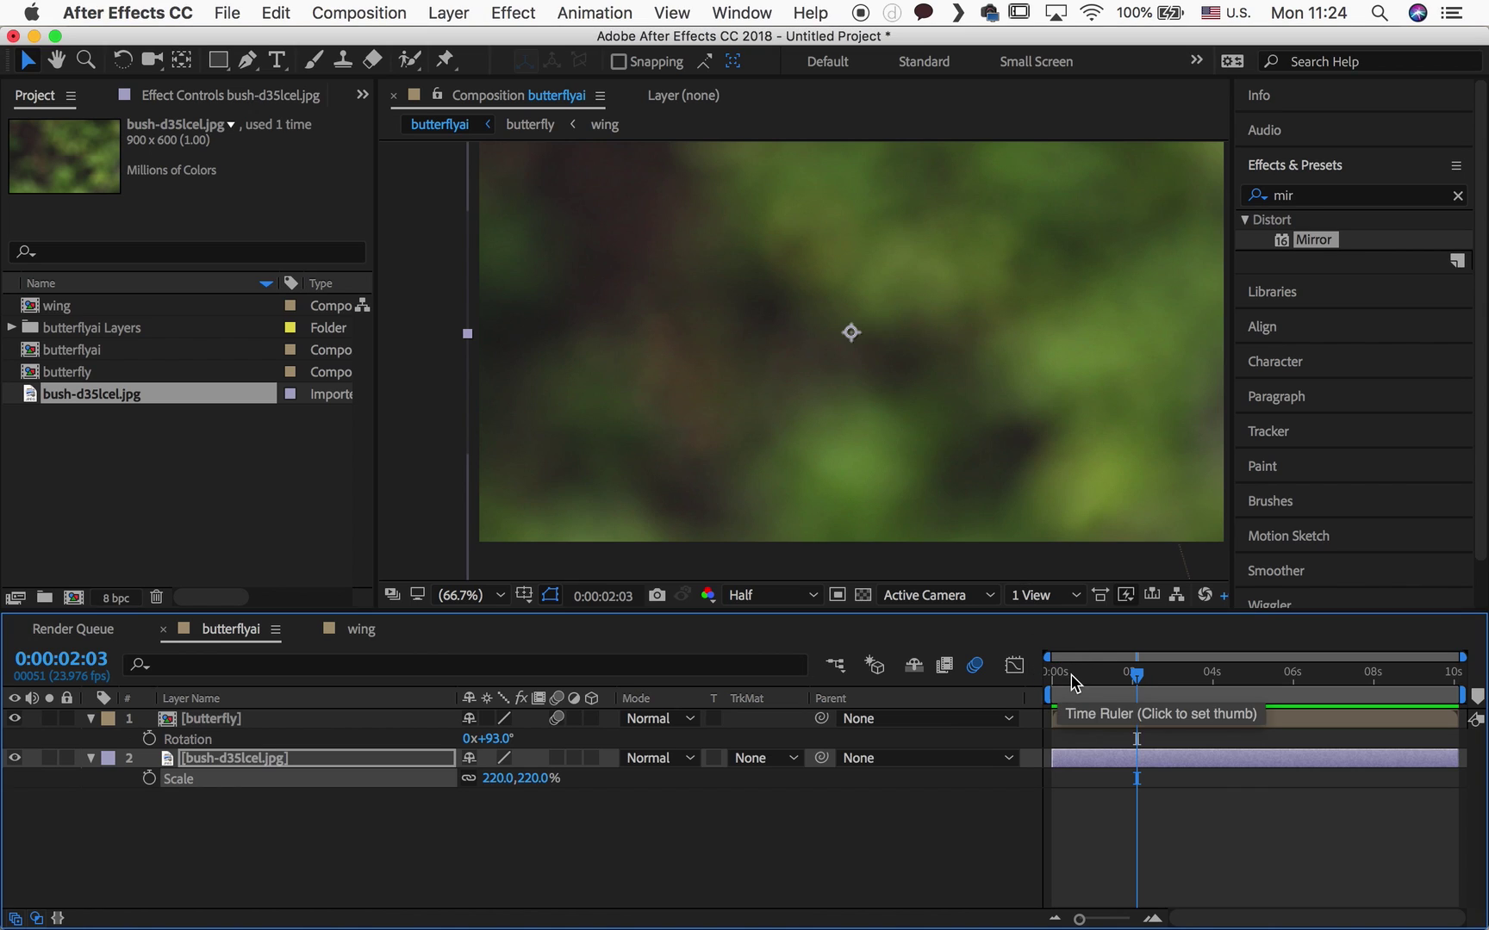
left_click_drag(1058, 681, 1043, 682)
key("space")
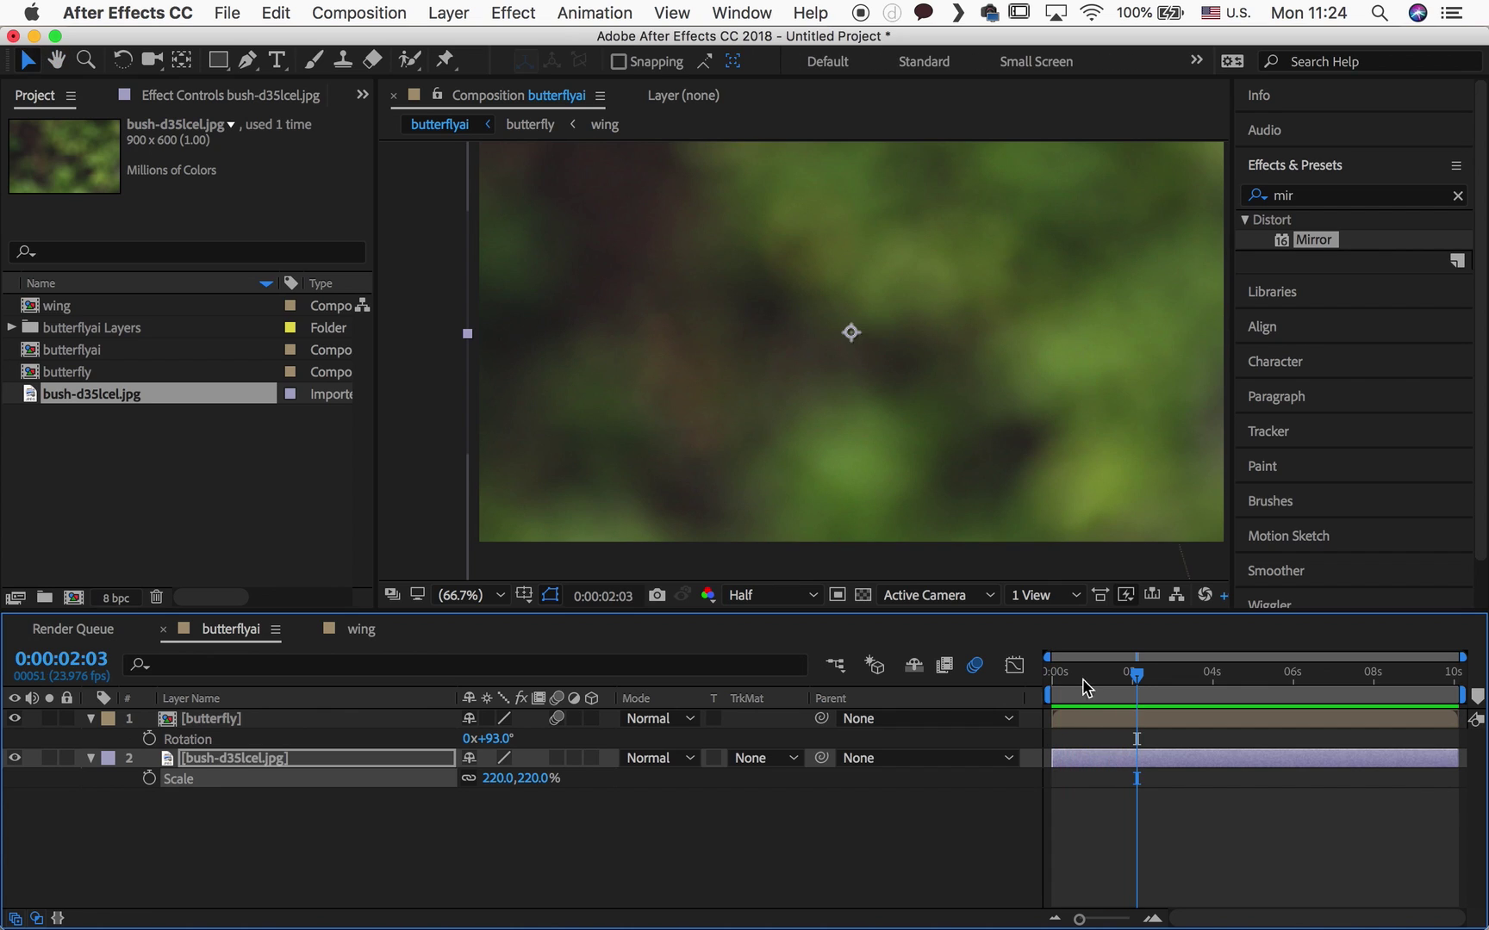
left_click_drag(1078, 679, 1028, 687)
key("space")
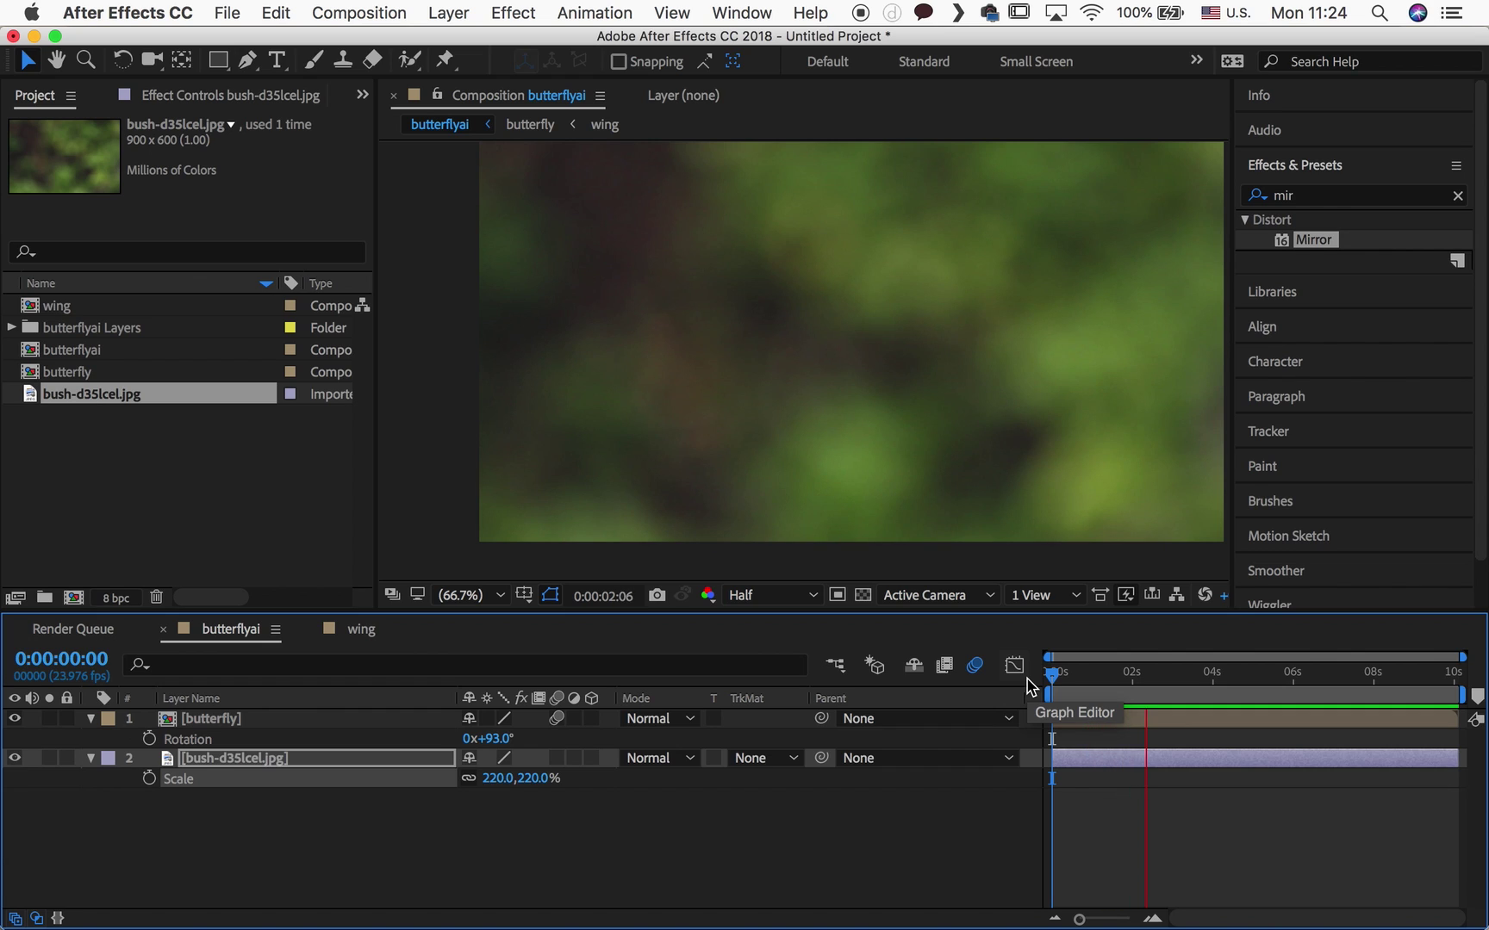
left_click(1054, 675)
left_click_drag(1054, 674, 1042, 685)
key("space")
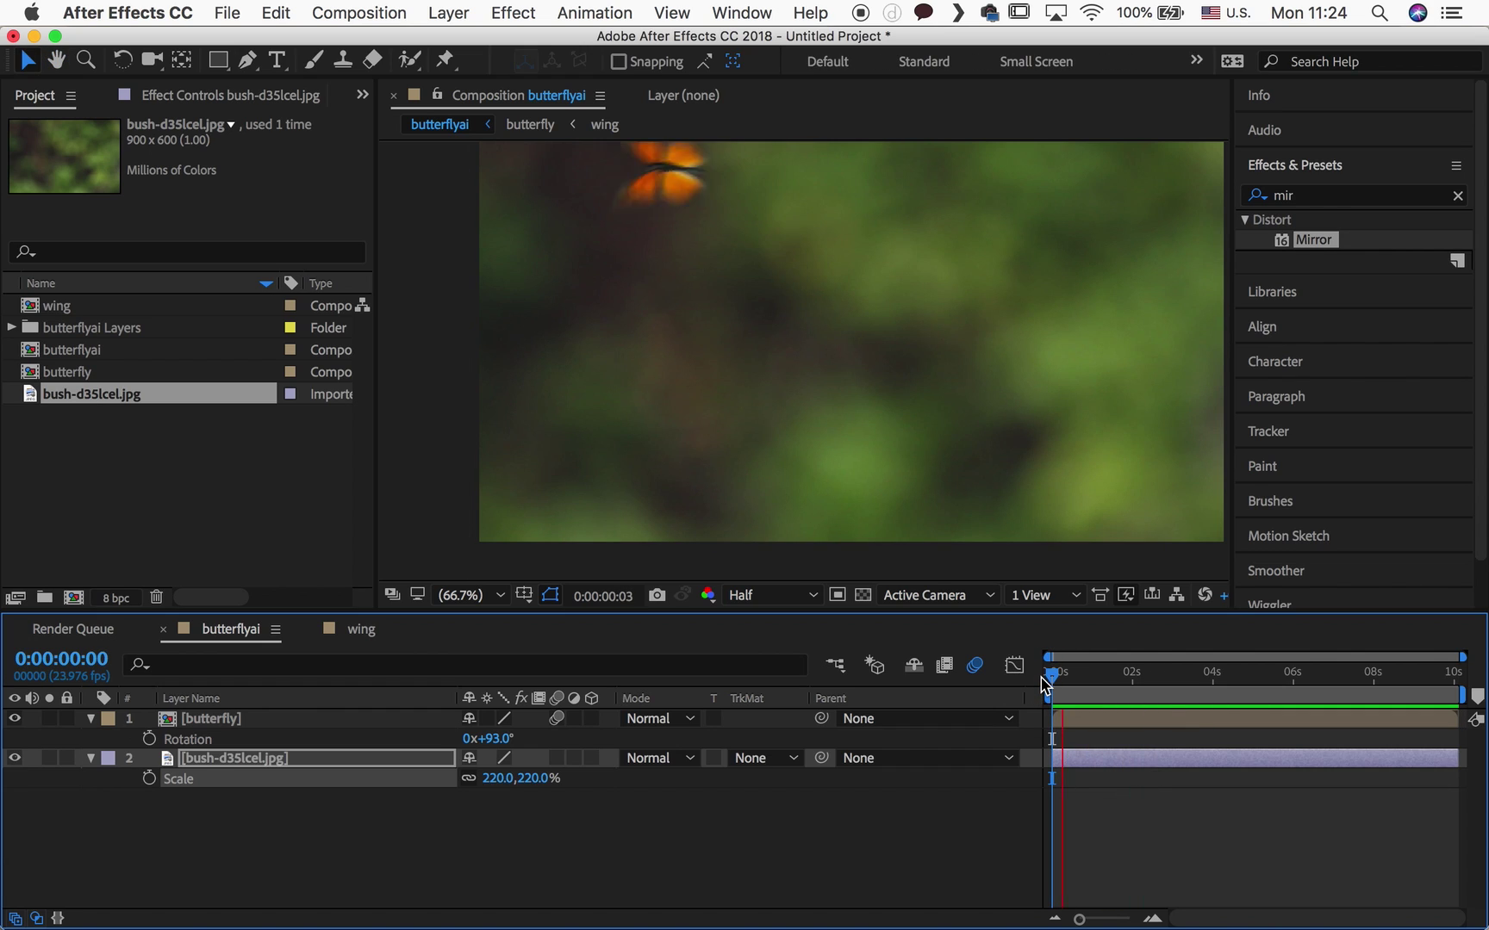
key("space")
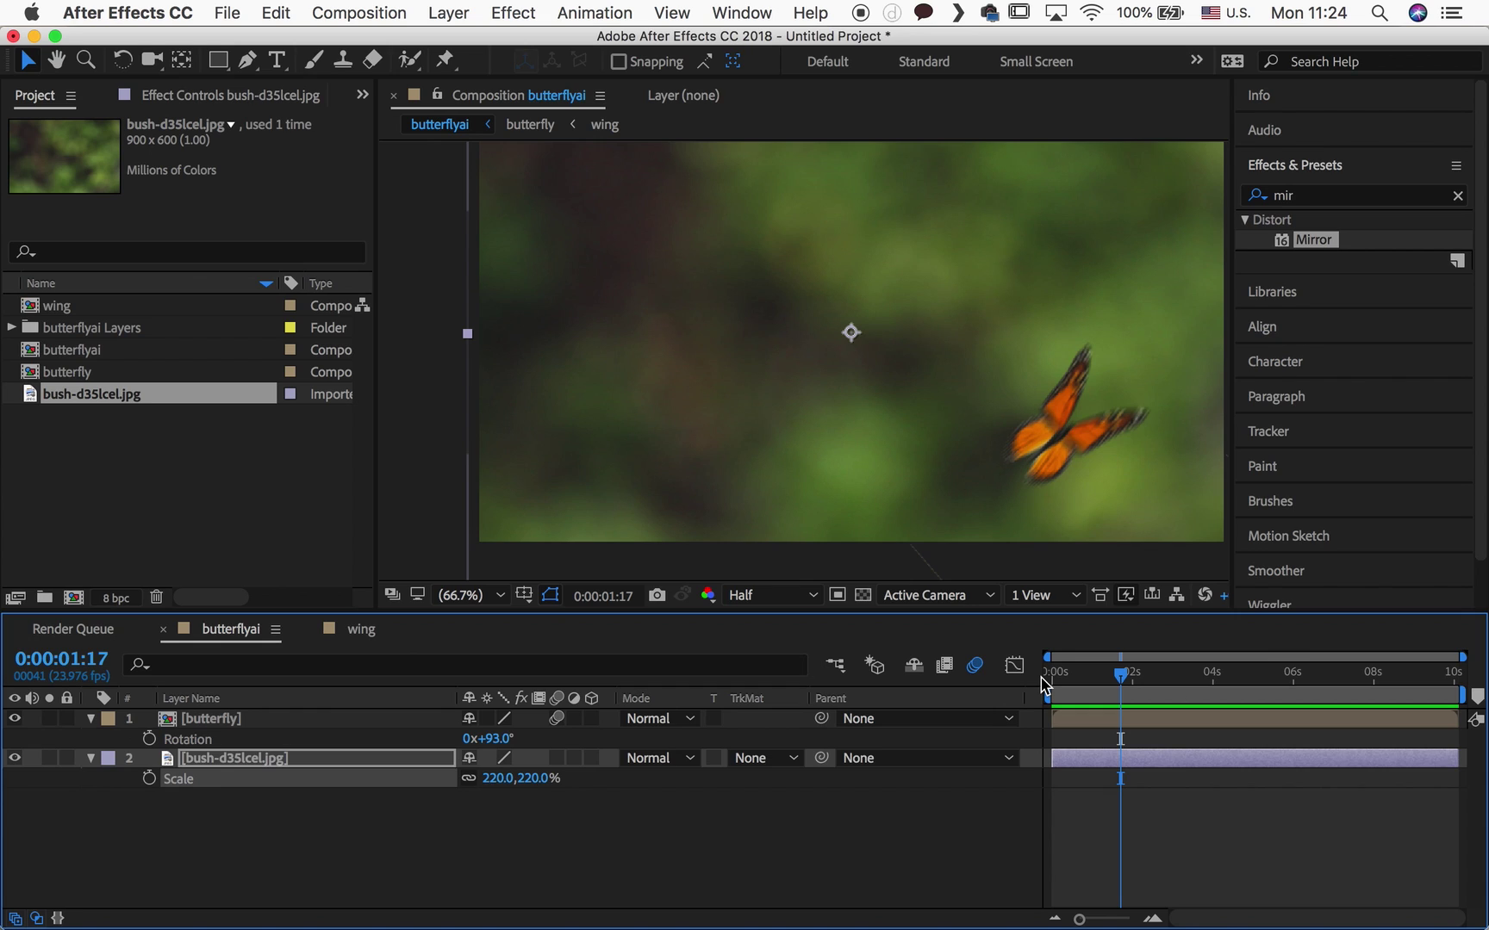
left_click_drag(1068, 677, 1049, 683)
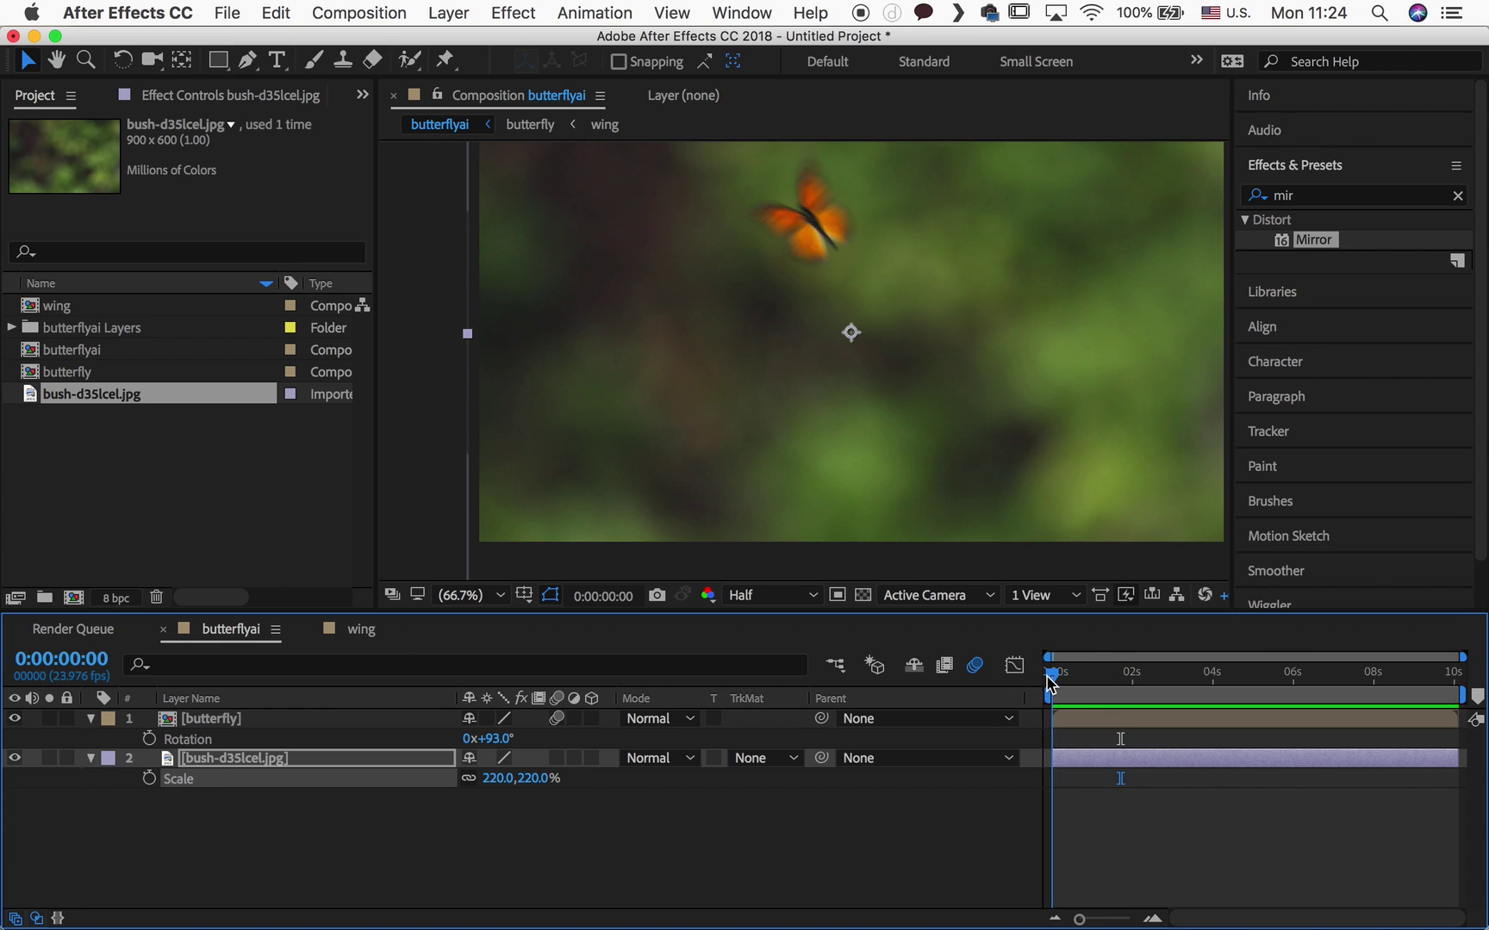
key("space")
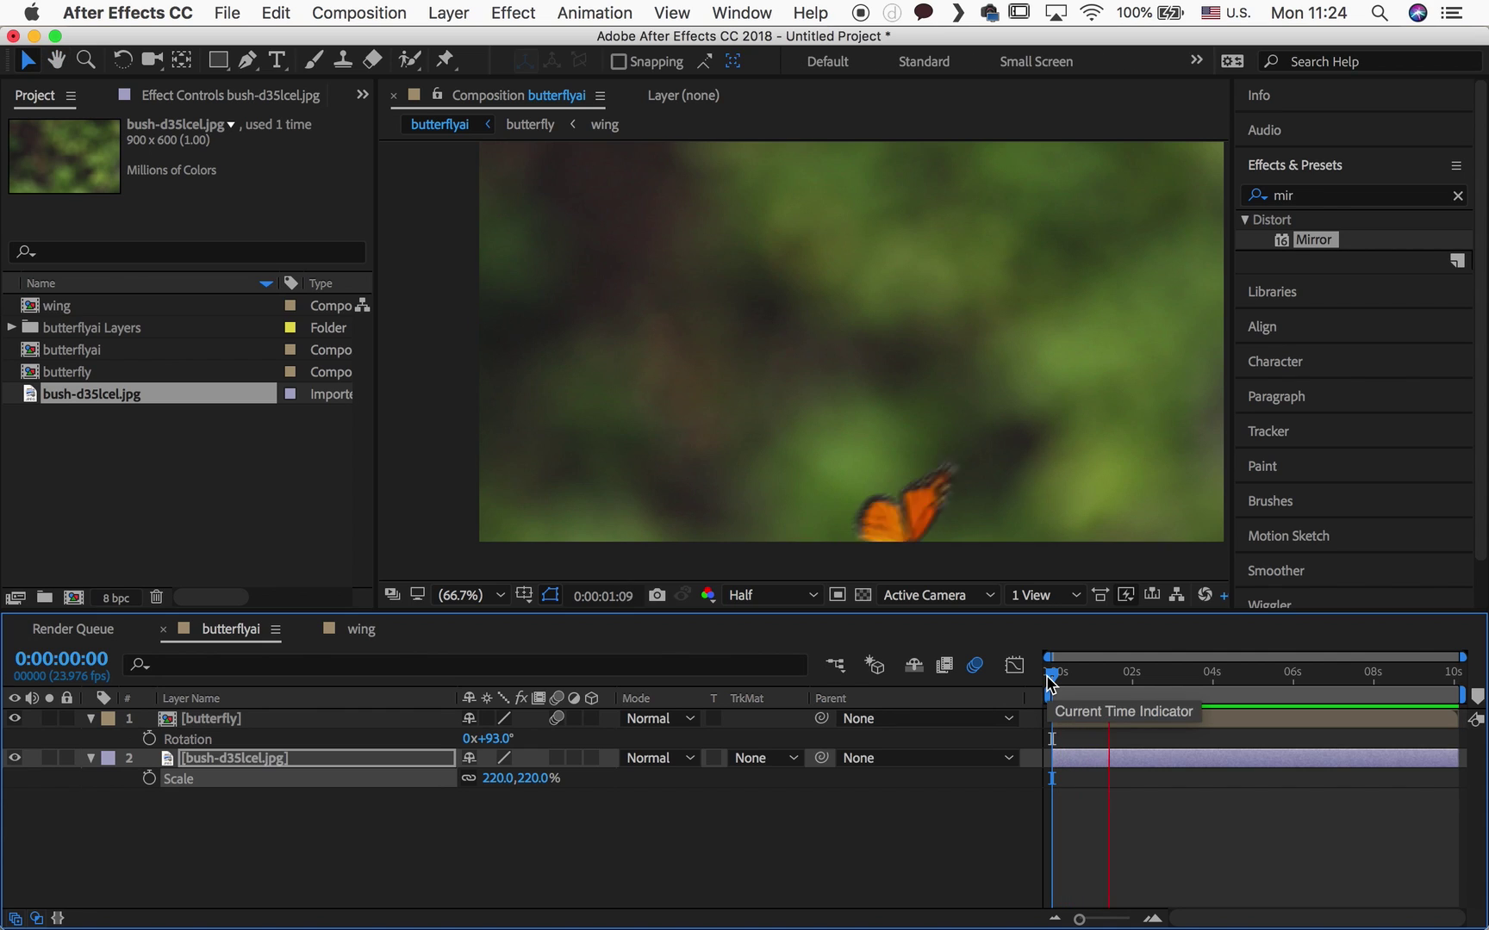
key("space")
left_click(1040, 679)
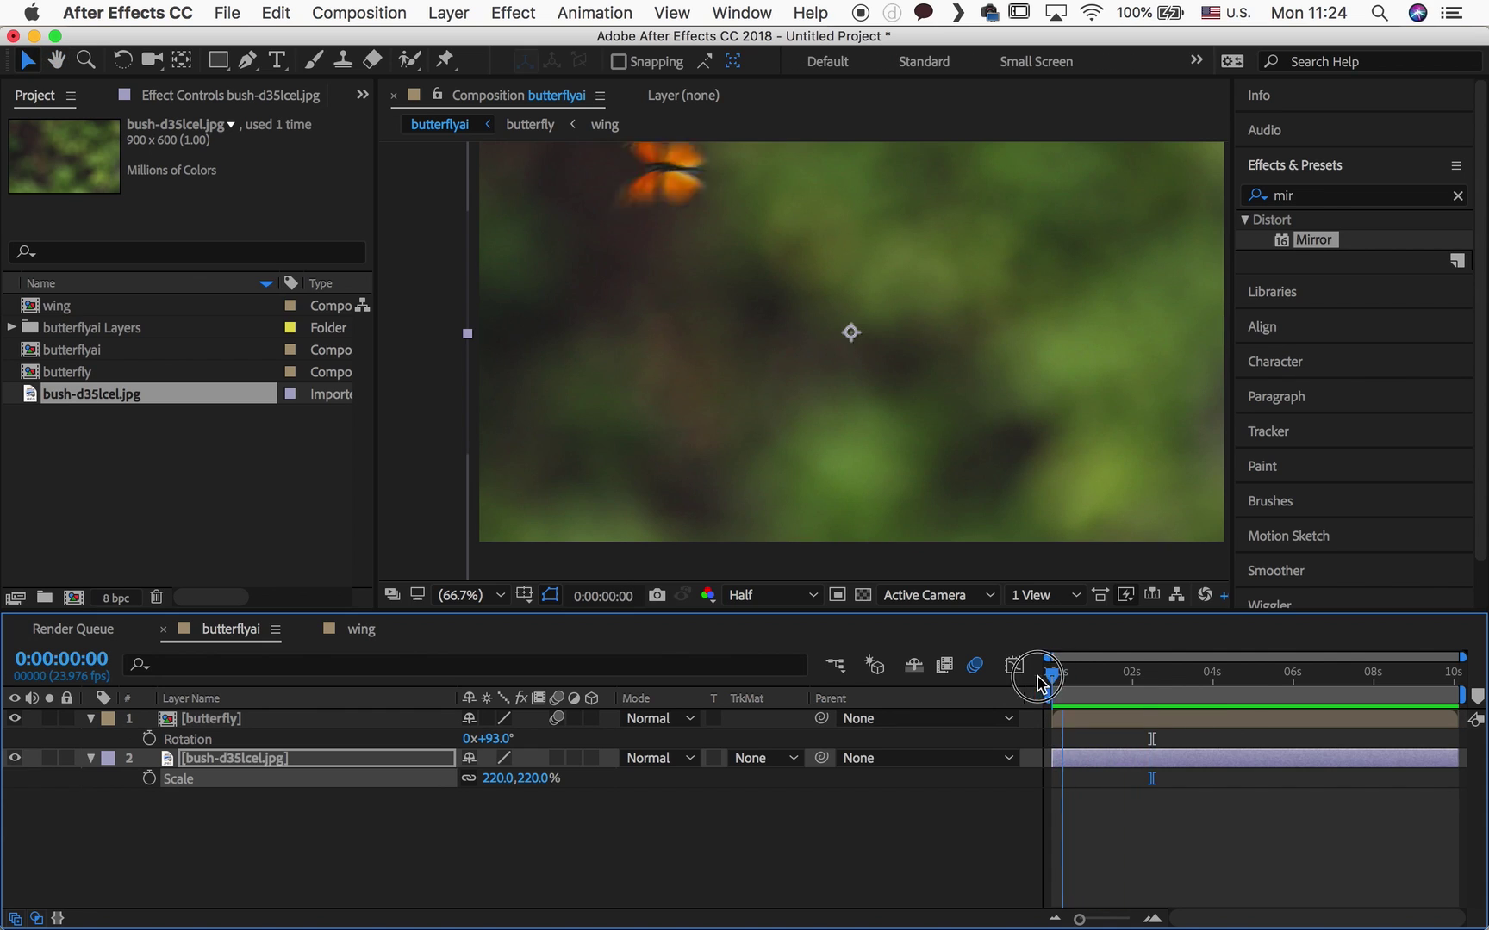
key("space")
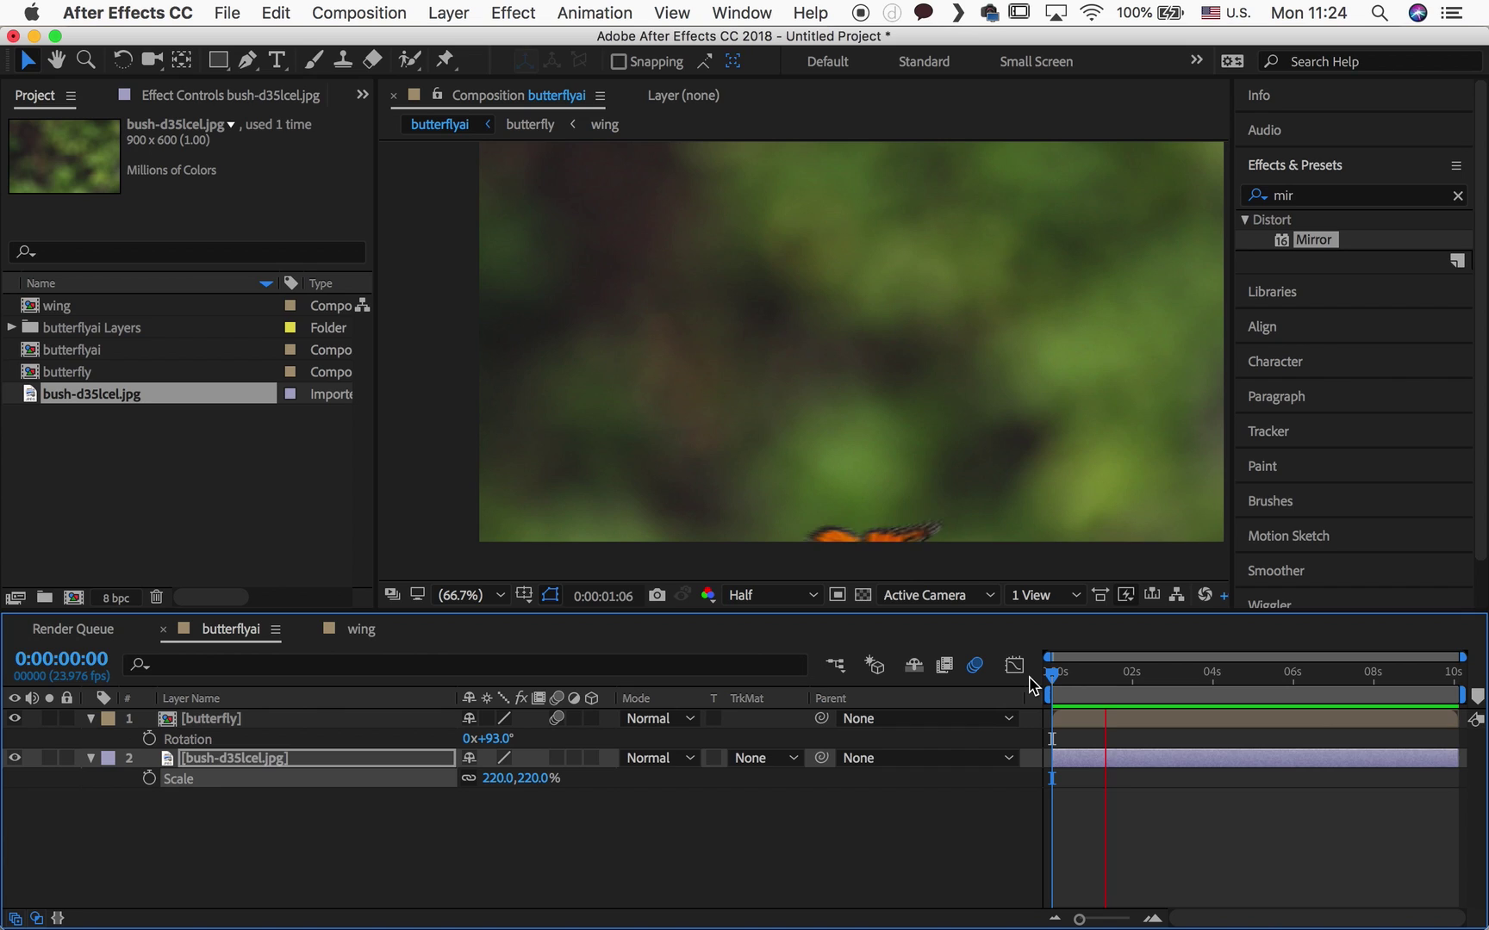
key("space")
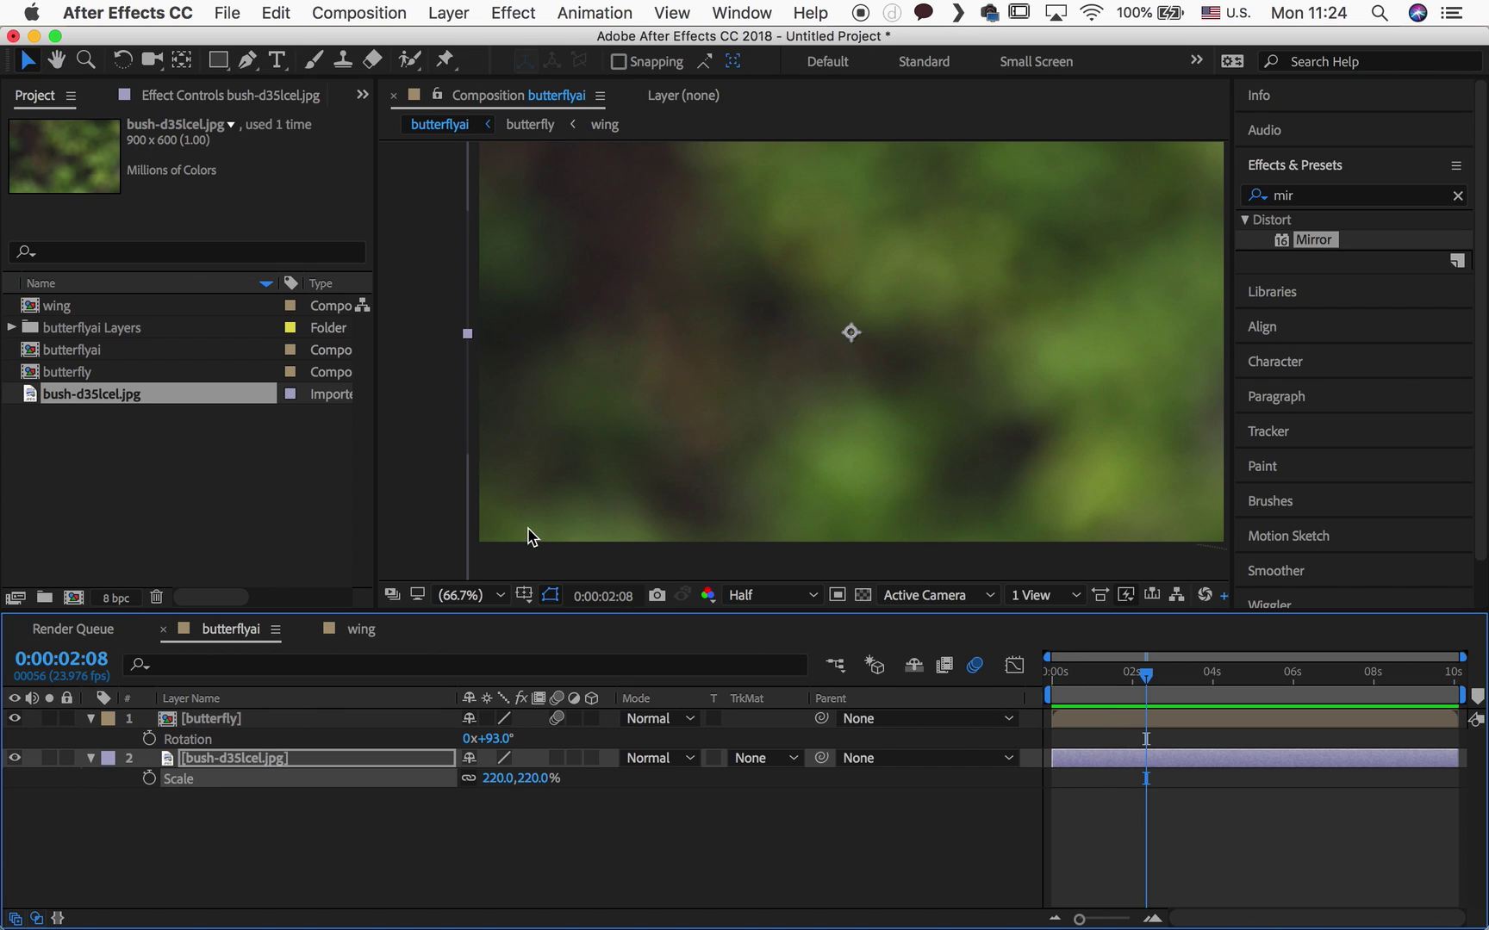
Start a new empty project without saving the old one
left_click(232, 15)
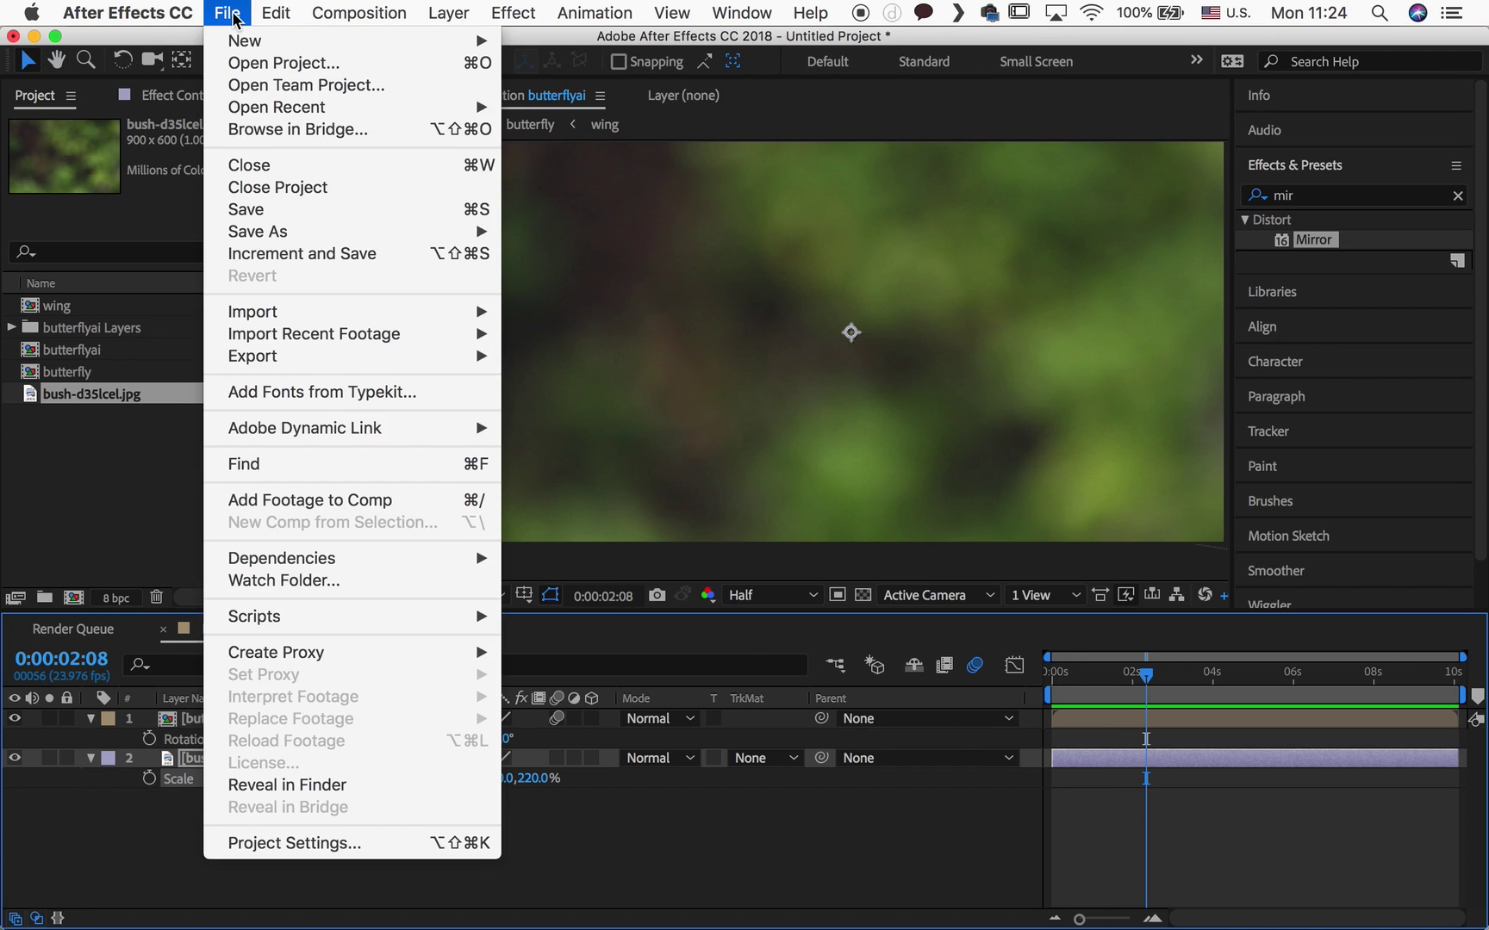
mouse_move(243, 39)
left_click(556, 48)
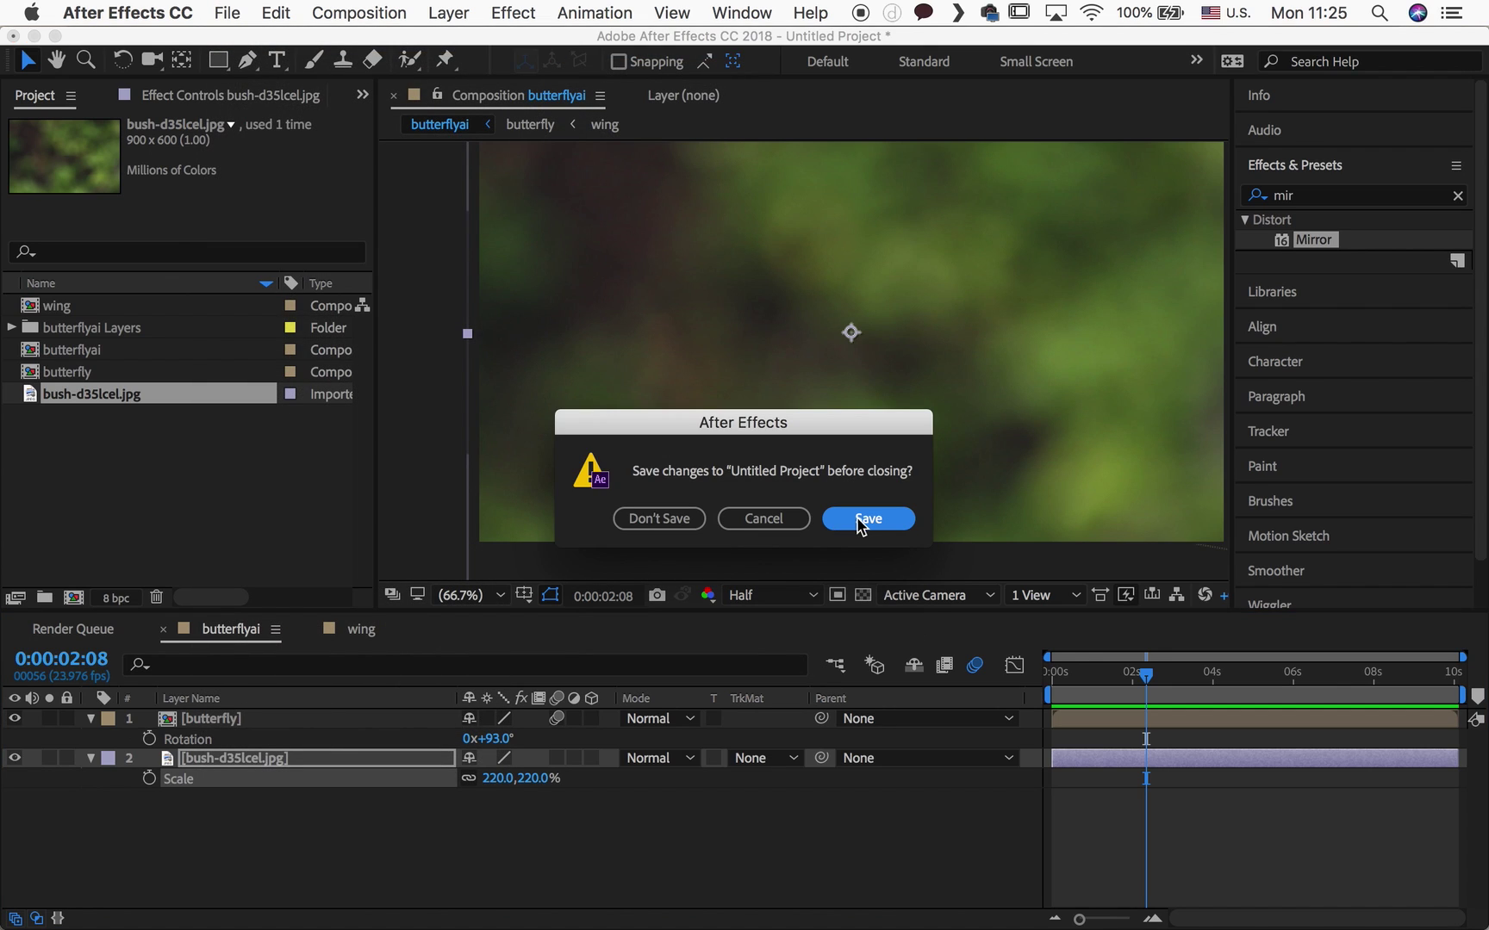
left_click(690, 523)
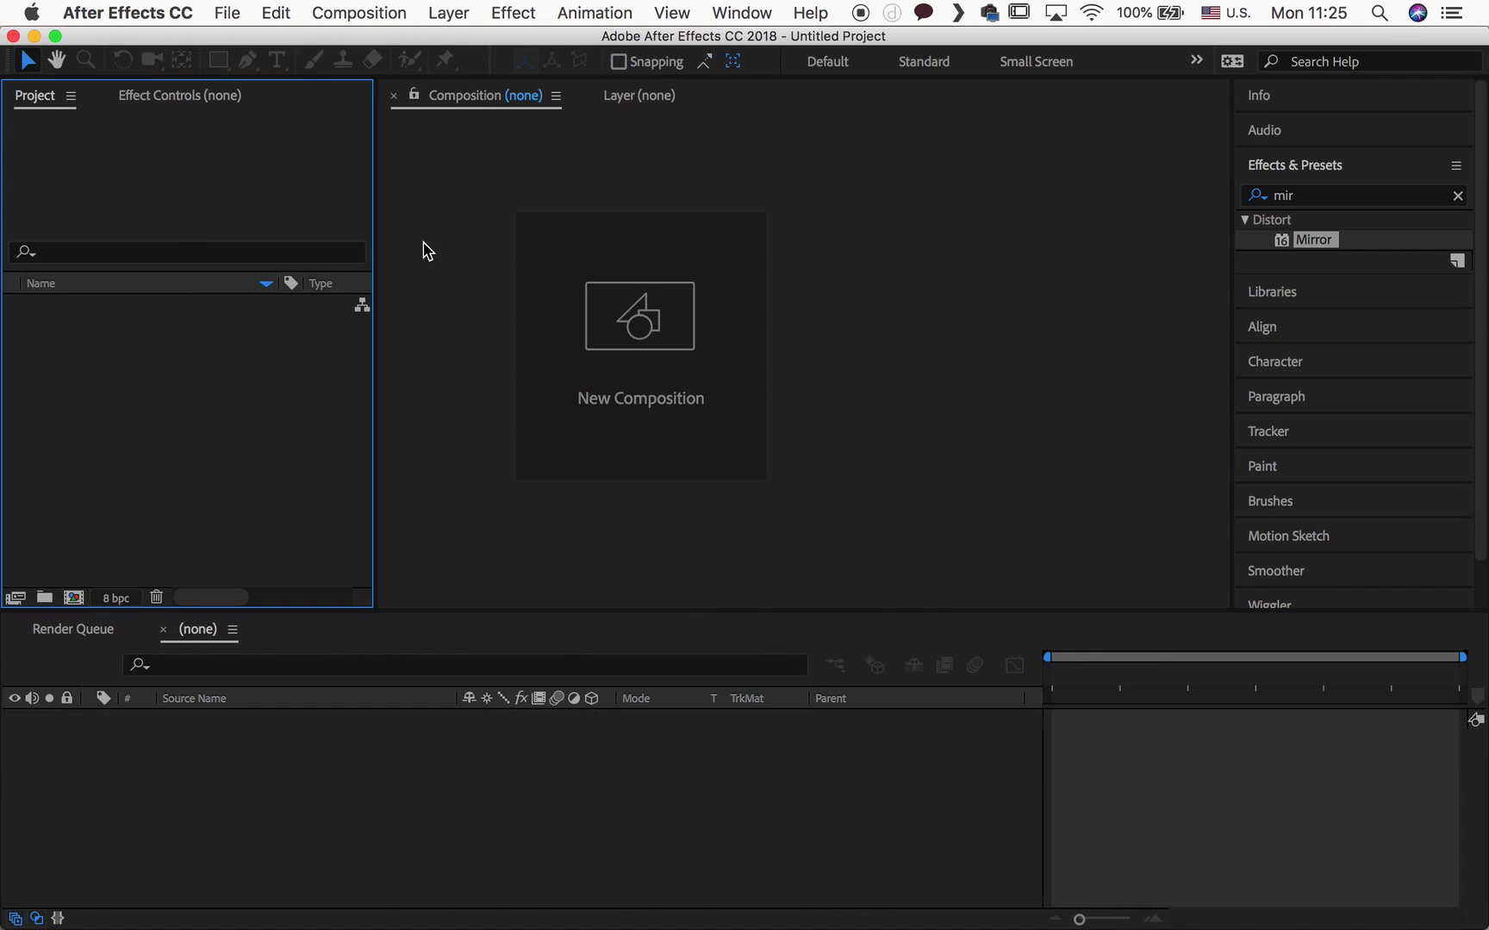
Import butterflyai.ai as a composition retaining layer sizes, then open the butterflyai comp
left_click(231, 15)
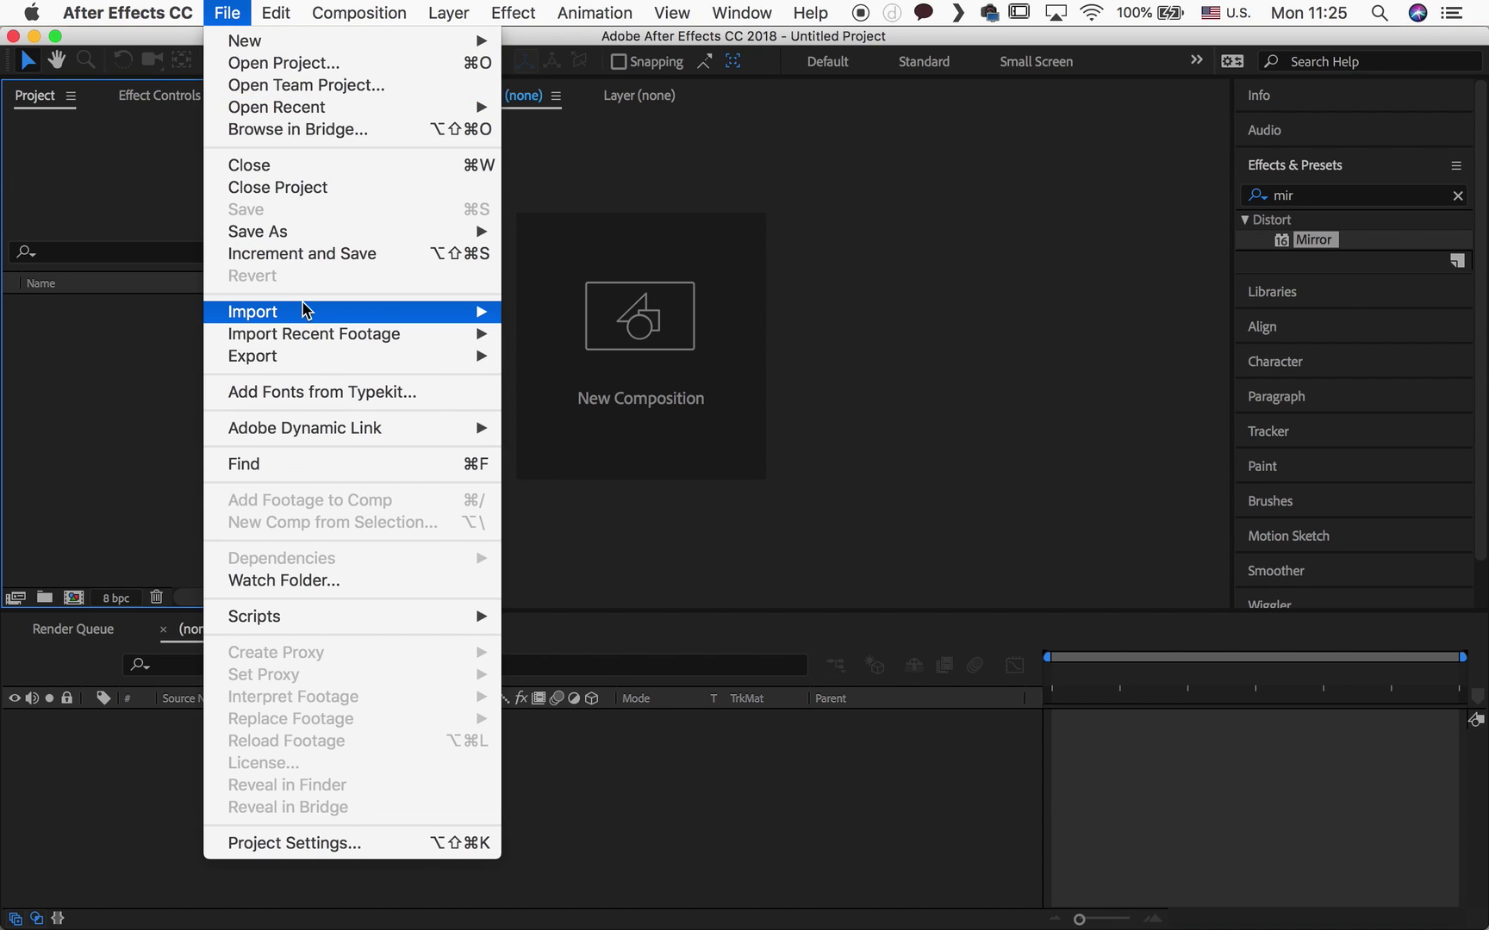
mouse_move(332, 310)
left_click(559, 325)
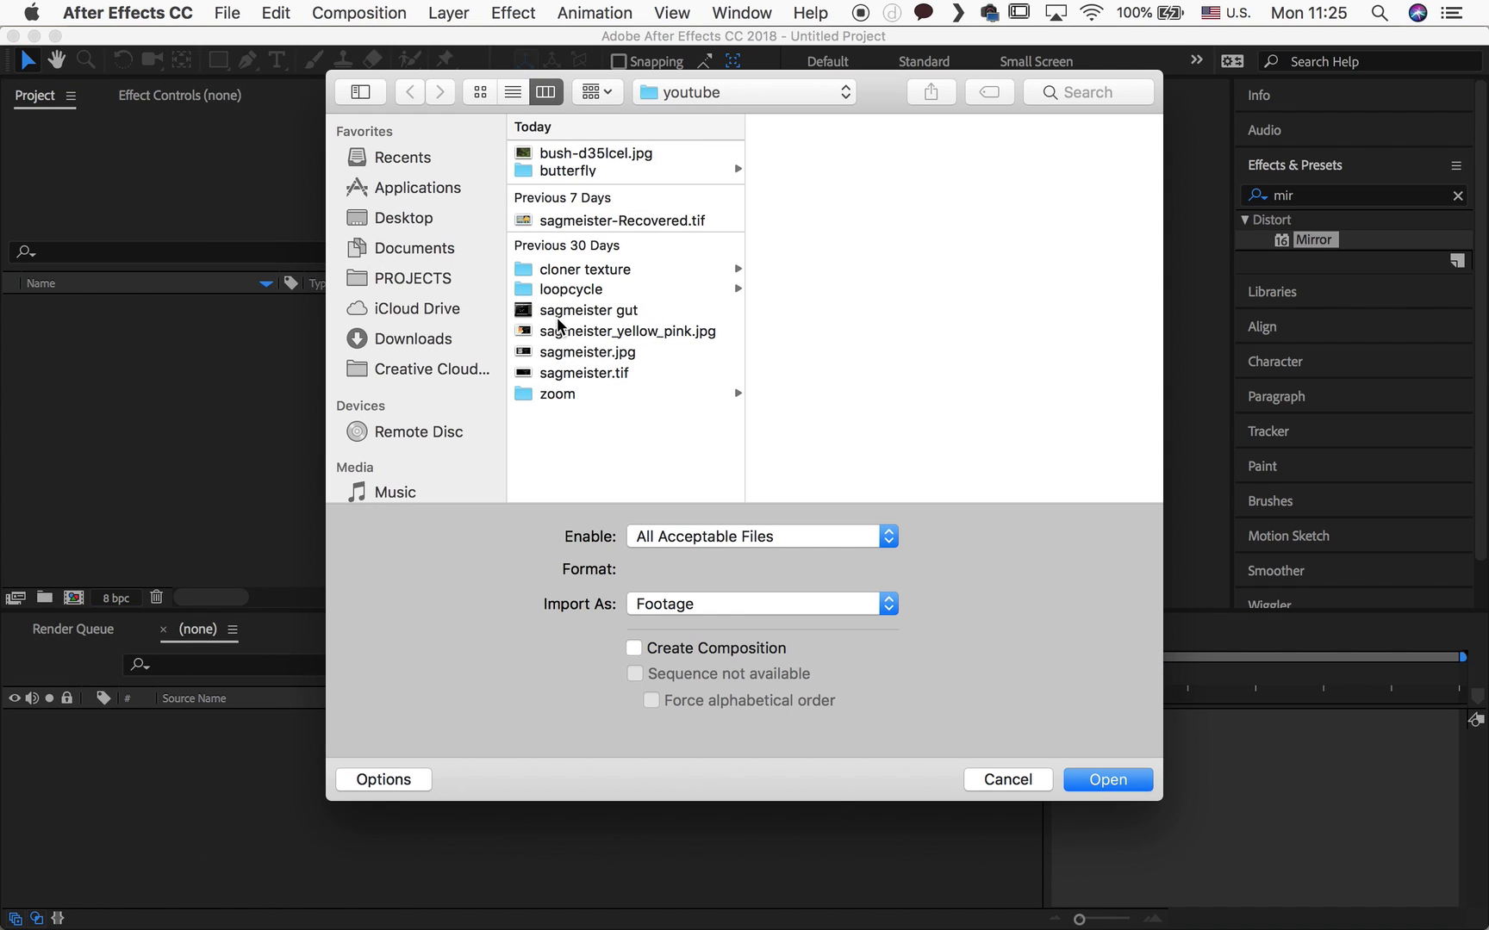
left_click(591, 171)
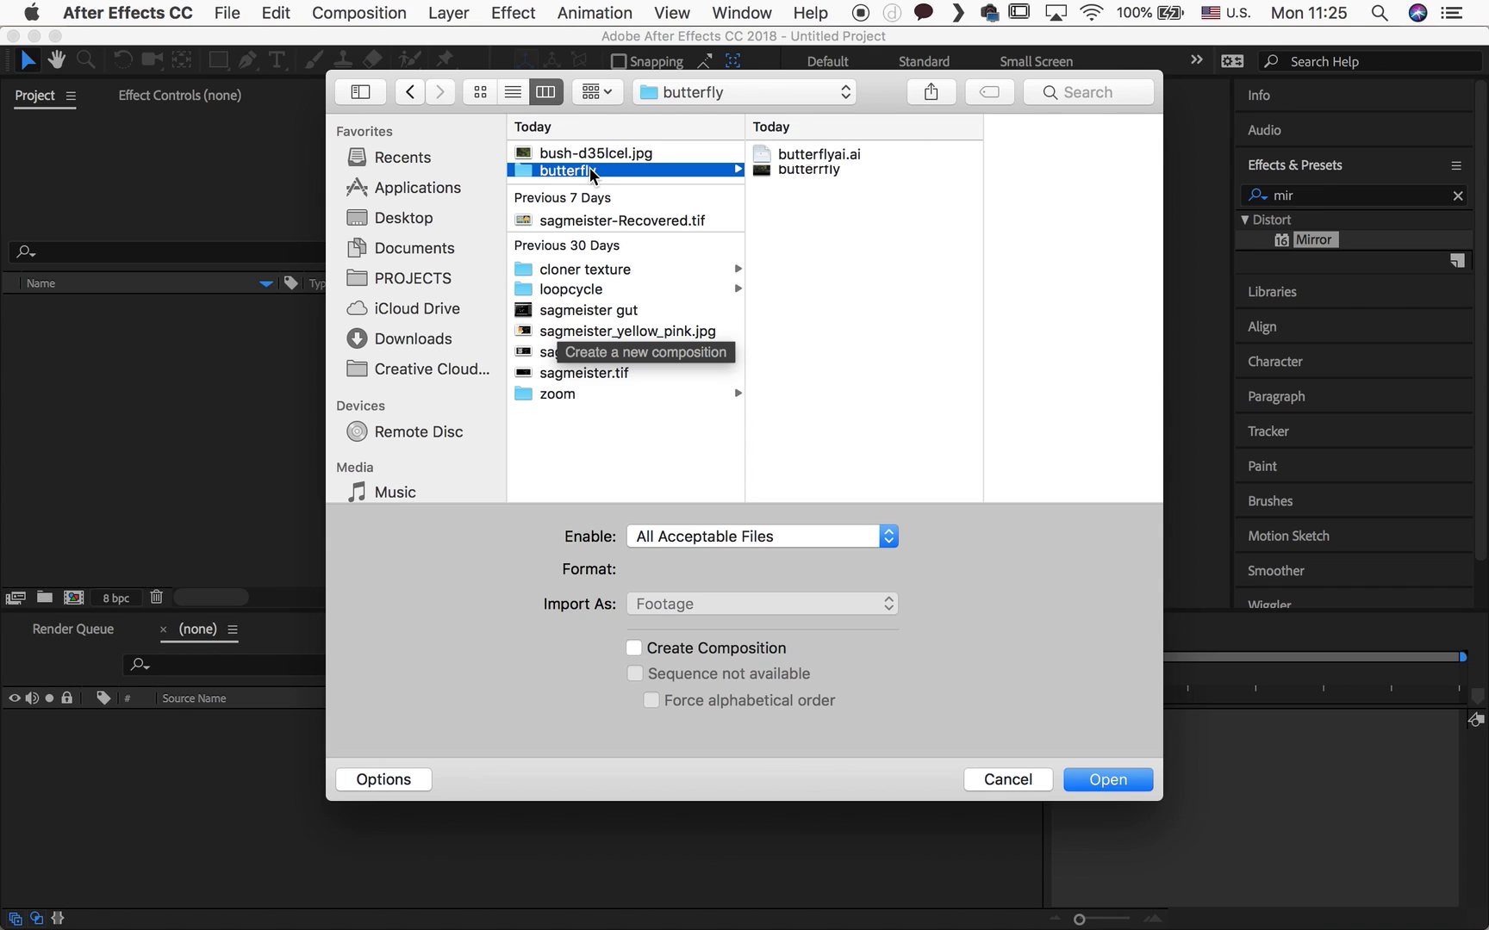
left_click(839, 157)
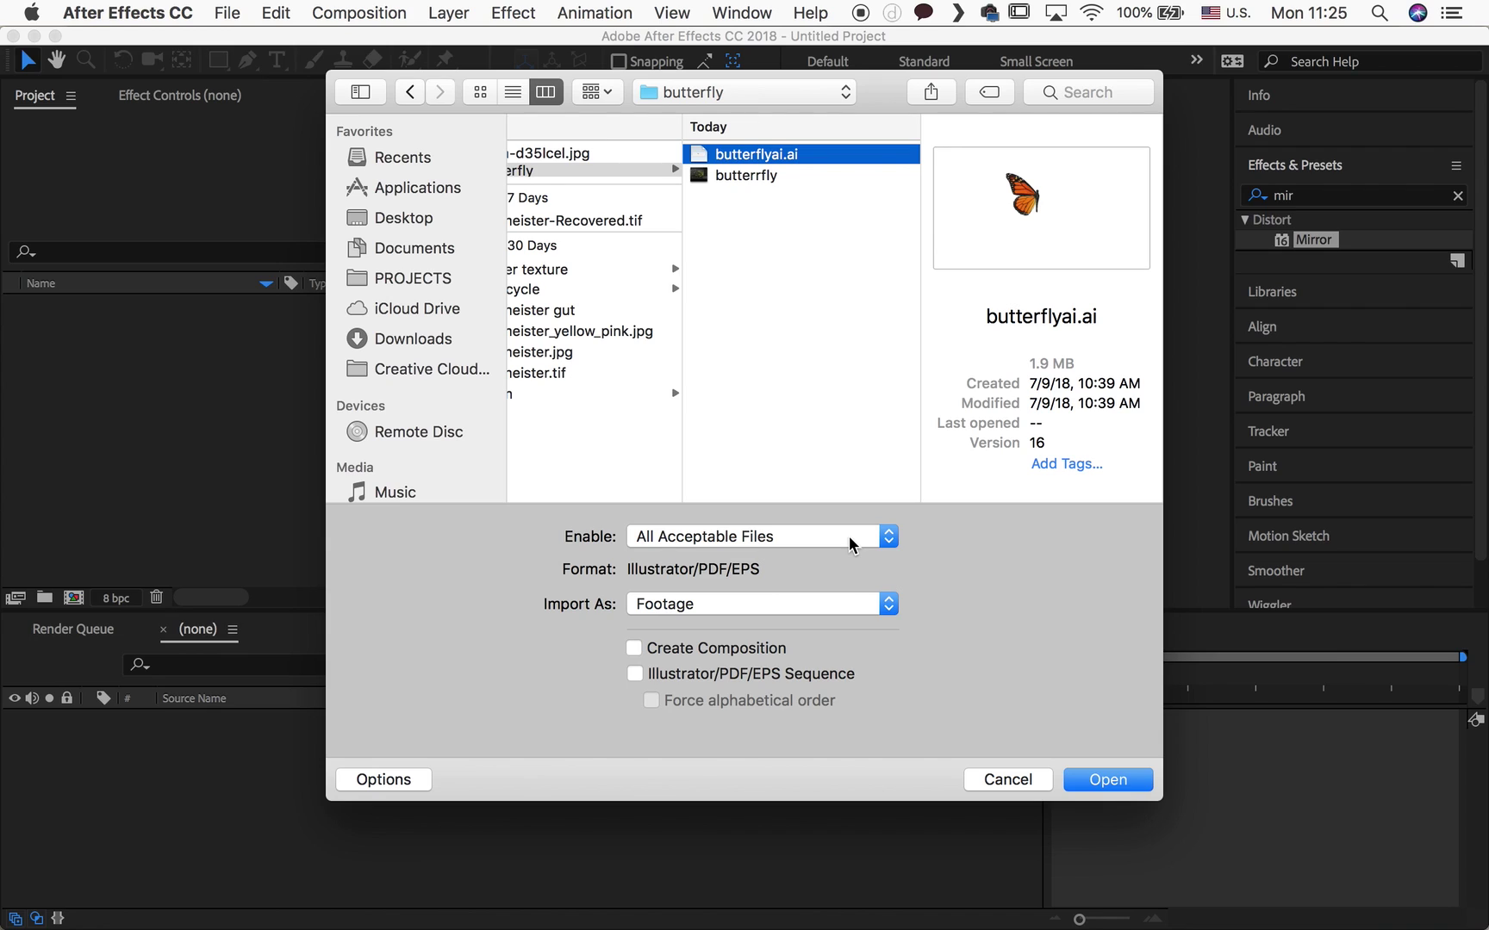
left_click(843, 608)
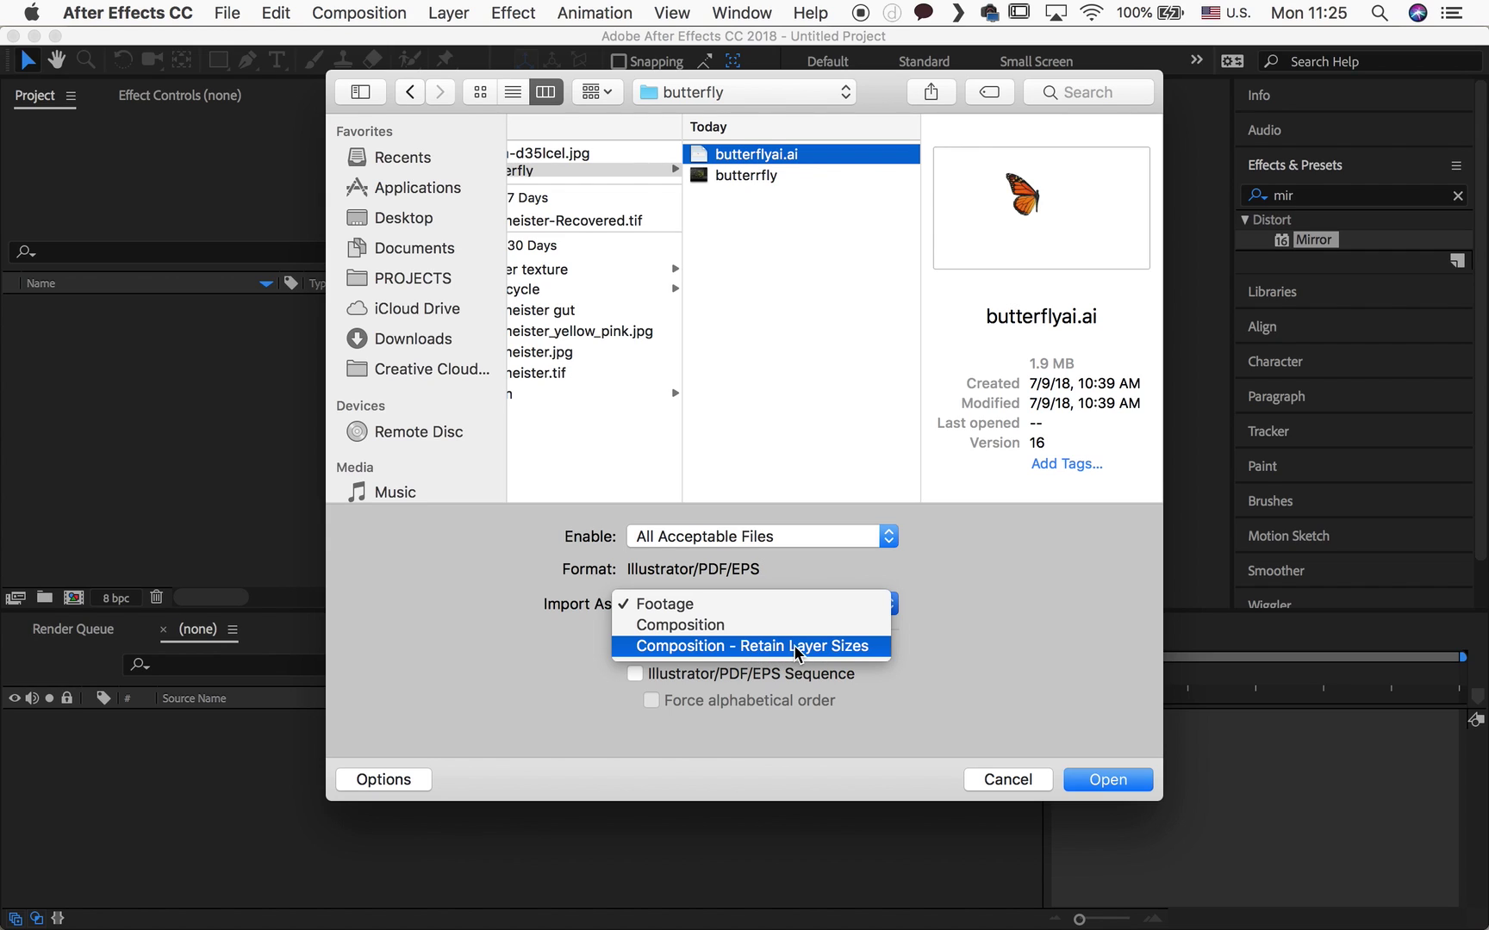
left_click(865, 647)
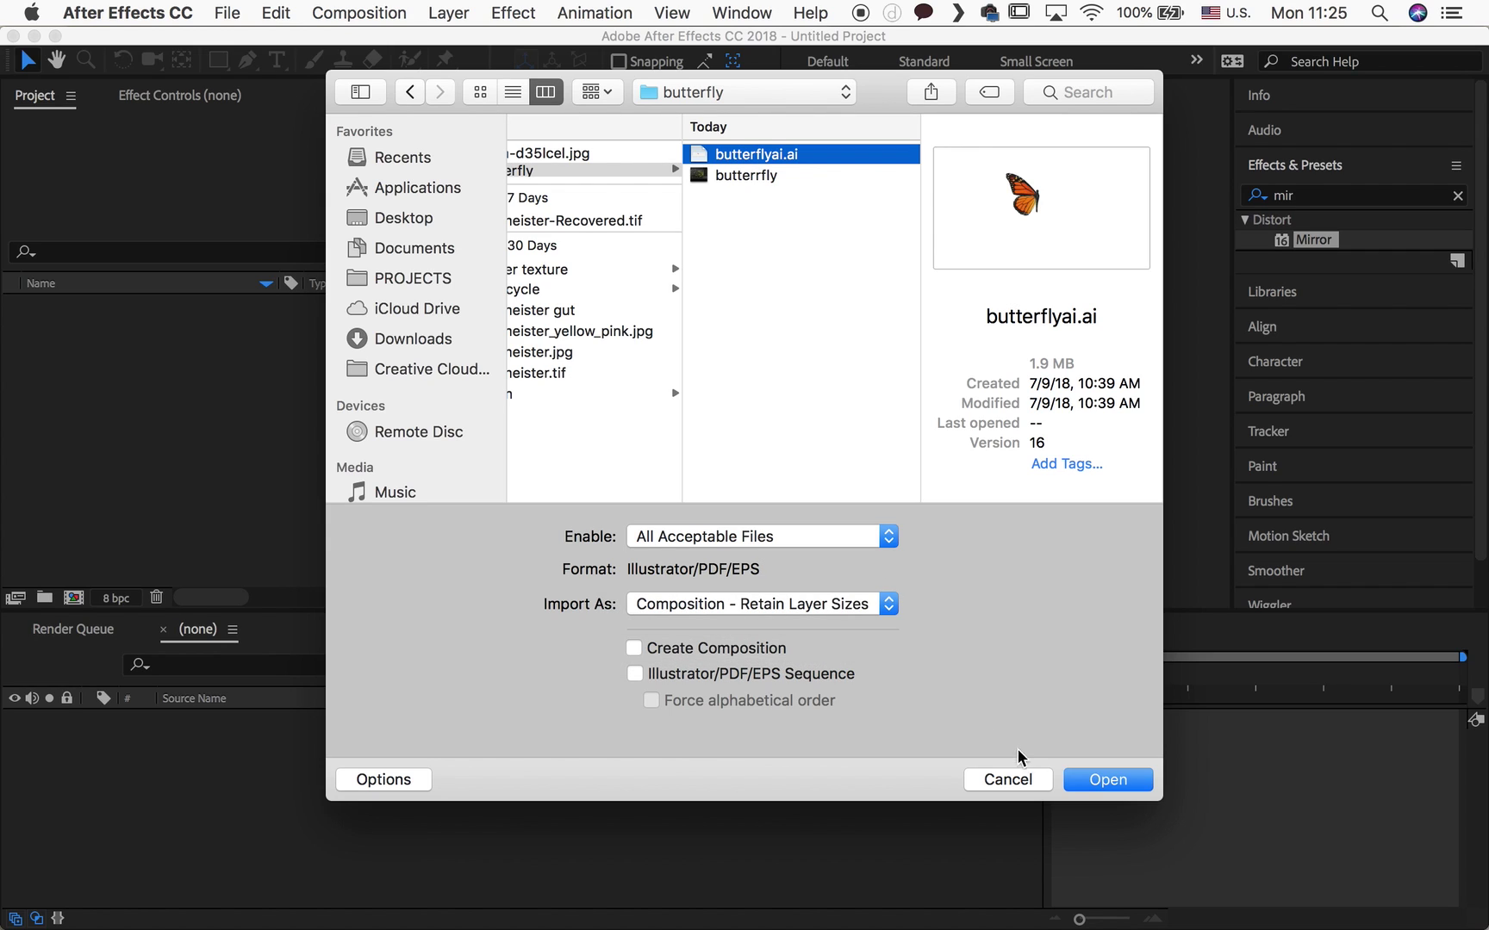
left_click(1103, 780)
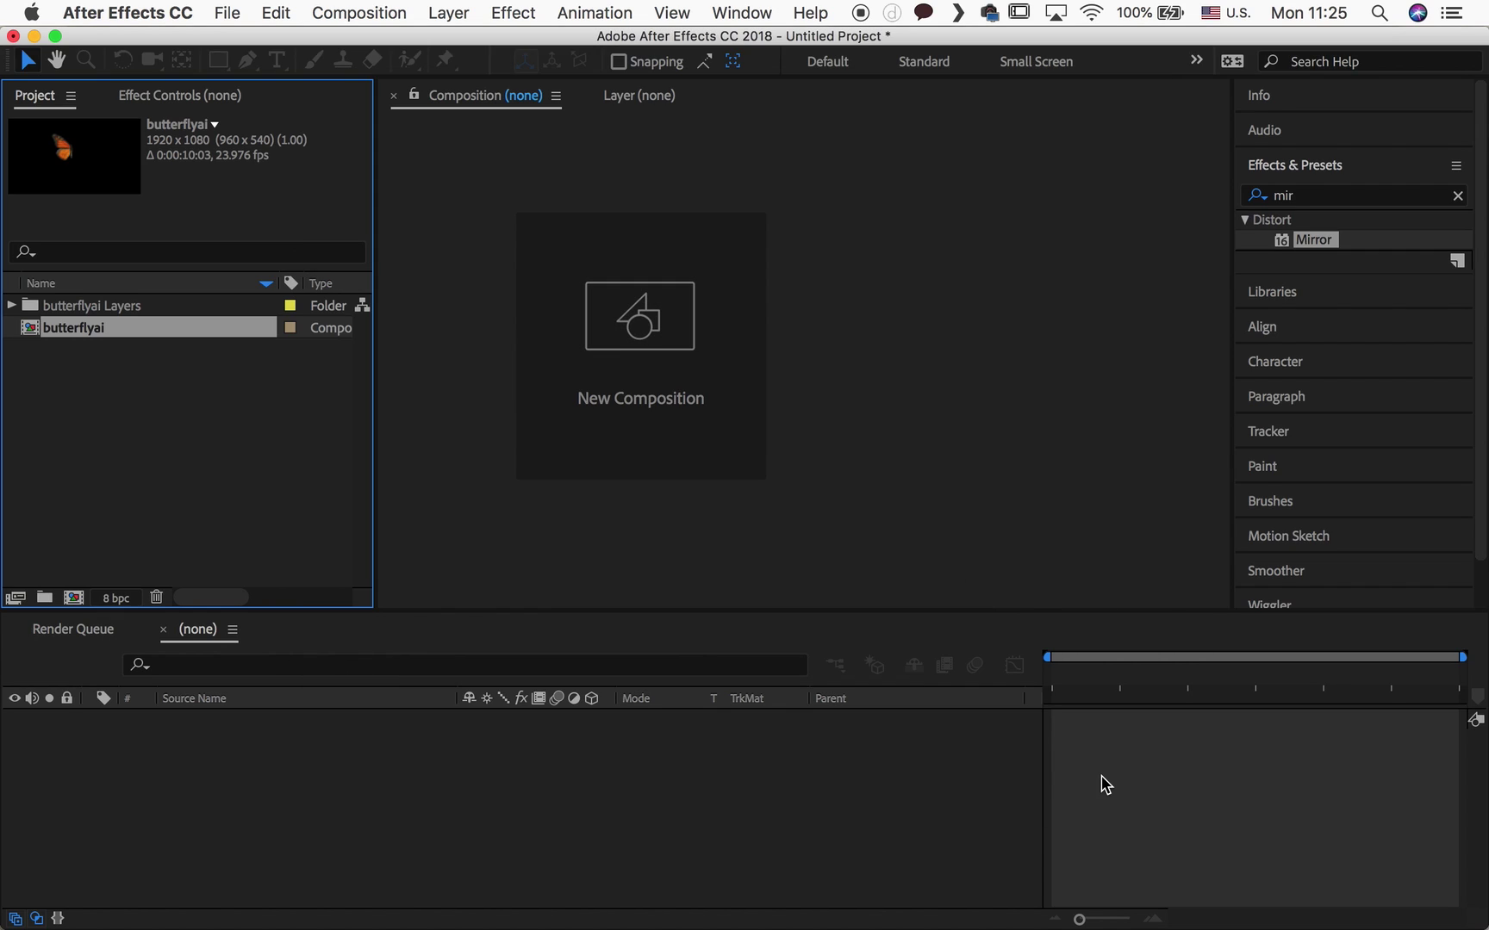
double_click(35, 330)
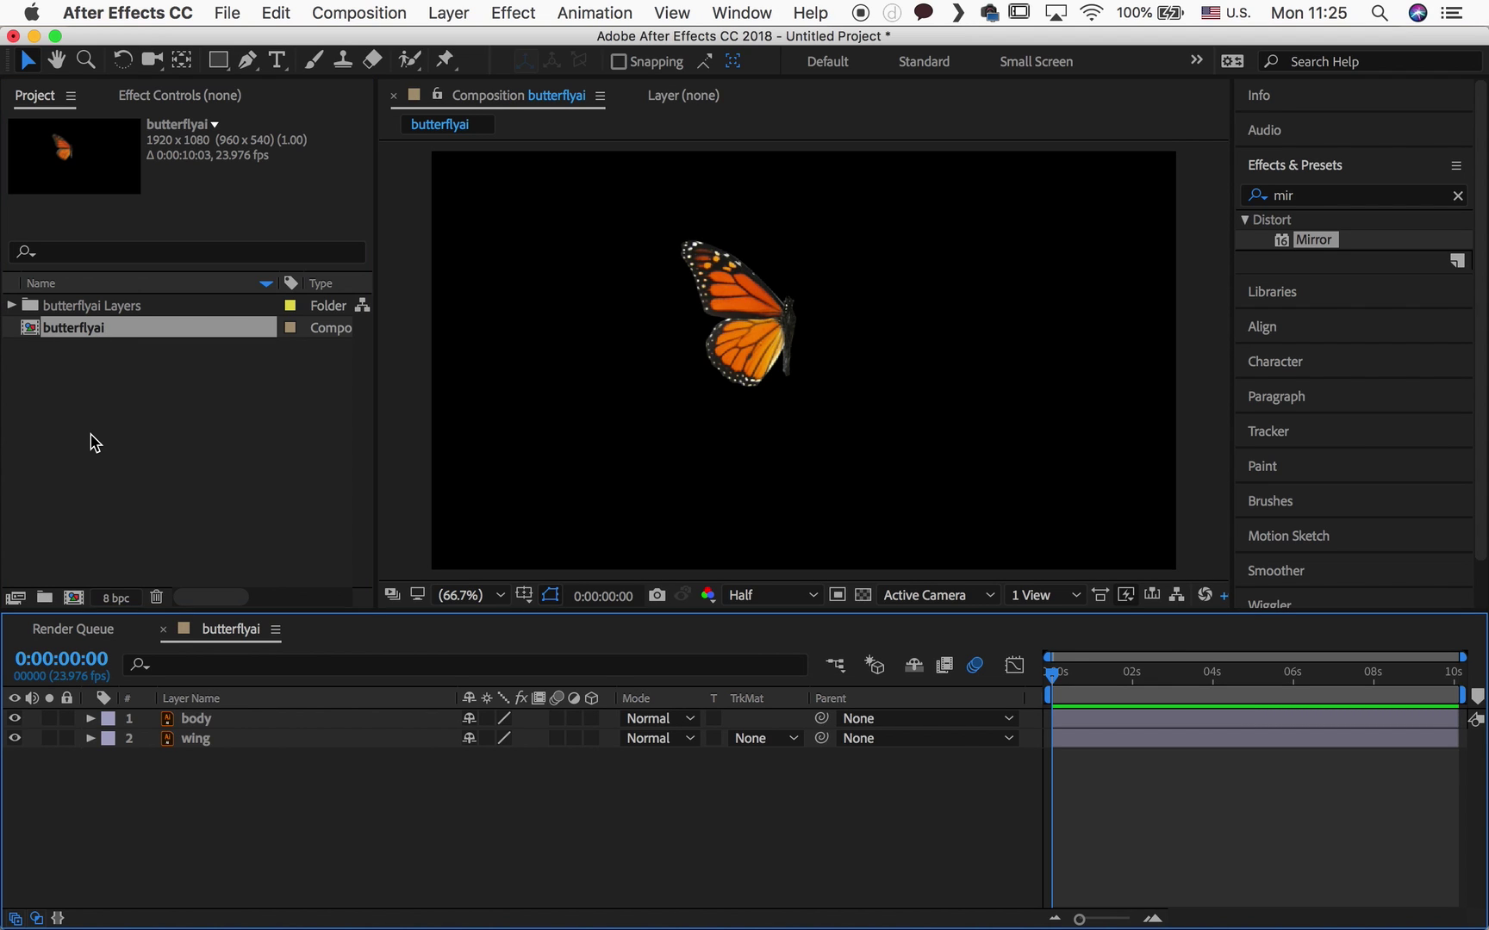
left_click(190, 739)
In Illustrator, select the wing and body artwork and switch to full-colour Preview
mouse_move(481, 896)
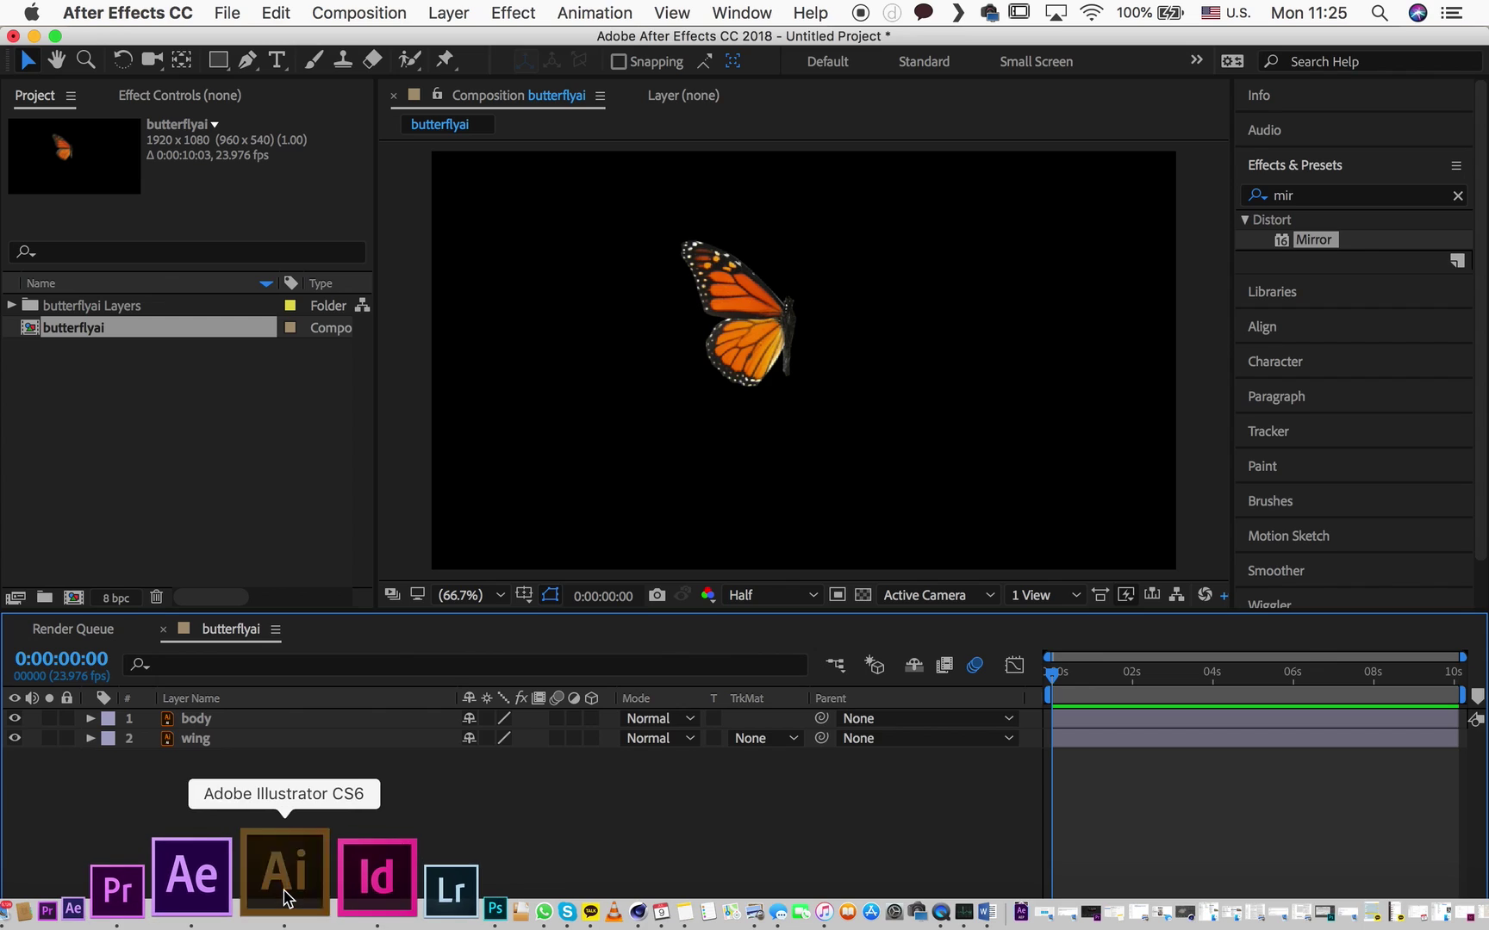
left_click(287, 896)
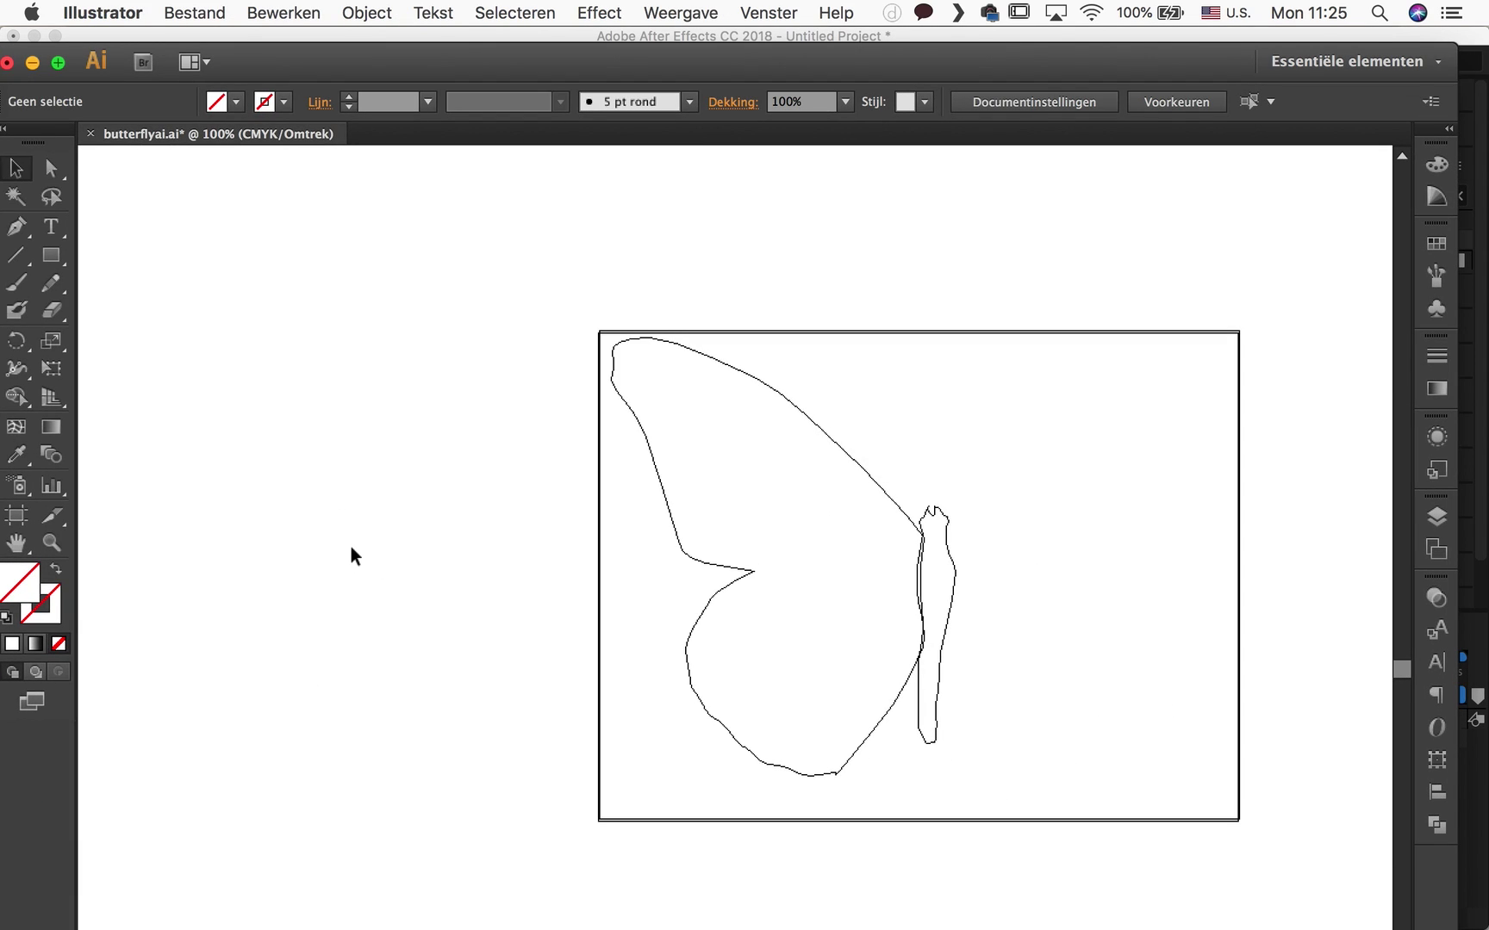
left_click(674, 515)
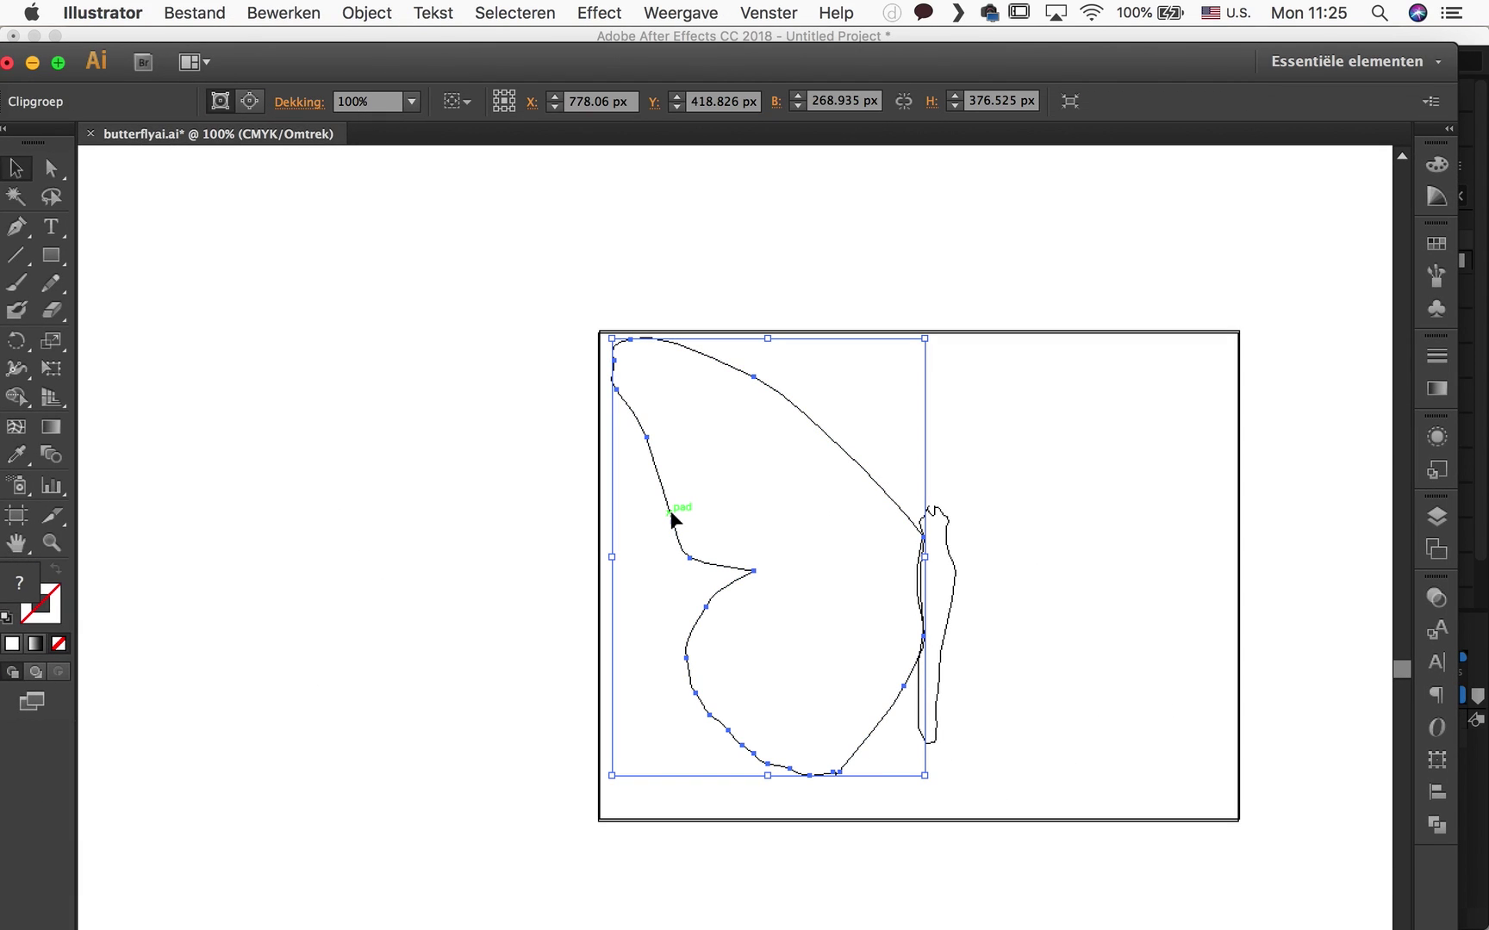
left_click(947, 555)
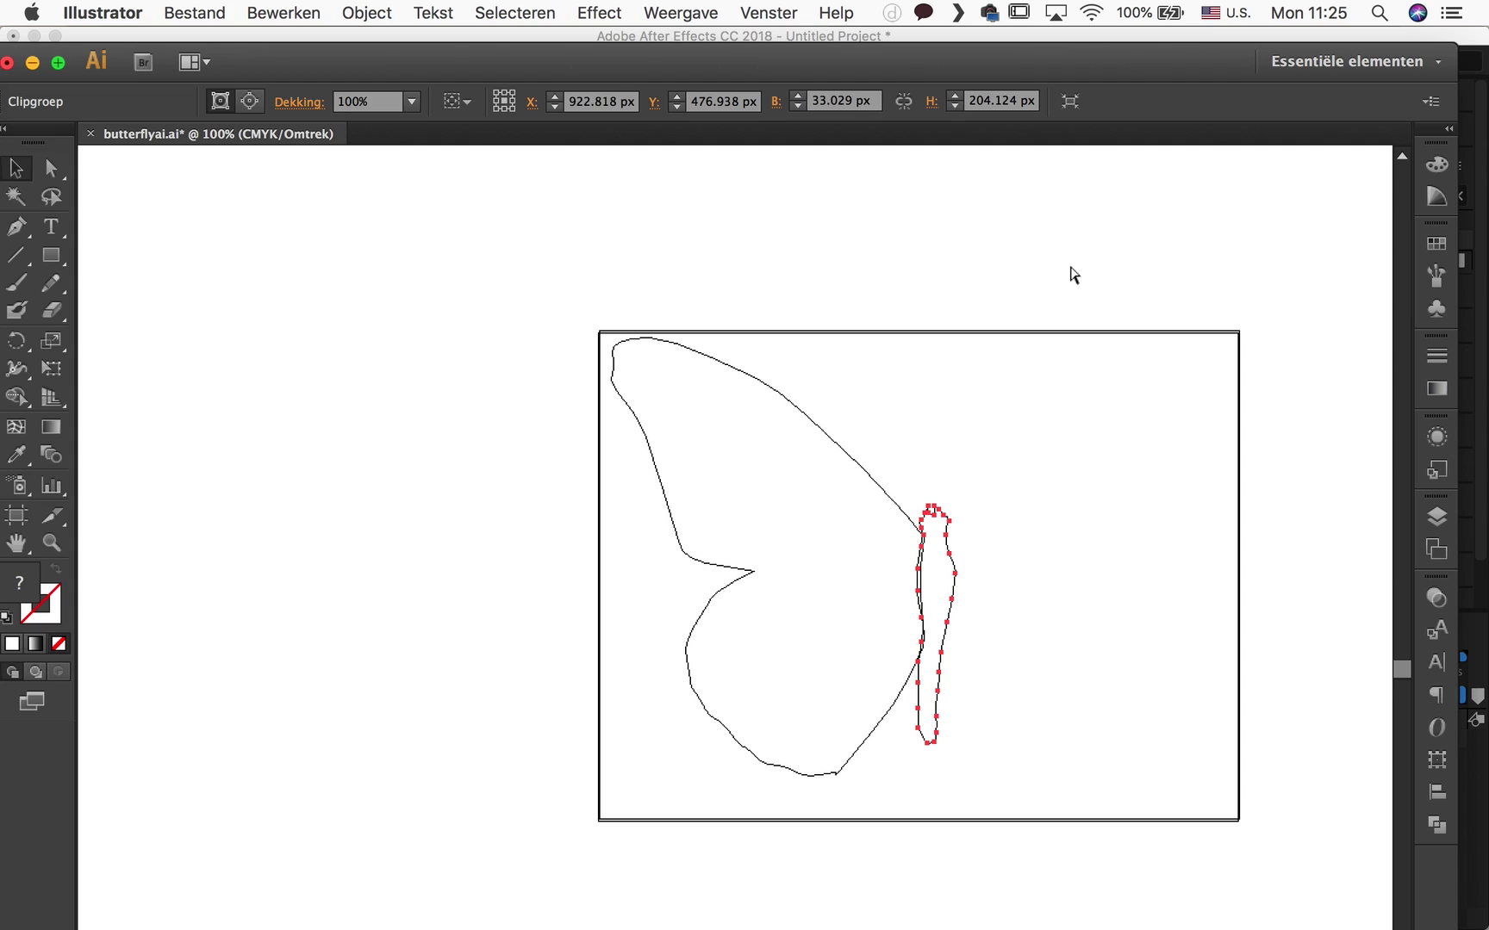
key("super+y")
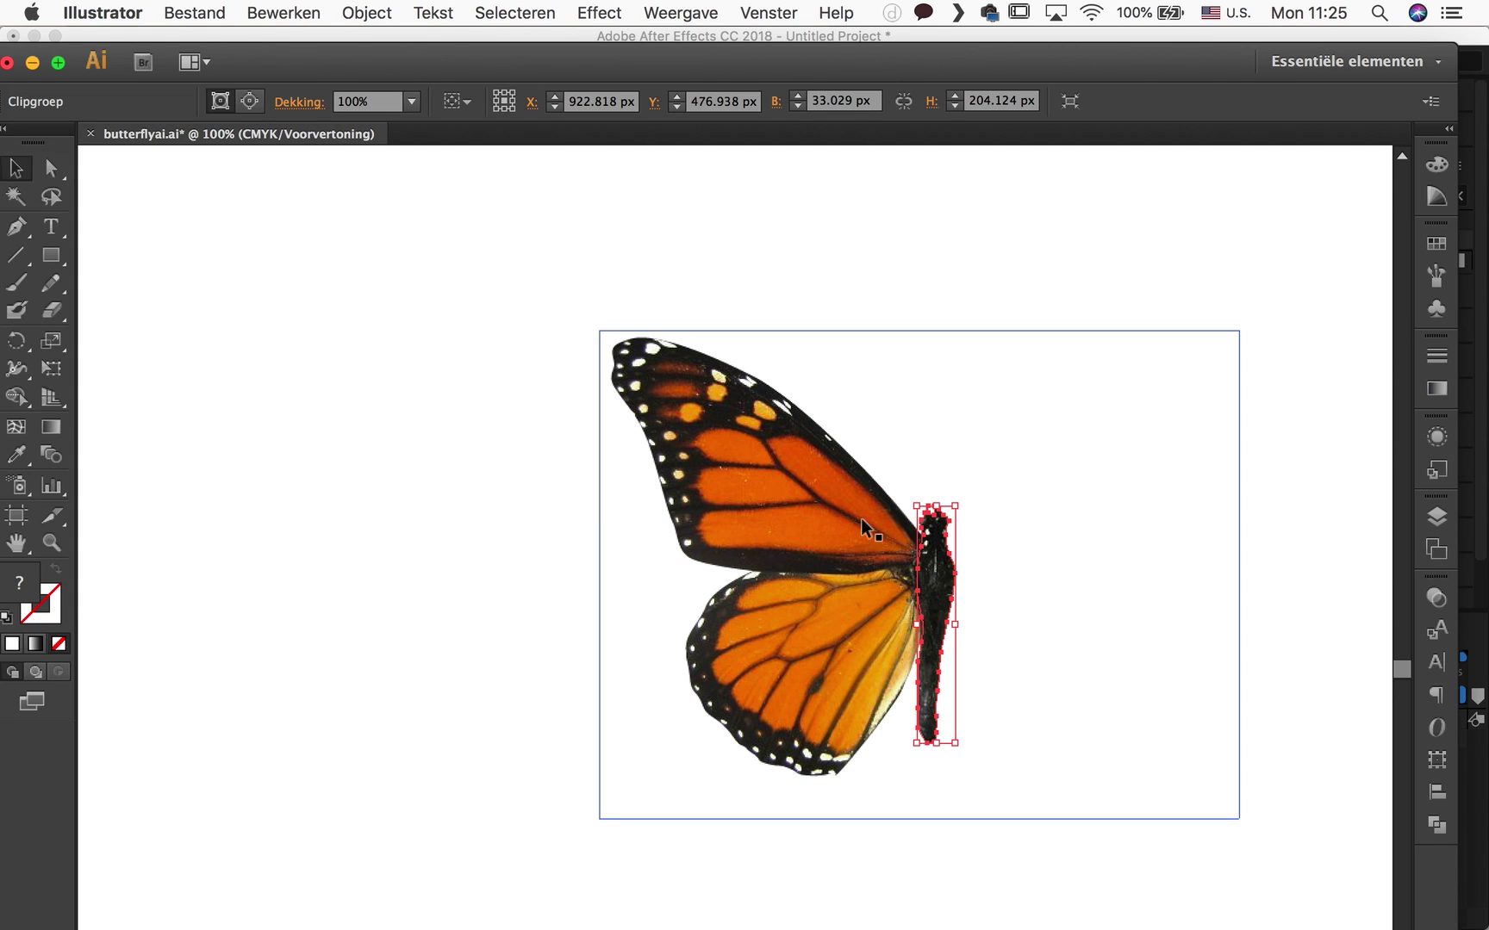
Check the body and wing layers in the Layers panel before leaving Illustrator
left_click(741, 691)
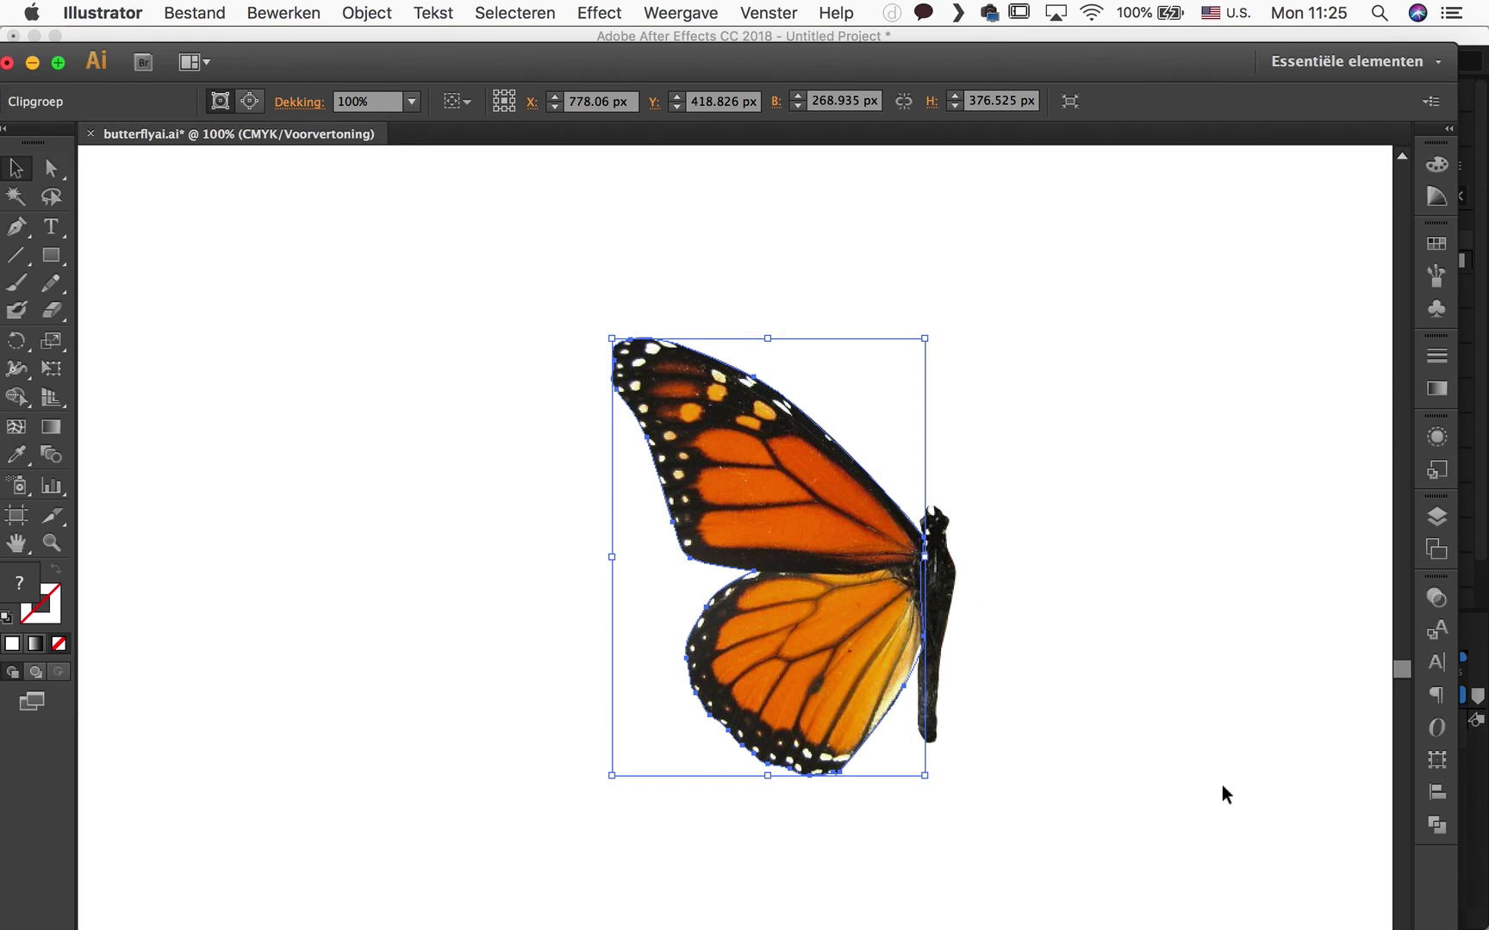
left_click(1437, 517)
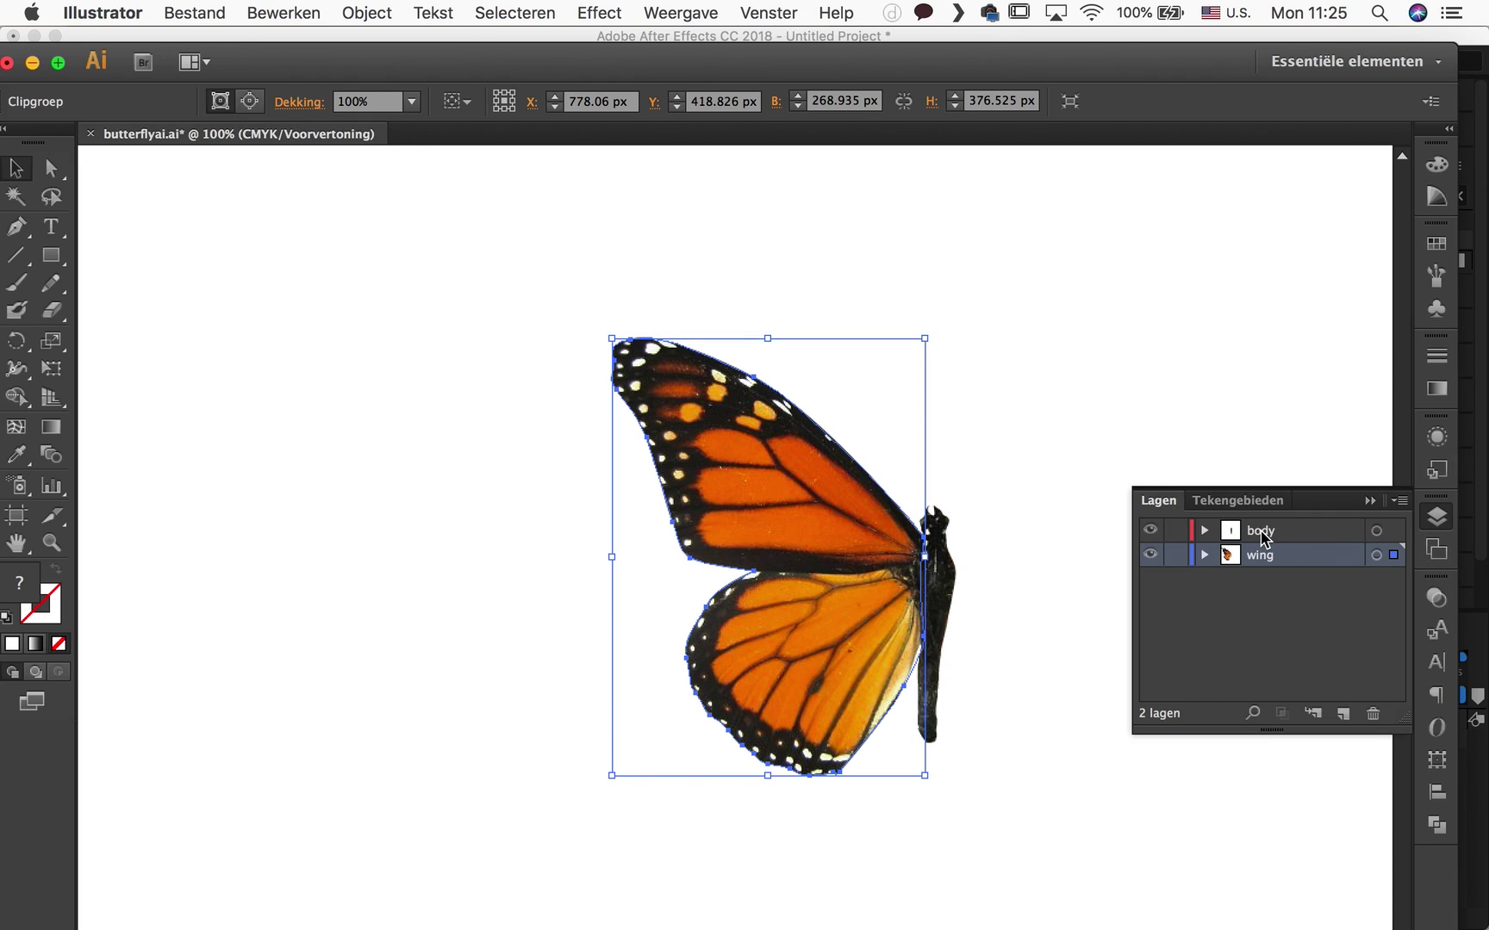
left_click(1437, 522)
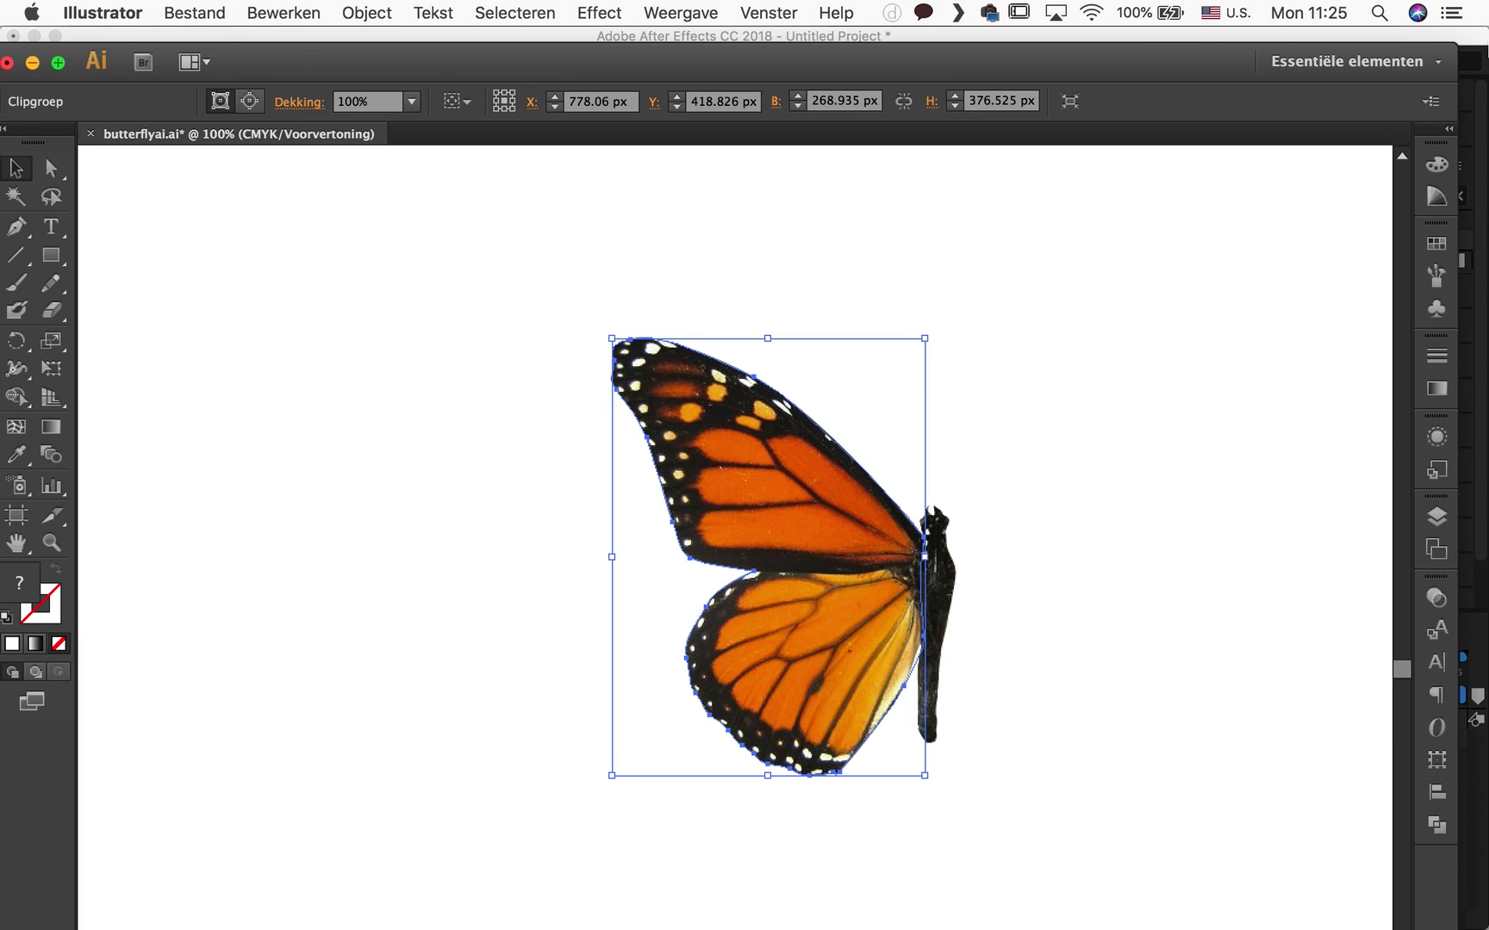
key("ctrl+Up")
Pre-compose the wing layer into a composition named 'wing' and open it
left_click(1220, 718)
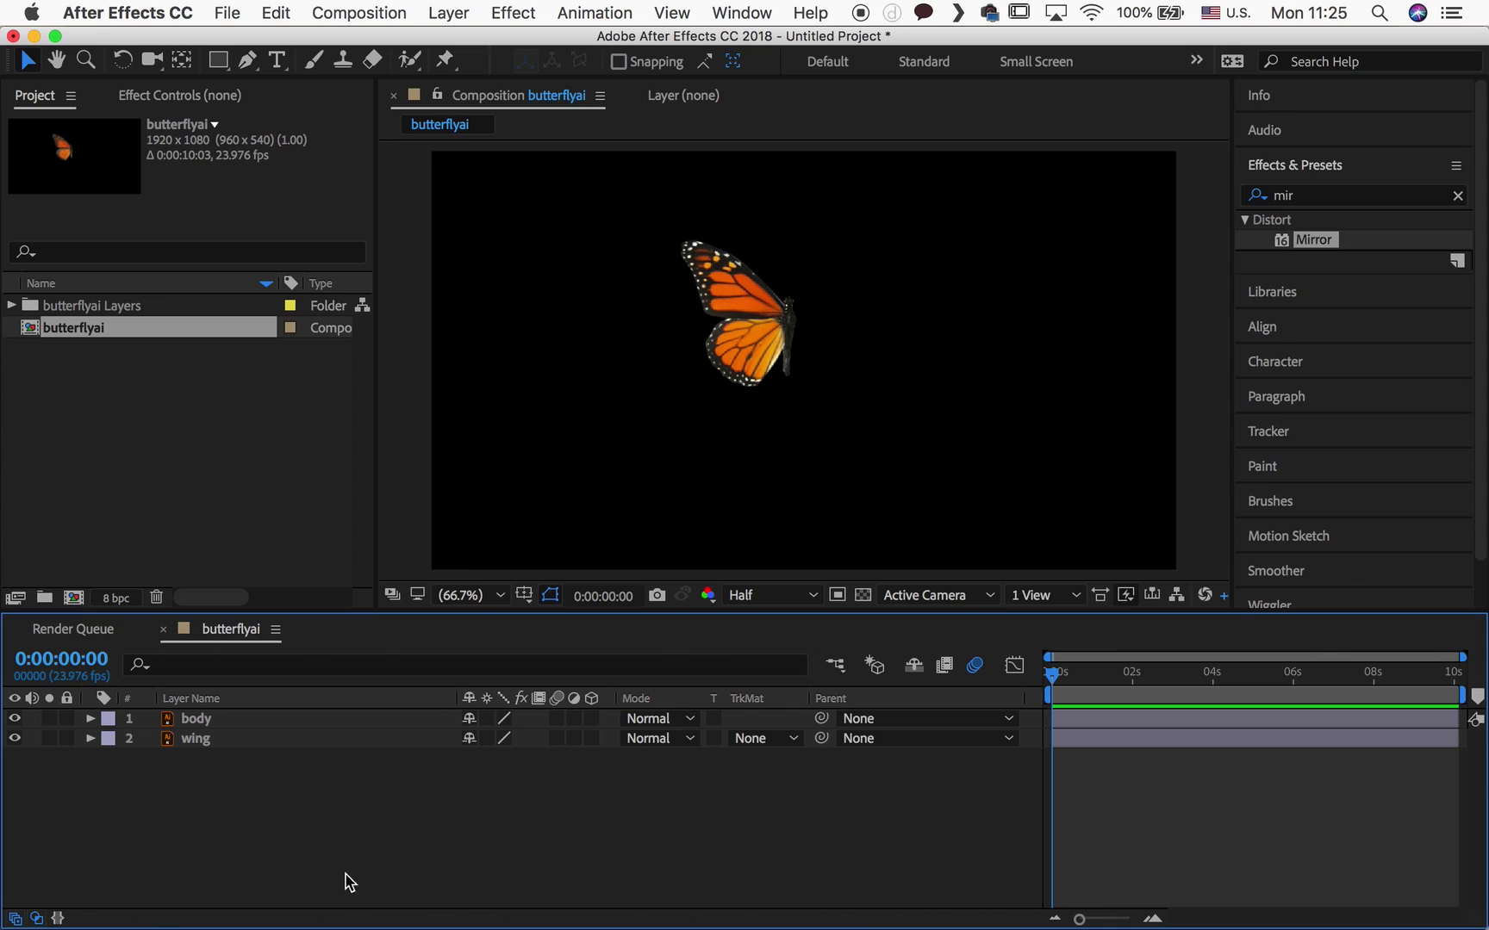
left_click(204, 740)
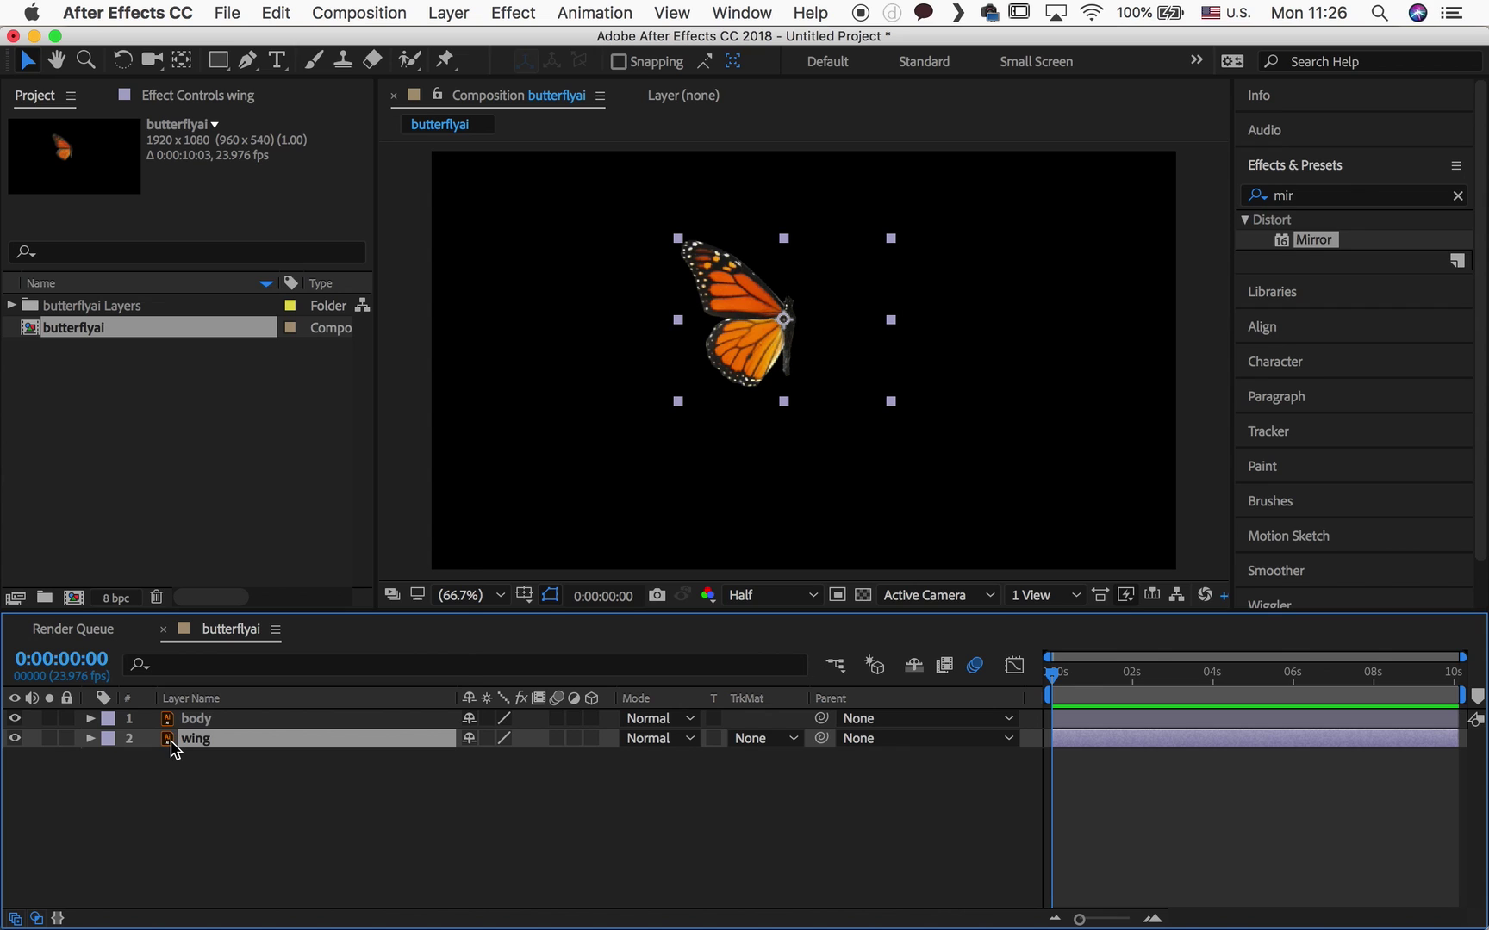
right_click(171, 743)
left_click(239, 720)
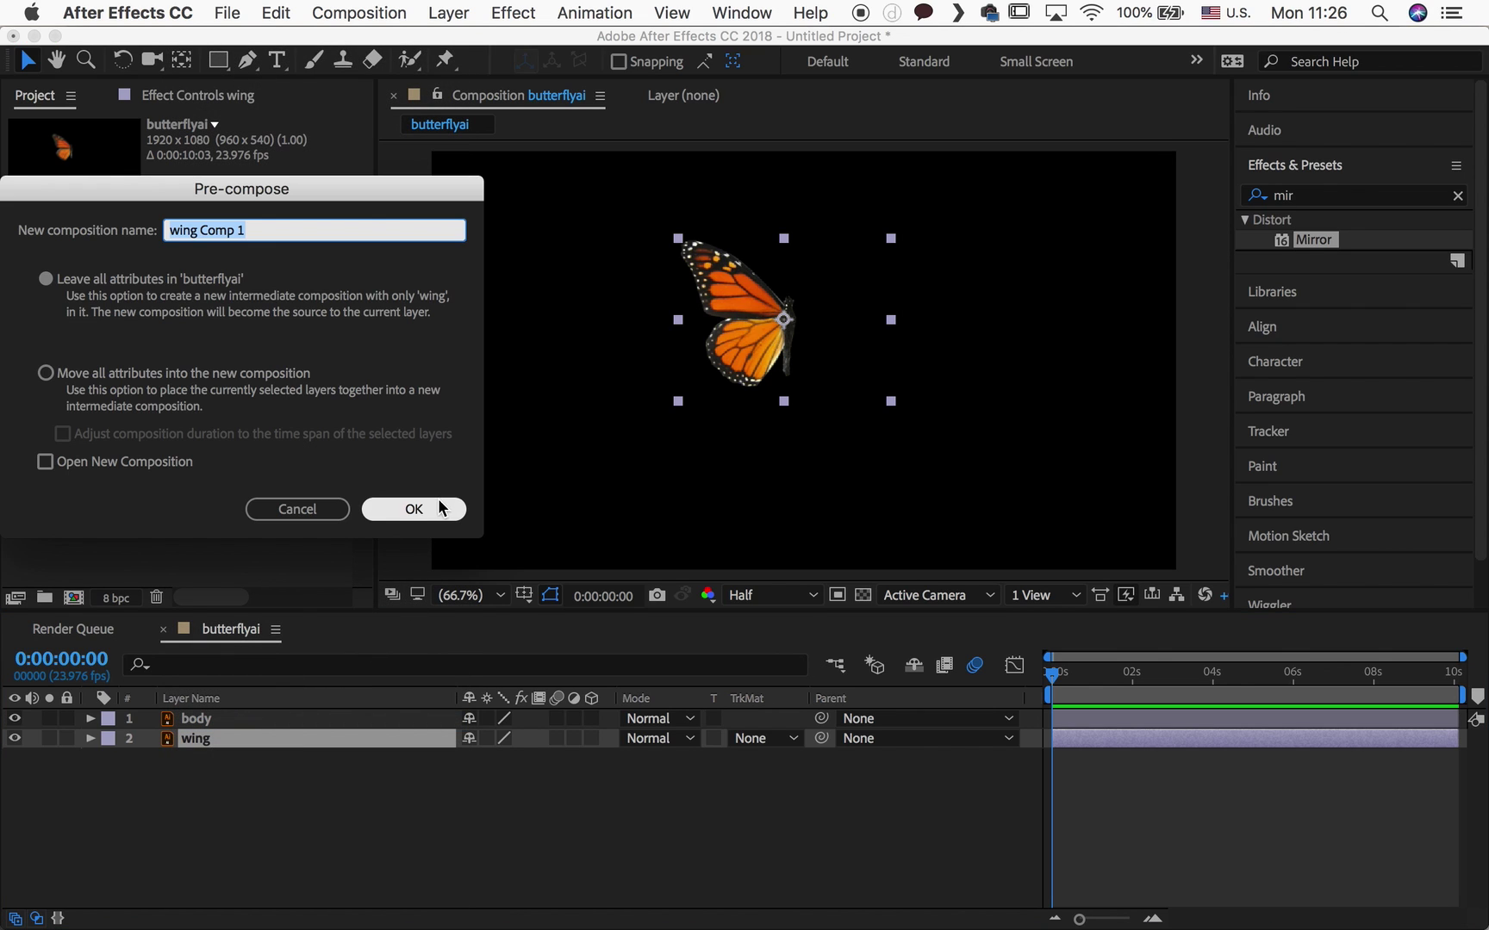
type("wing")
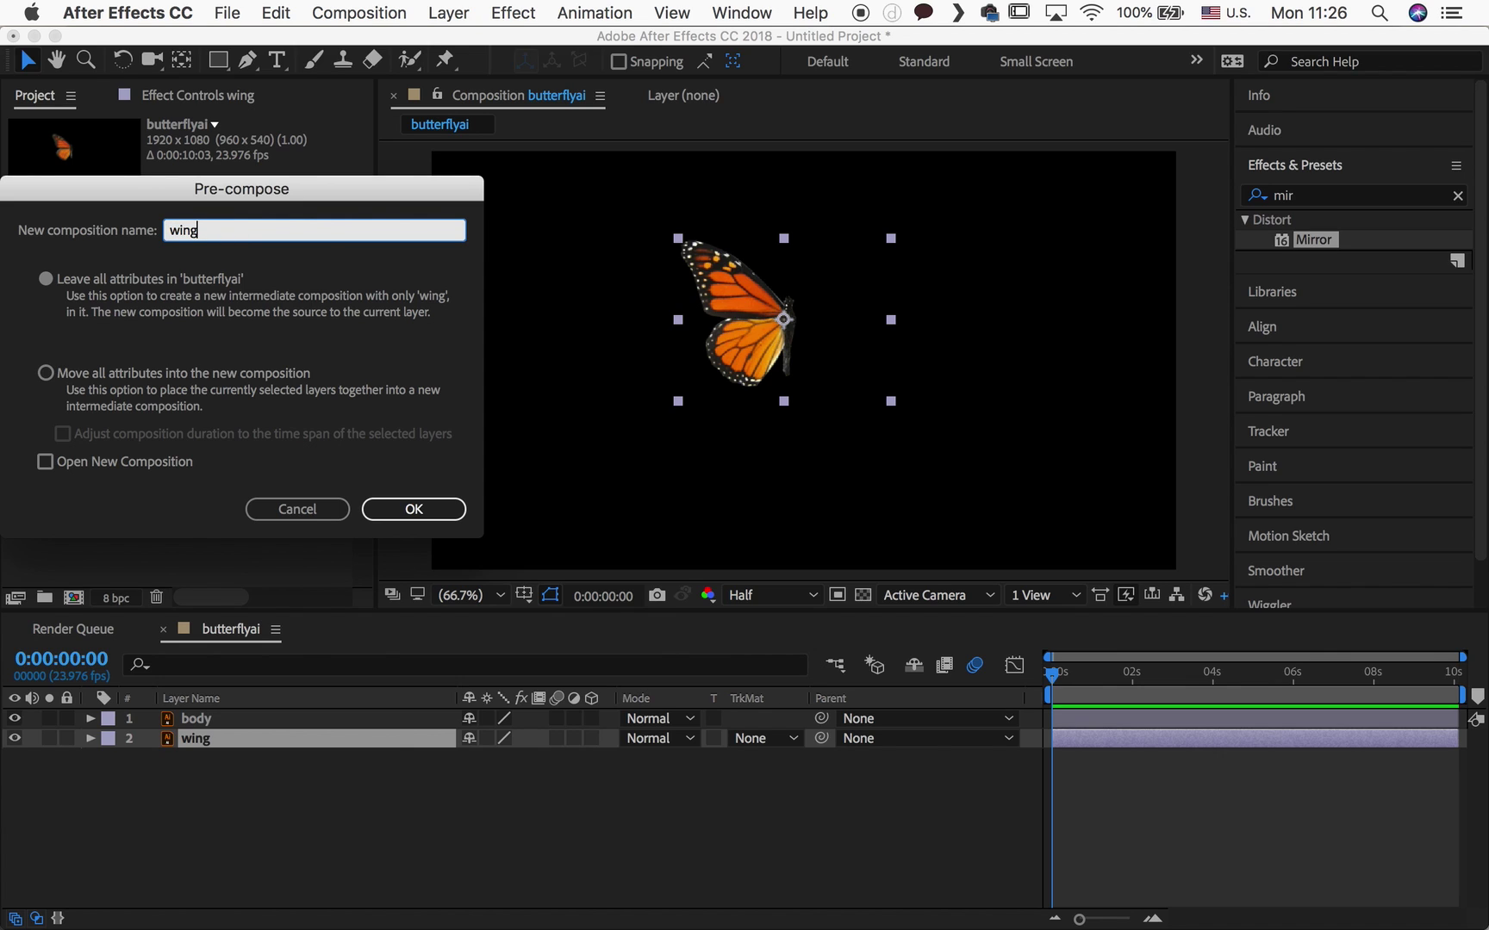
key("Return")
double_click(170, 740)
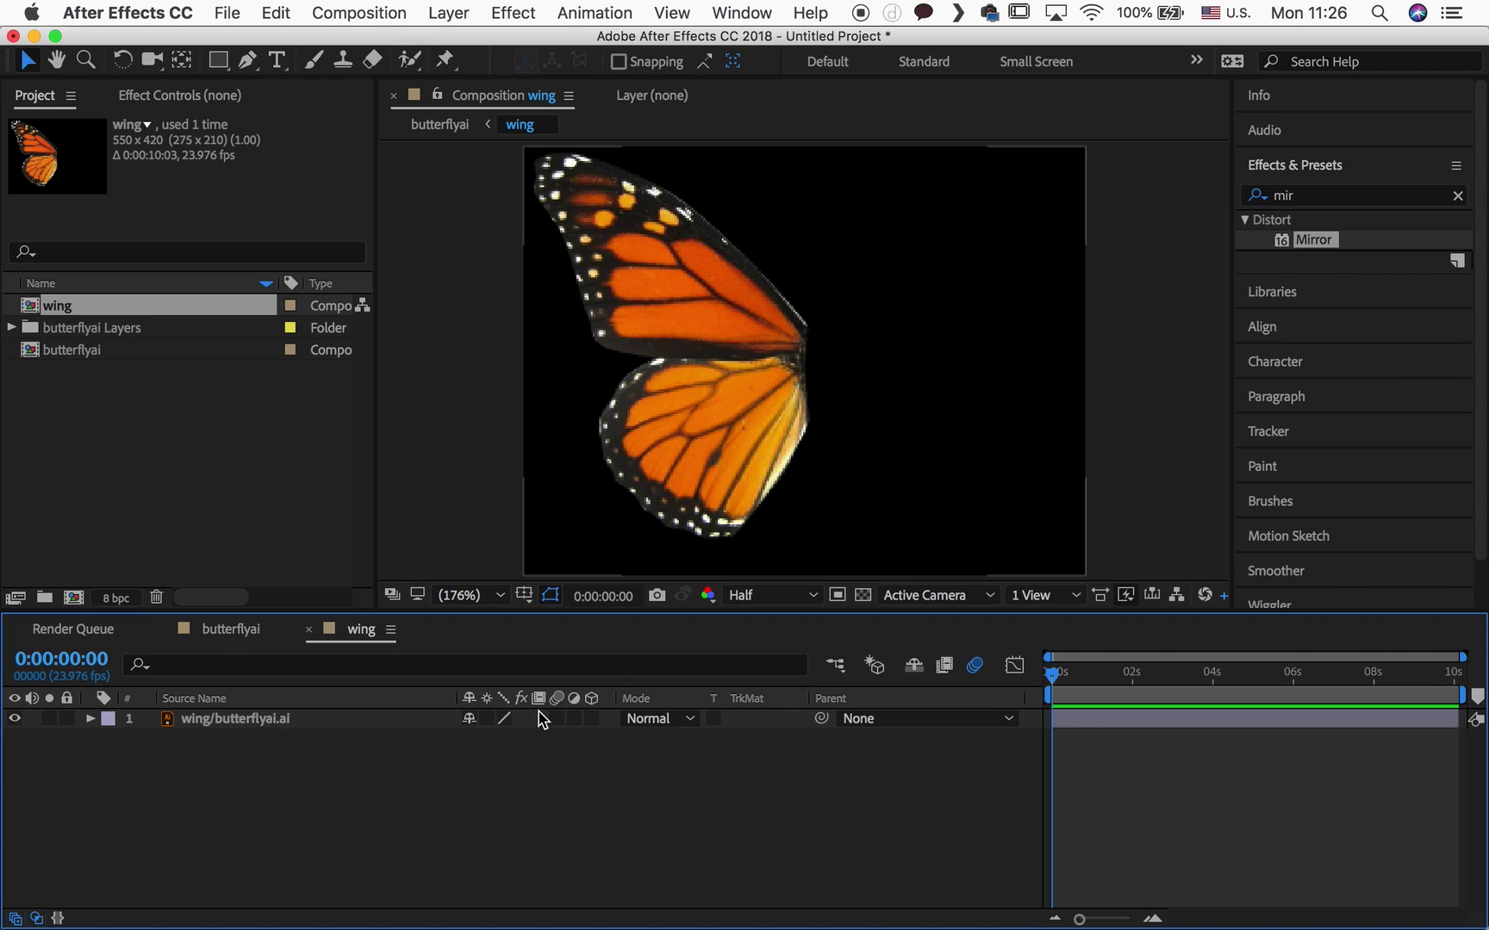
Turn on the wing layer's 3D switch and reveal its Orientation and X, Y, Z Rotation
left_click(592, 720)
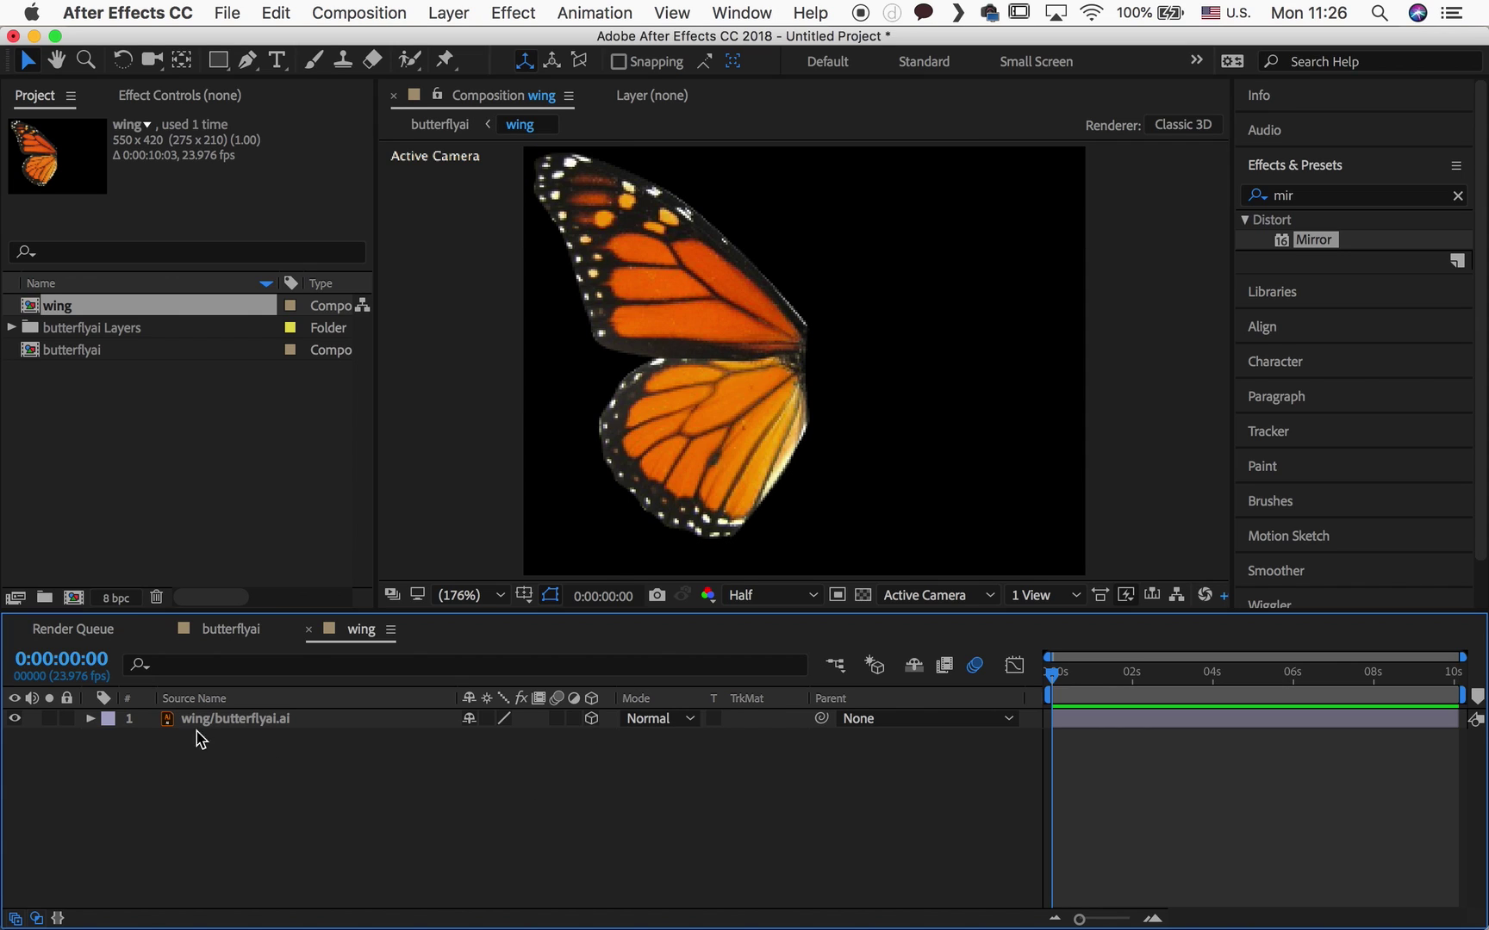
left_click(225, 726)
key("r")
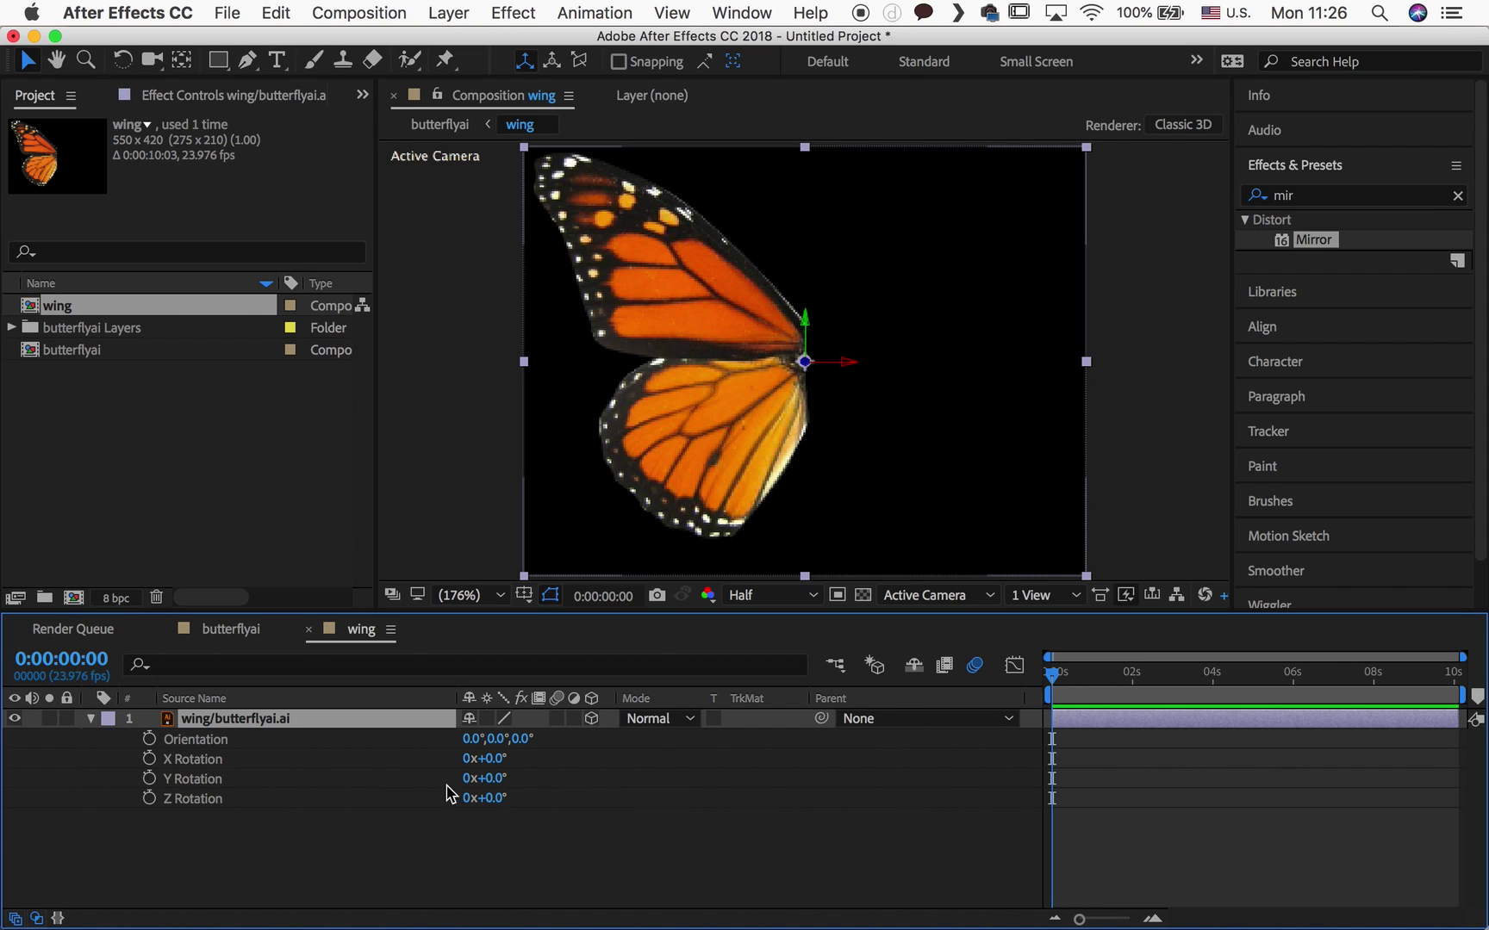
Trim the wing composition to a frame 0–3 work area and return to frame 0
left_click(1055, 682)
left_click_drag(1055, 681, 1059, 681)
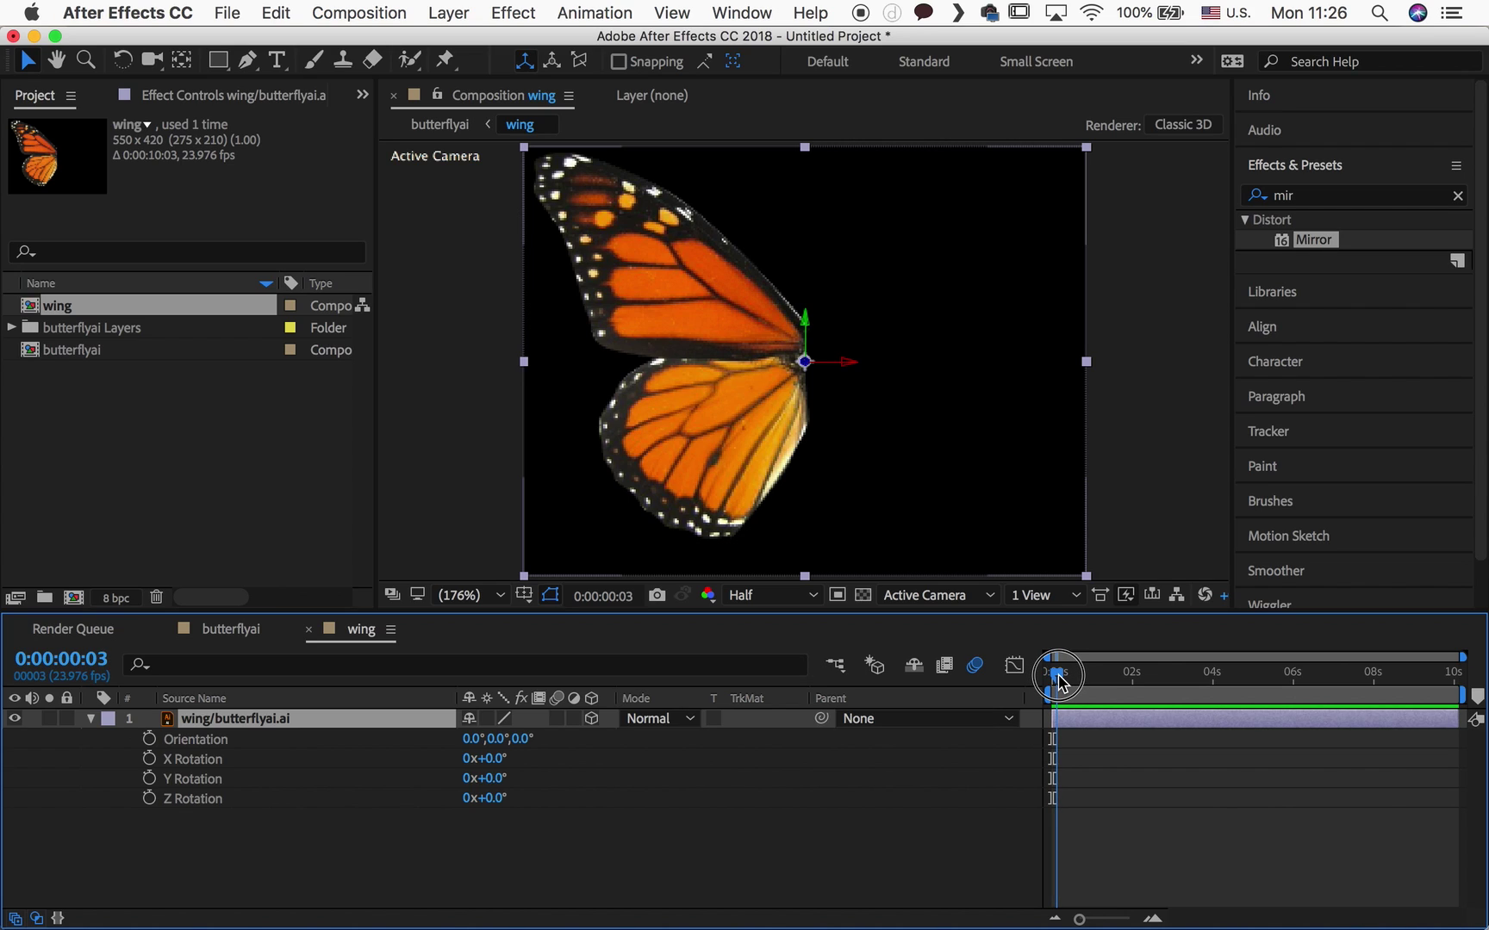
left_click_drag(1466, 697, 1066, 728)
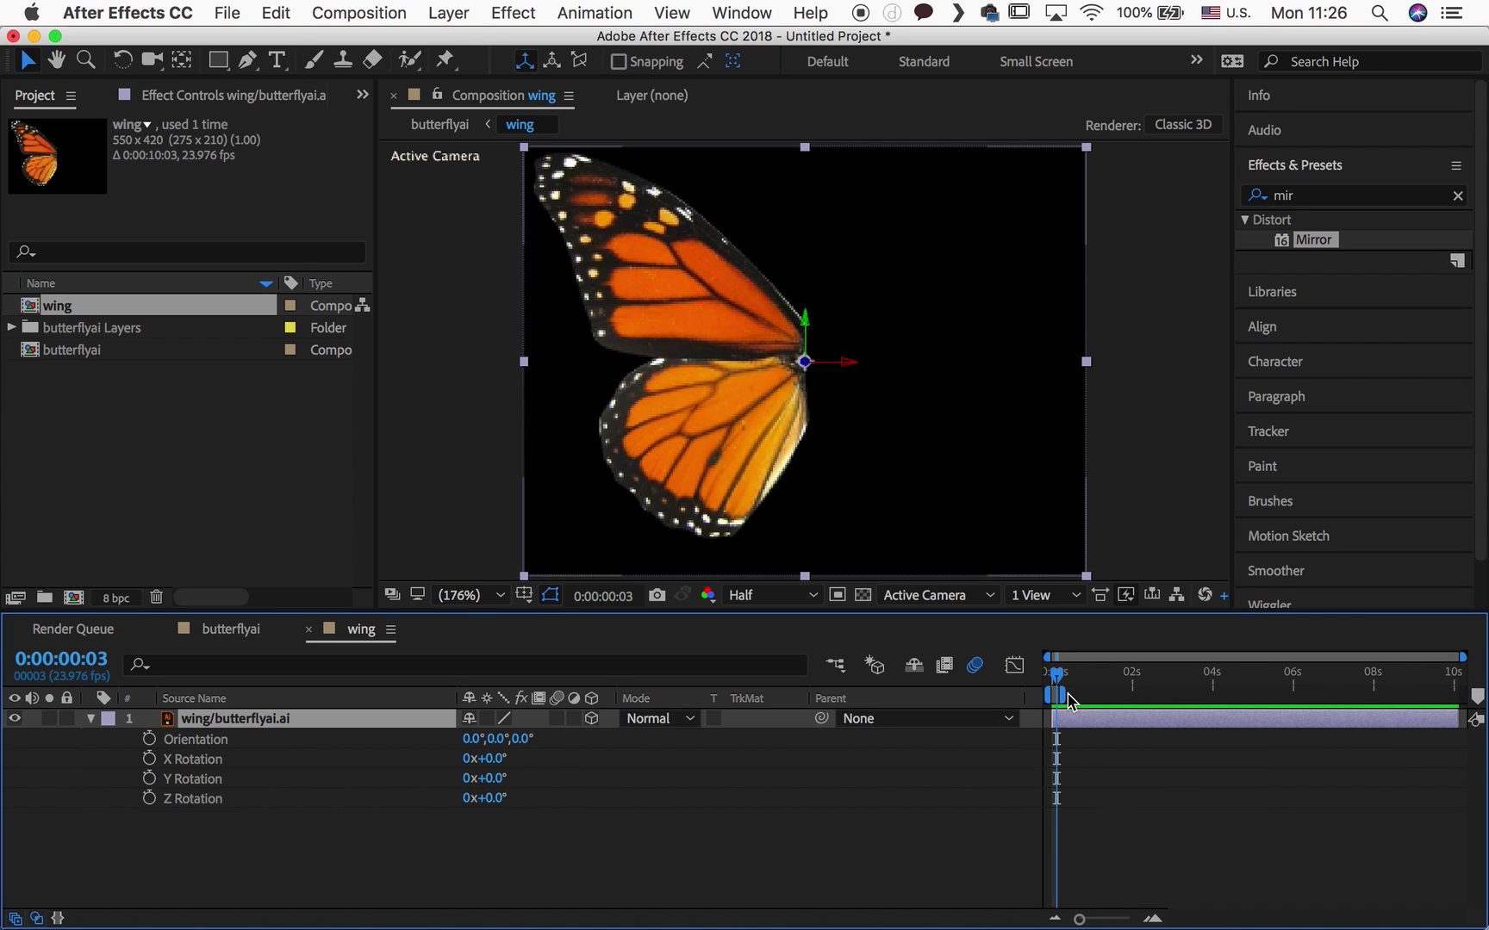
left_click(359, 13)
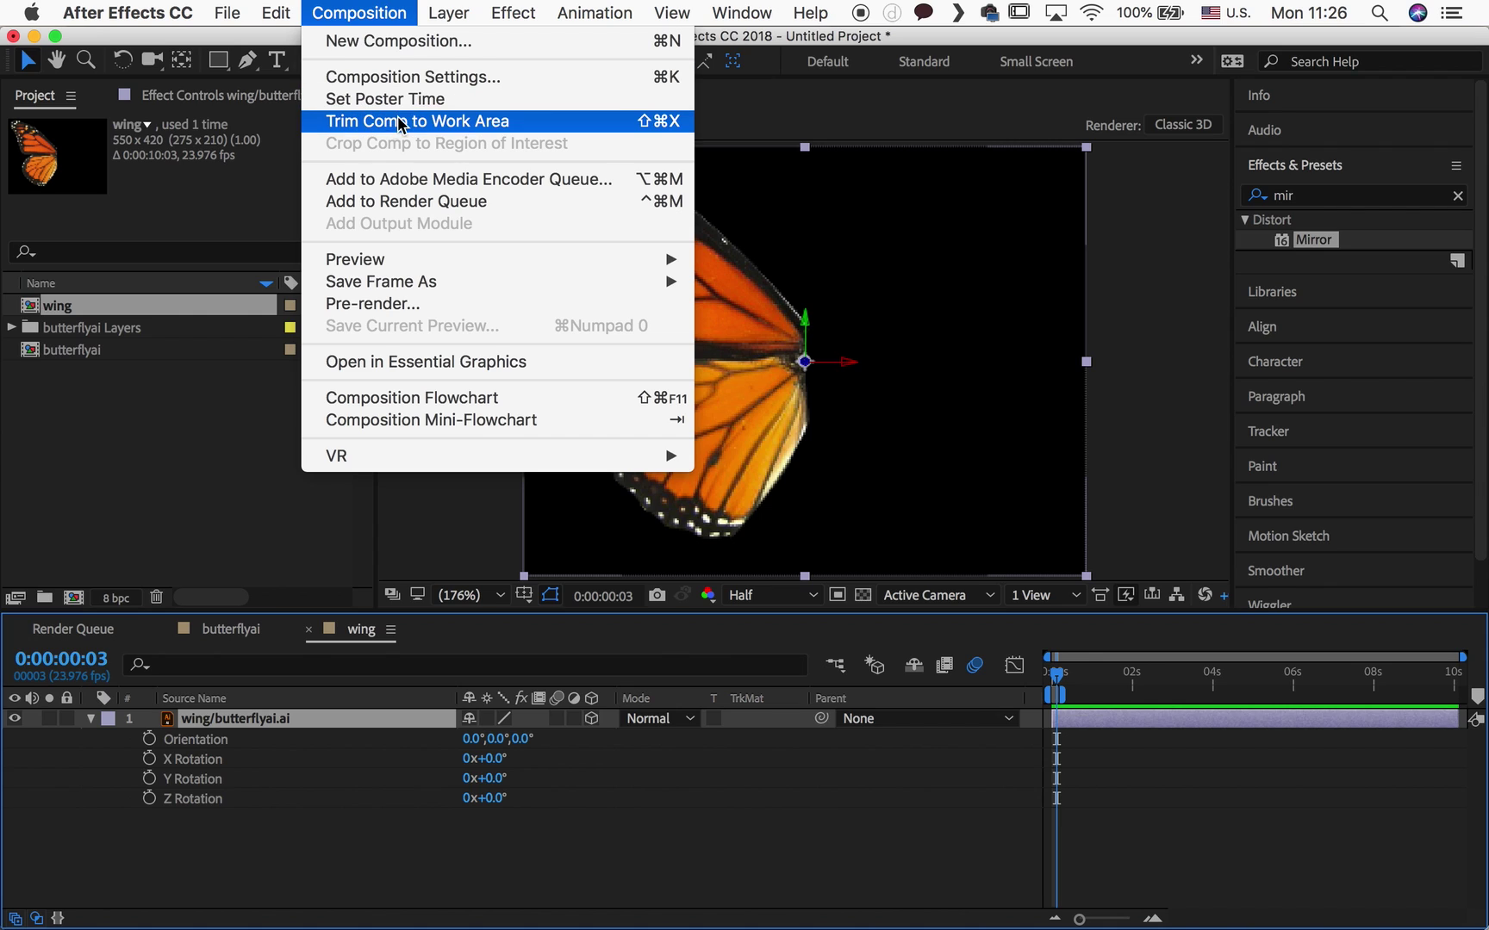
left_click(479, 127)
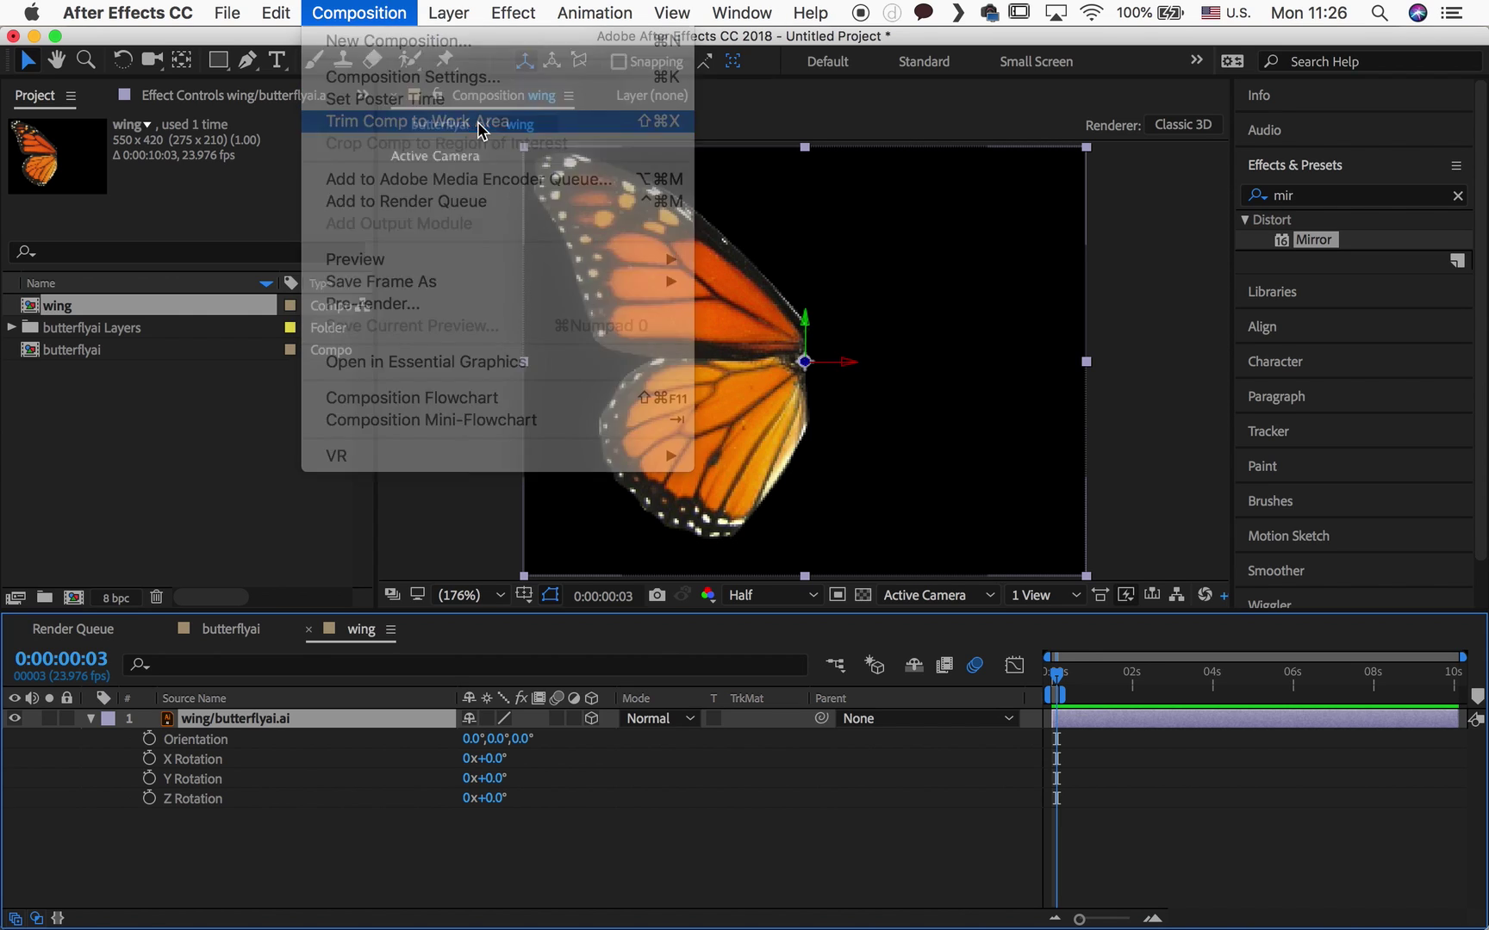
left_click_drag(1071, 683, 1092, 722)
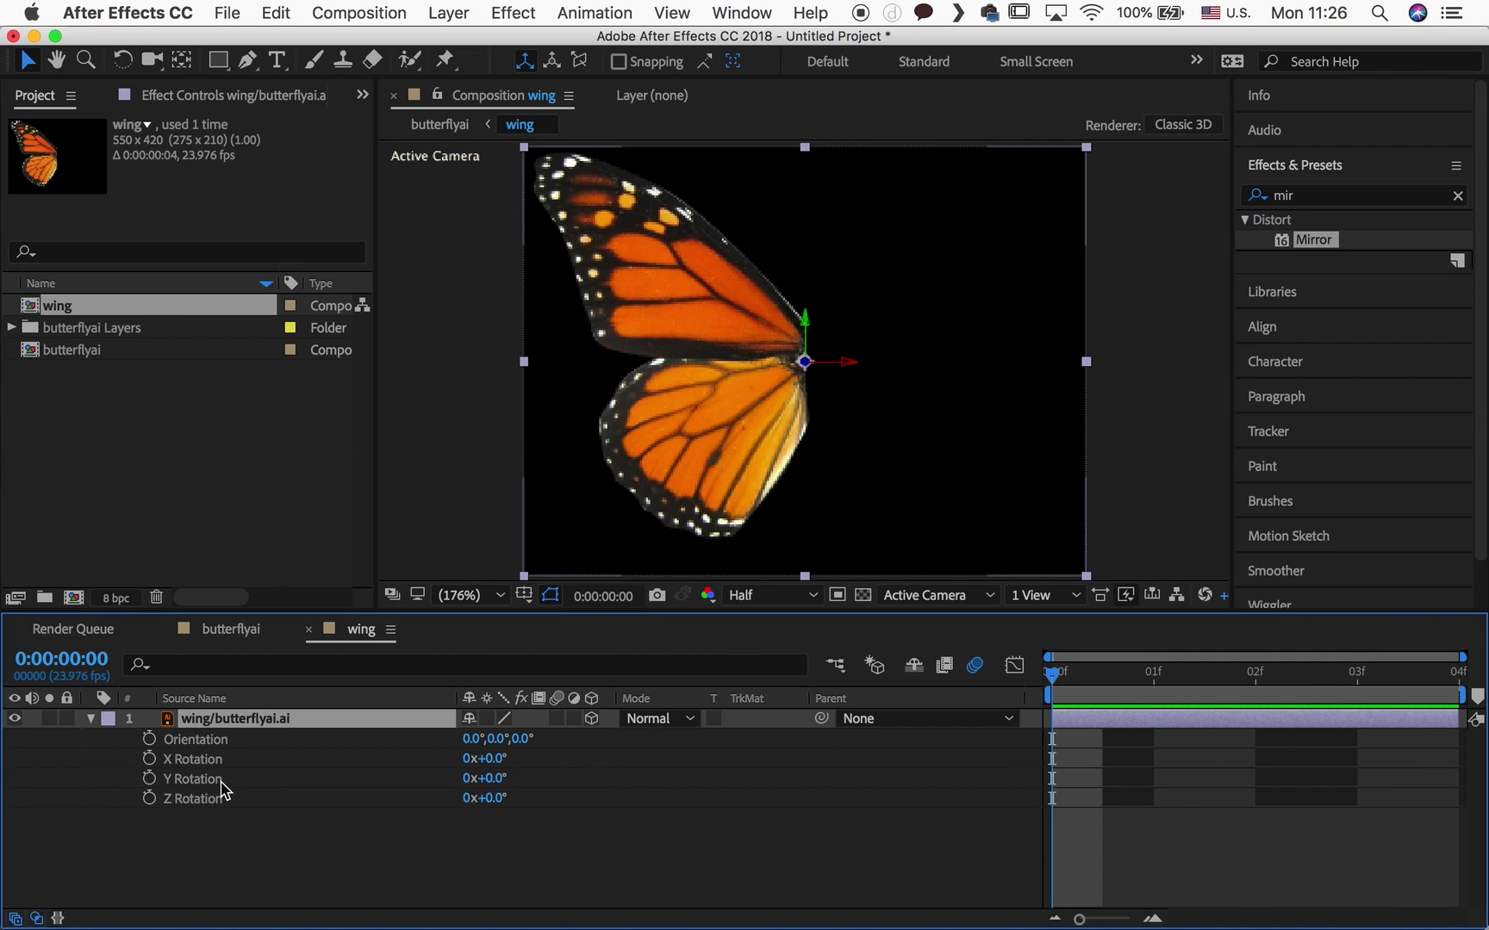
Keyframe the wing's Y Rotation at +65° on frame 0 and -65° on frame 3
left_click(150, 779)
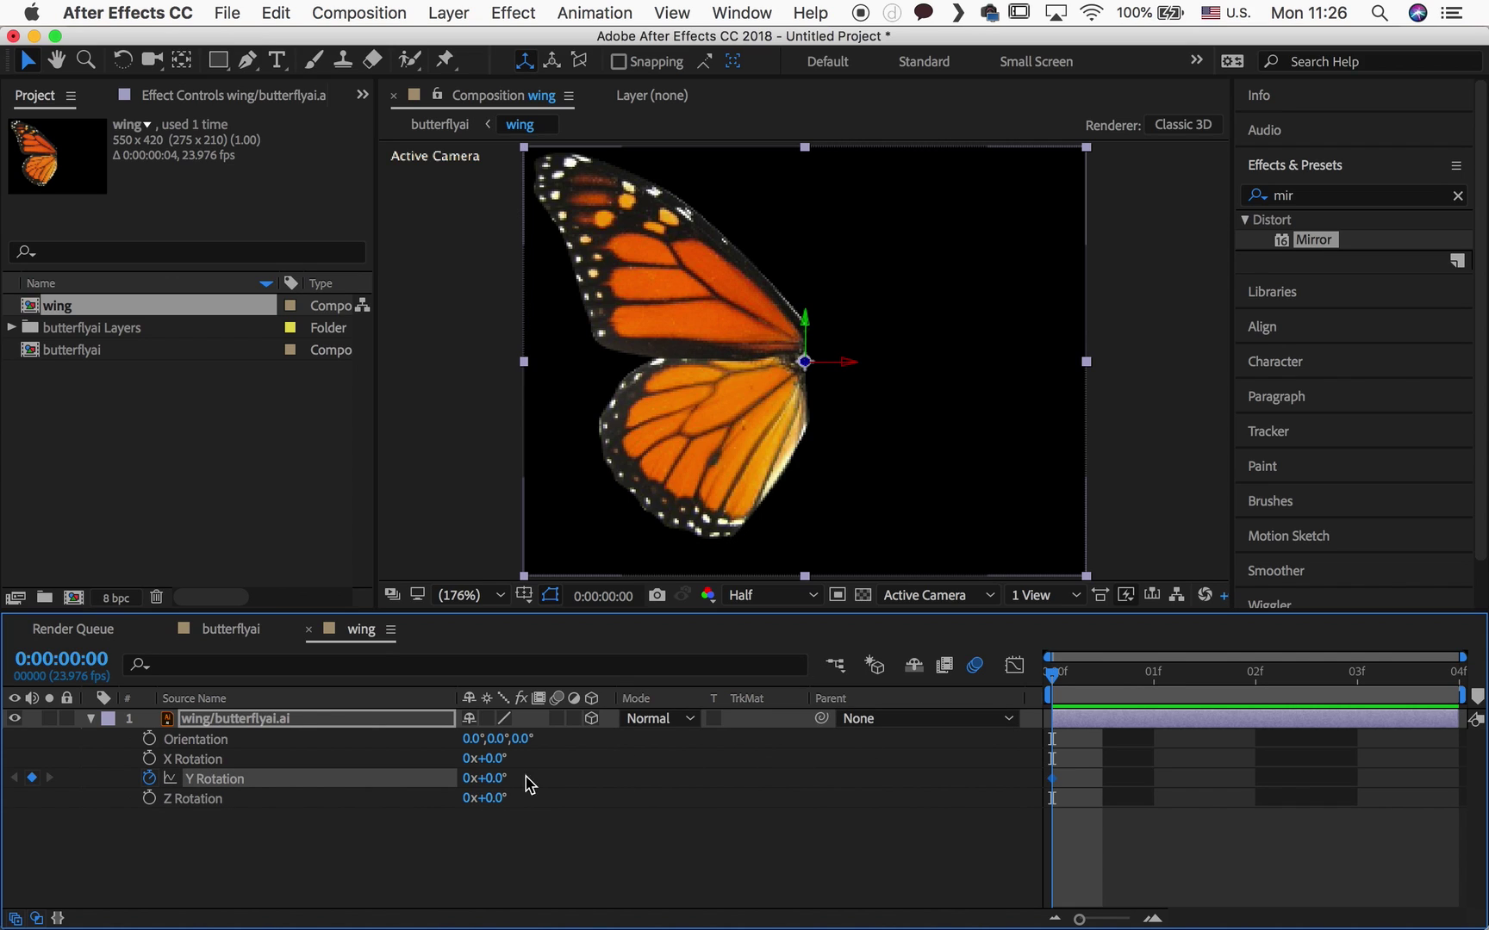
left_click(498, 780)
key("Return")
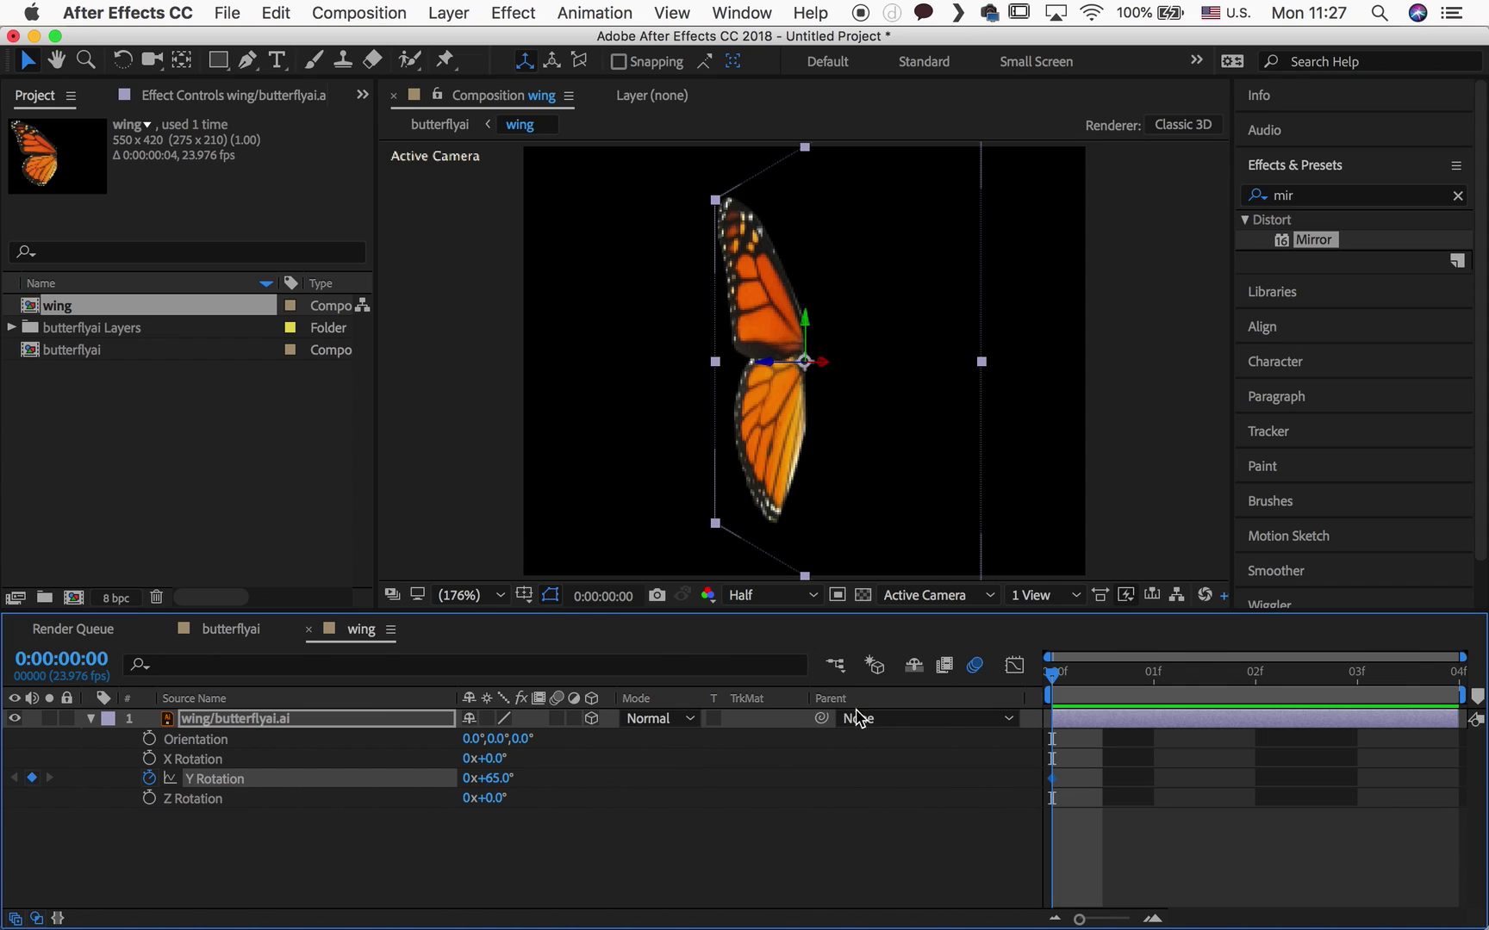
left_click_drag(1049, 679, 1347, 668)
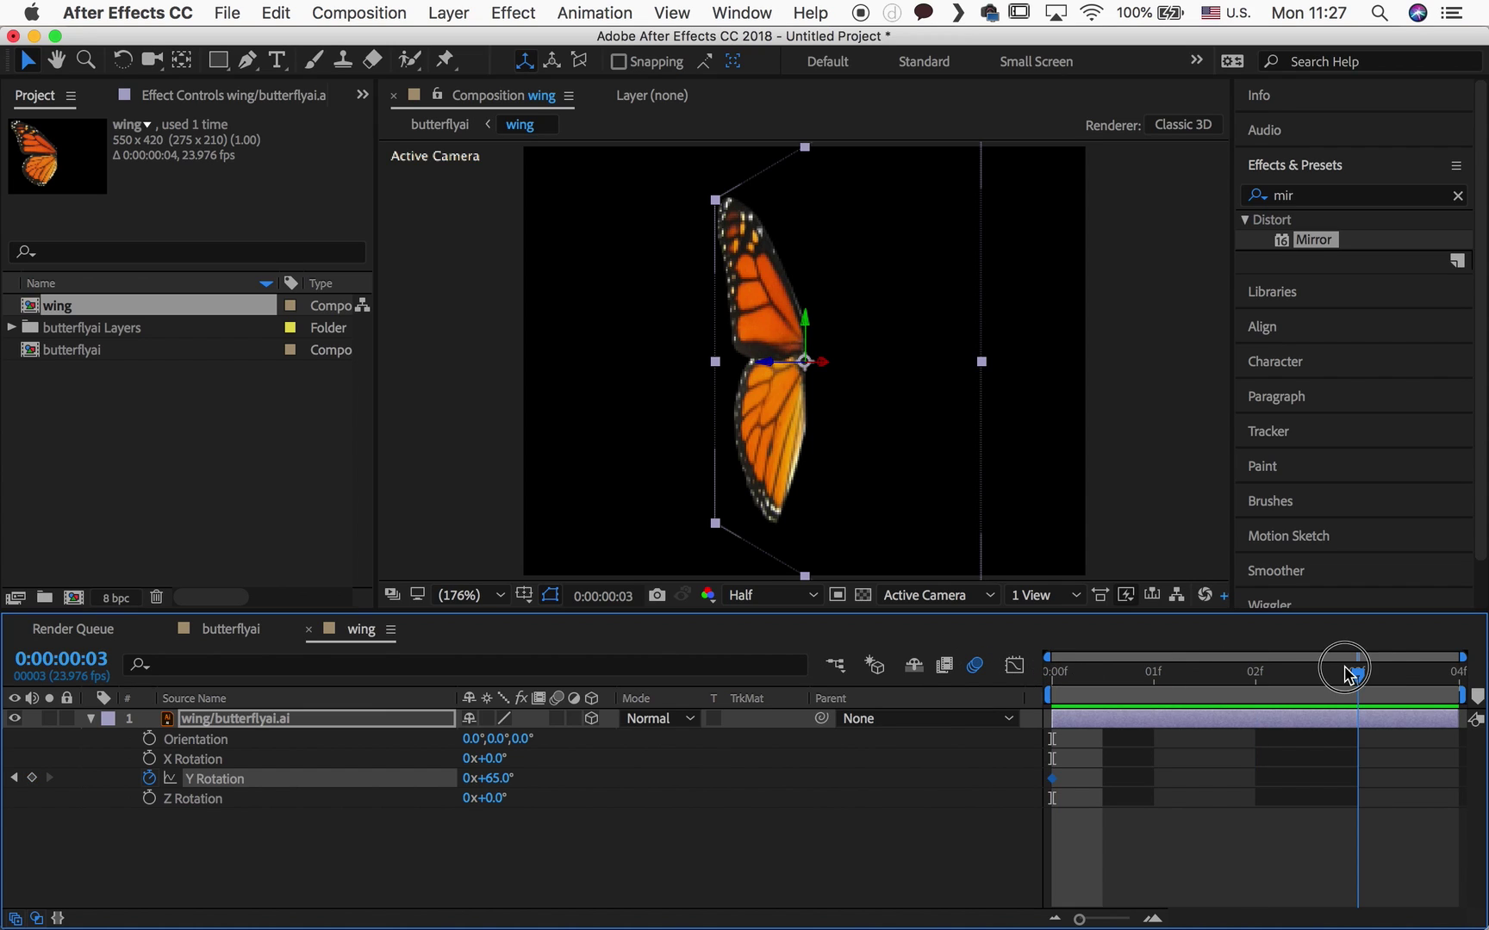
left_click(497, 781)
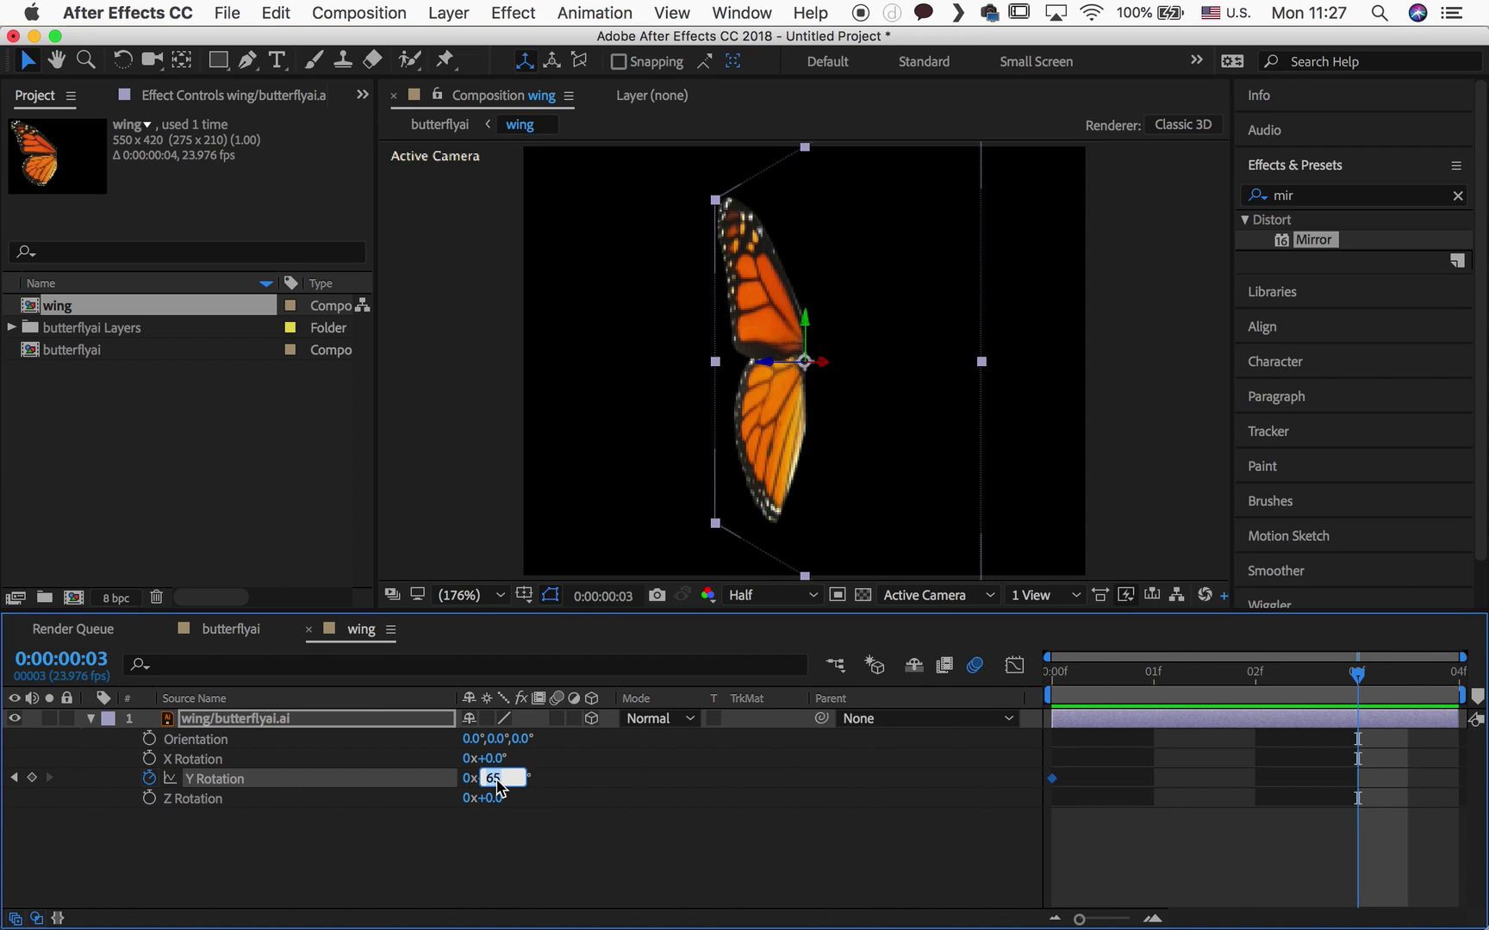
type("-")
key("Return")
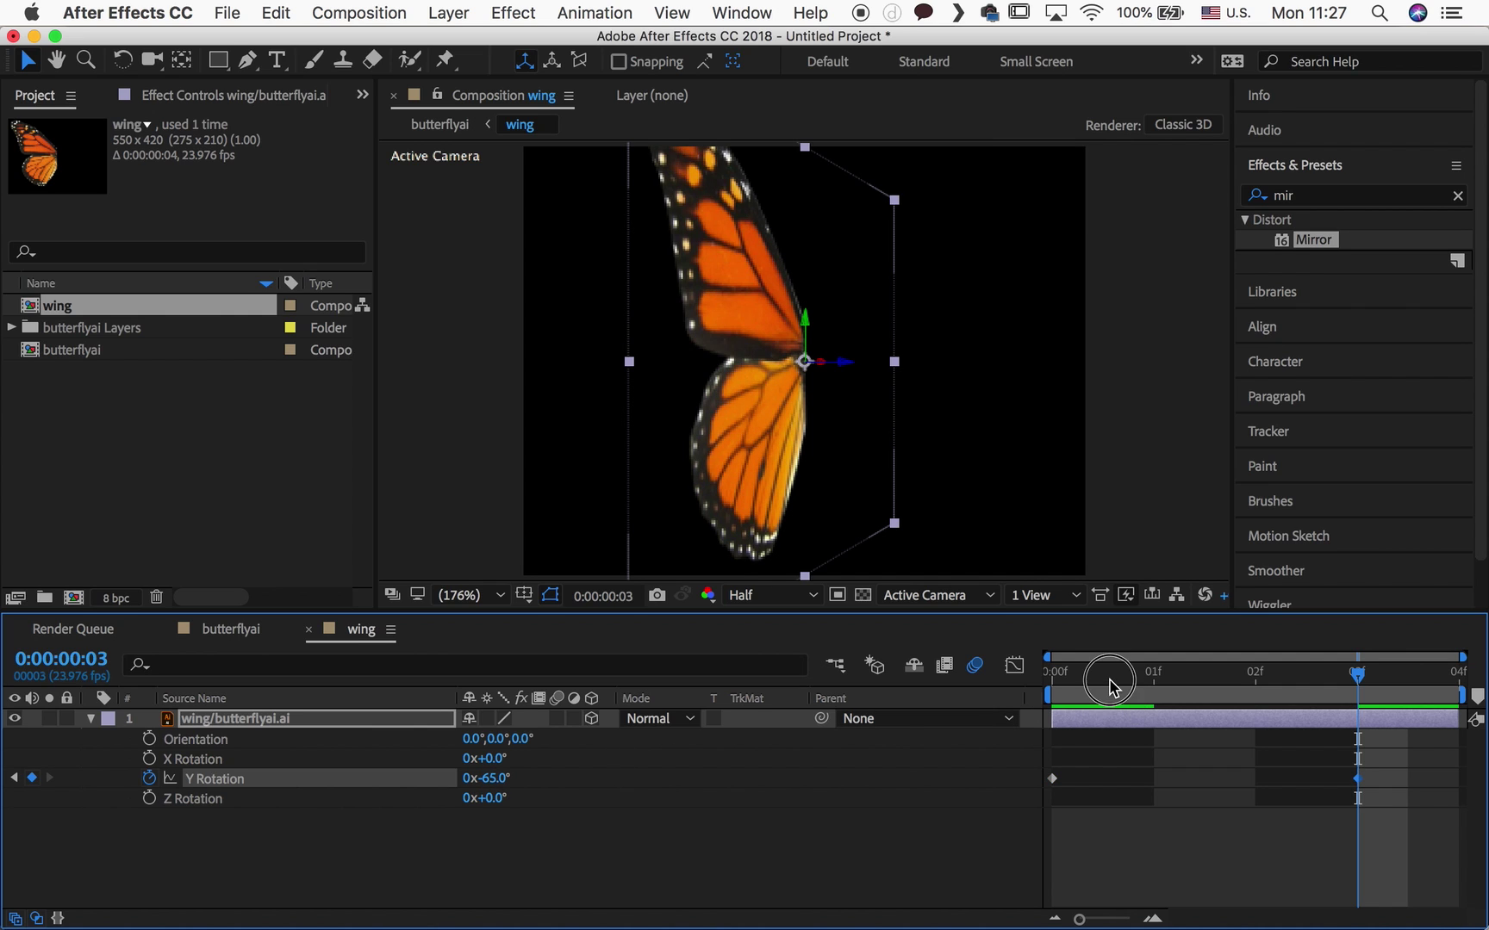
Preview the wing flap from frame 0 and enable motion blur on the wing layer
left_click_drag(1110, 687, 1051, 685)
key("space")
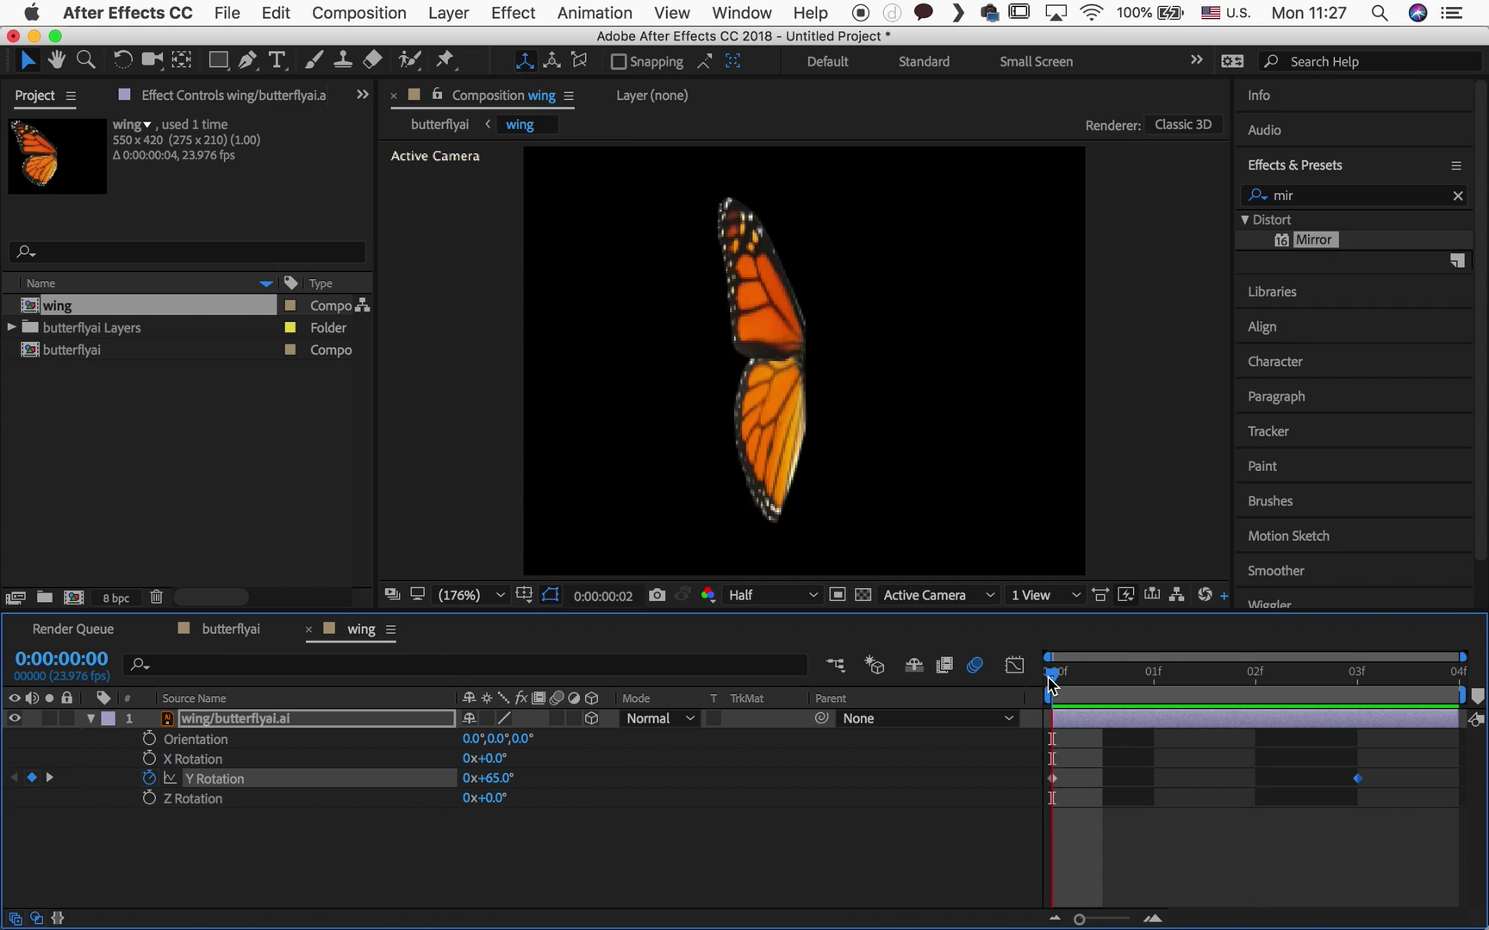
key("space")
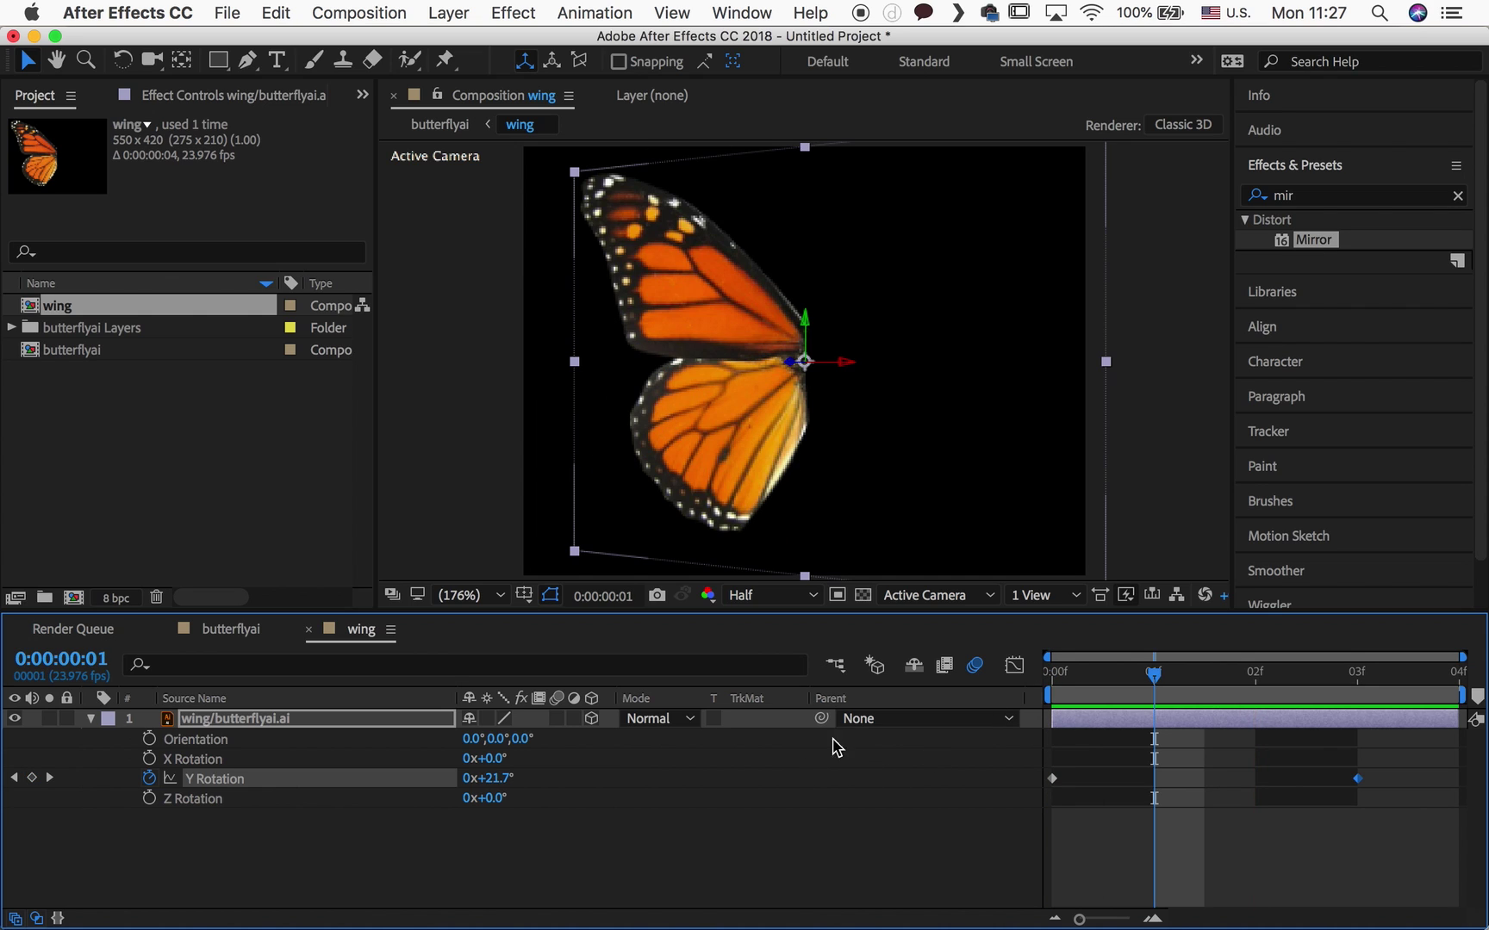
left_click(557, 718)
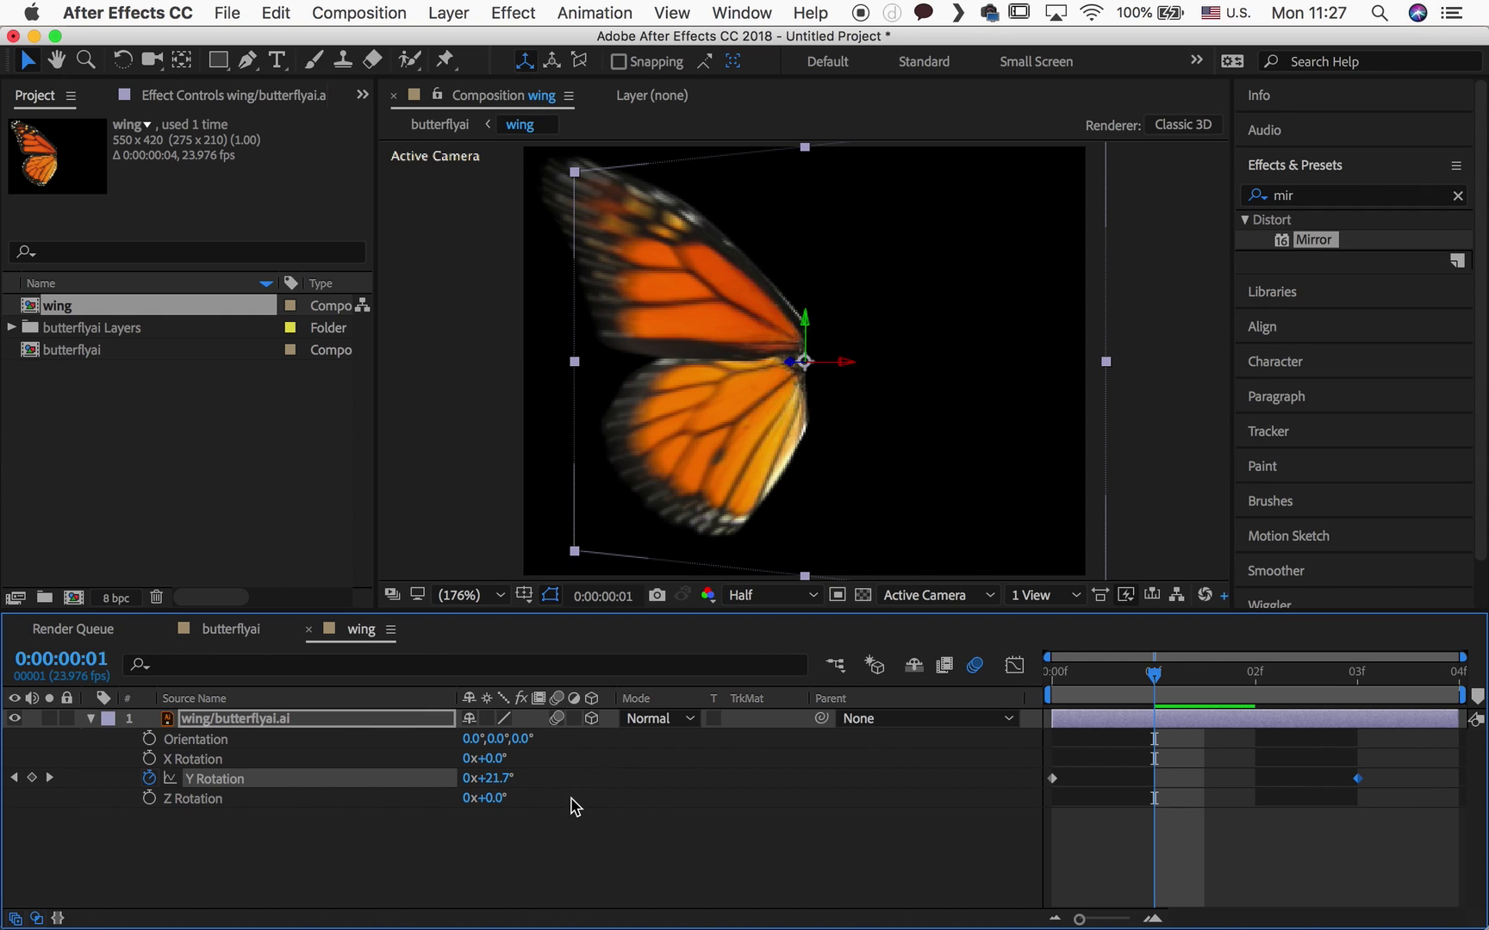
Play the flapping wing from frame 0, then park the playhead back at frame 0
left_click(1089, 677)
key("space")
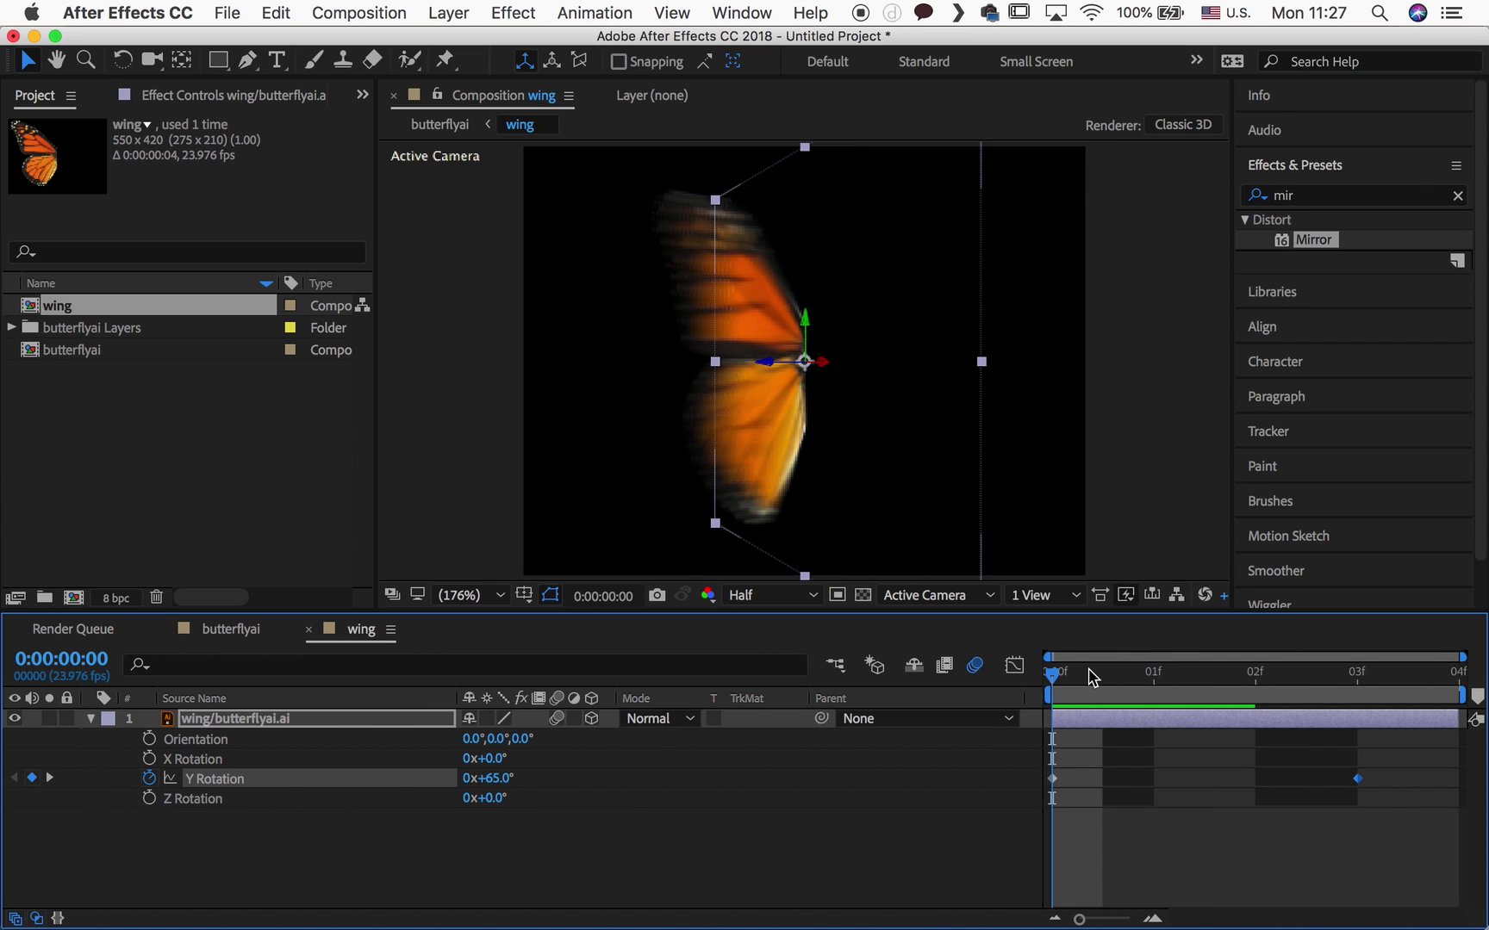
key("Page_Up")
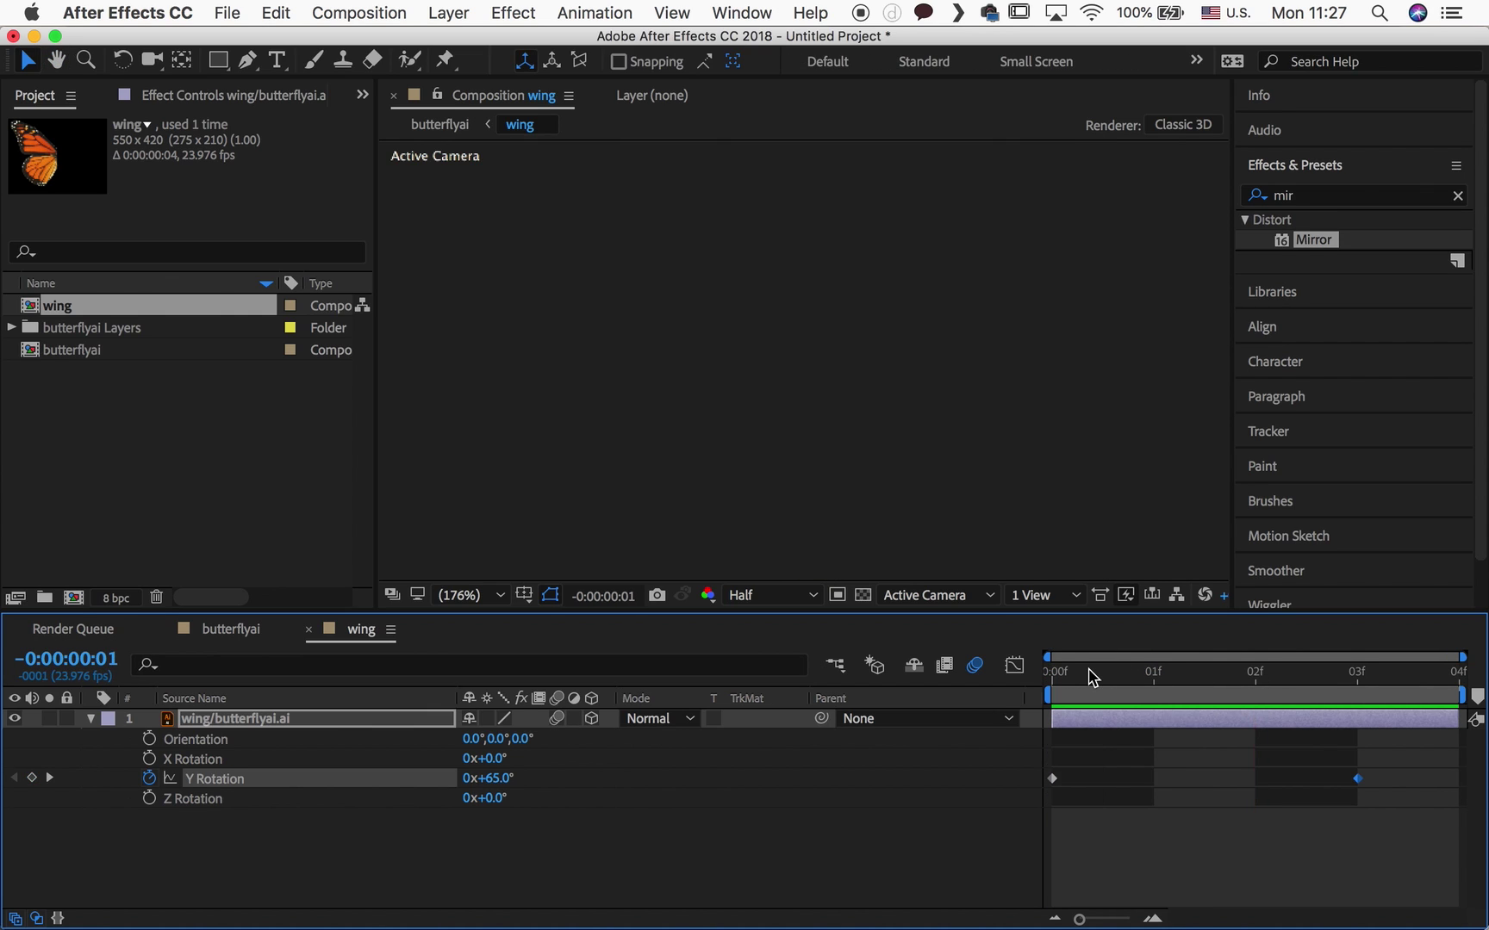
left_click(1090, 677)
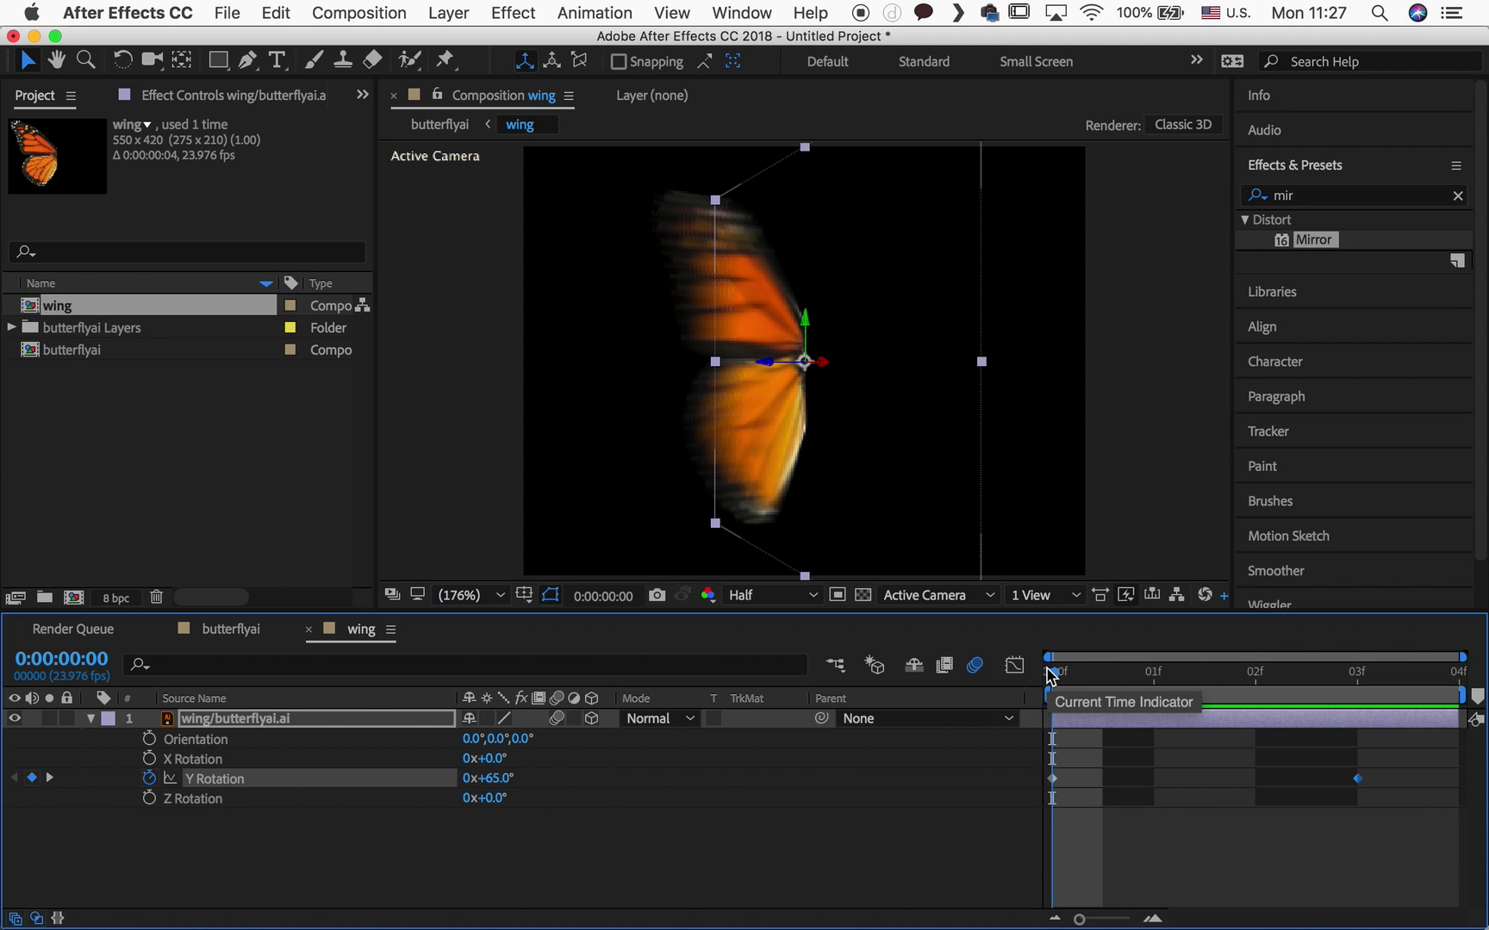
Check frame 3 in butterflyai, then pan the wing comp view to see the cropped wing tip
left_click(227, 629)
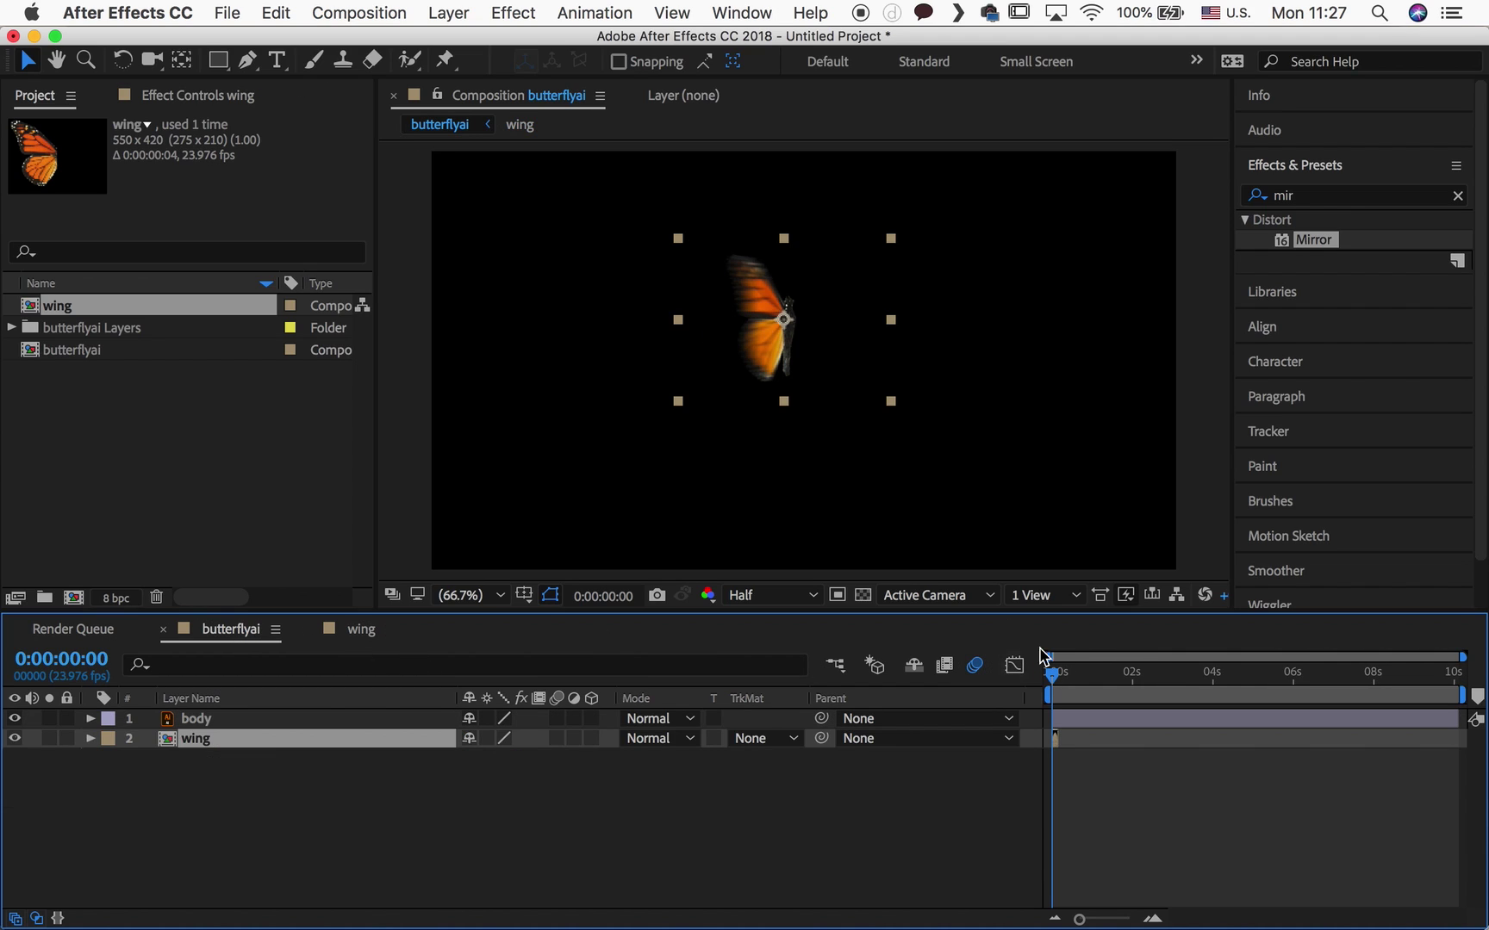
left_click_drag(1052, 671, 1066, 680)
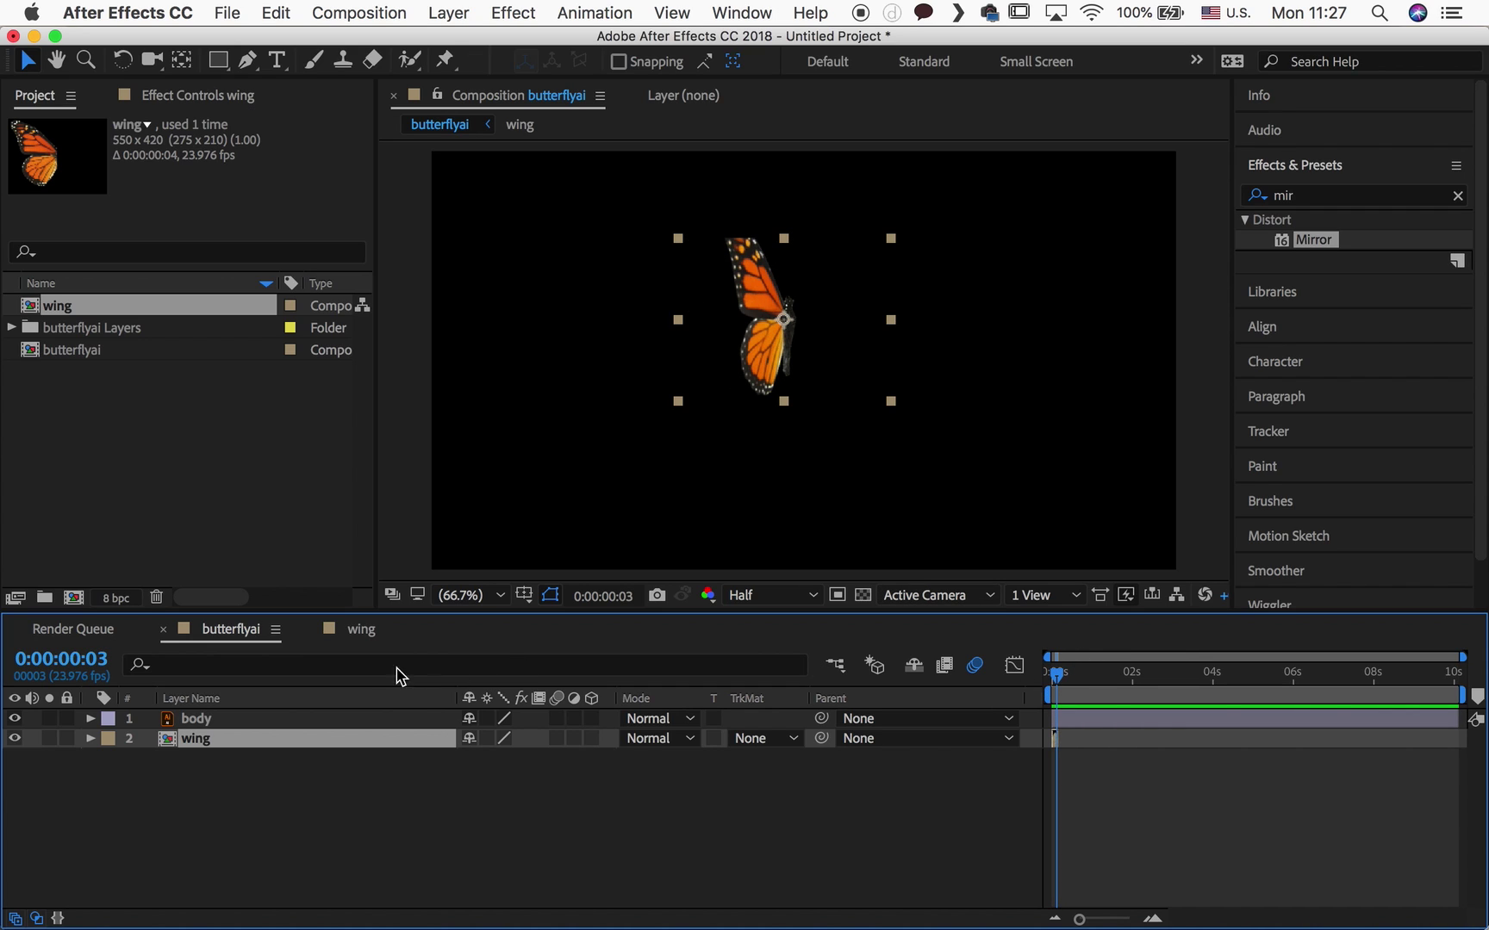
left_click(358, 628)
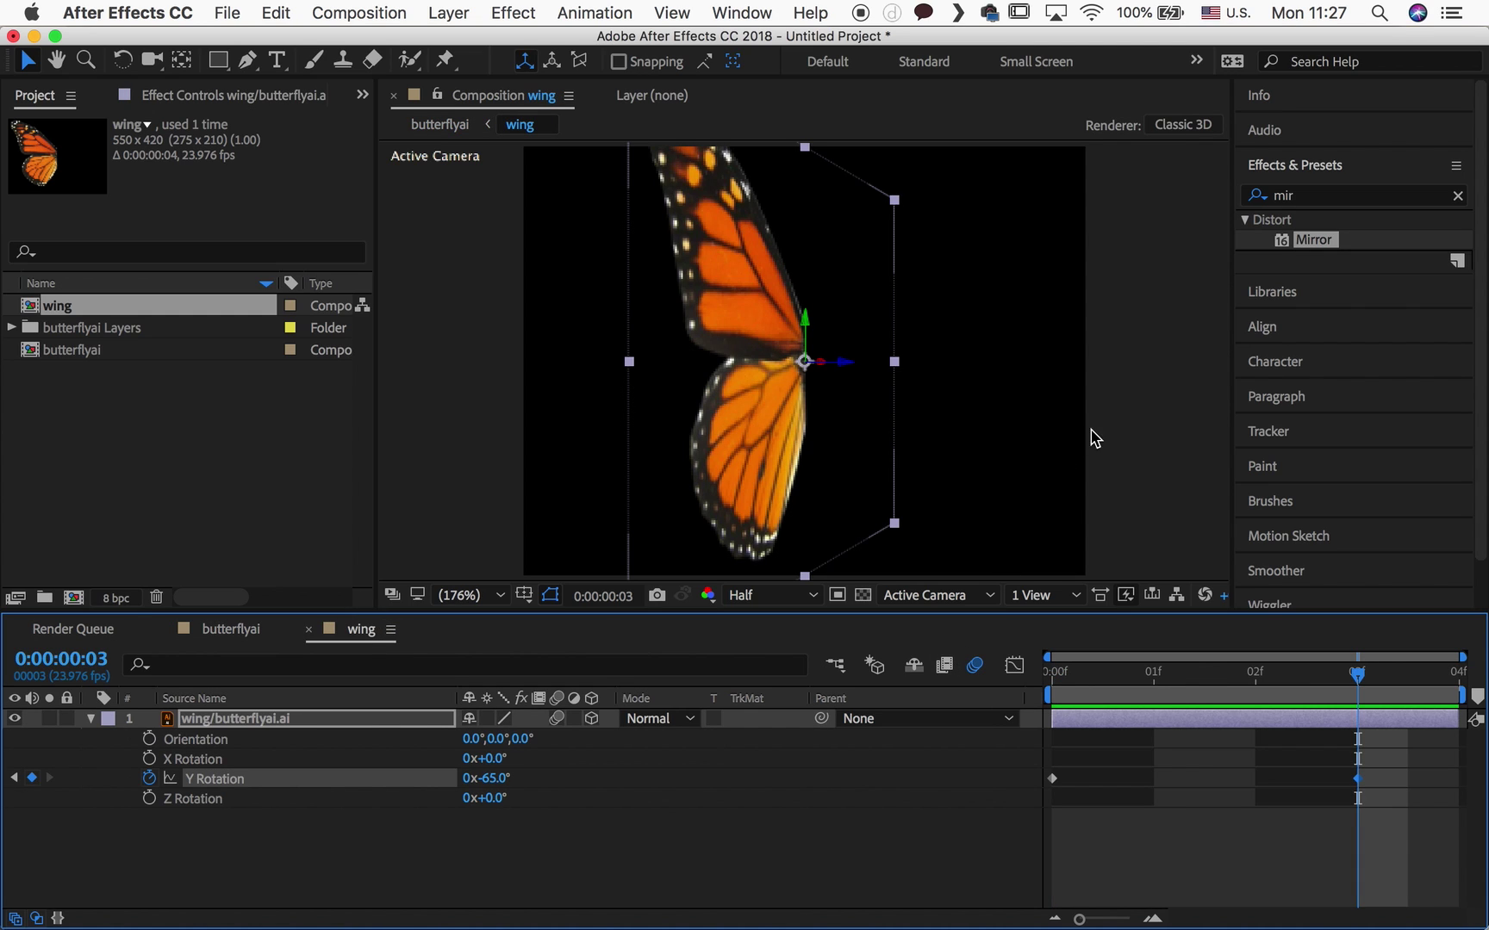
key("h")
mouse_move(1152, 346)
left_mouse_down()
mouse_move(1153, 432)
mouse_move(1153, 240)
mouse_move(1142, 407)
mouse_move(1153, 286)
mouse_move(1147, 404)
mouse_move(1146, 359)
mouse_move(1153, 372)
left_mouse_up()
key("v")
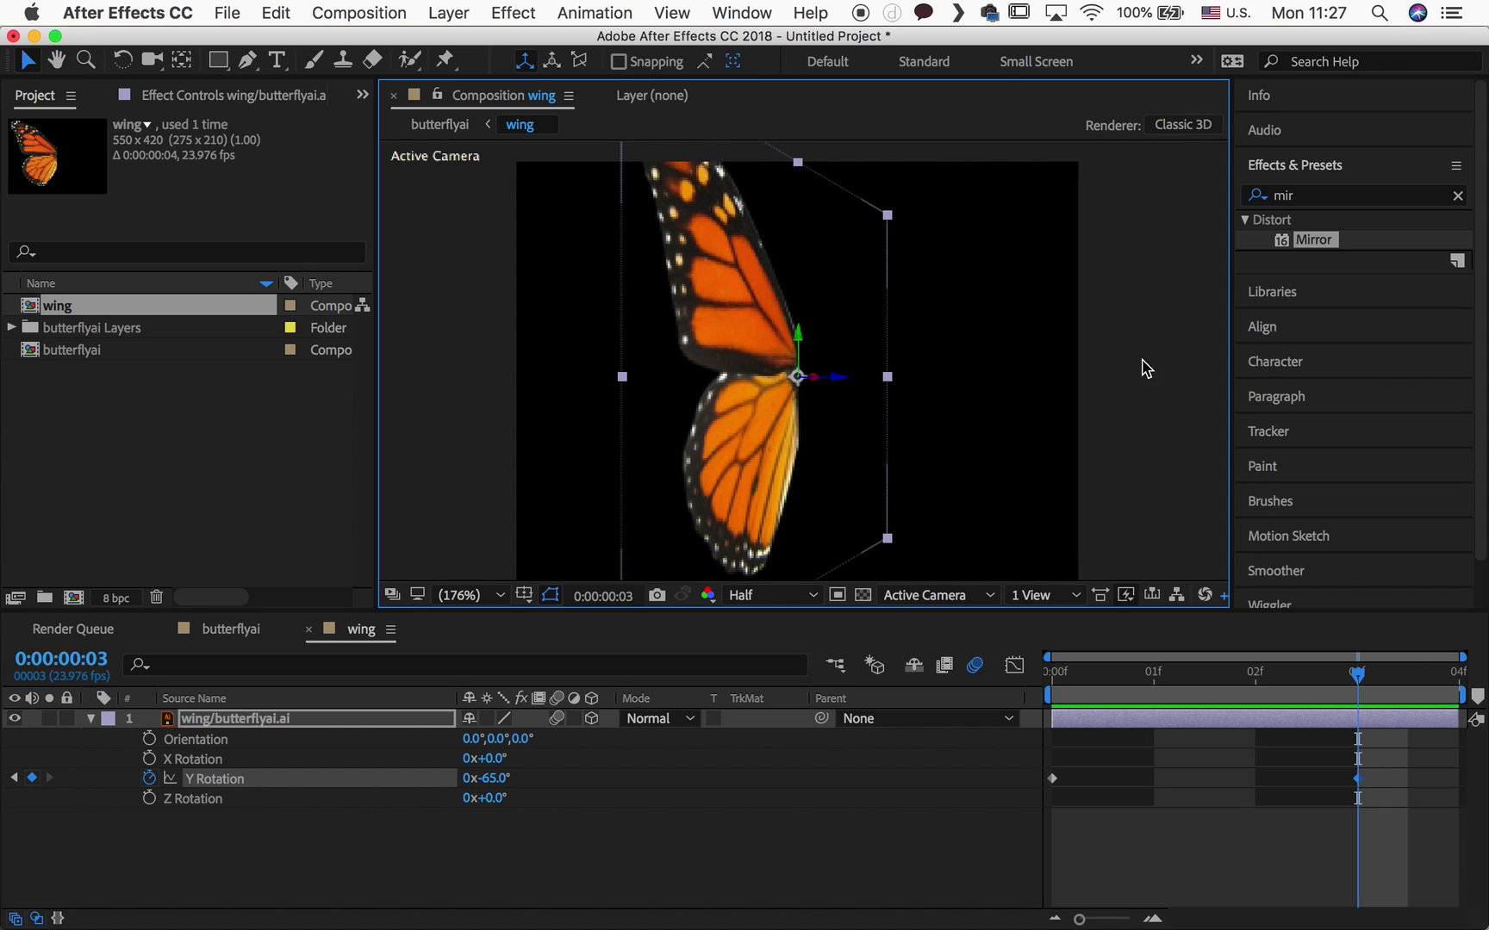
Change the wing composition height from 420 to 650 px, making it 550×650
left_click(377, 13)
left_click(478, 79)
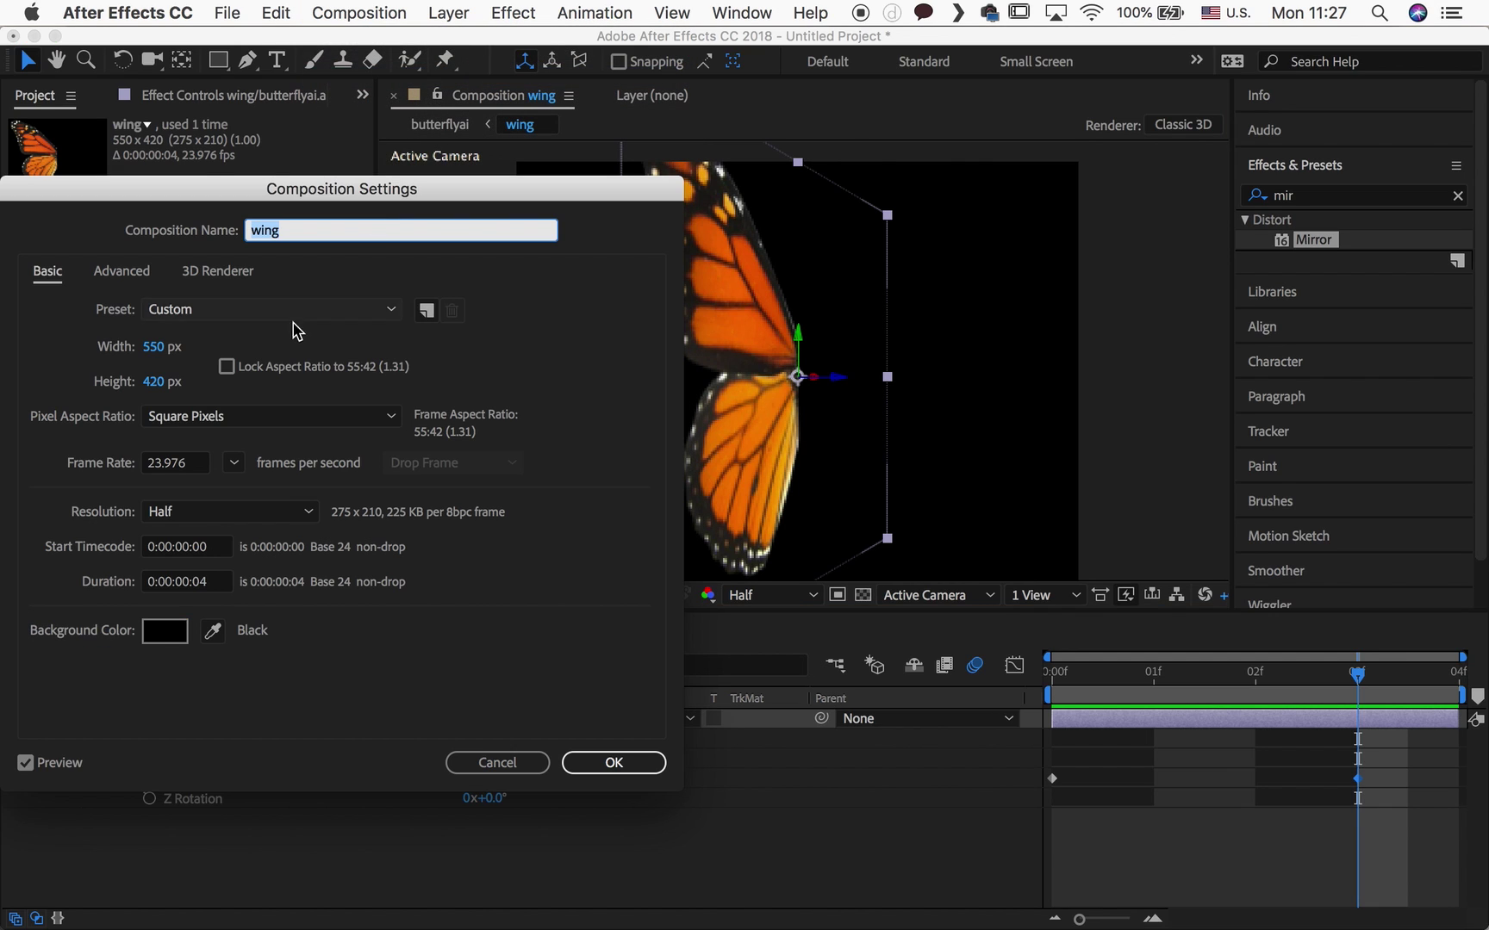
left_click(155, 381)
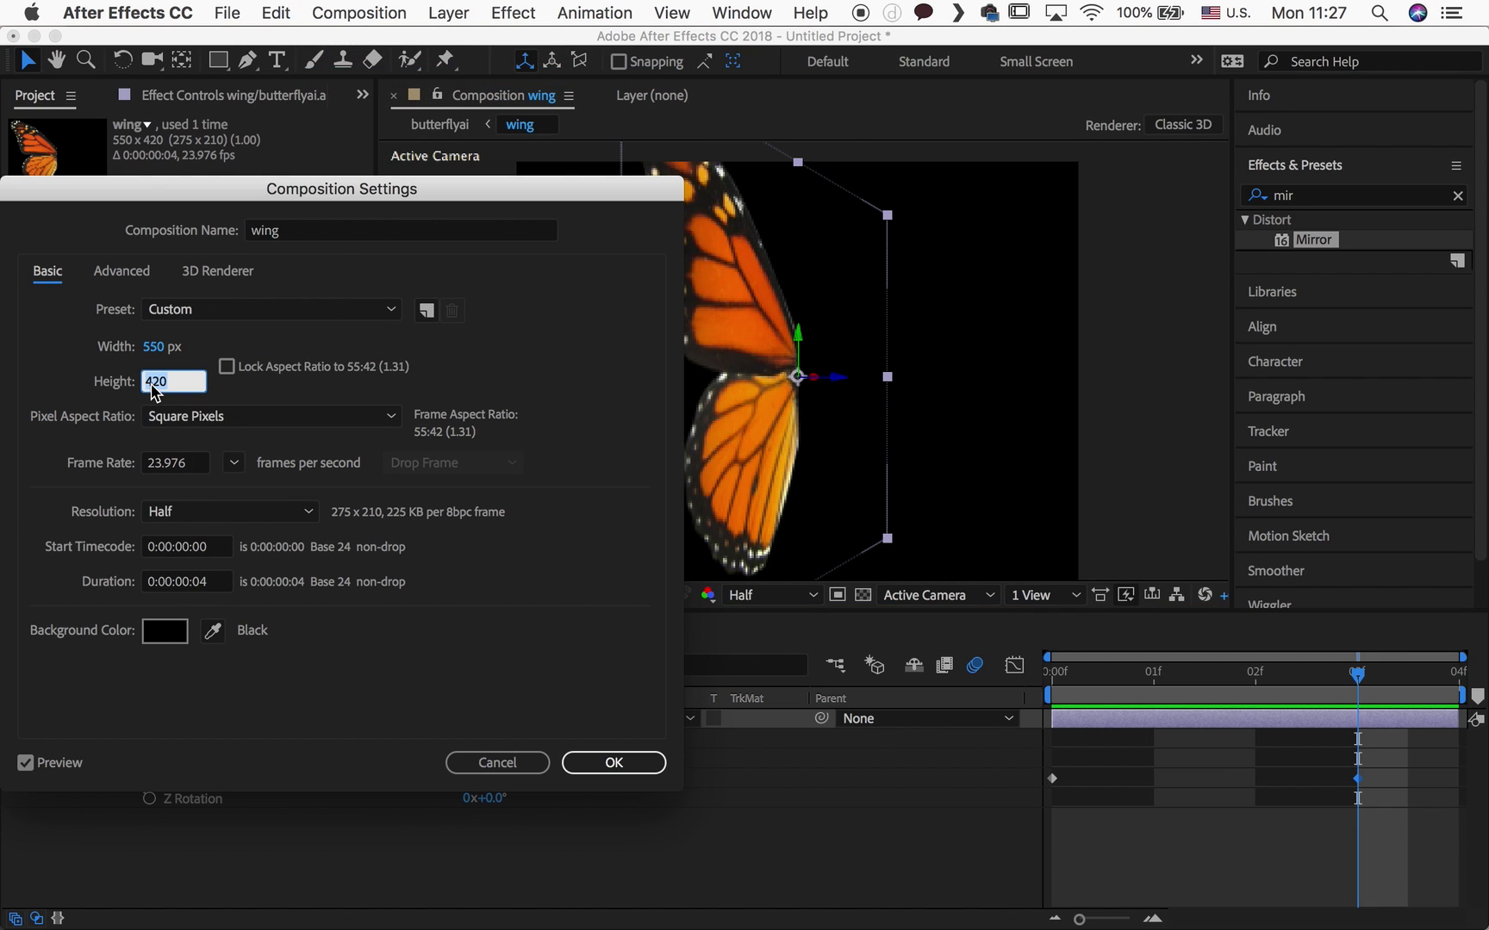
type("650")
key("Return")
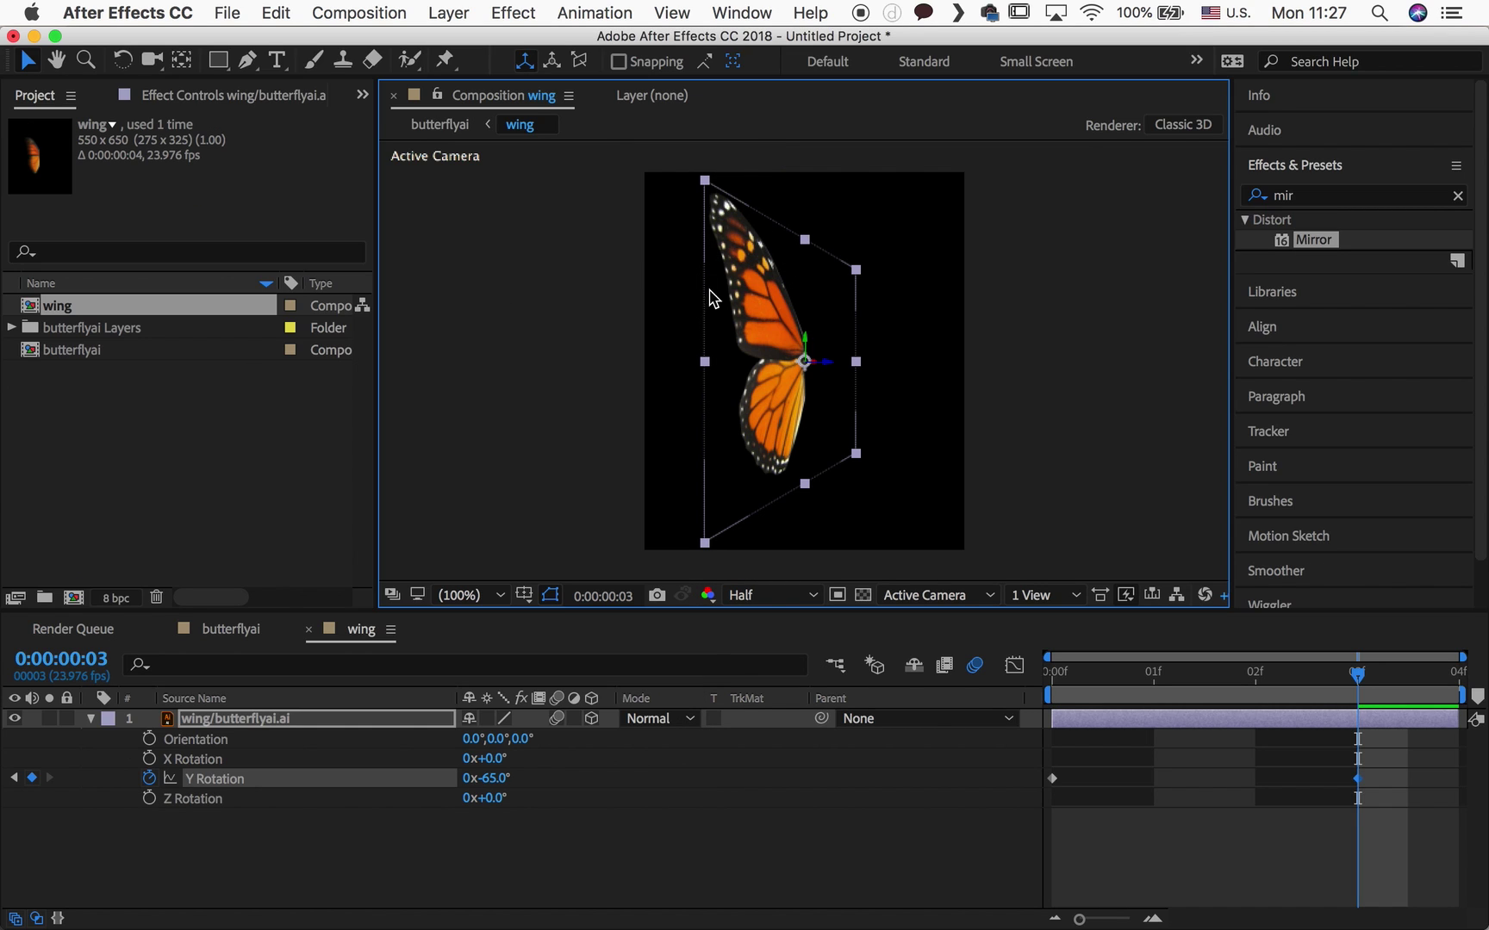
left_click(247, 633)
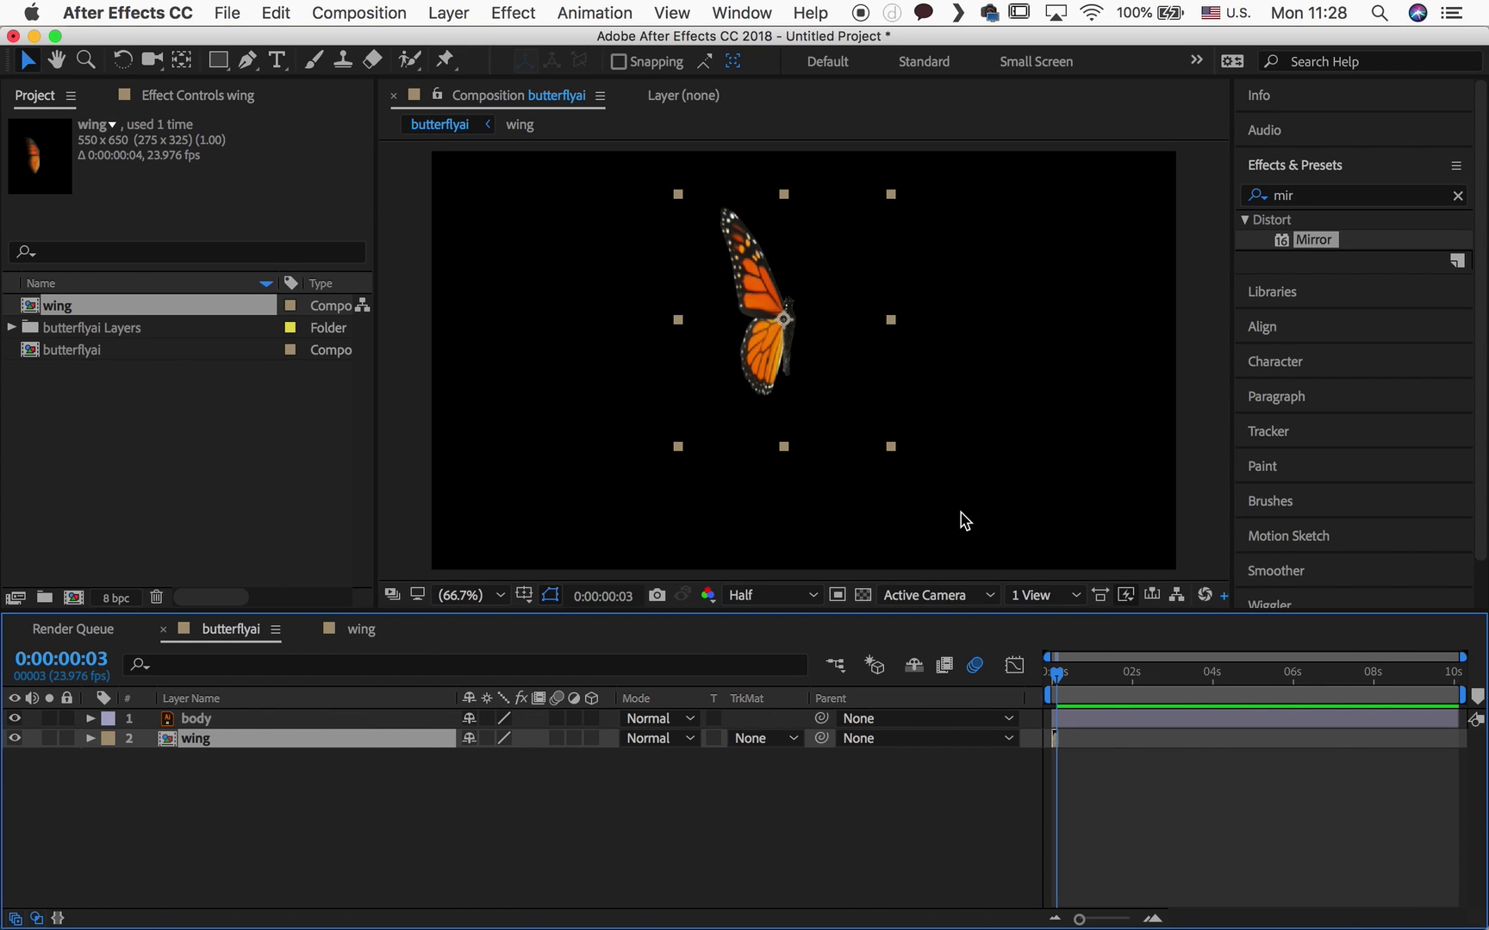
mouse_move(1060, 681)
left_mouse_down()
mouse_move(1052, 689)
mouse_move(1080, 685)
left_mouse_up()
left_click(1049, 685)
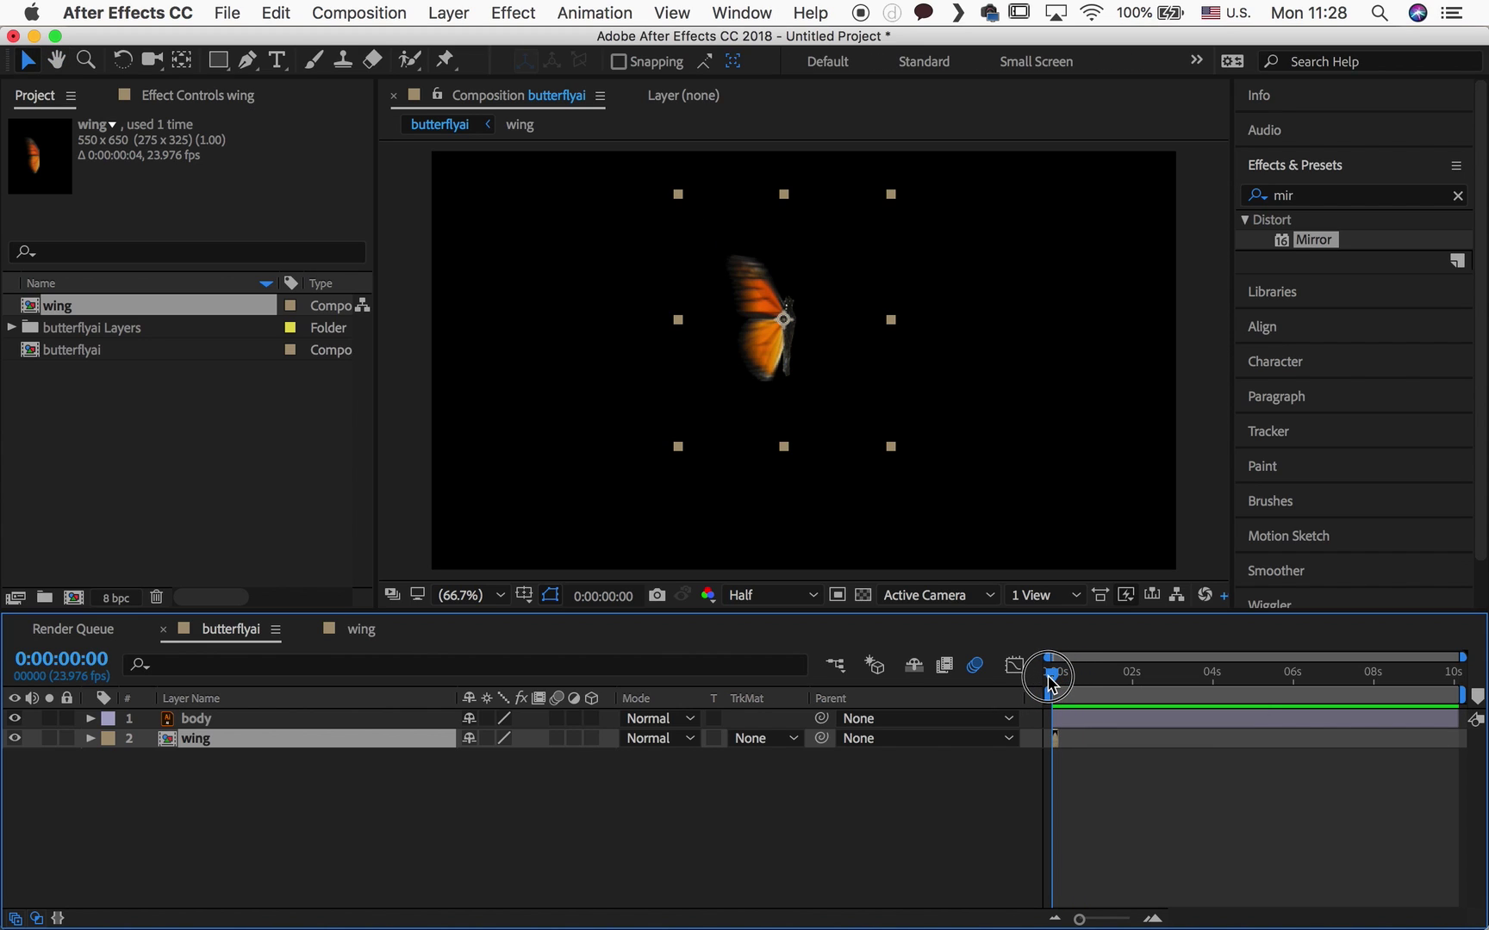
Enable Time Remapping on the wing layer and zoom the timeline into its first seconds
right_click(168, 746)
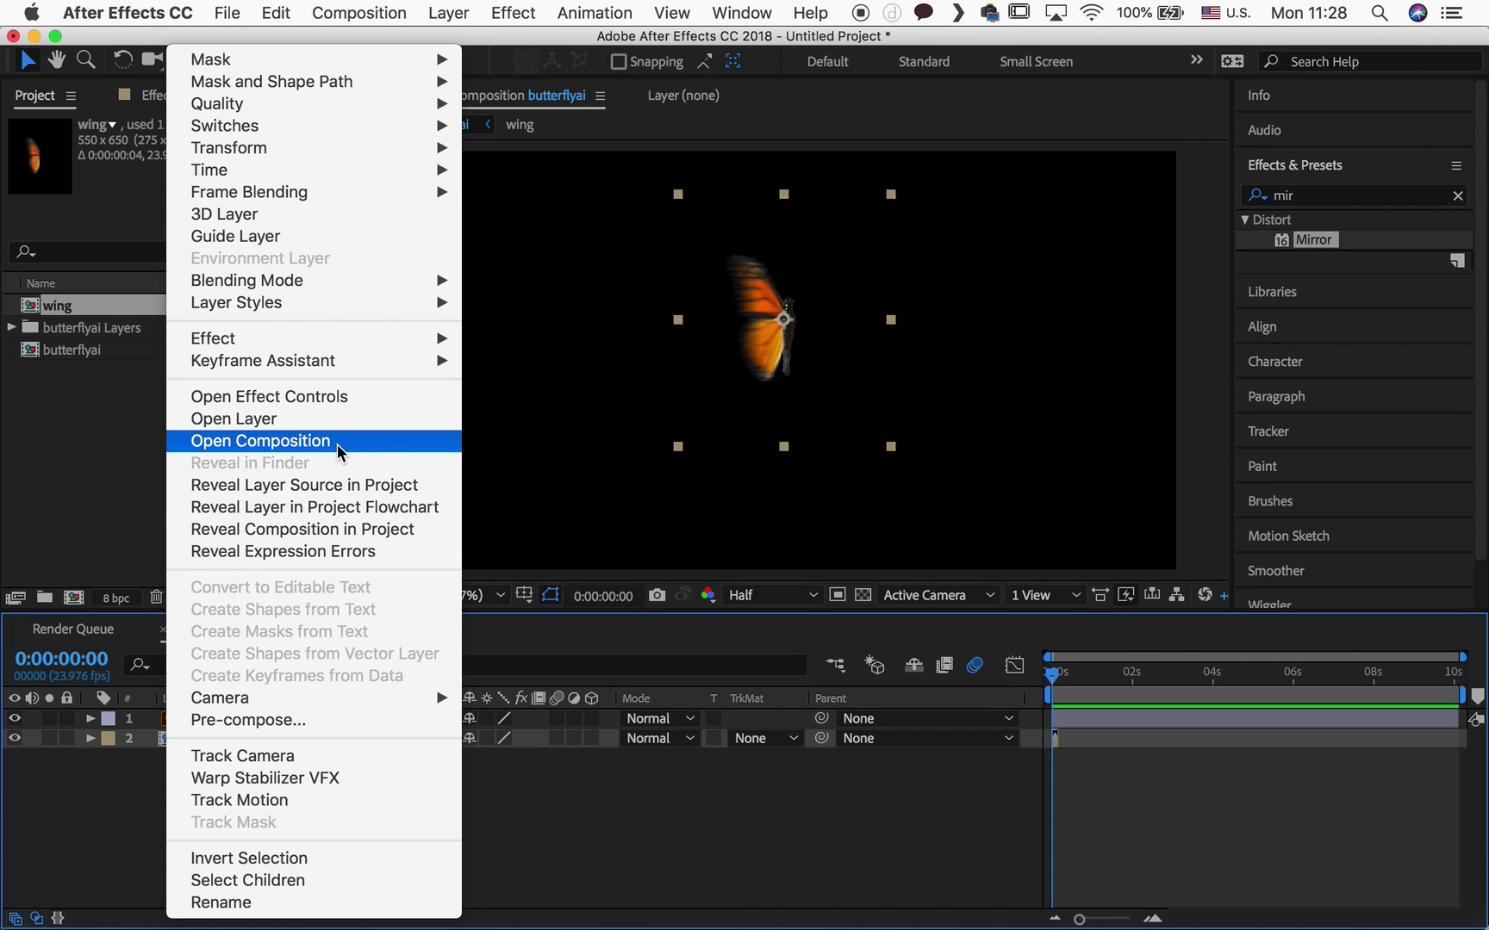
mouse_move(380, 176)
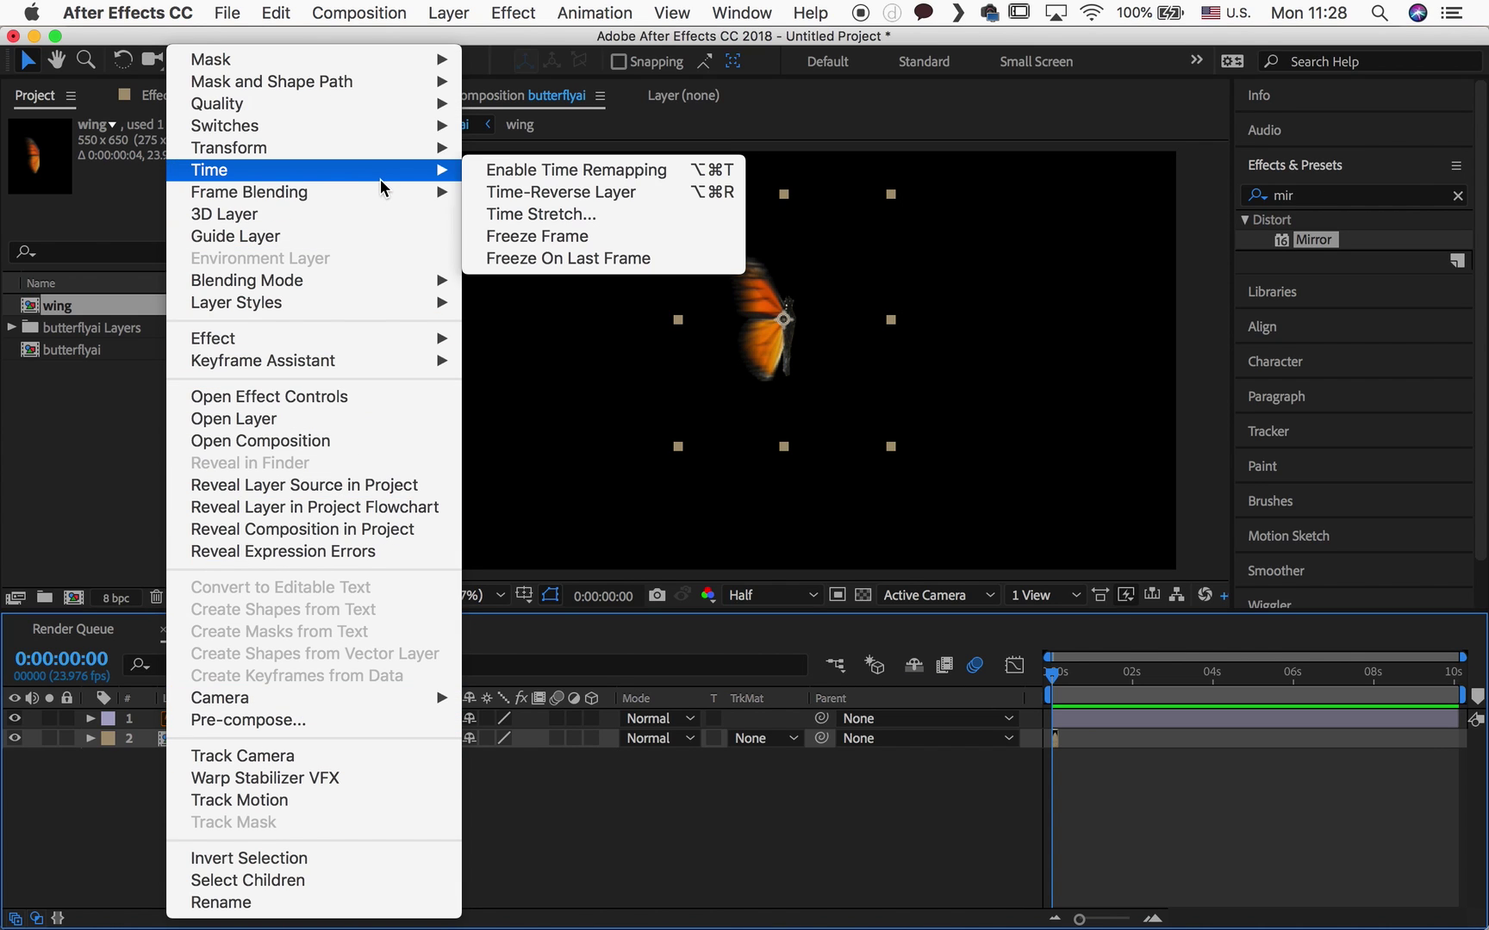
left_click(522, 175)
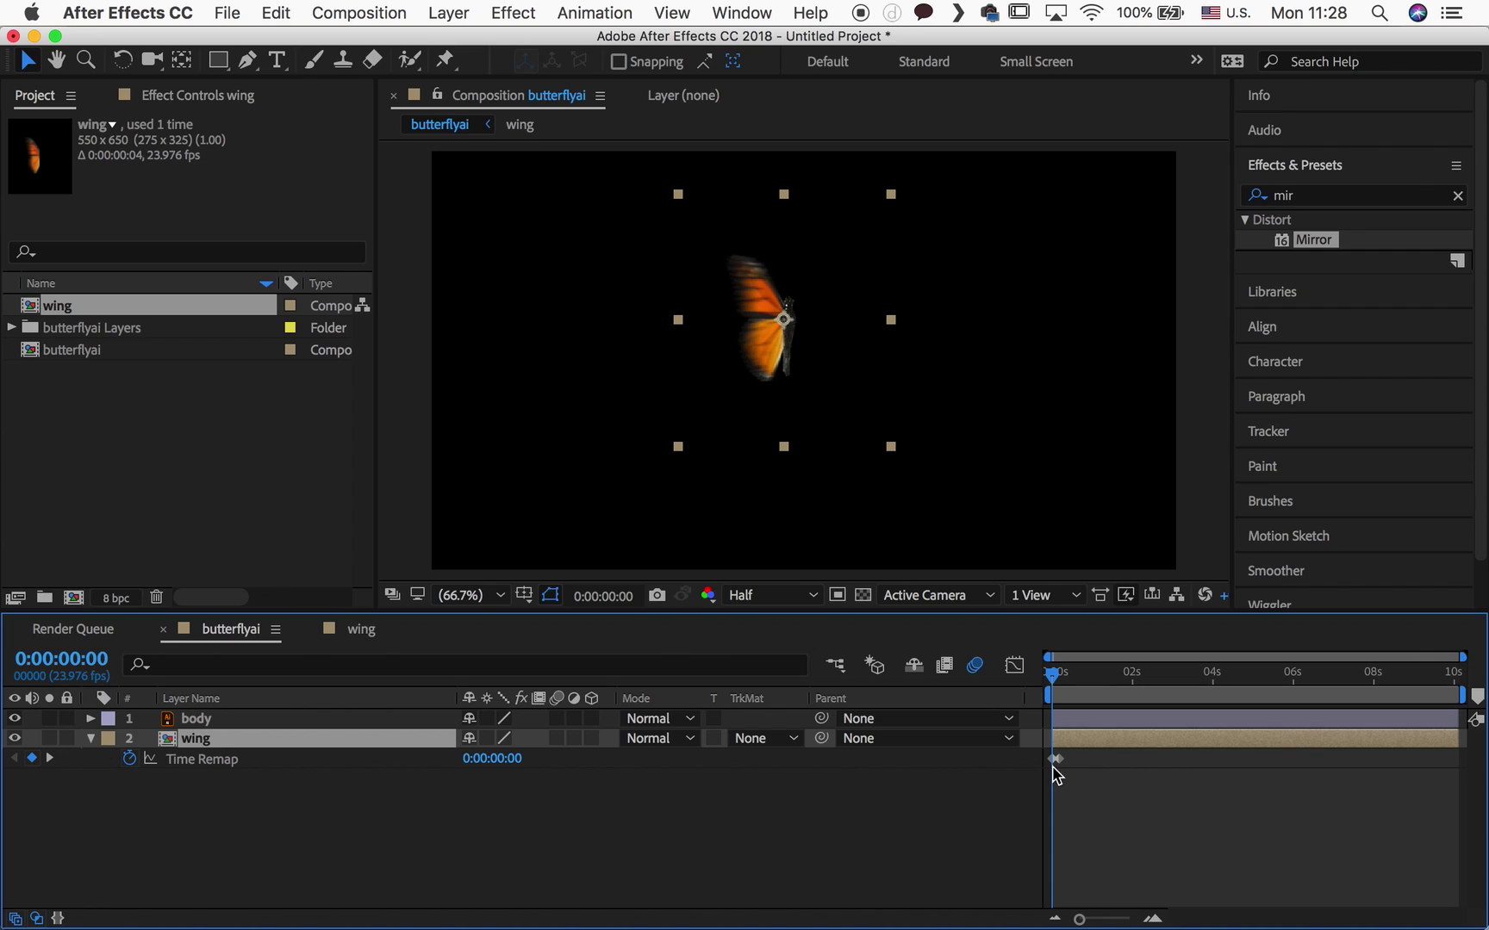
left_click_drag(1079, 918, 1108, 918)
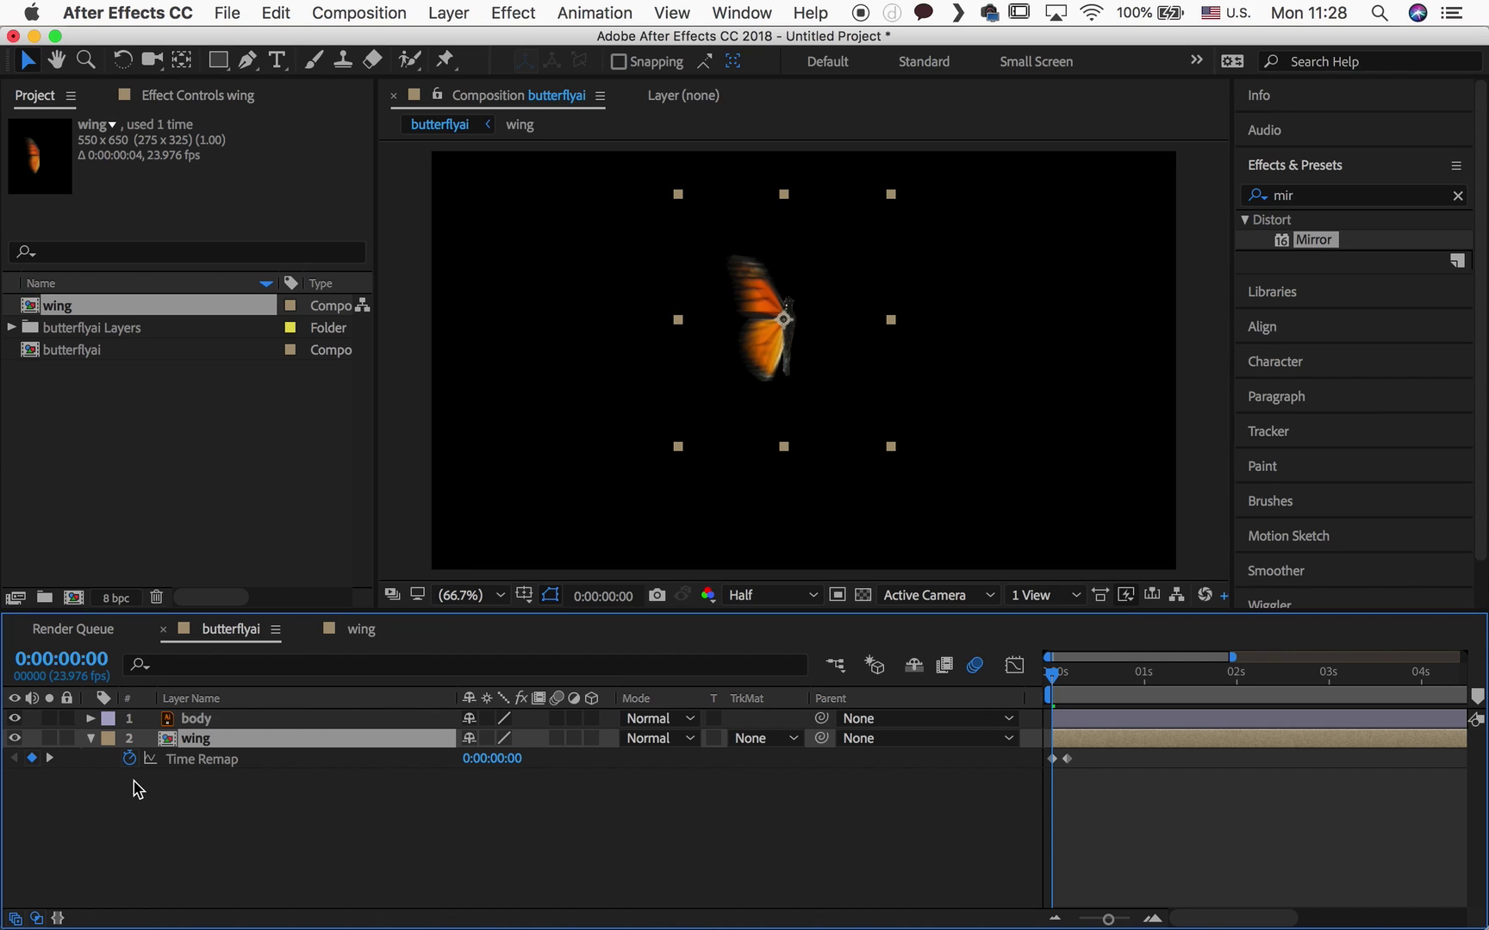
Add a loopOut(type = "cycle") expression to the wing's Time Remap property
left_click(130, 760, "alt")
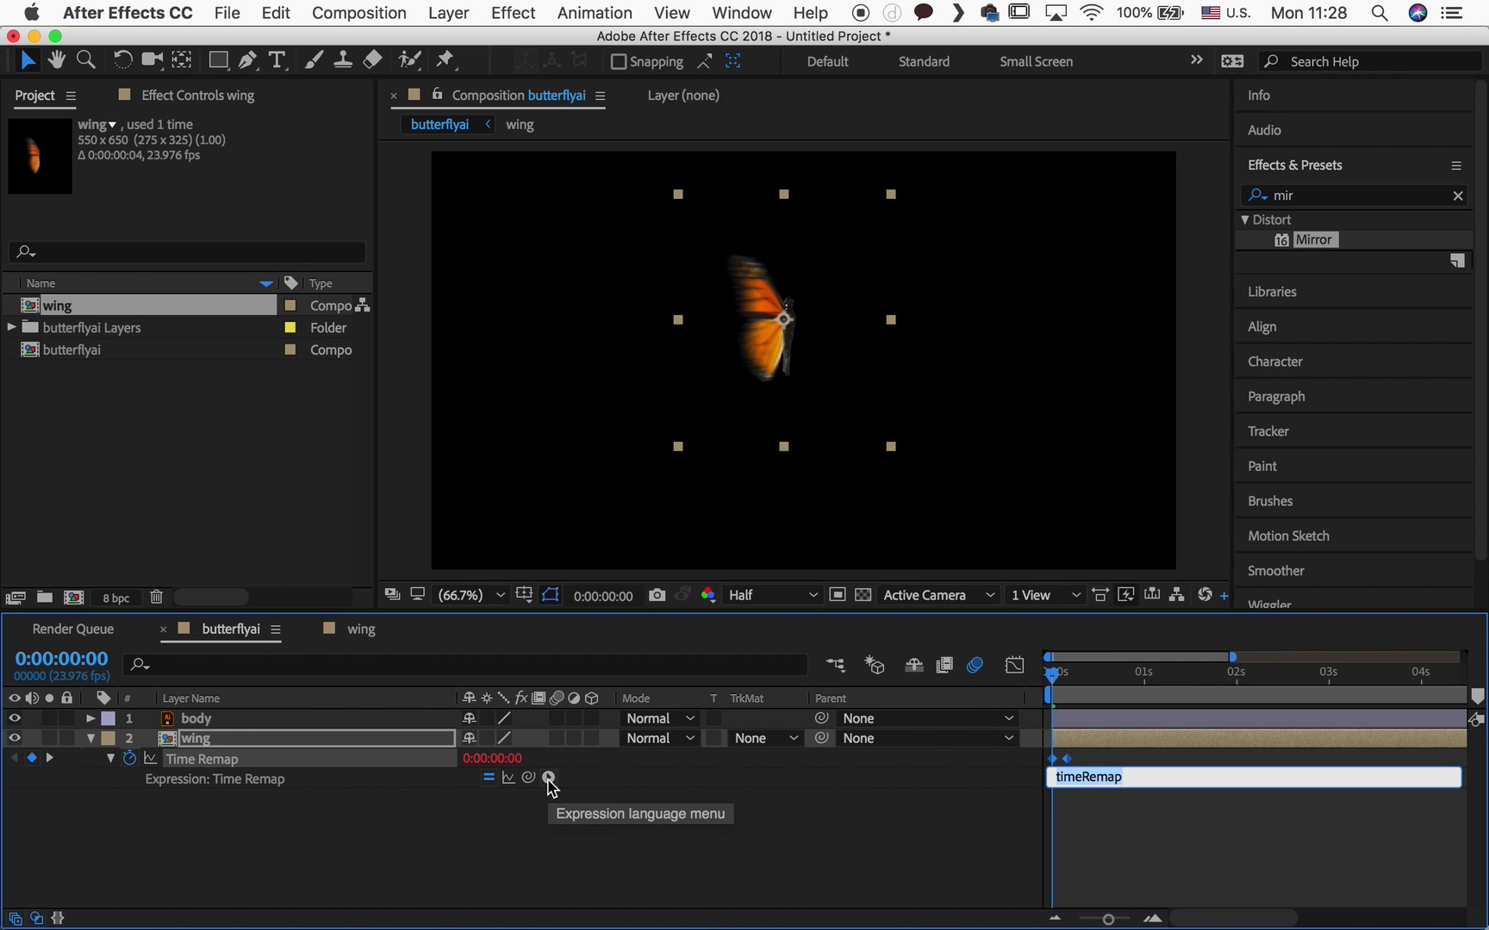
left_click(549, 778)
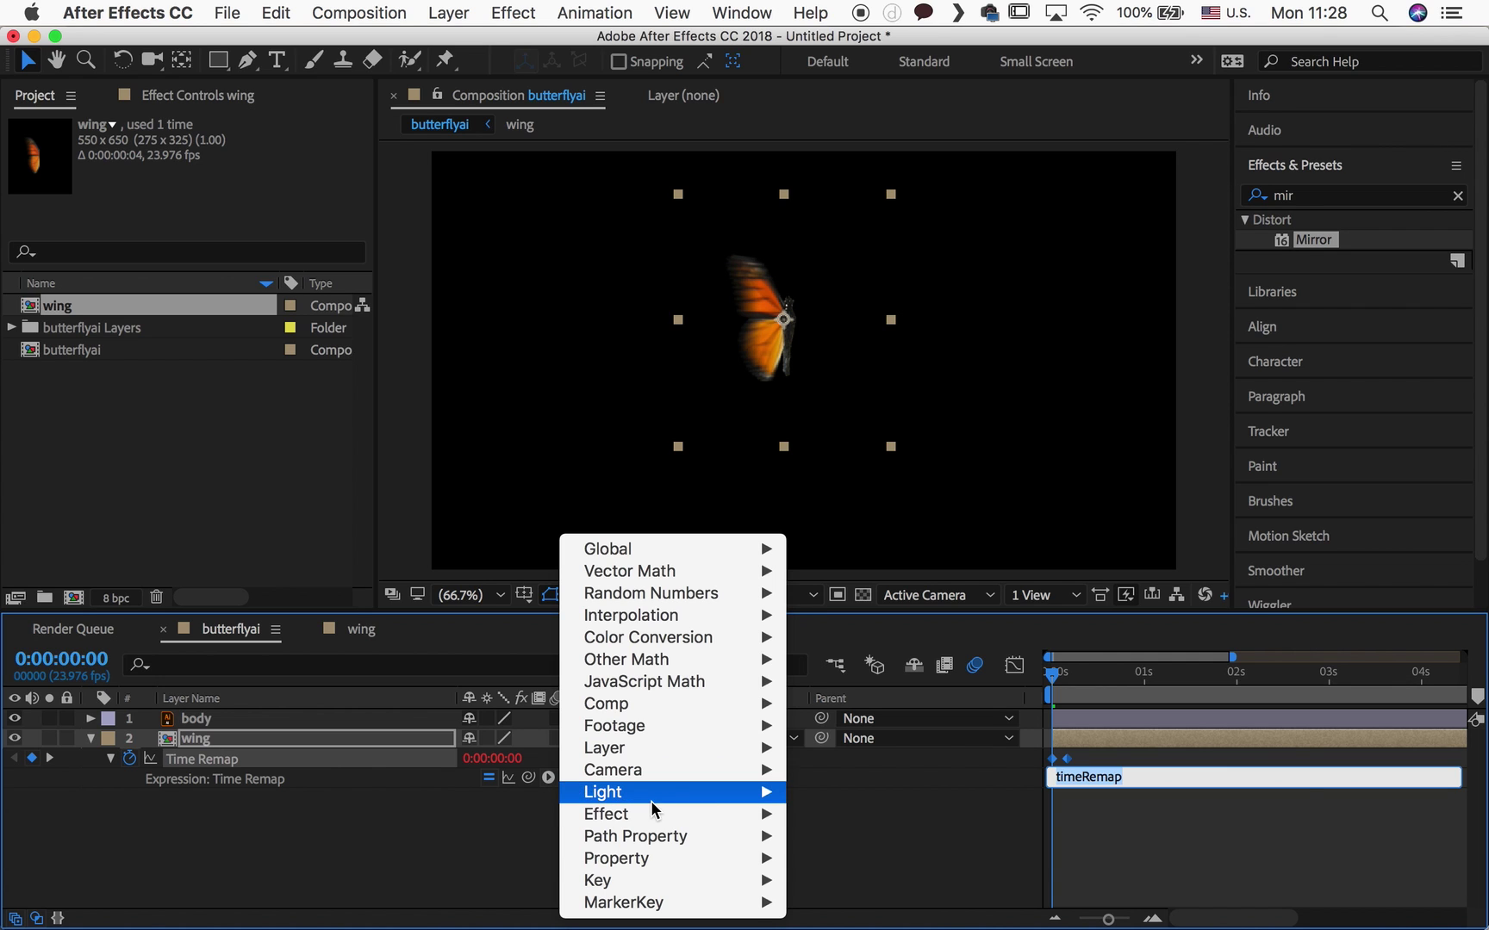
mouse_move(663, 859)
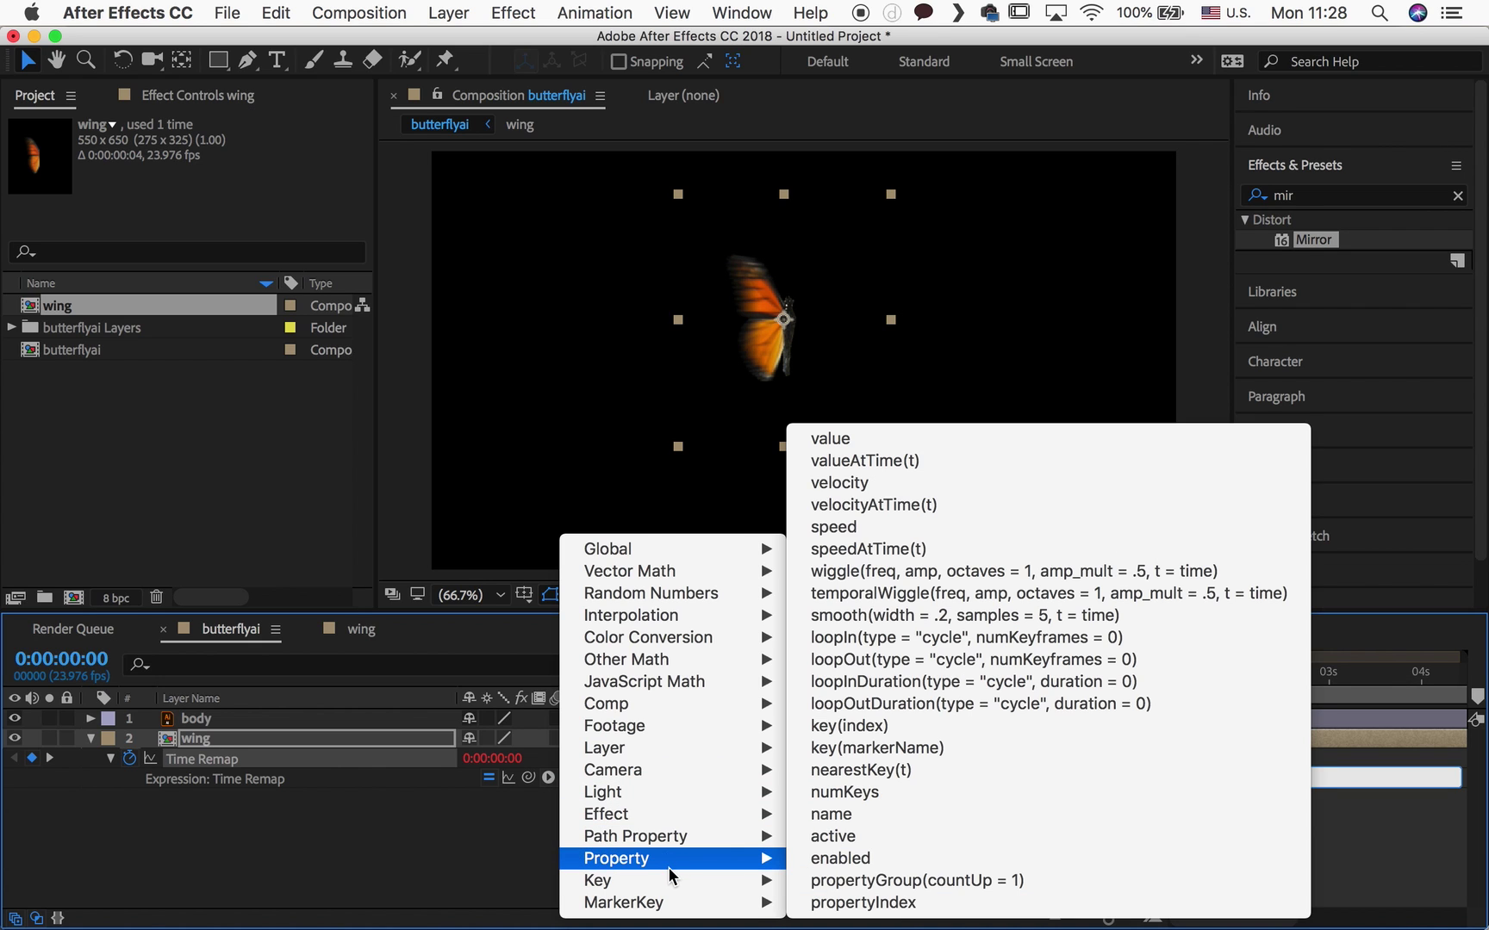
left_click(883, 660)
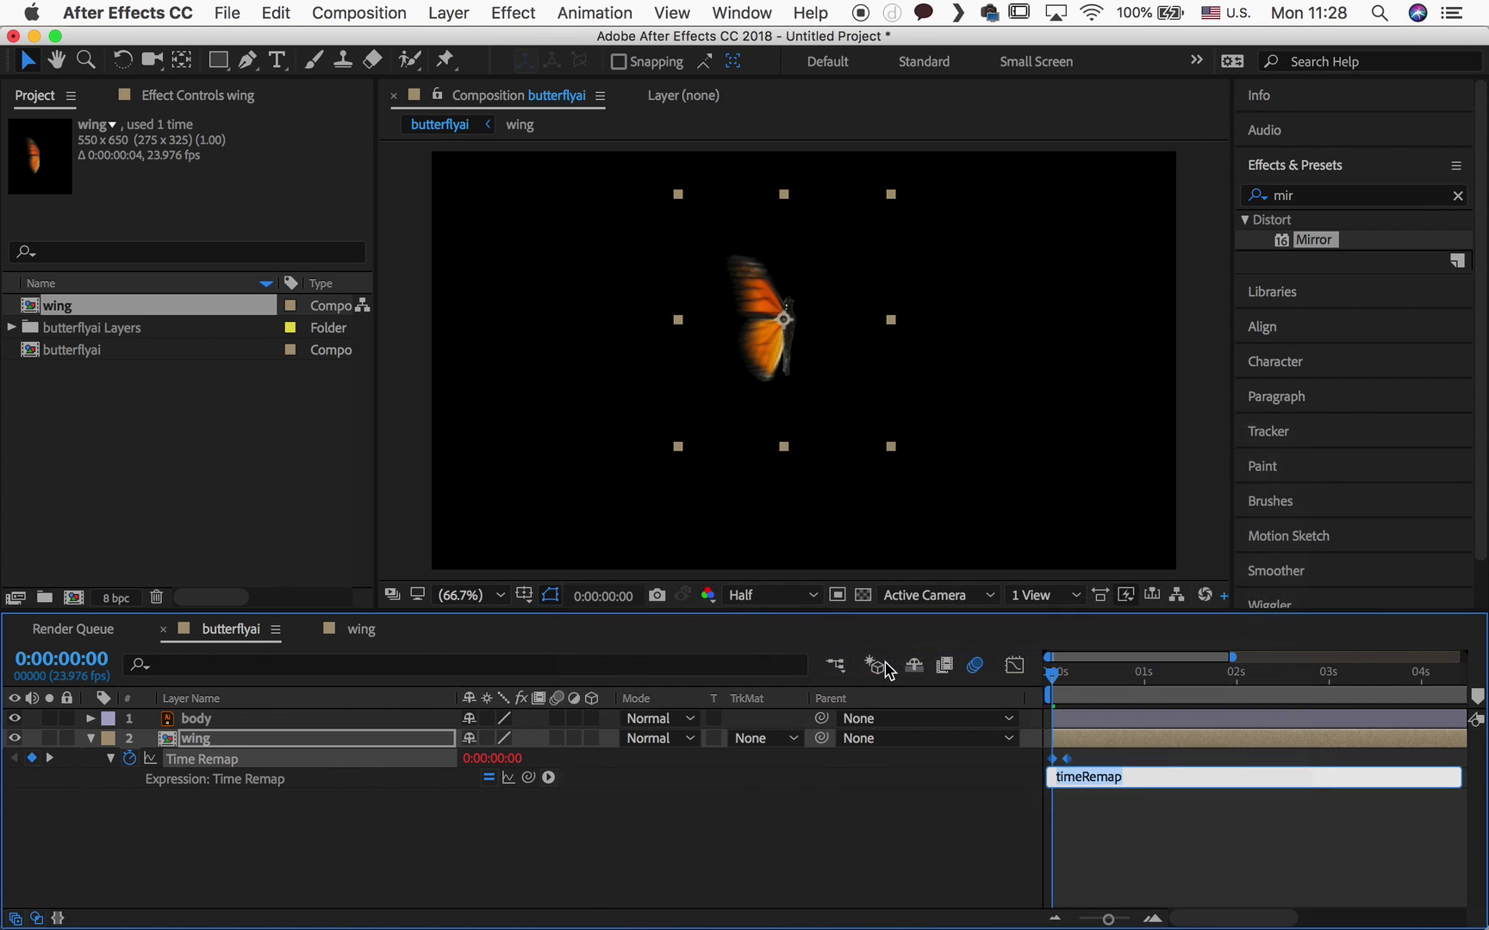
left_click(1056, 685)
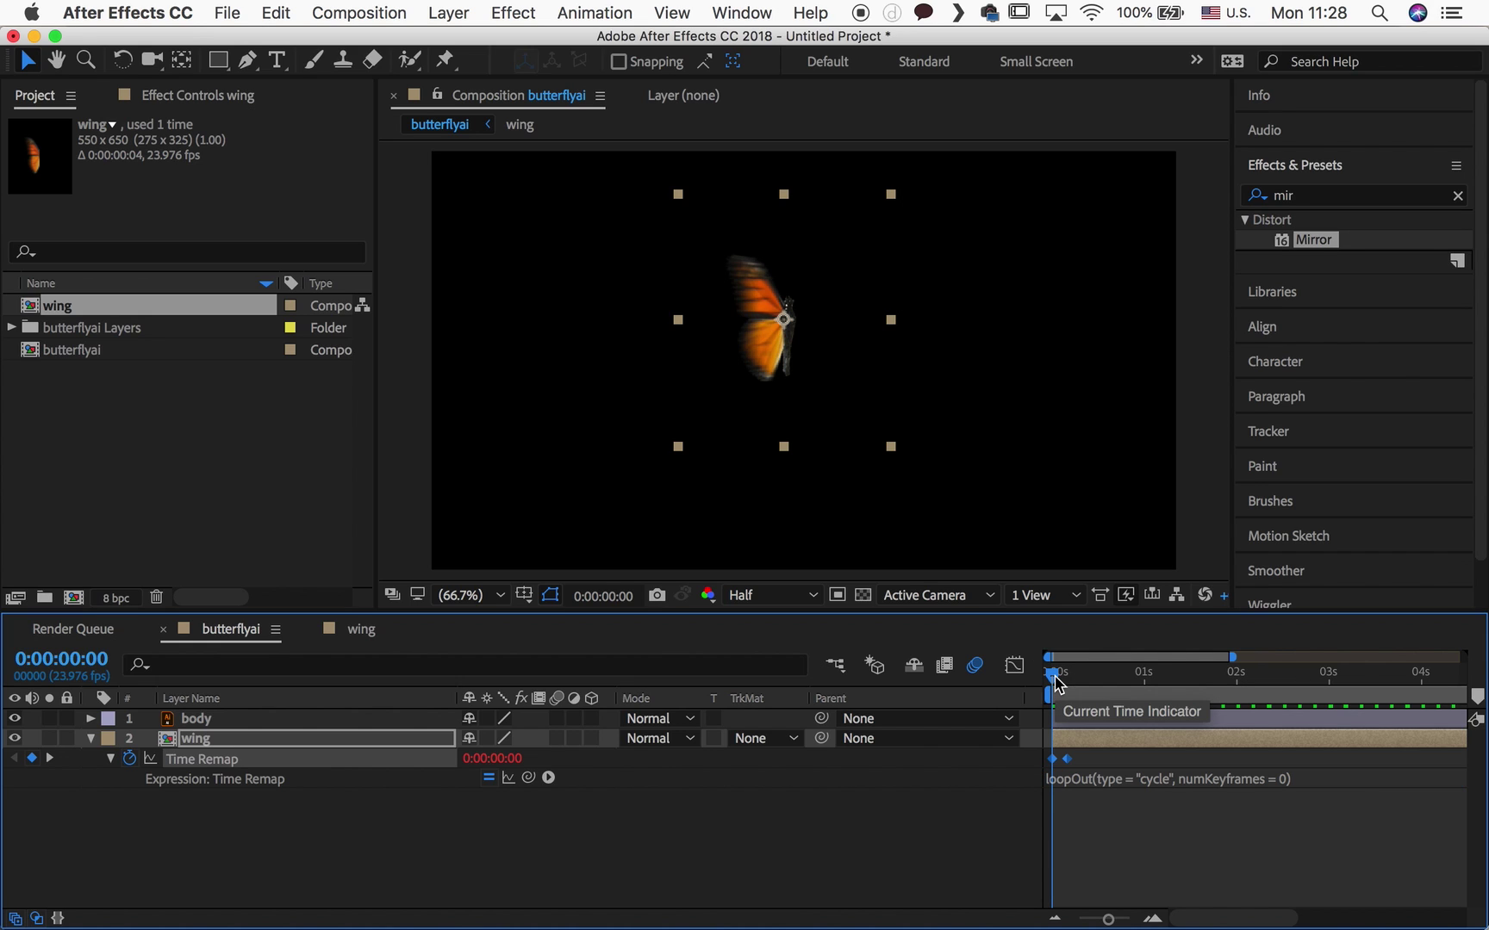
Preview the looping flap, then zoom the timeline in on the first few frames
key("space")
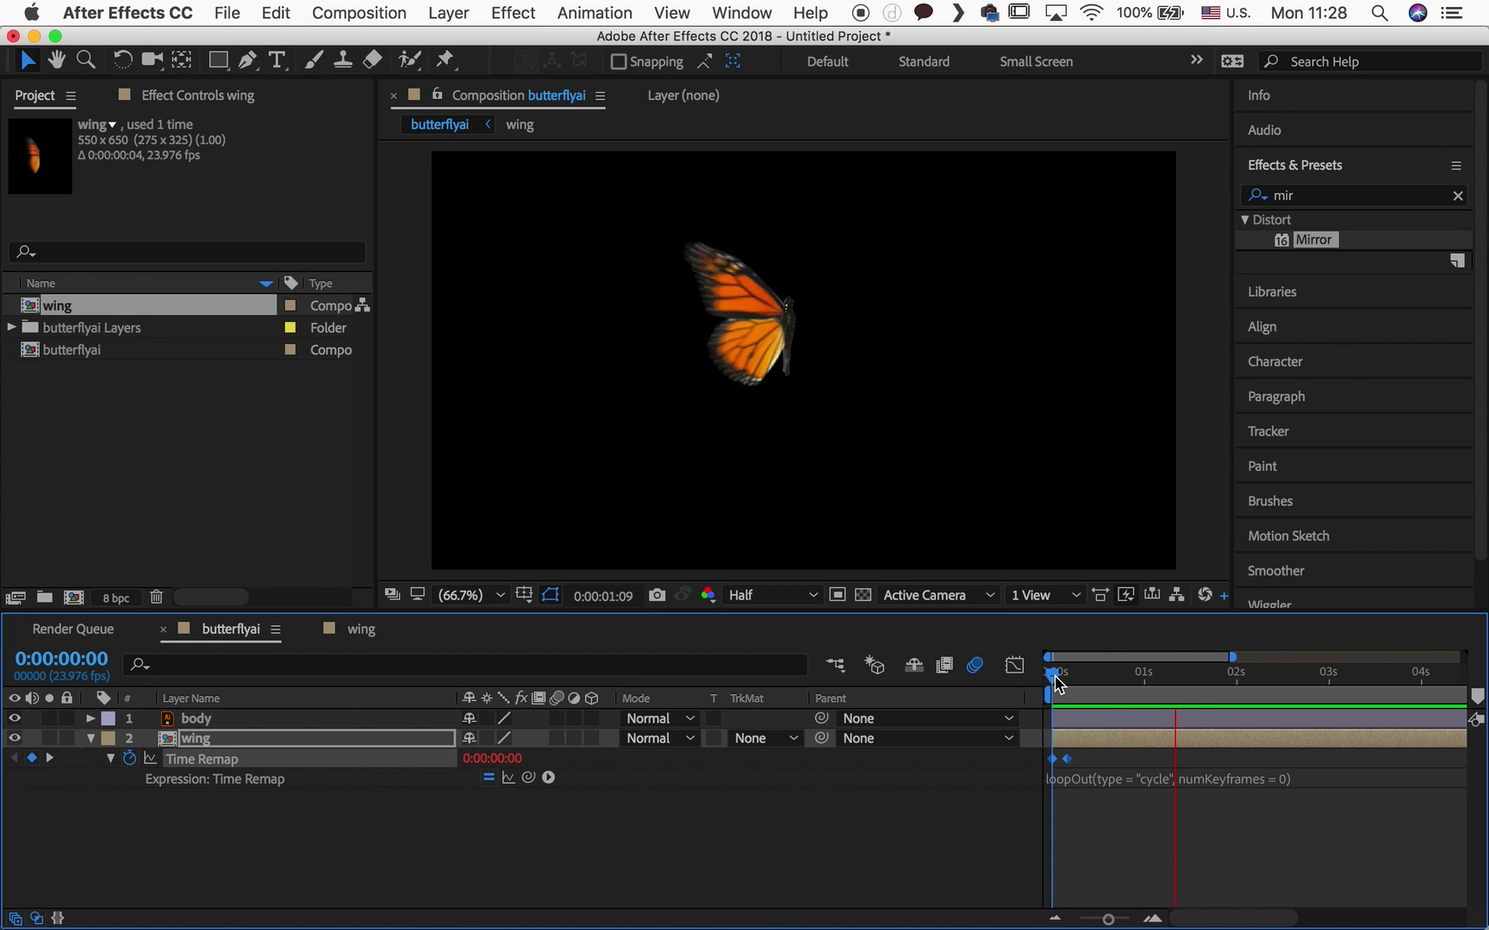
key("space")
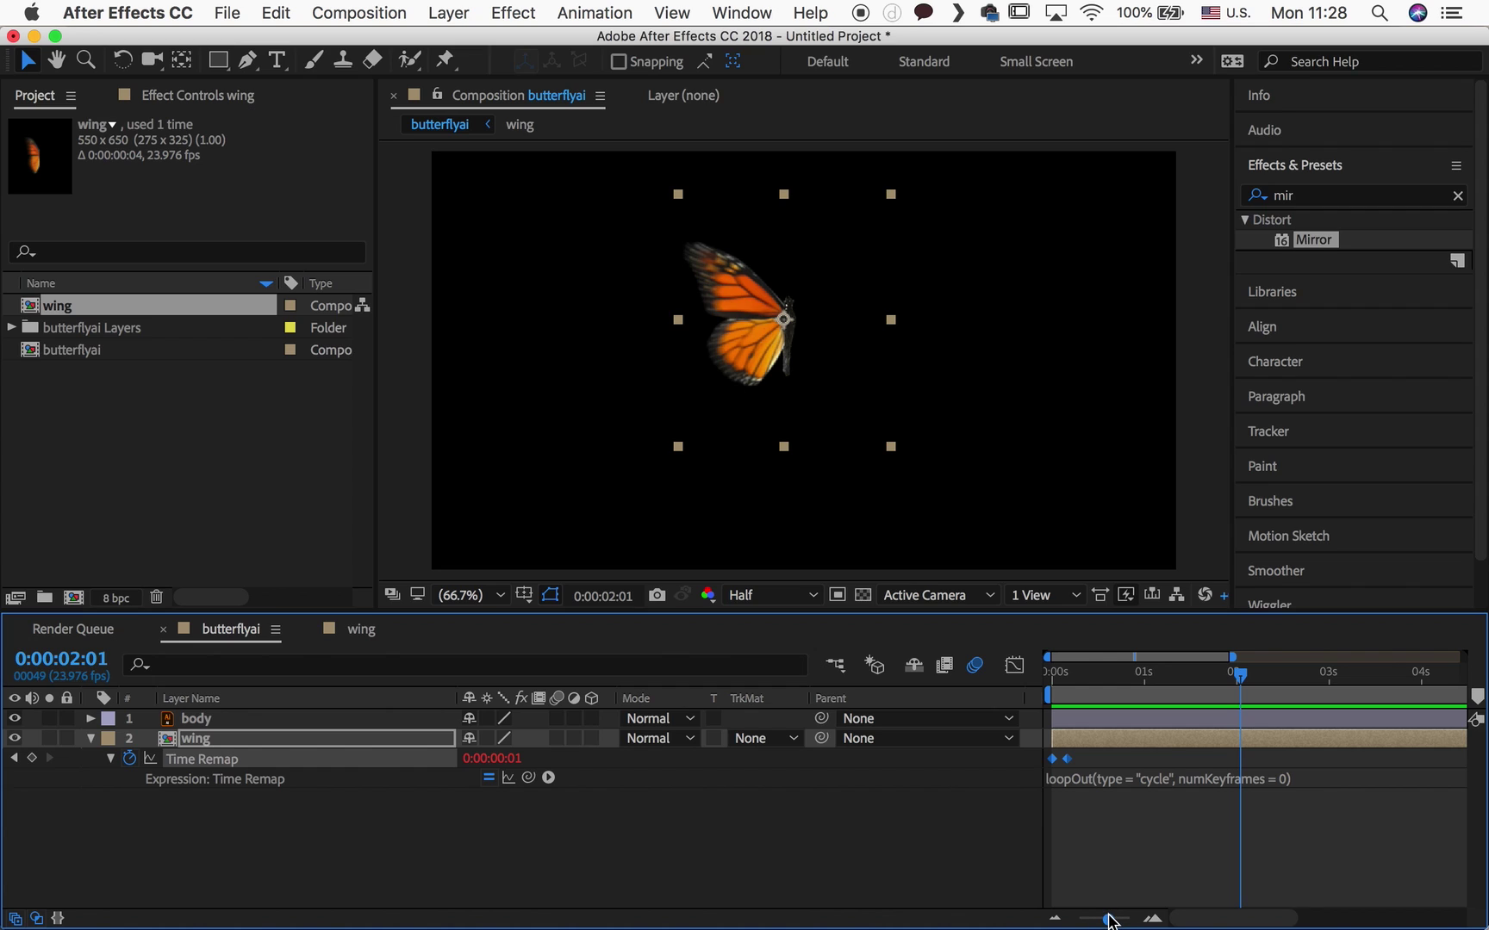
left_click_drag(1108, 917, 1113, 917)
left_click(1170, 915)
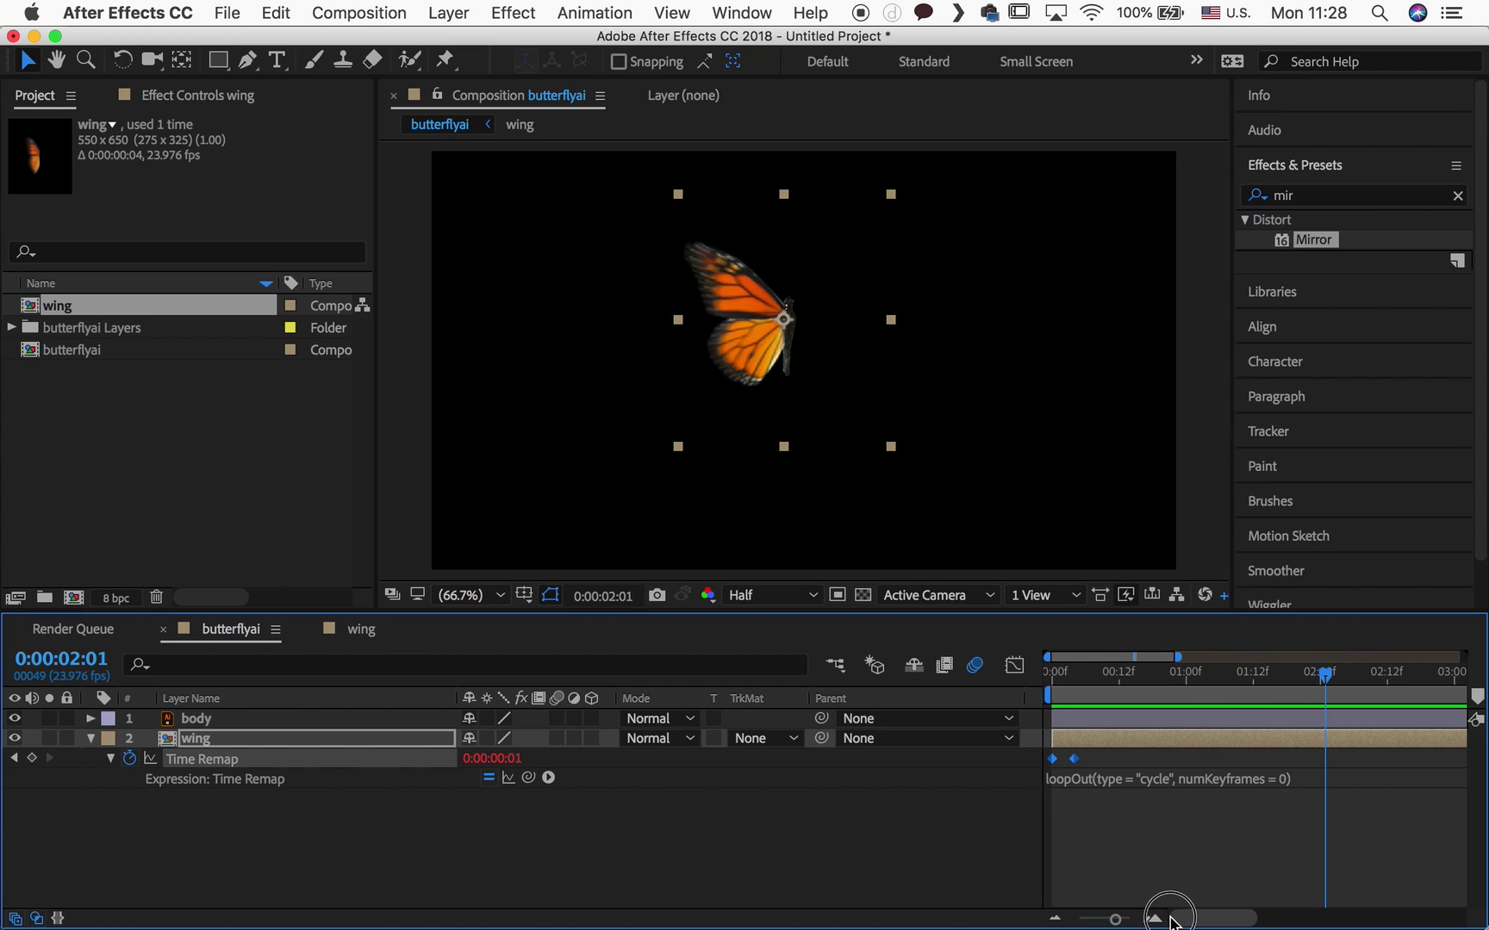
left_click_drag(1074, 680, 1074, 680)
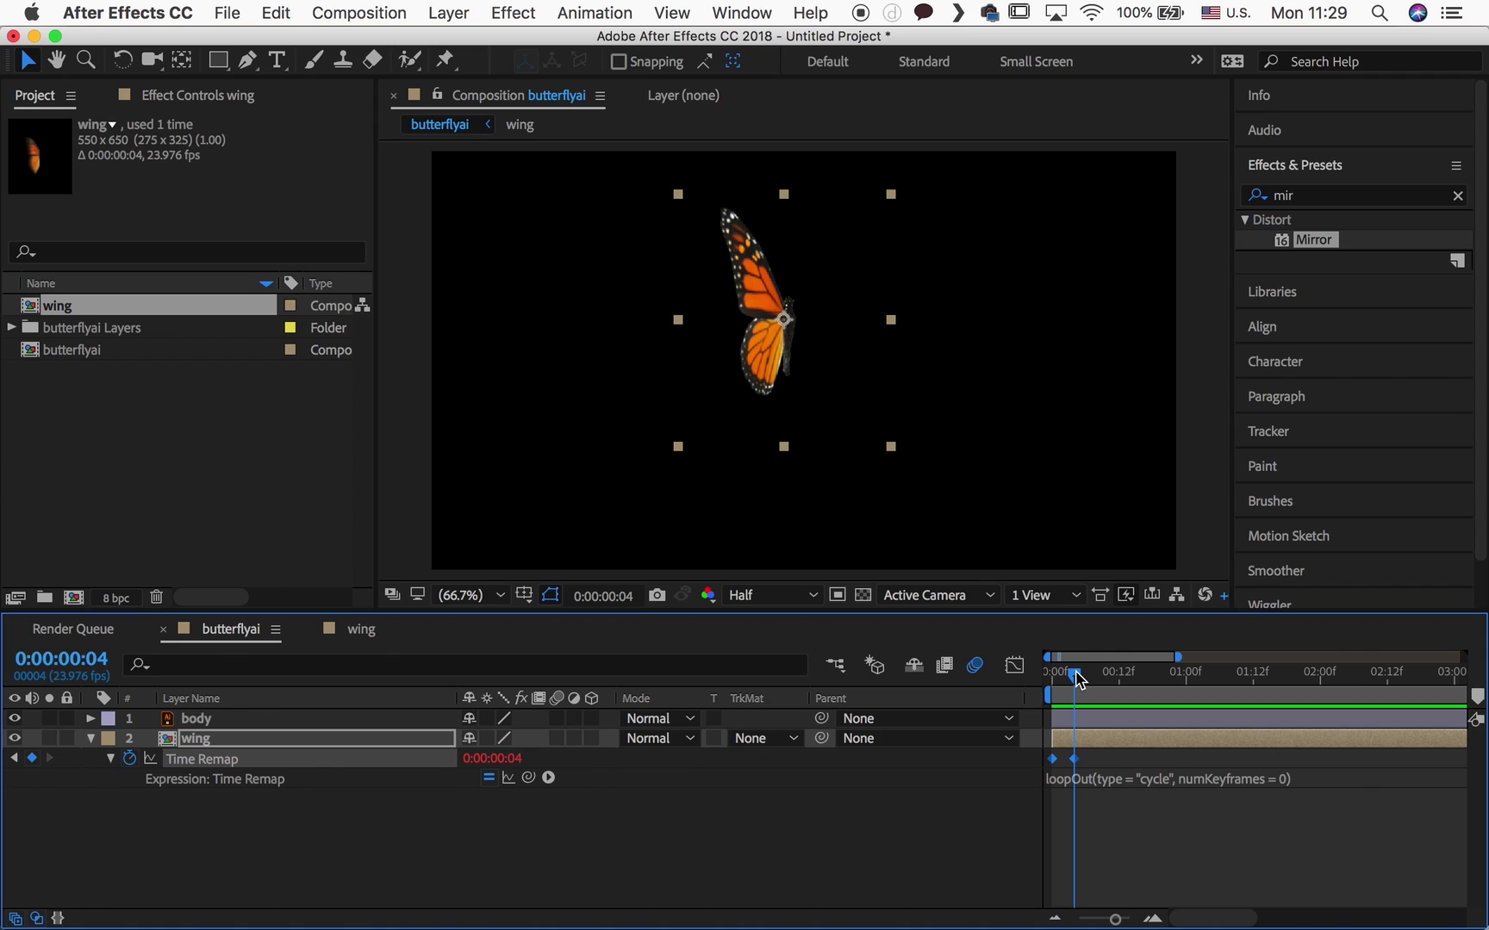
Add a Time Remap keyframe at frame 3 and set frame 4's Time Remap to 0
key("Page_Up")
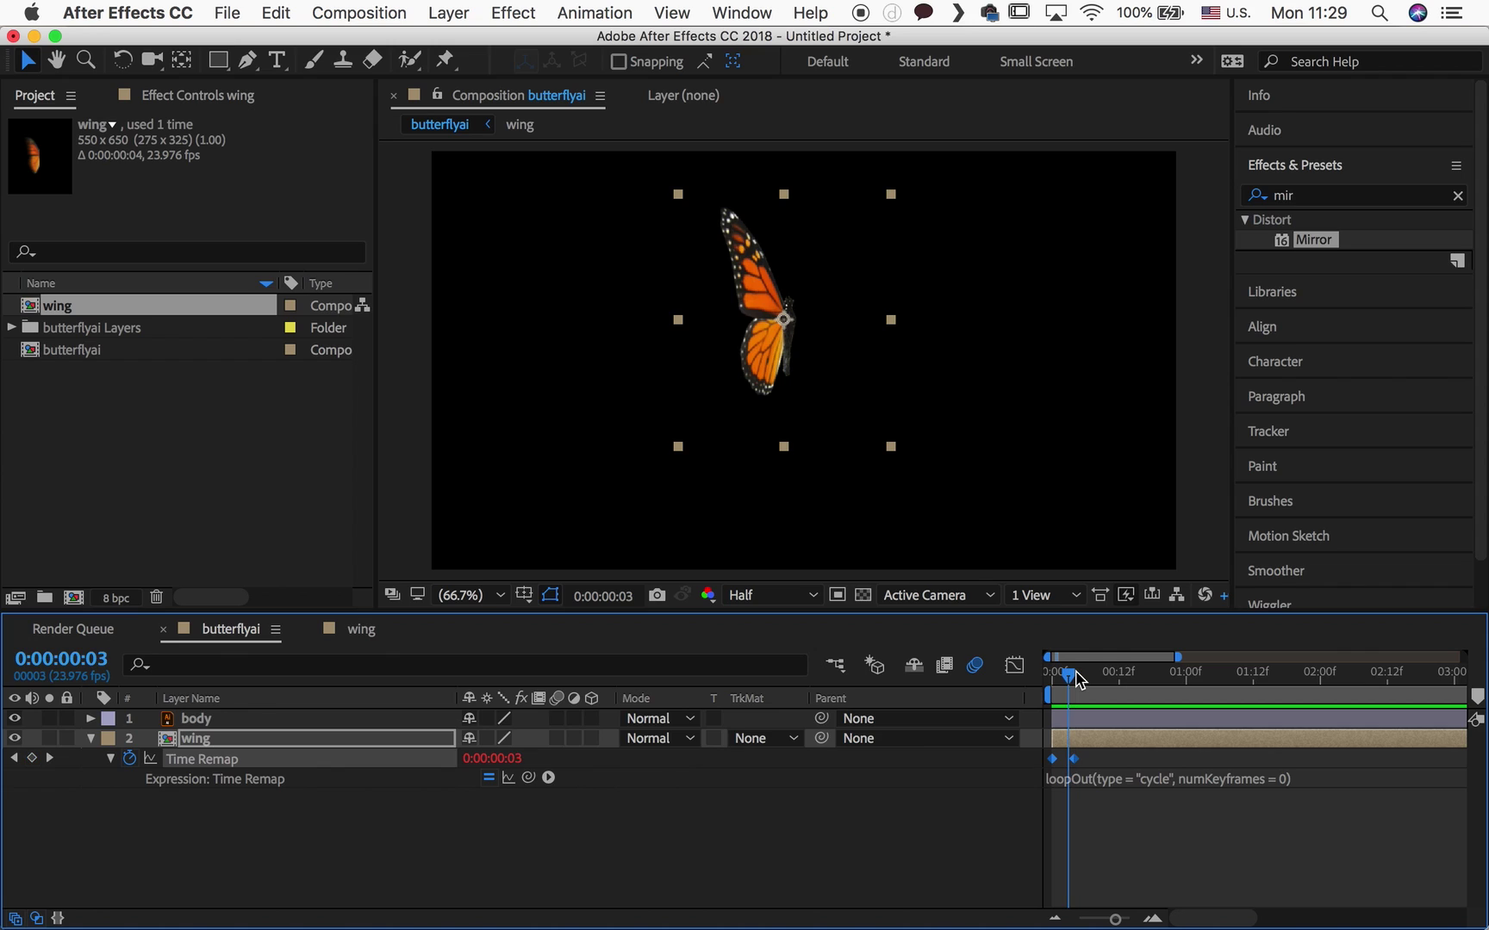
left_click(34, 760)
left_click(384, 780)
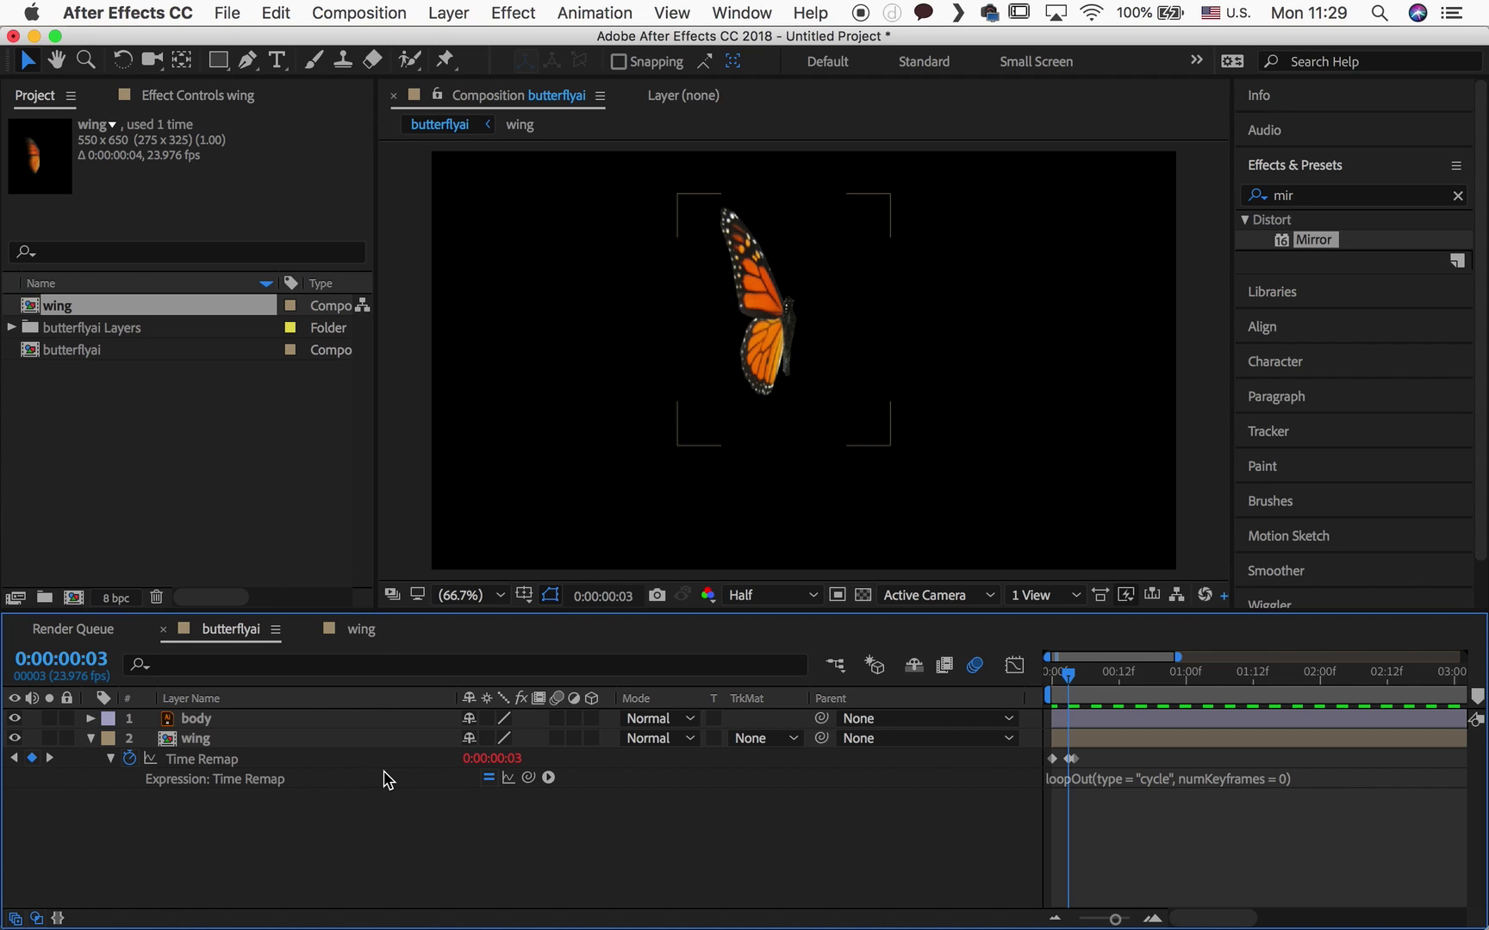
key("Page_Down")
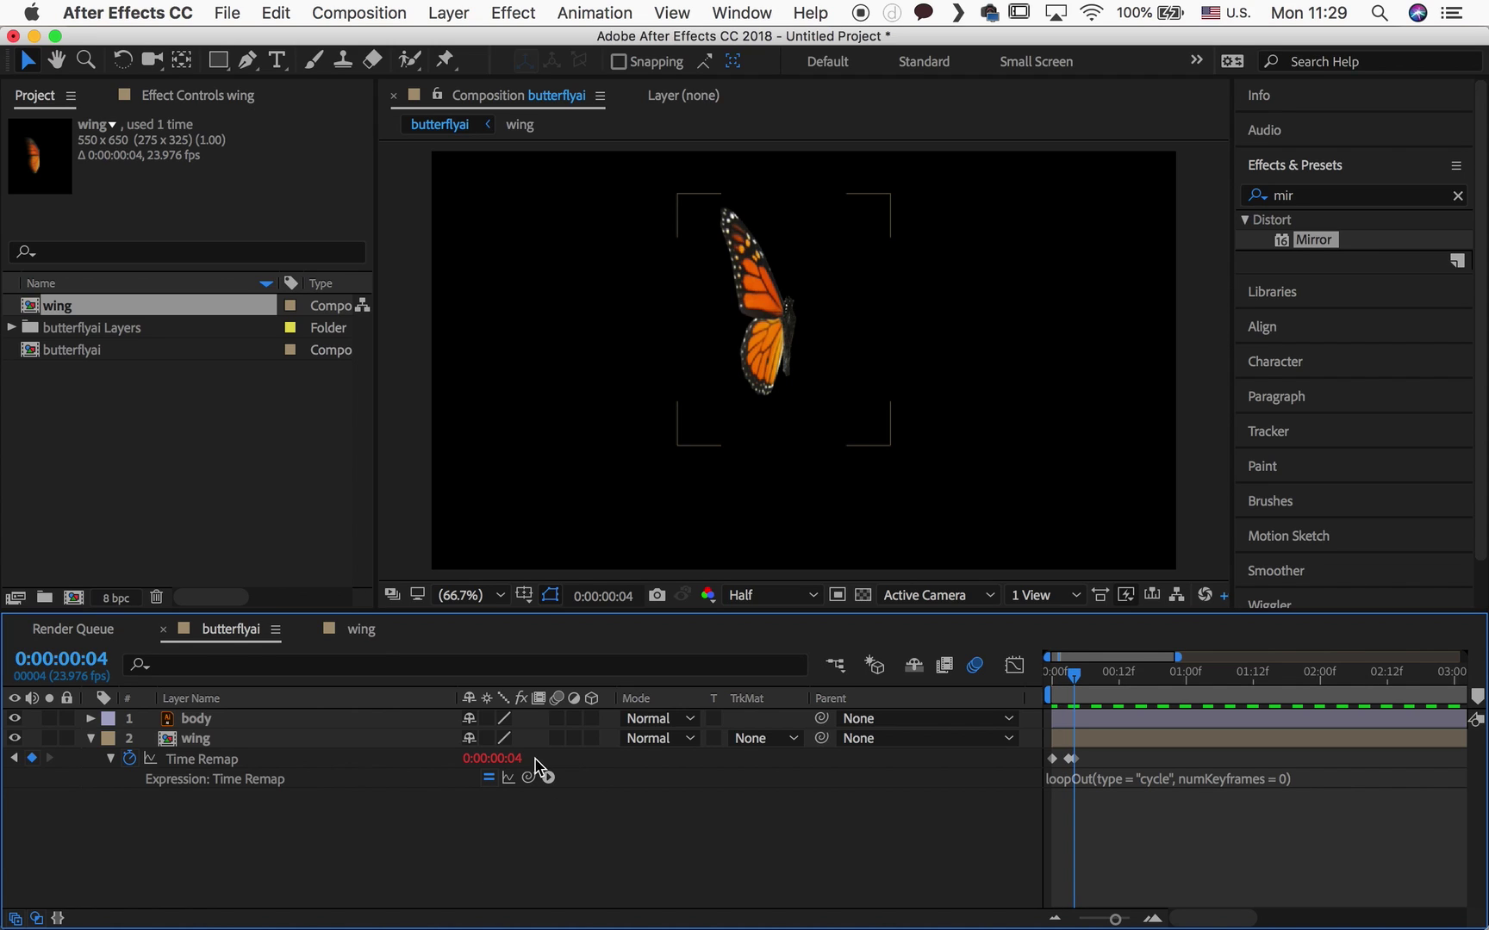
left_click(509, 759)
type("0")
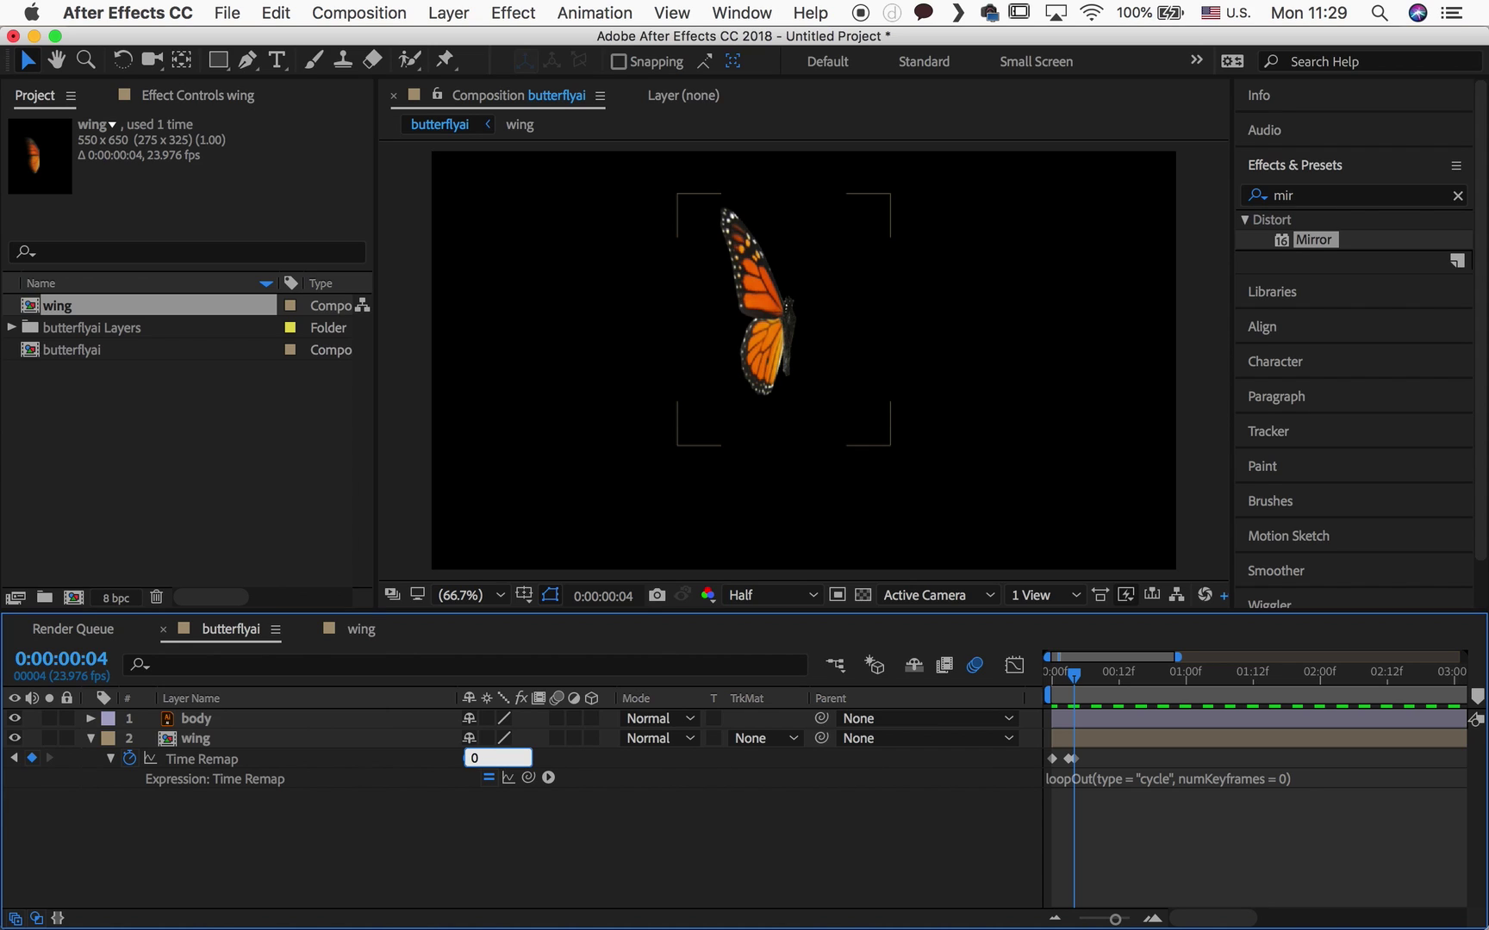
key("Return")
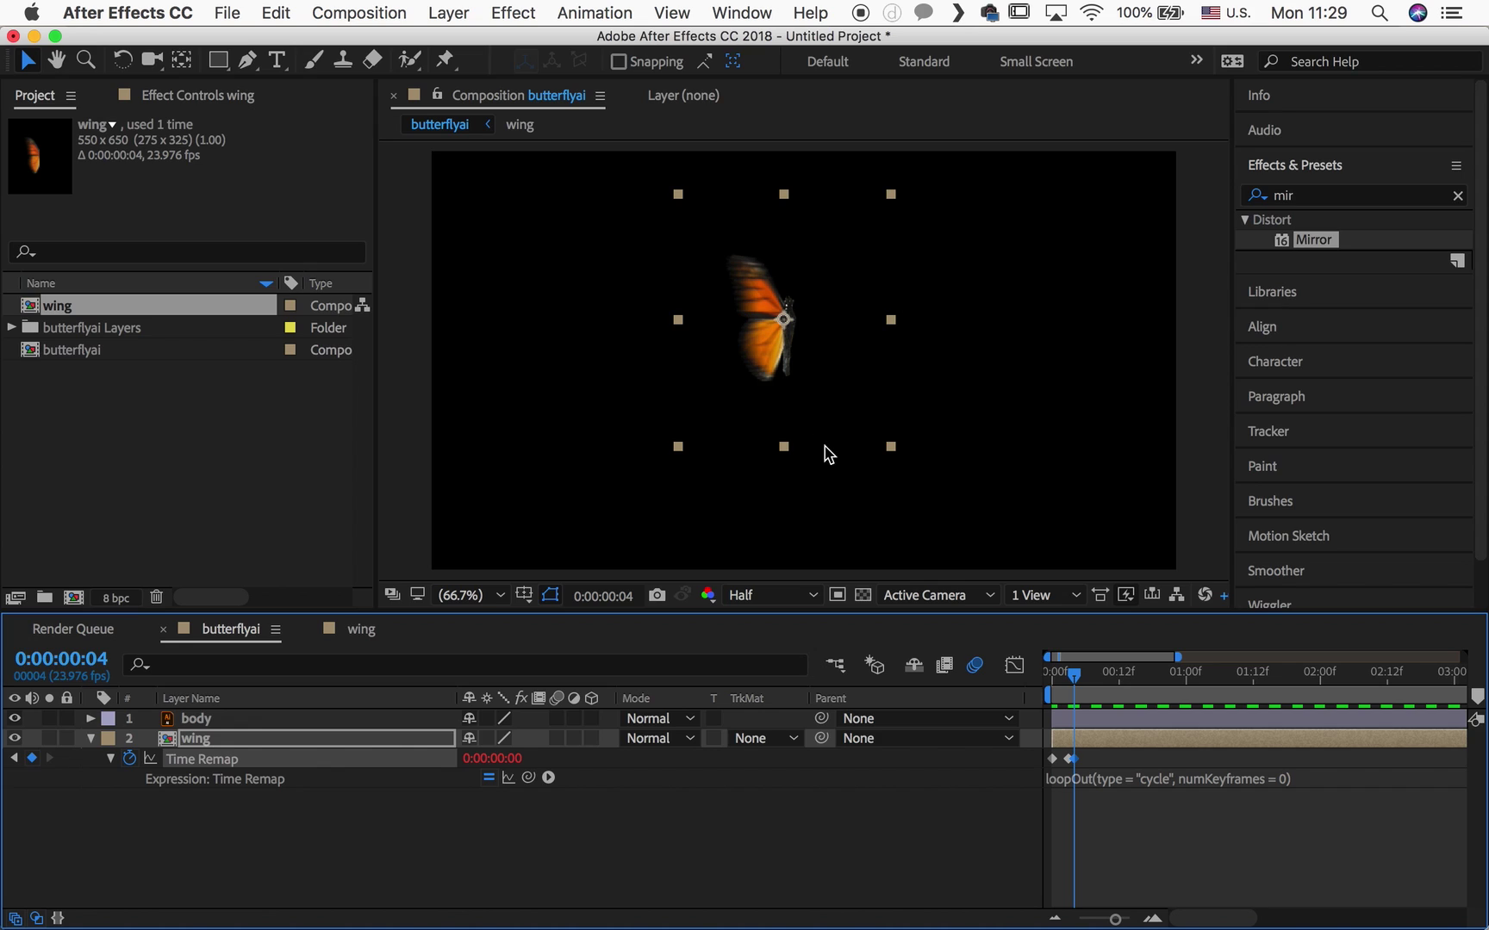
Preview the wing flap loop from the start and return near the beginning
left_click_drag(1075, 675, 1048, 683)
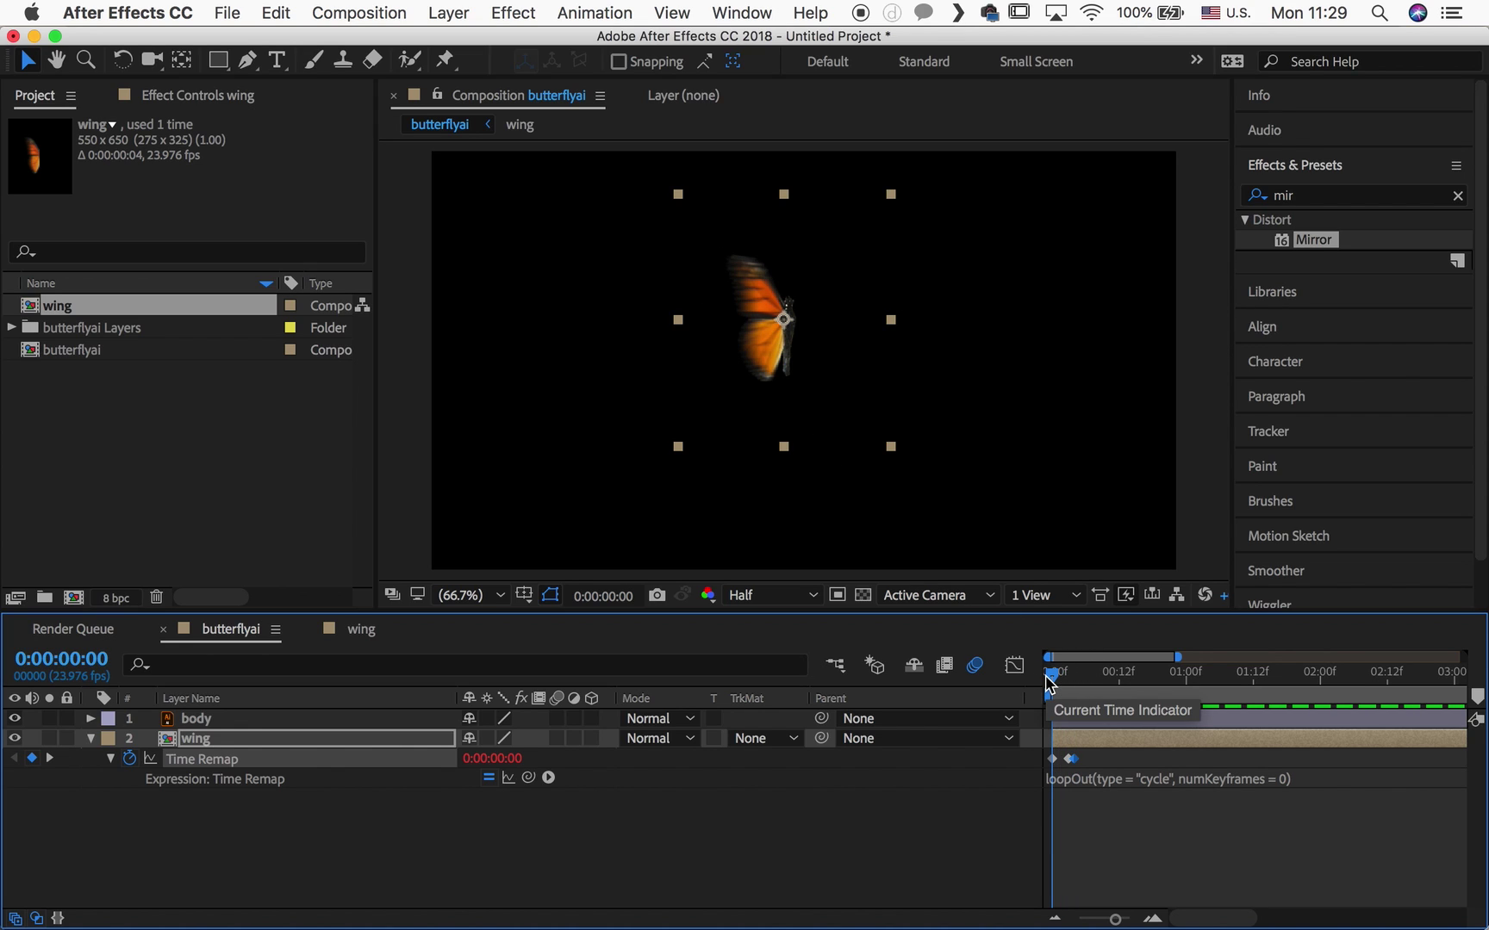
key("space")
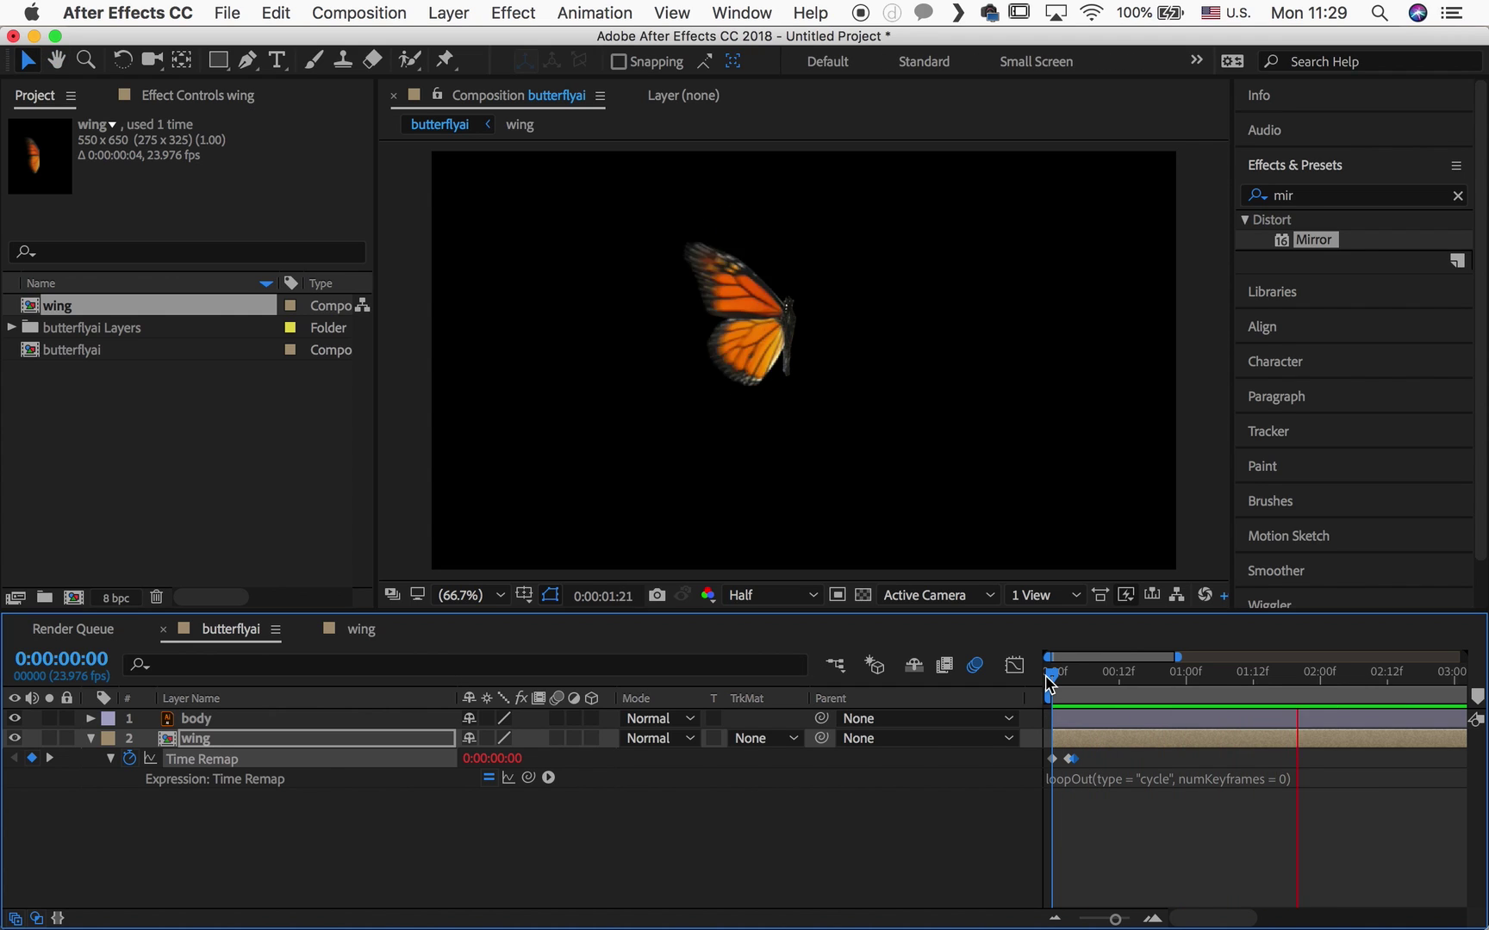
key("space")
left_click_drag(1051, 683, 1007, 687)
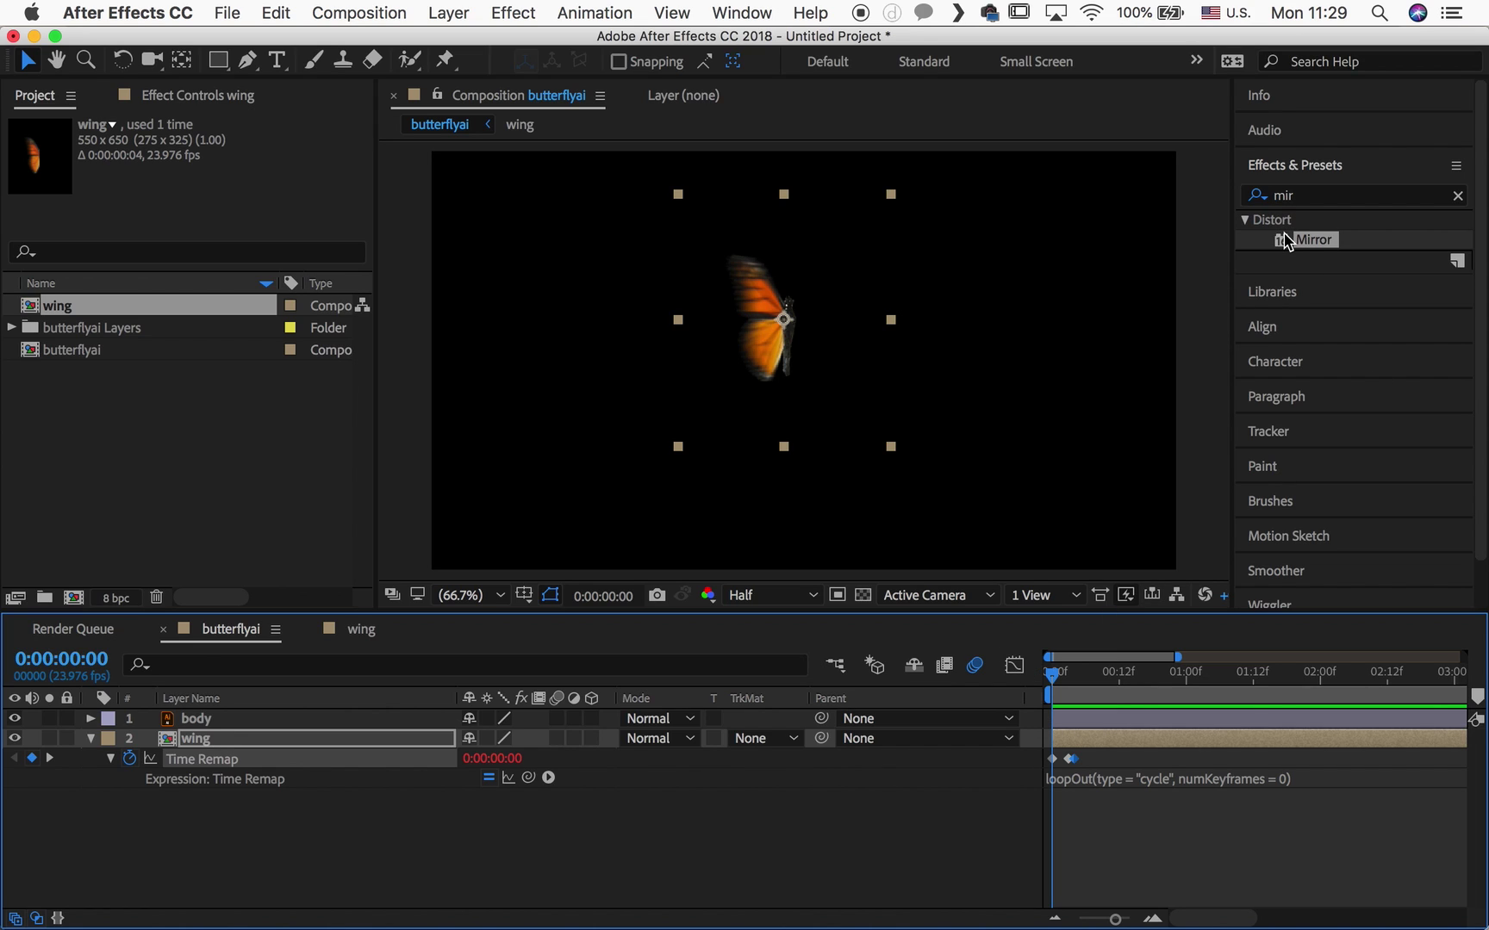
Apply Mirror to the wing layer with its Reflection Center at the inner edge (283, 331)
left_click_drag(1283, 245, 205, 746)
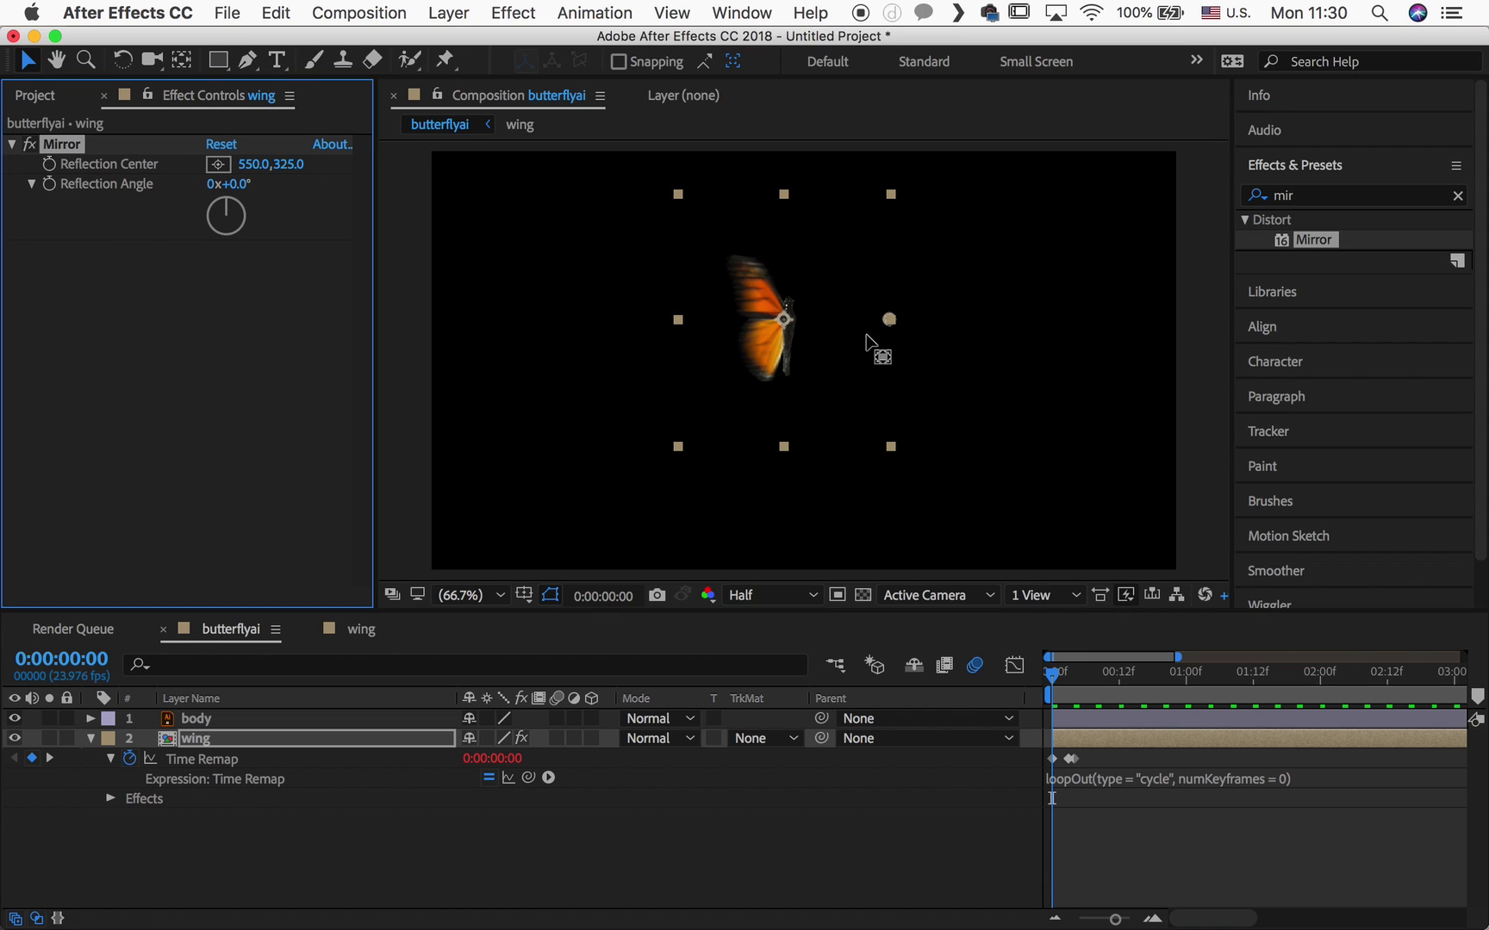
key("y")
left_click_drag(890, 324, 792, 331)
key("v")
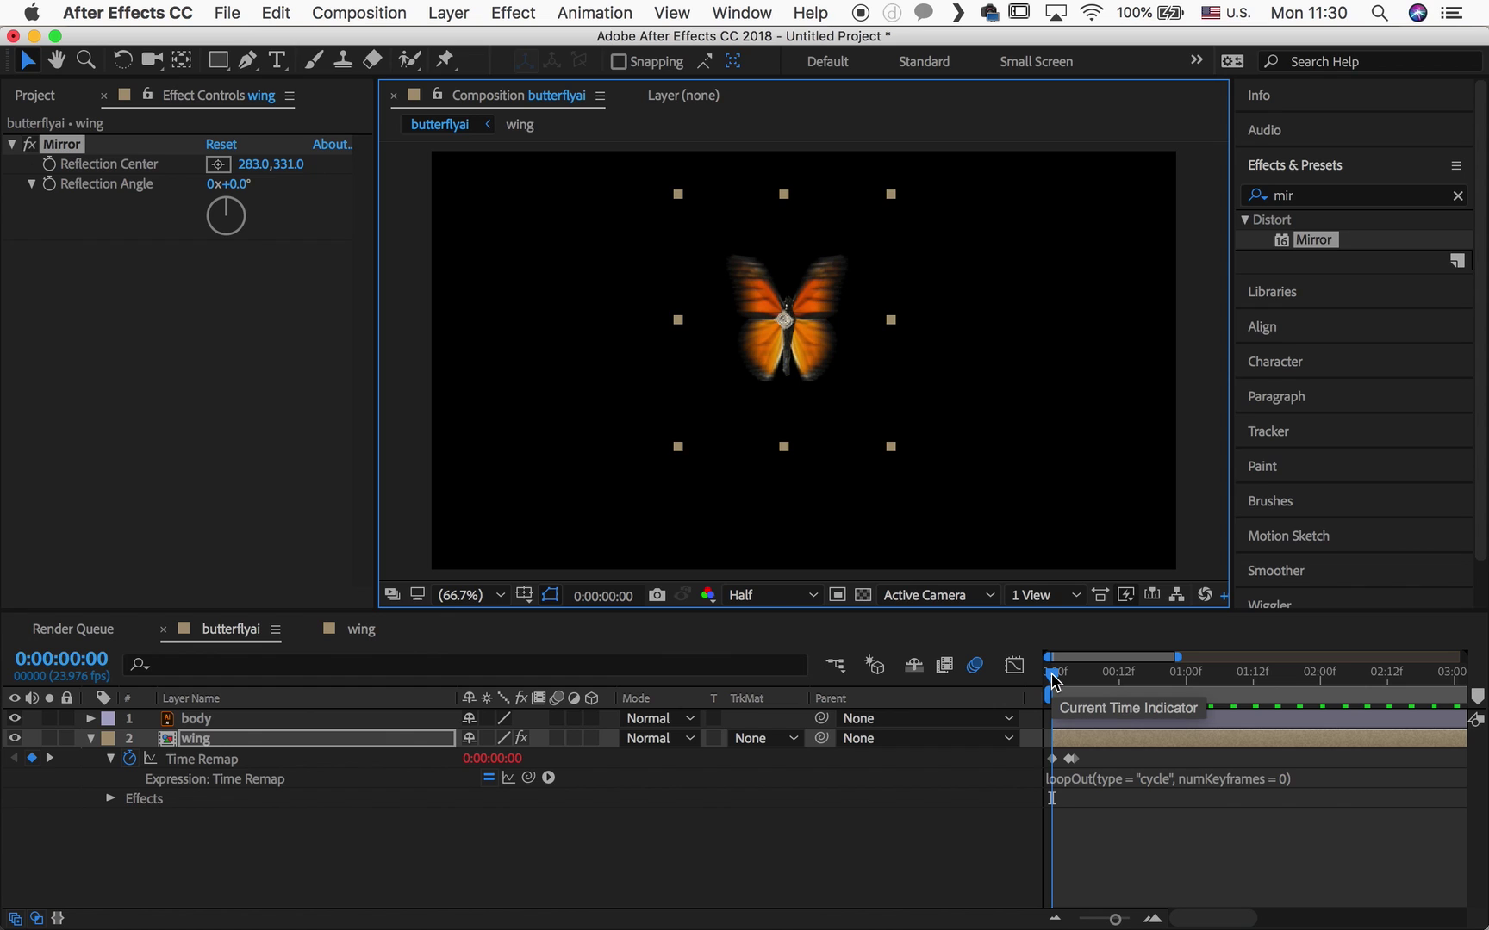
Preview the full pair of flapping wings and return to the first frame
key("space")
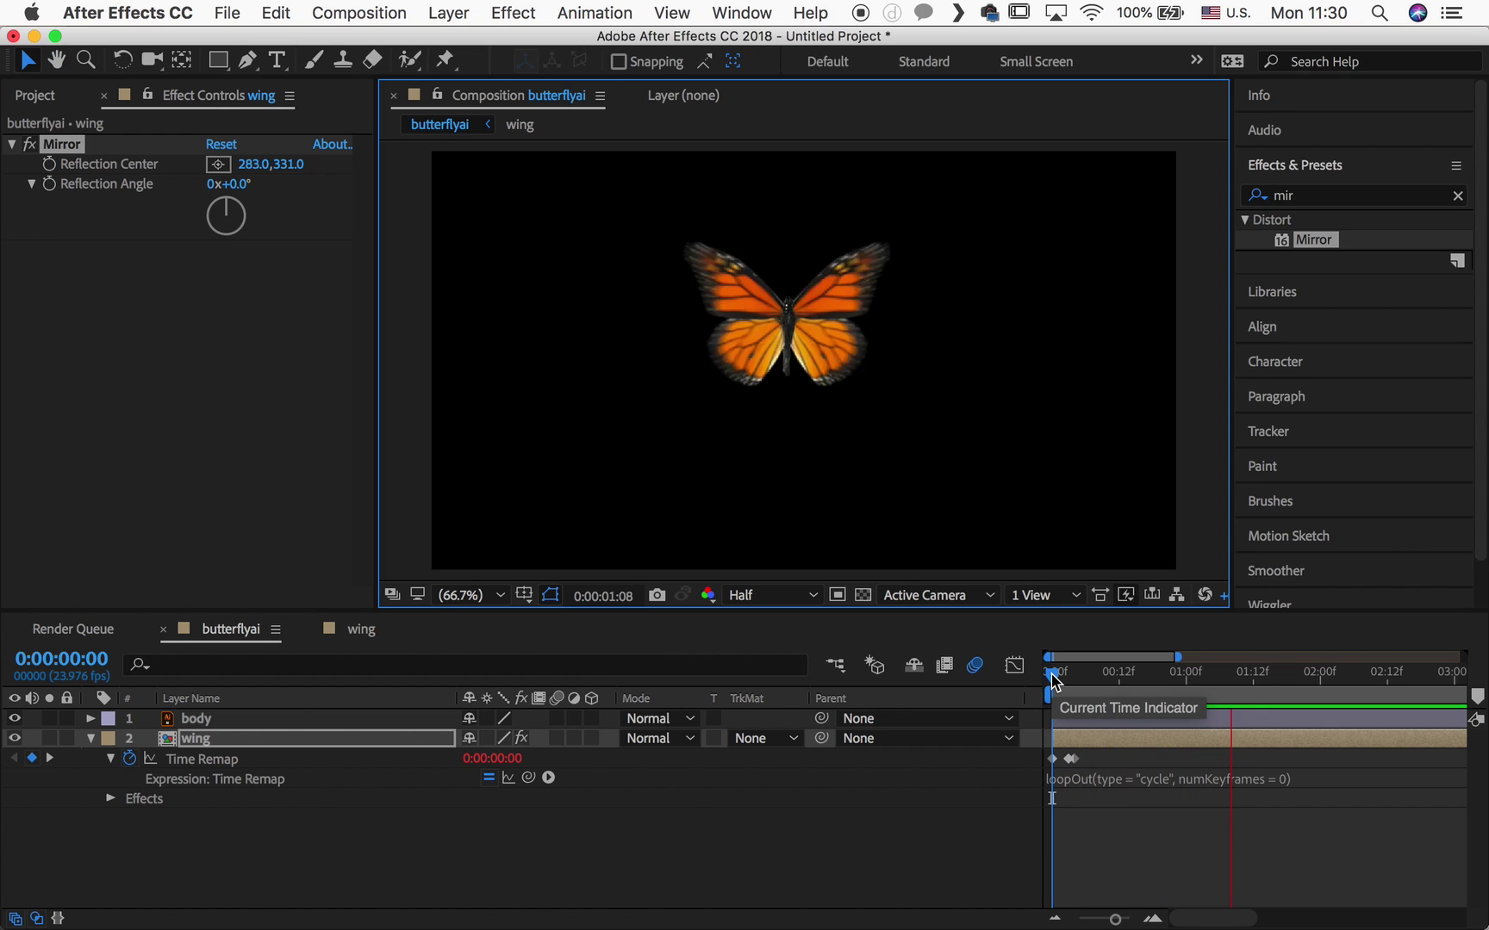
key("space")
left_click(1077, 687)
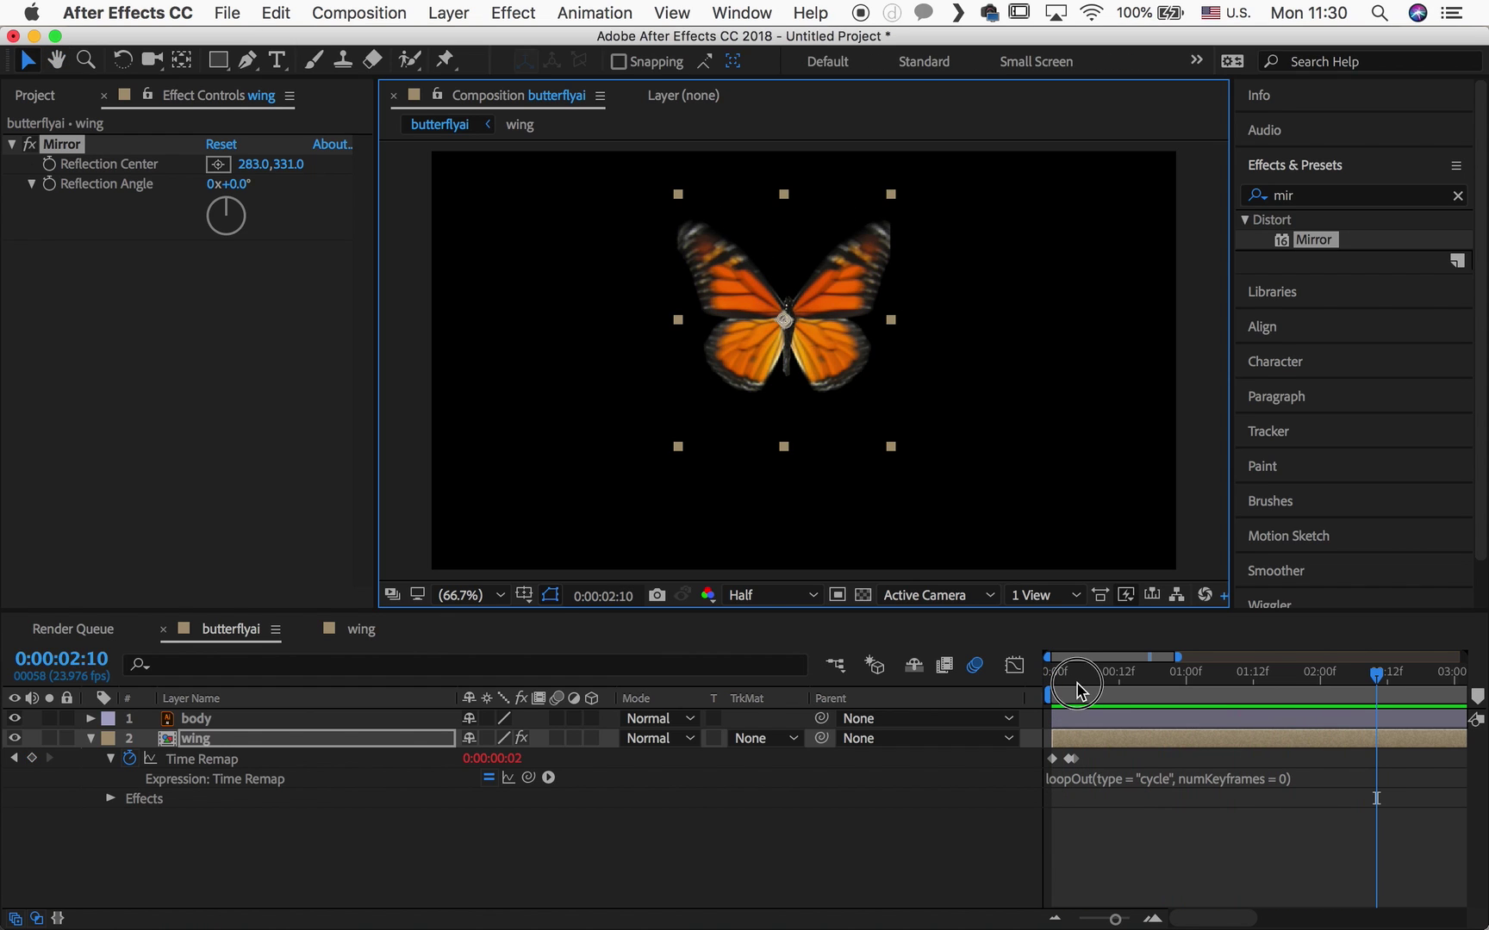
left_click_drag(1077, 687, 1048, 680)
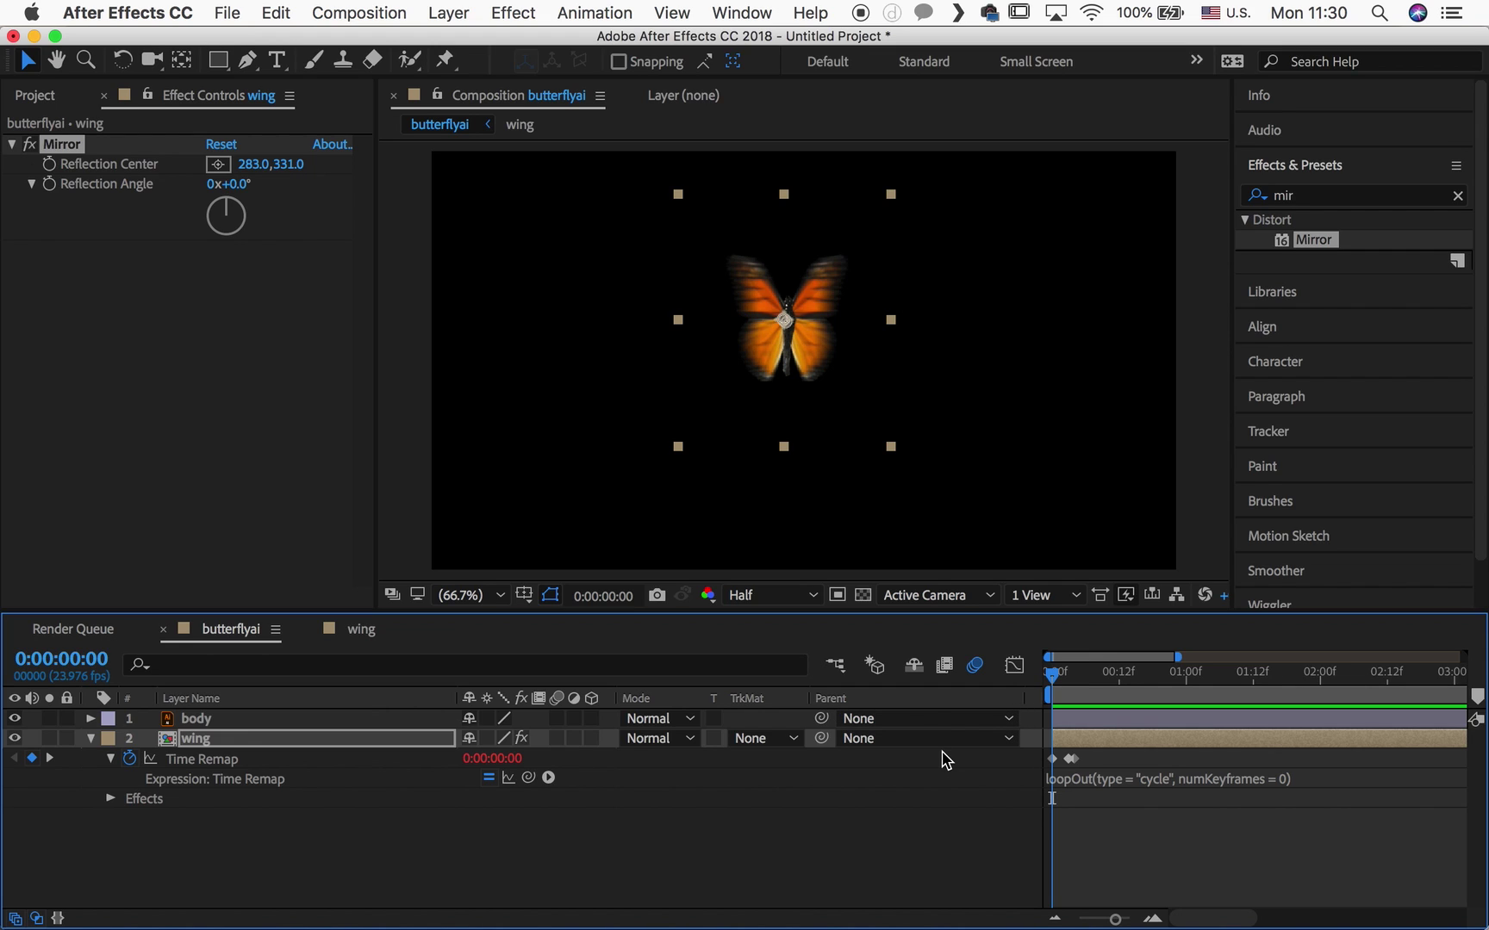
Pre-compose the body and wing layers into a new composition named butterfly
left_click(199, 720, "shift")
right_click(200, 722)
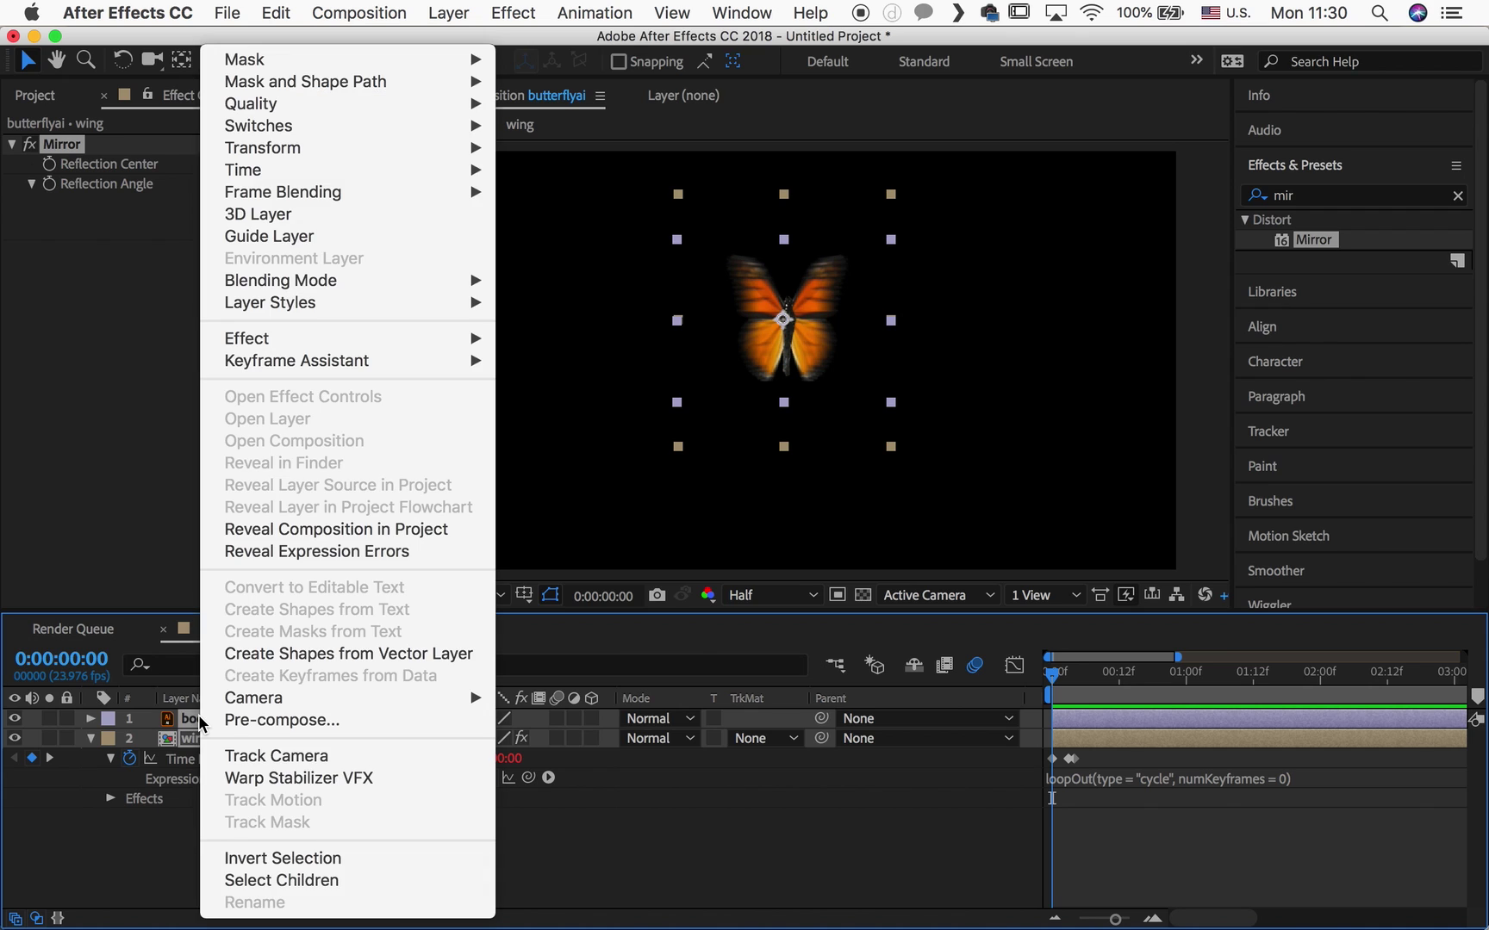
left_click(262, 721)
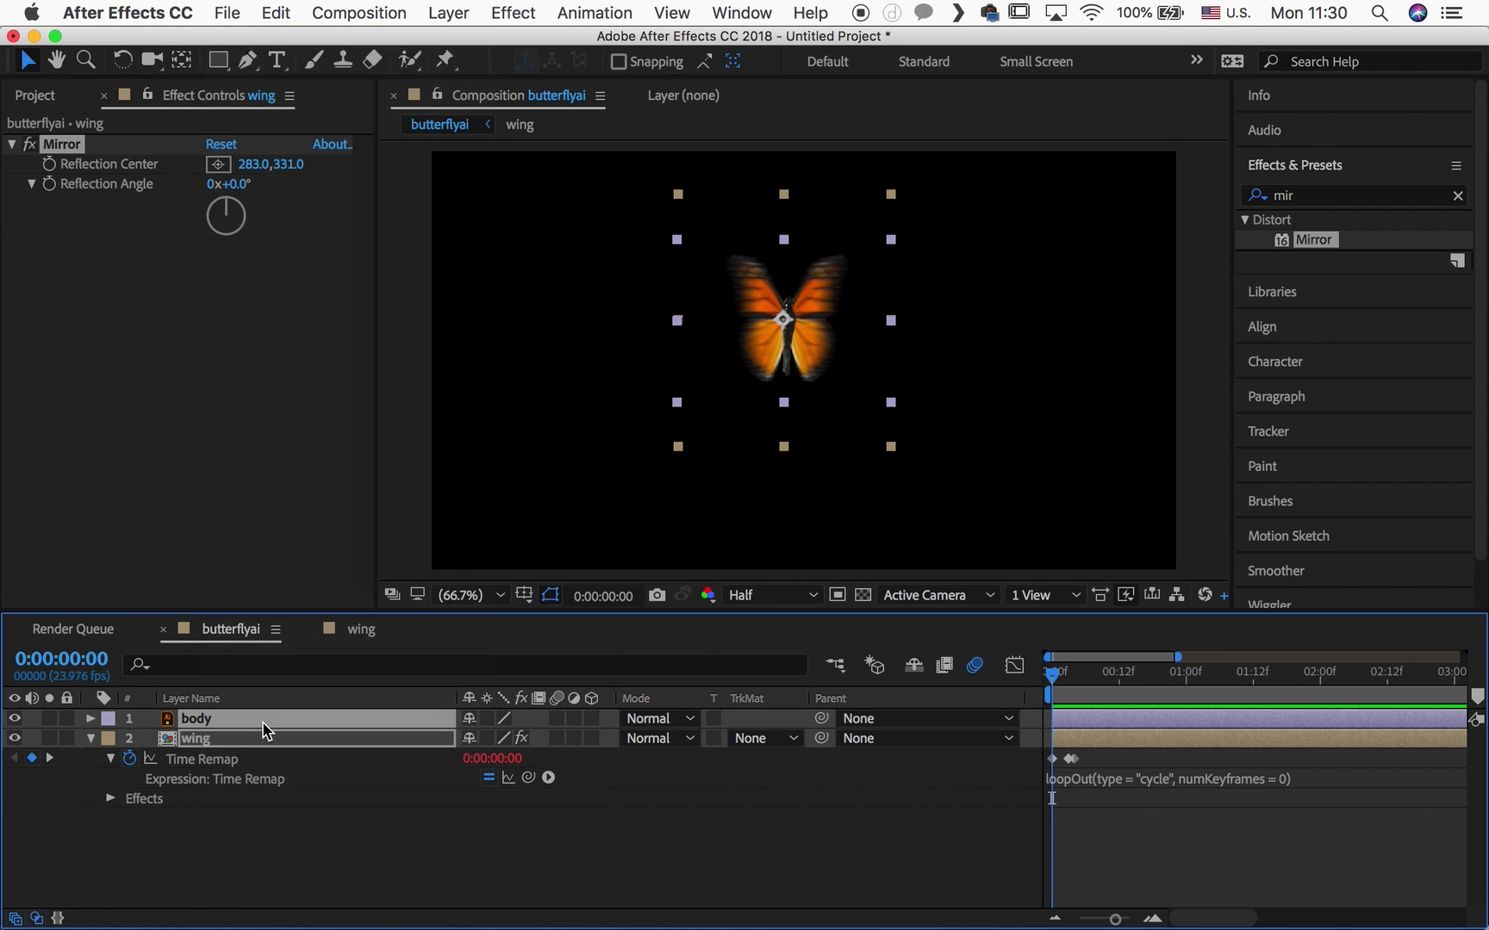
type("butterfly")
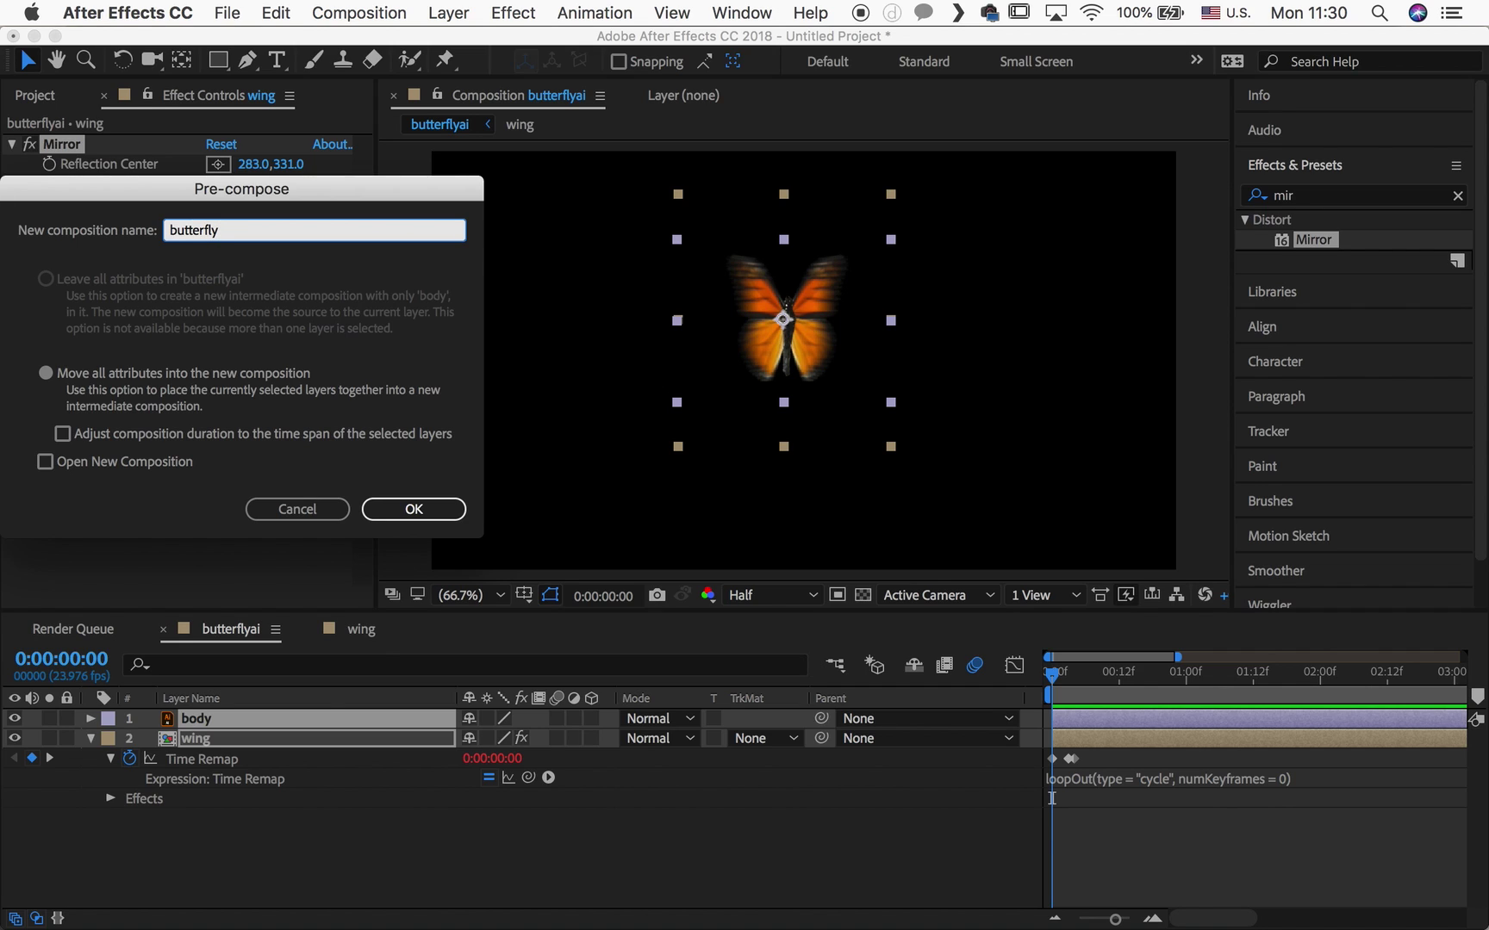
key("Return")
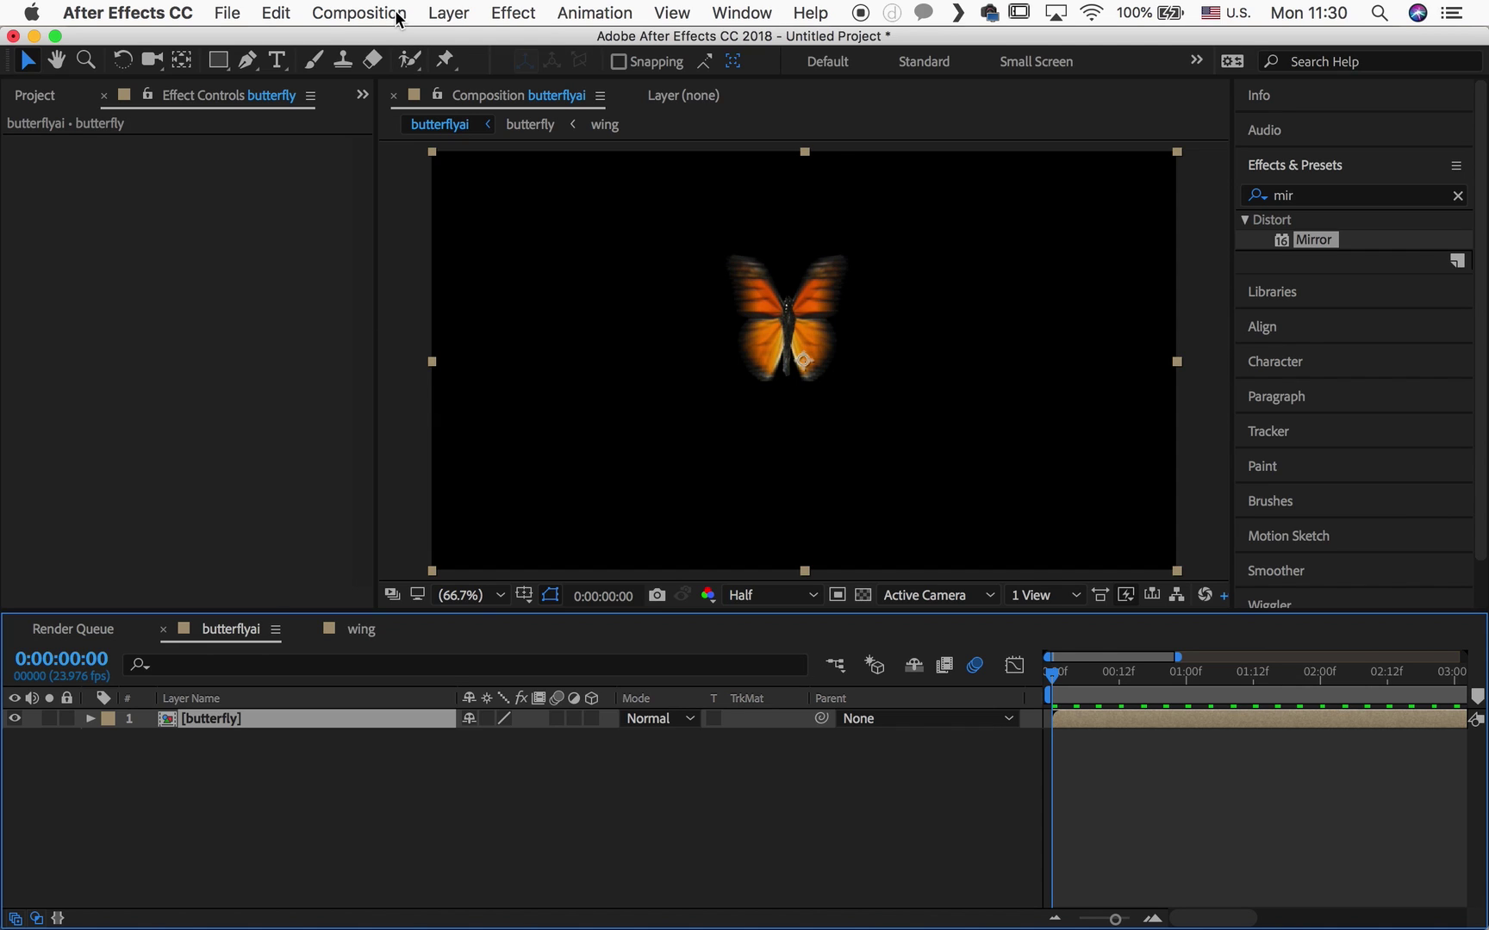
Zoom the view out to 33.3% and draw a winding curved mask path across the frame
key("z")
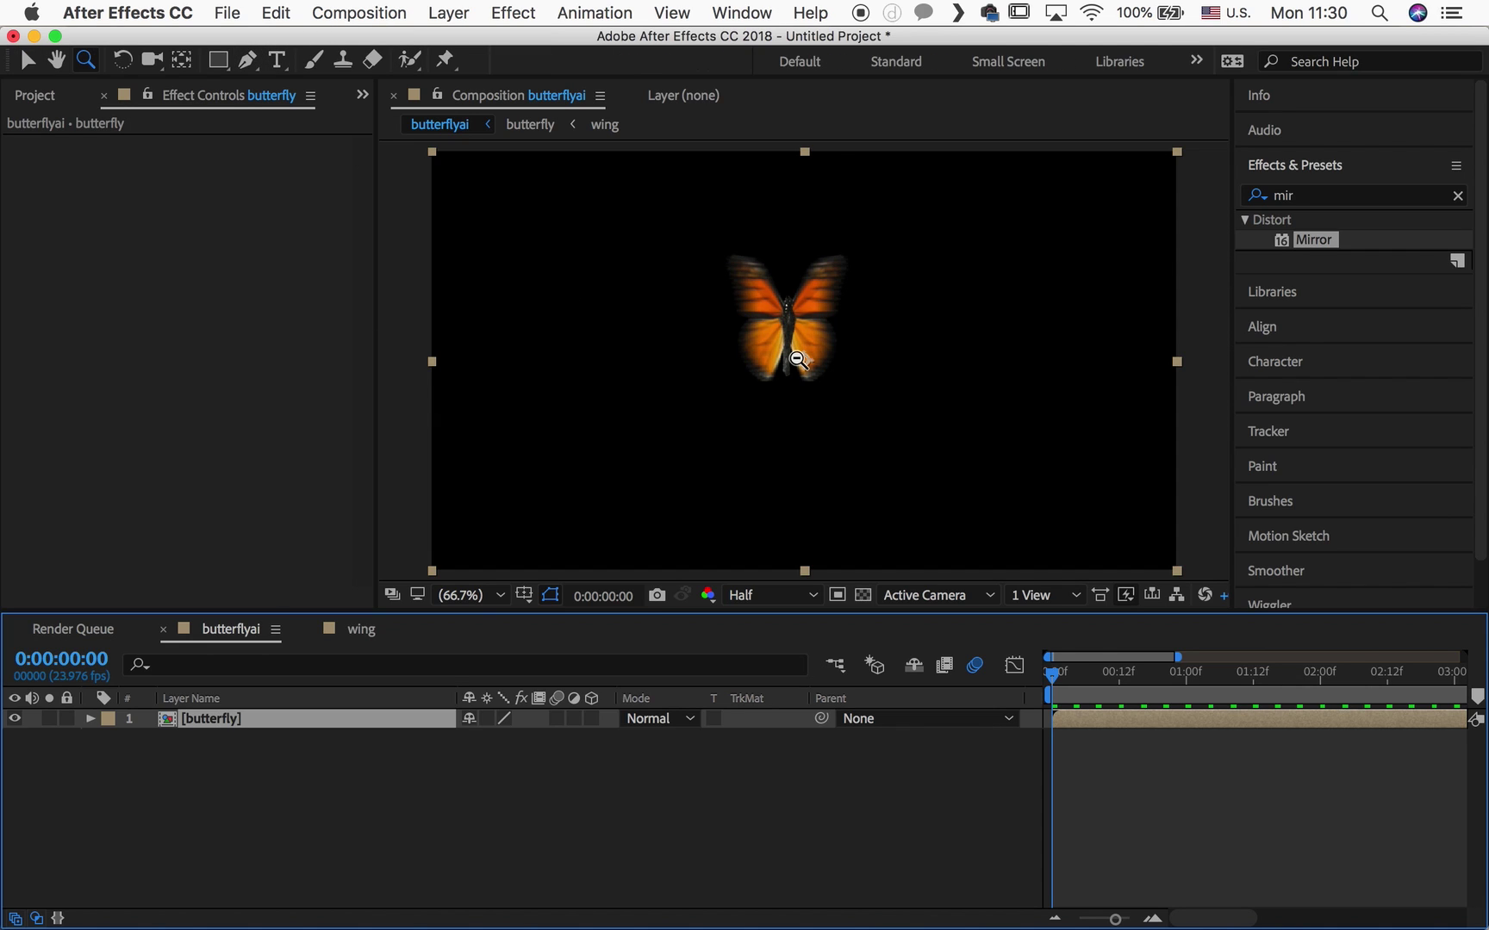
left_click(797, 358, "alt")
left_click(247, 60)
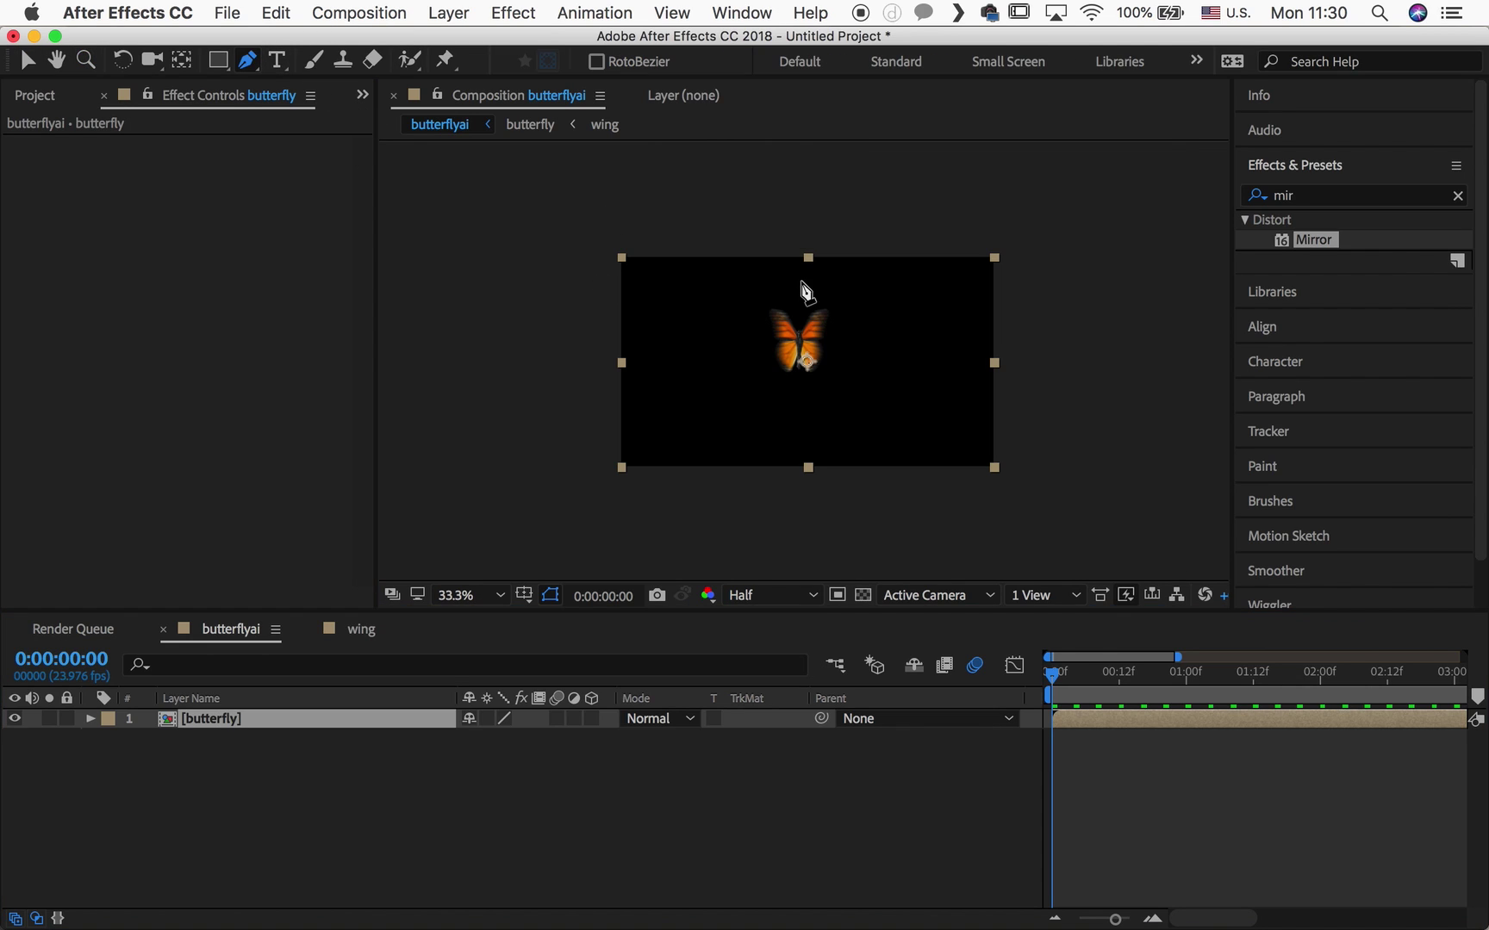
left_click(805, 328)
left_click(758, 282)
left_click_drag(727, 279, 714, 279)
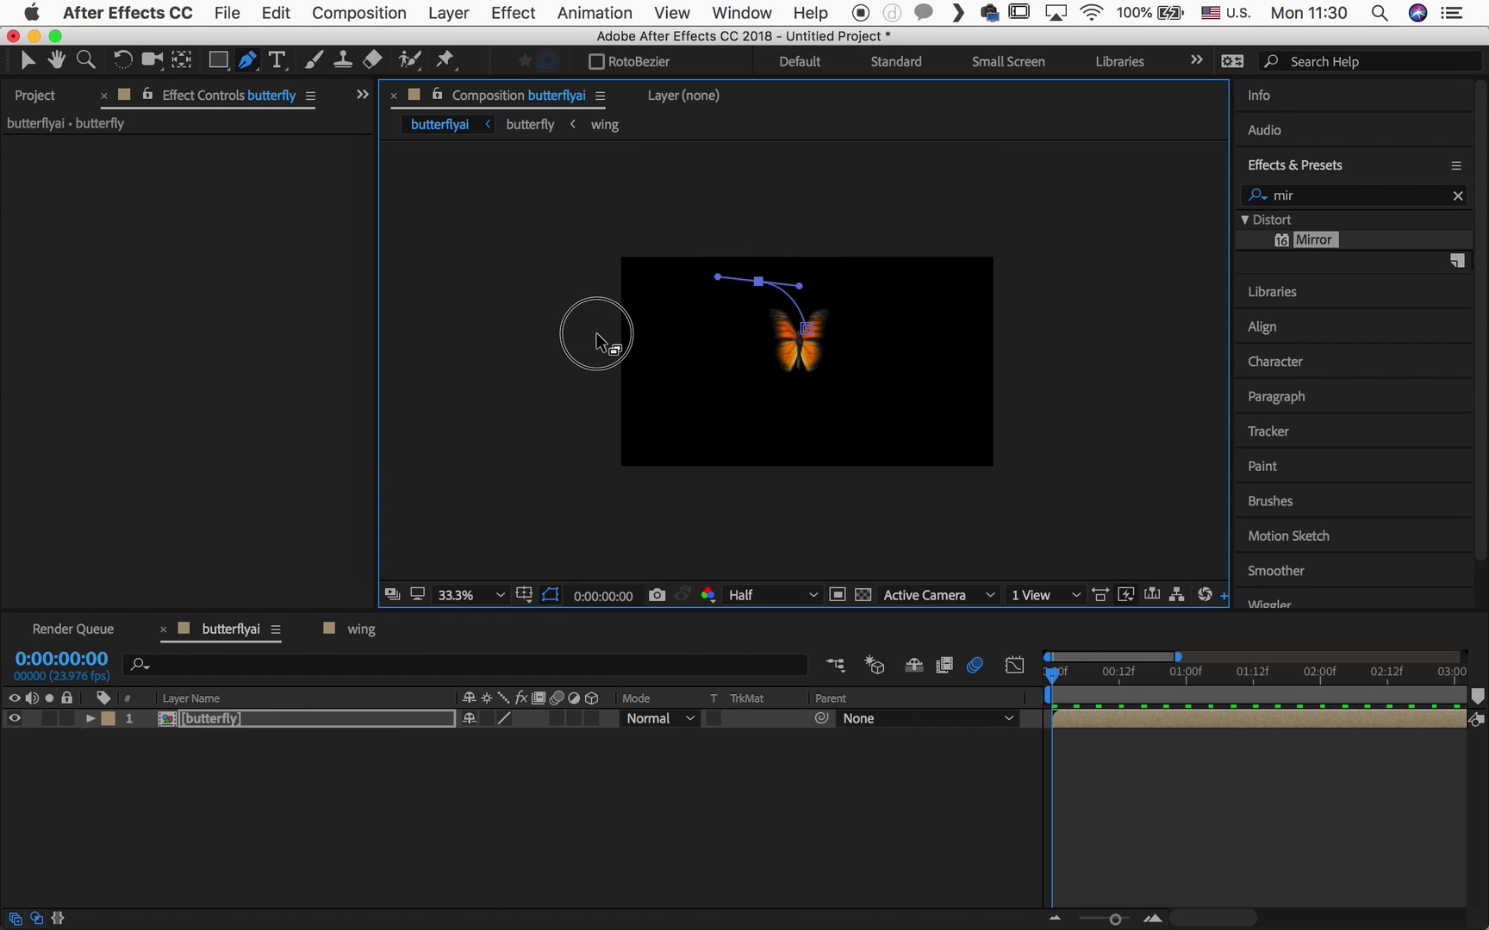
left_click_drag(597, 333, 589, 392)
left_click_drag(694, 487, 772, 486)
left_click_drag(861, 393, 931, 387)
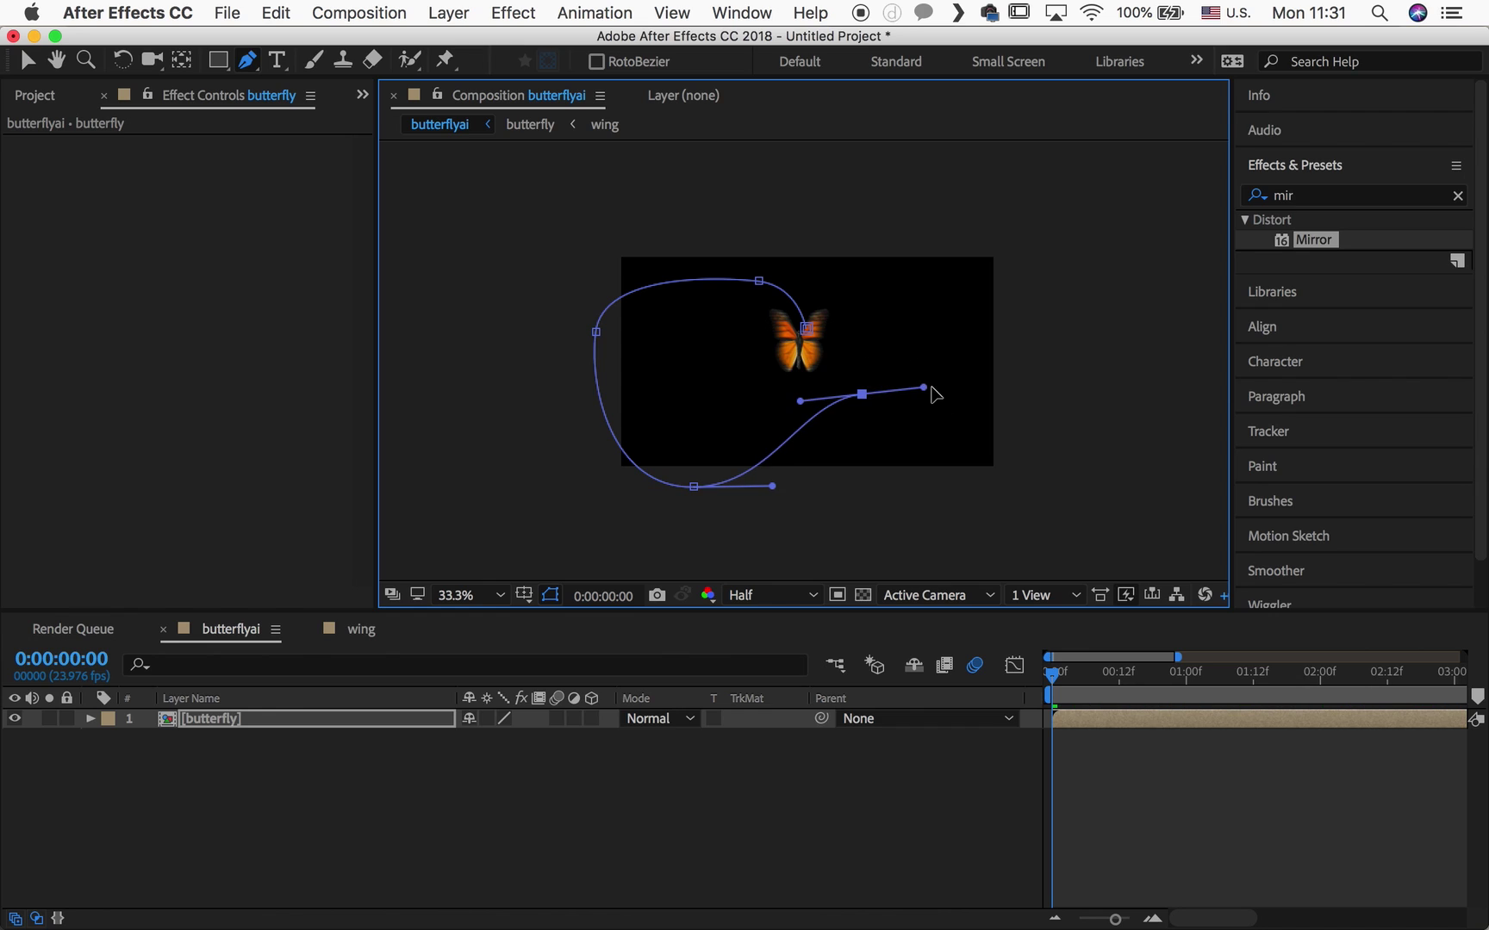
left_click(1069, 427)
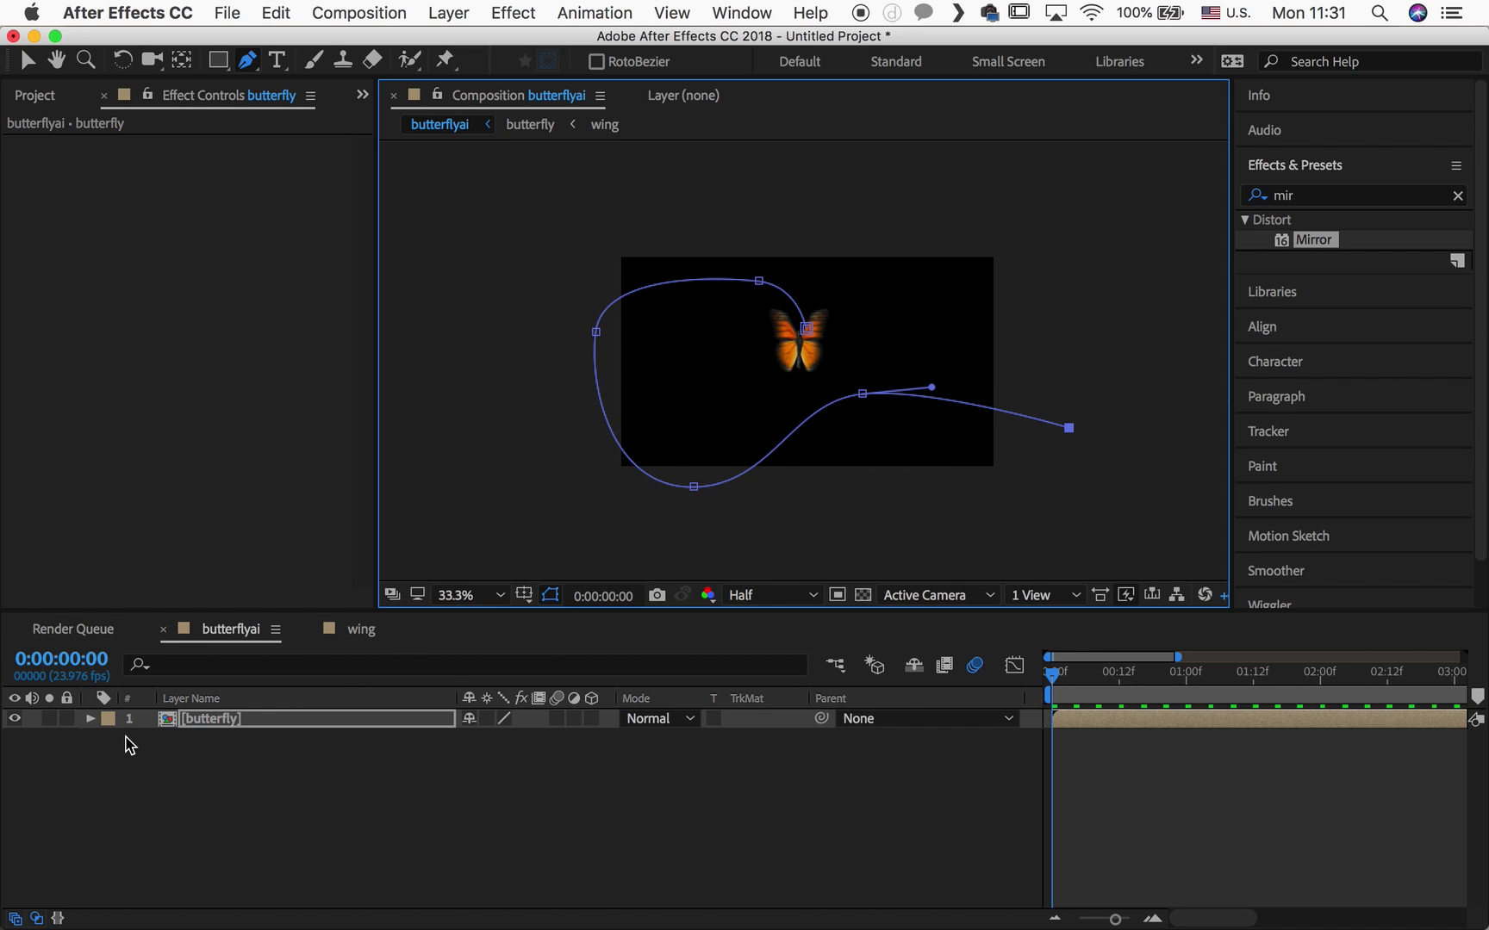
Select Mask 1's path on the butterfly layer for copying, then delete the mask
left_click(92, 719)
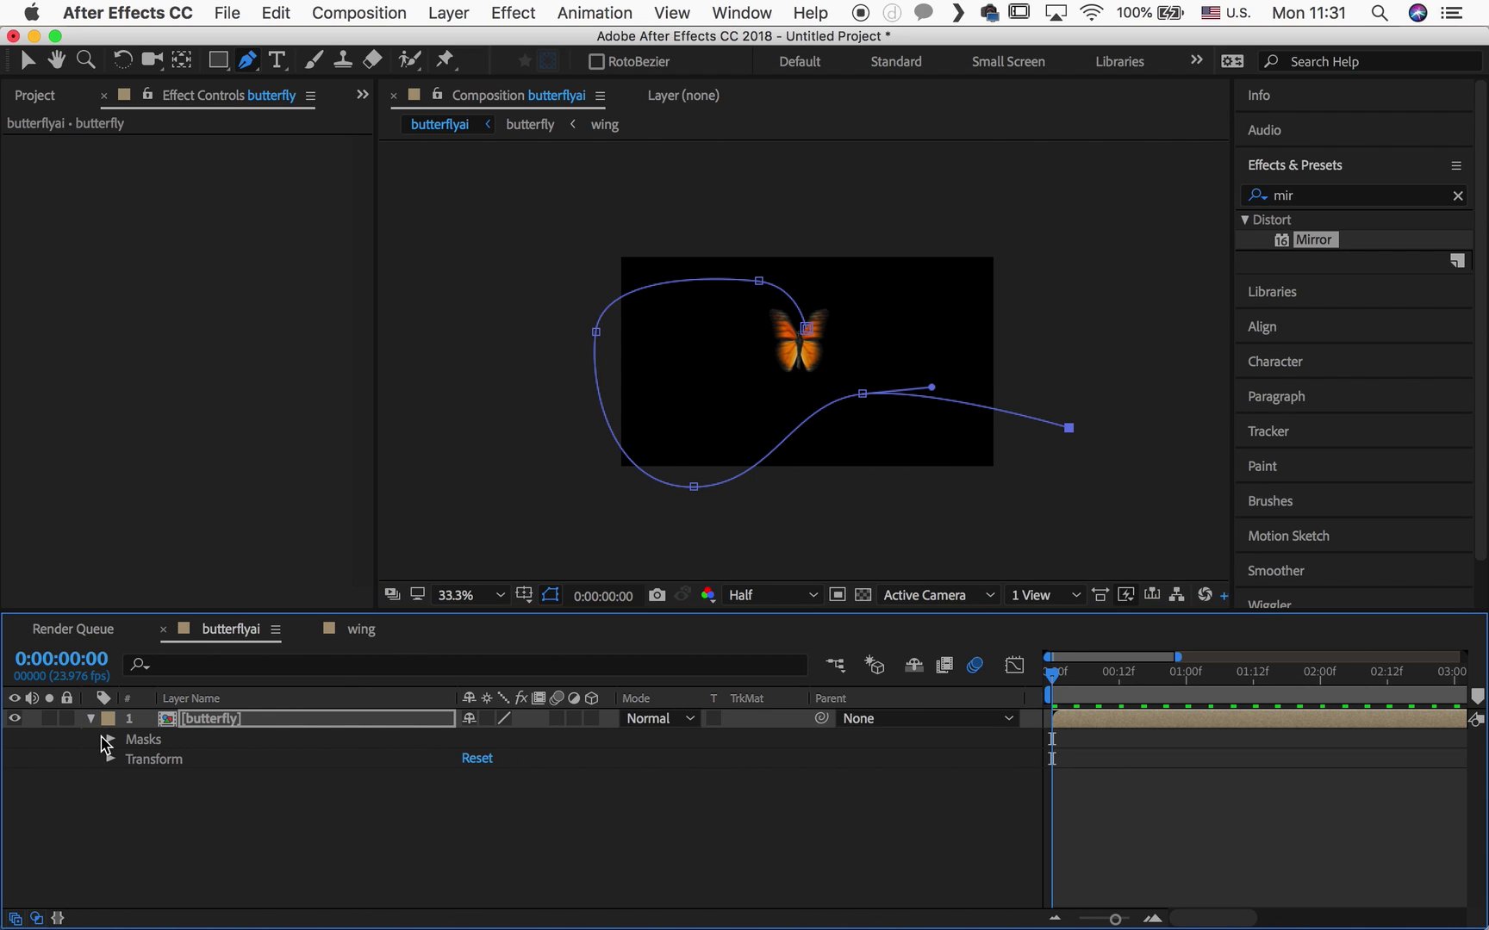
left_click(111, 739)
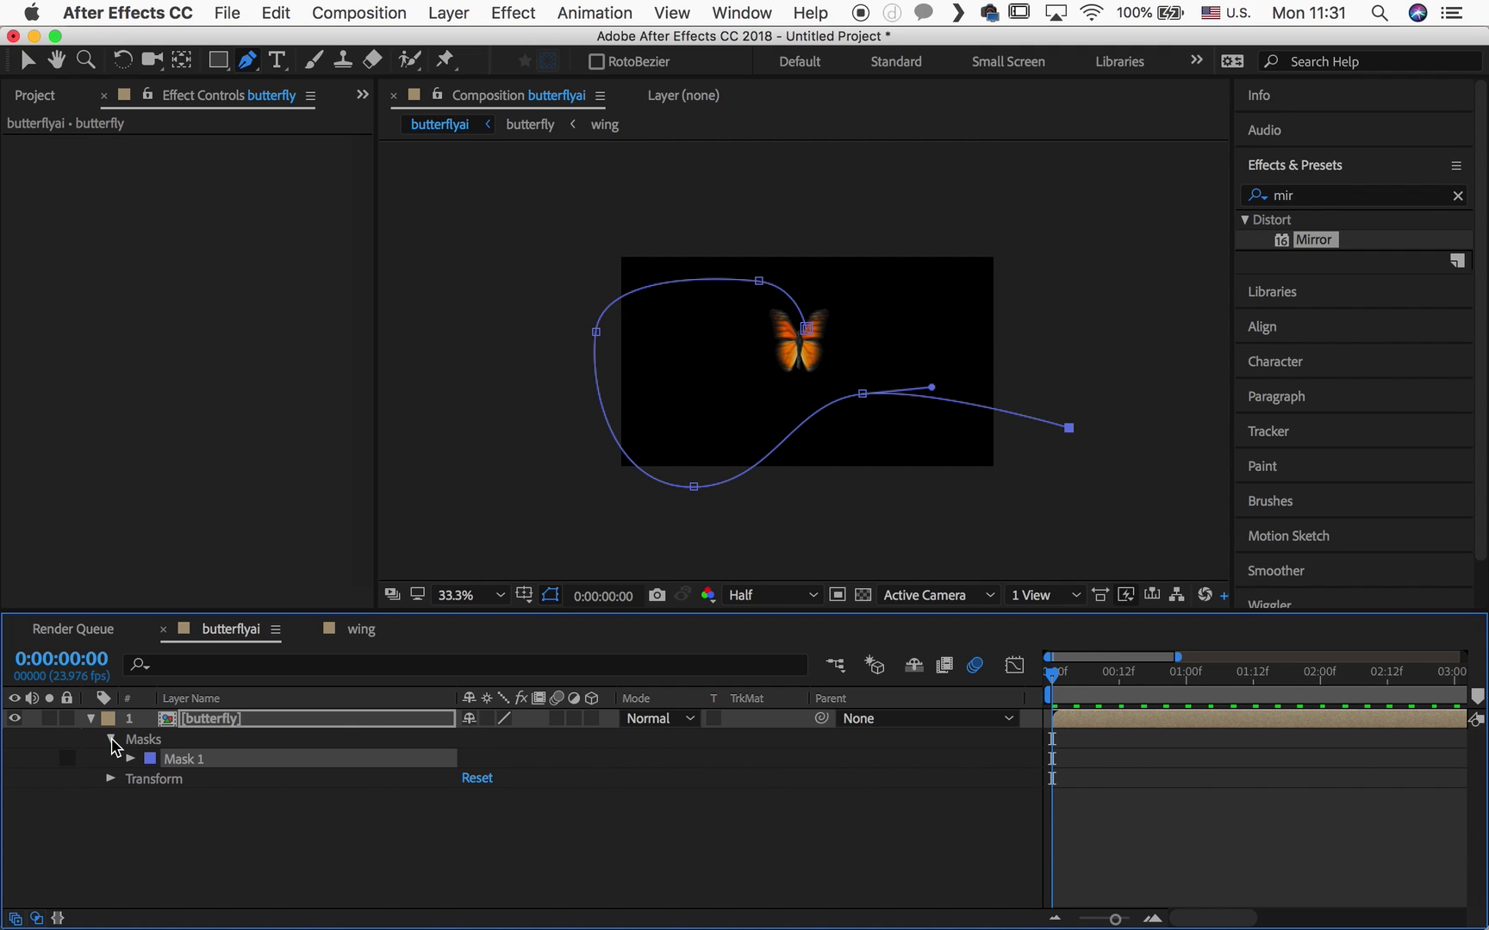
left_click(131, 759)
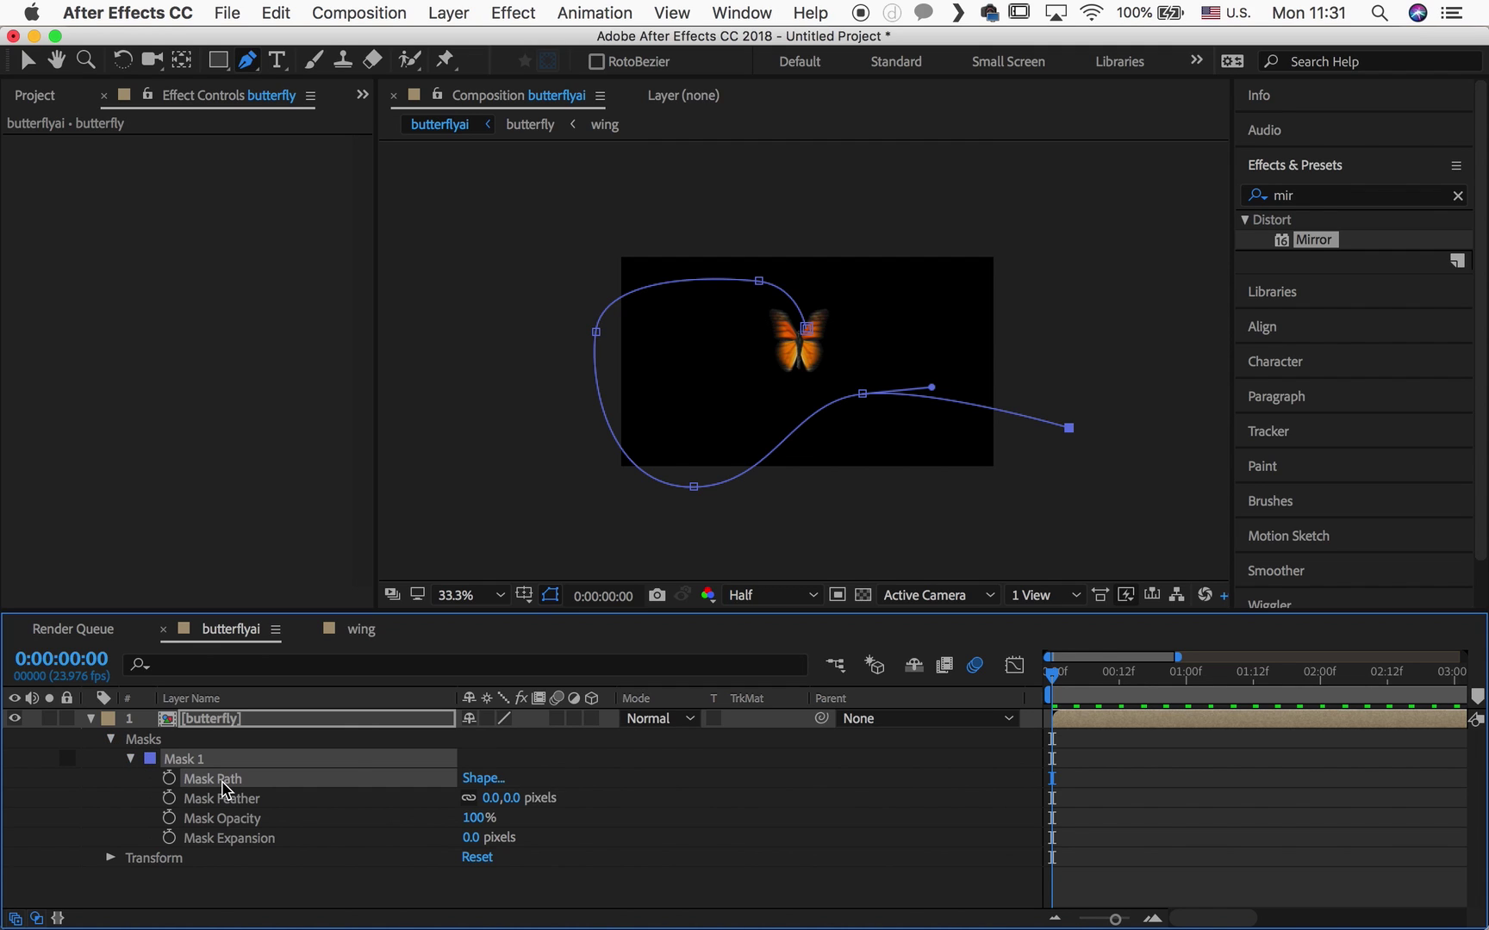
left_click(246, 797)
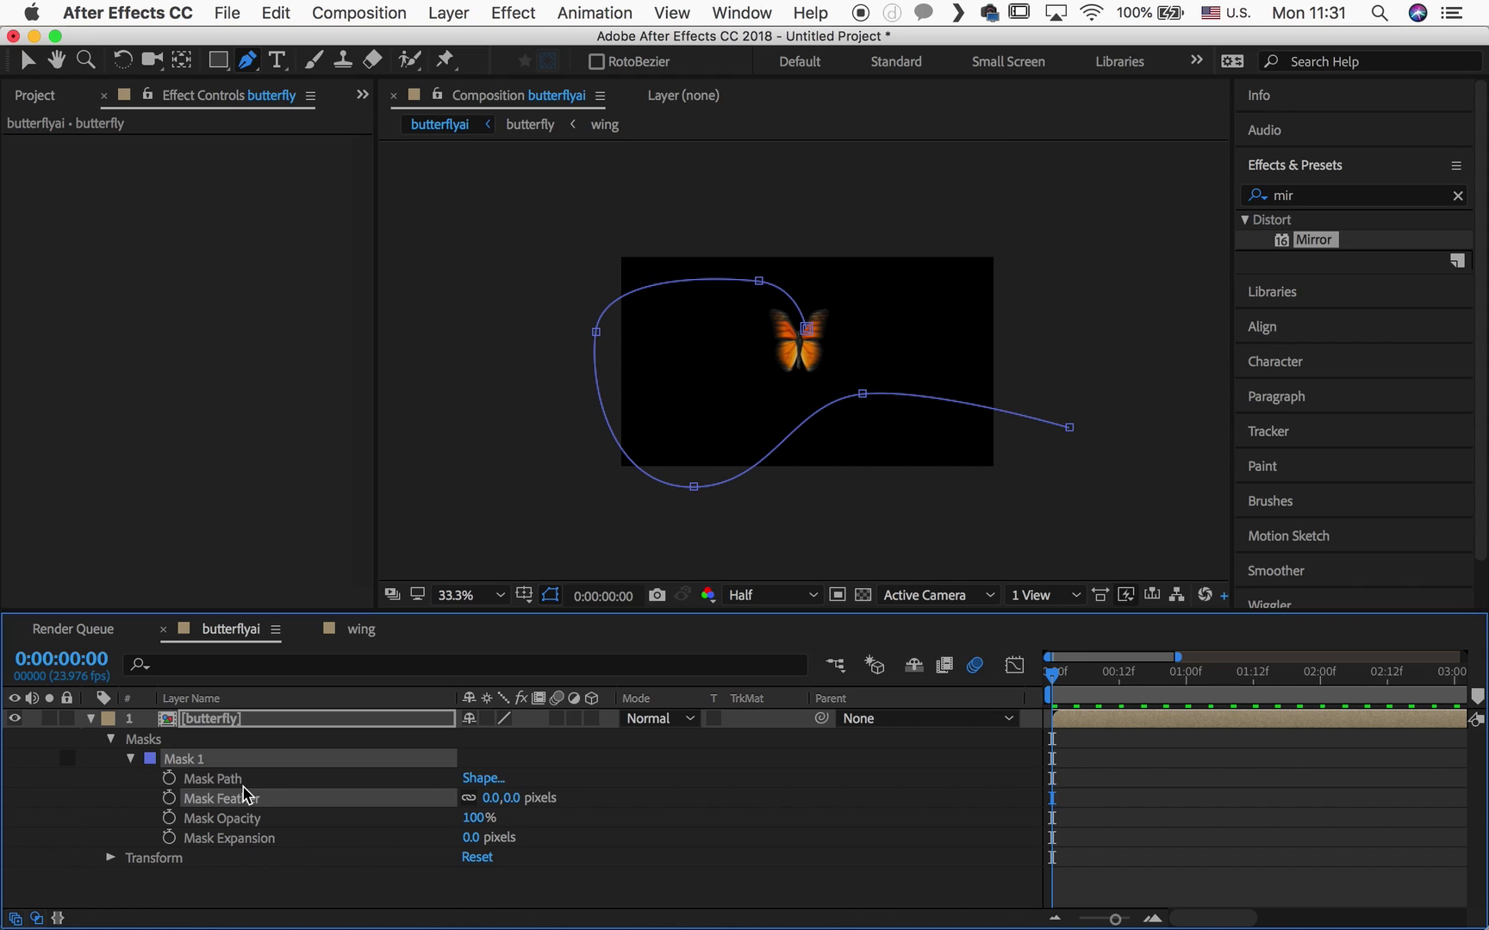
left_click(236, 780)
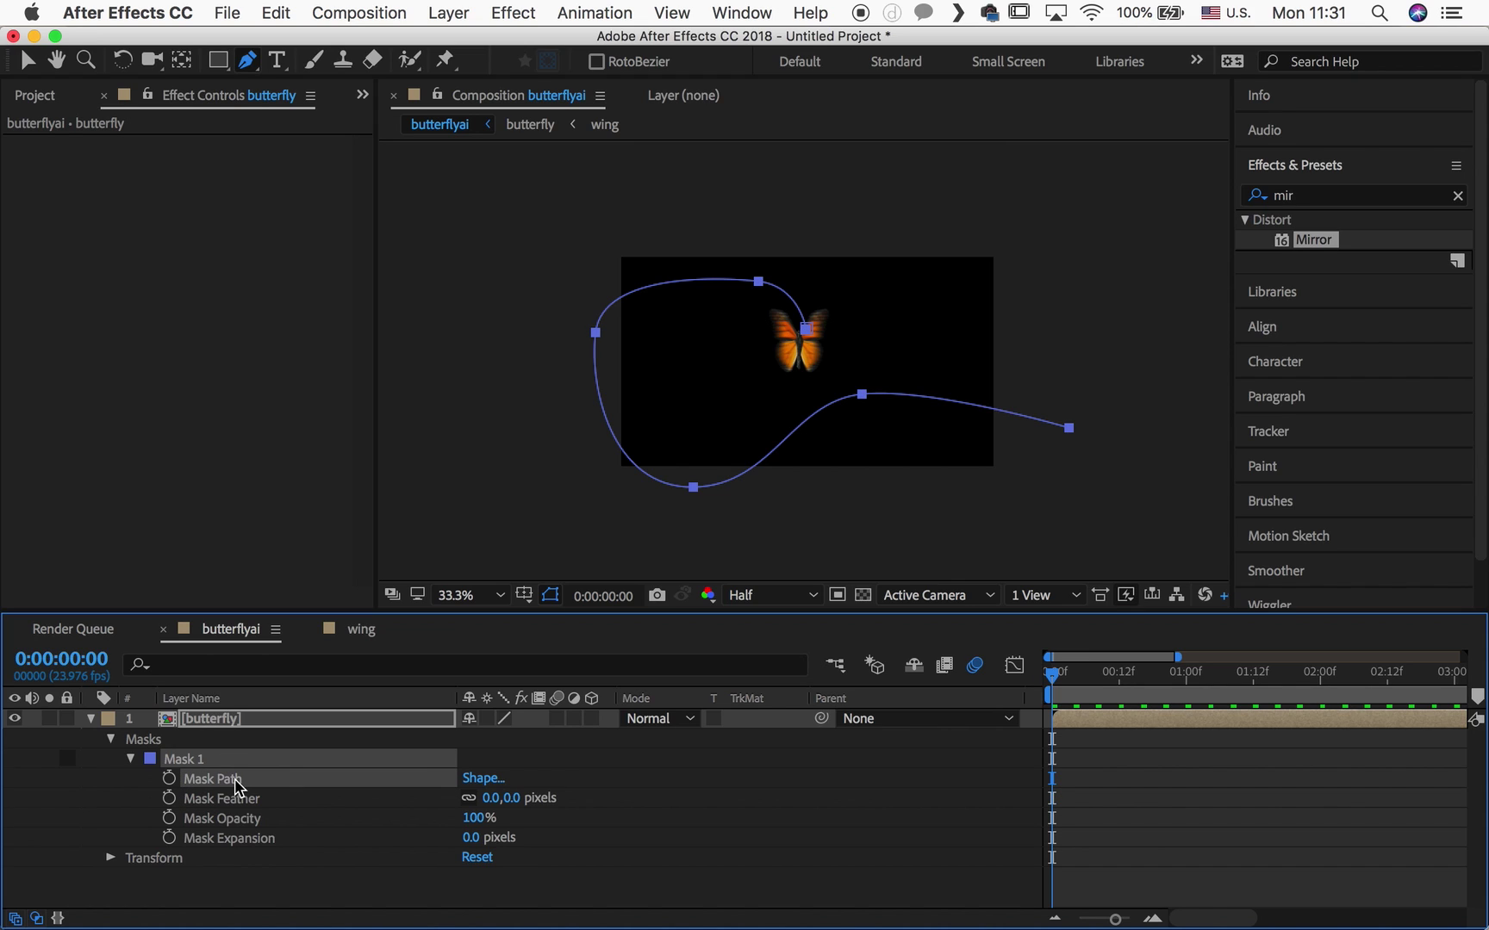
key("Delete")
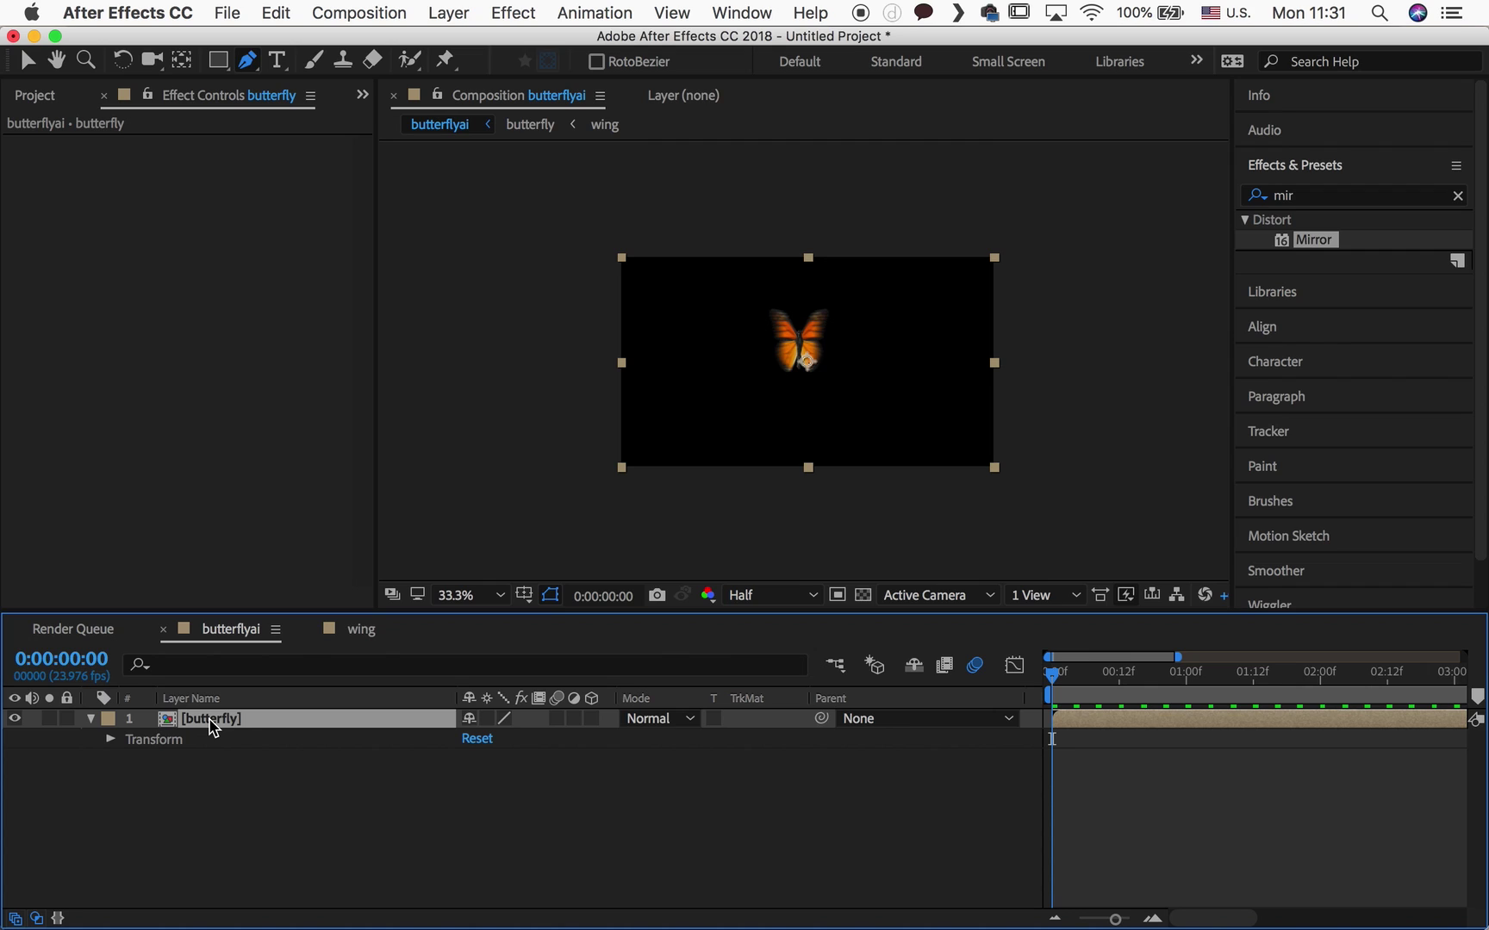
Paste the copied path into the butterfly's Position as motion keyframes
key("p")
left_click(194, 746)
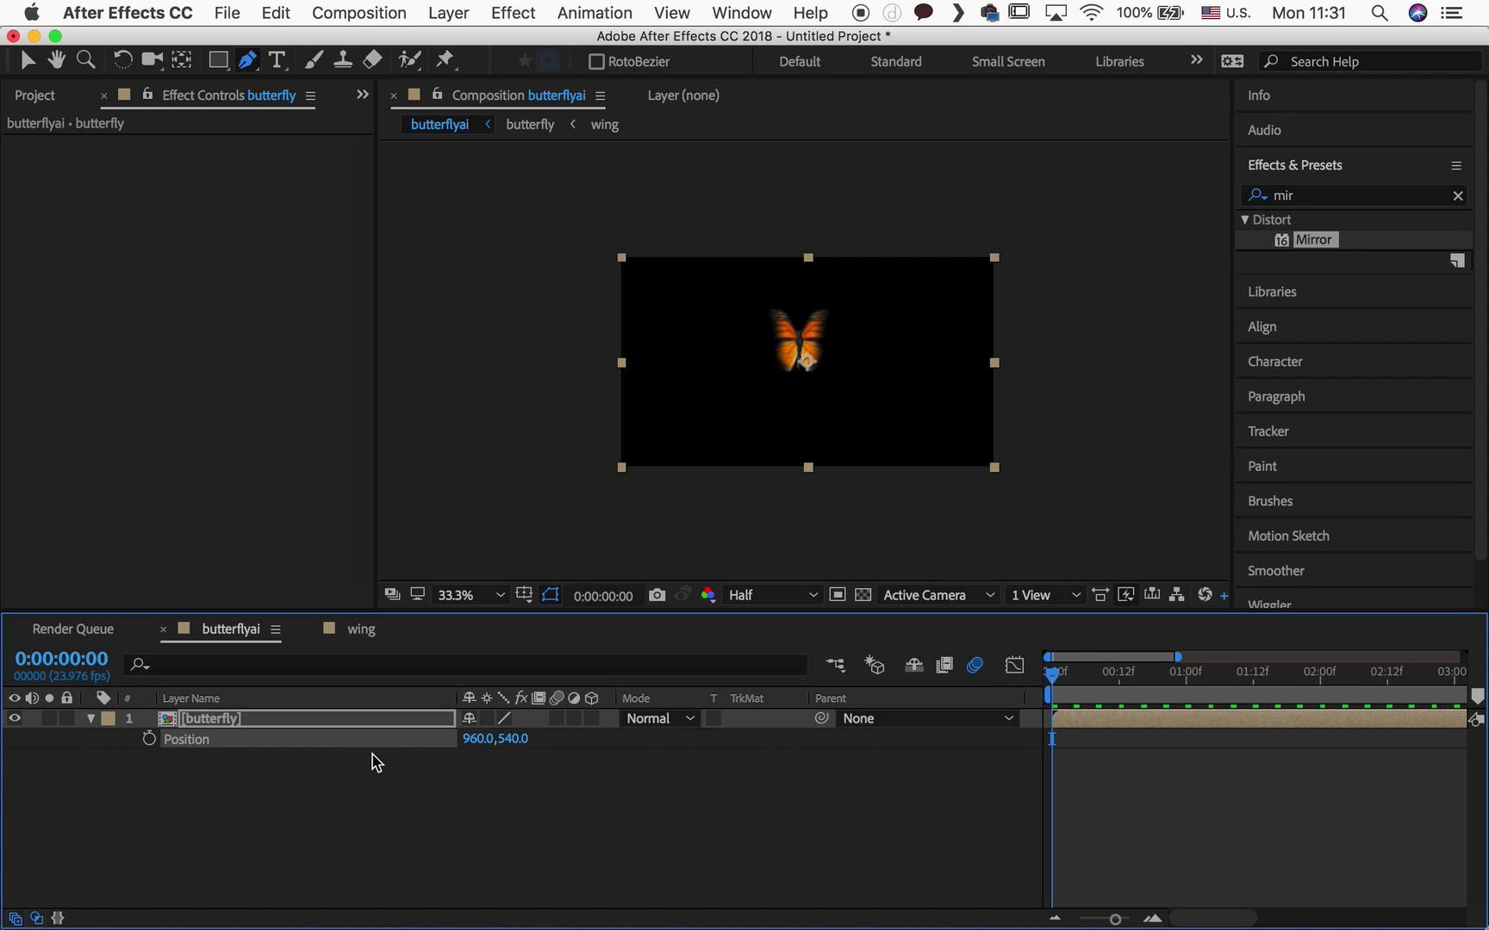
key("super+v")
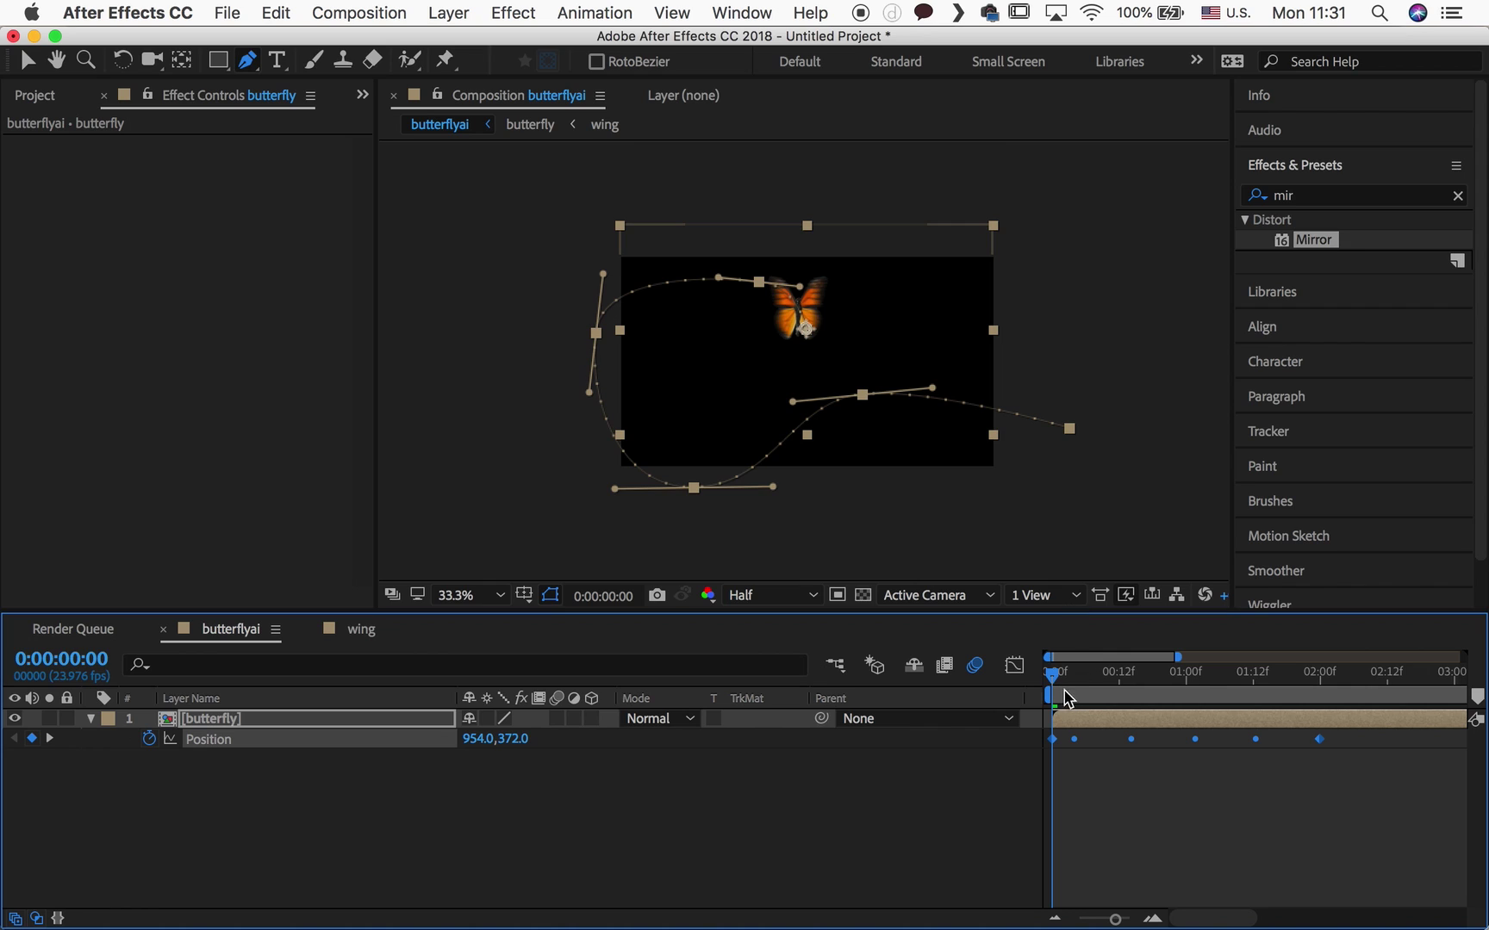
Preview the butterfly's flight along the path twice, returning to the first frame
key("space")
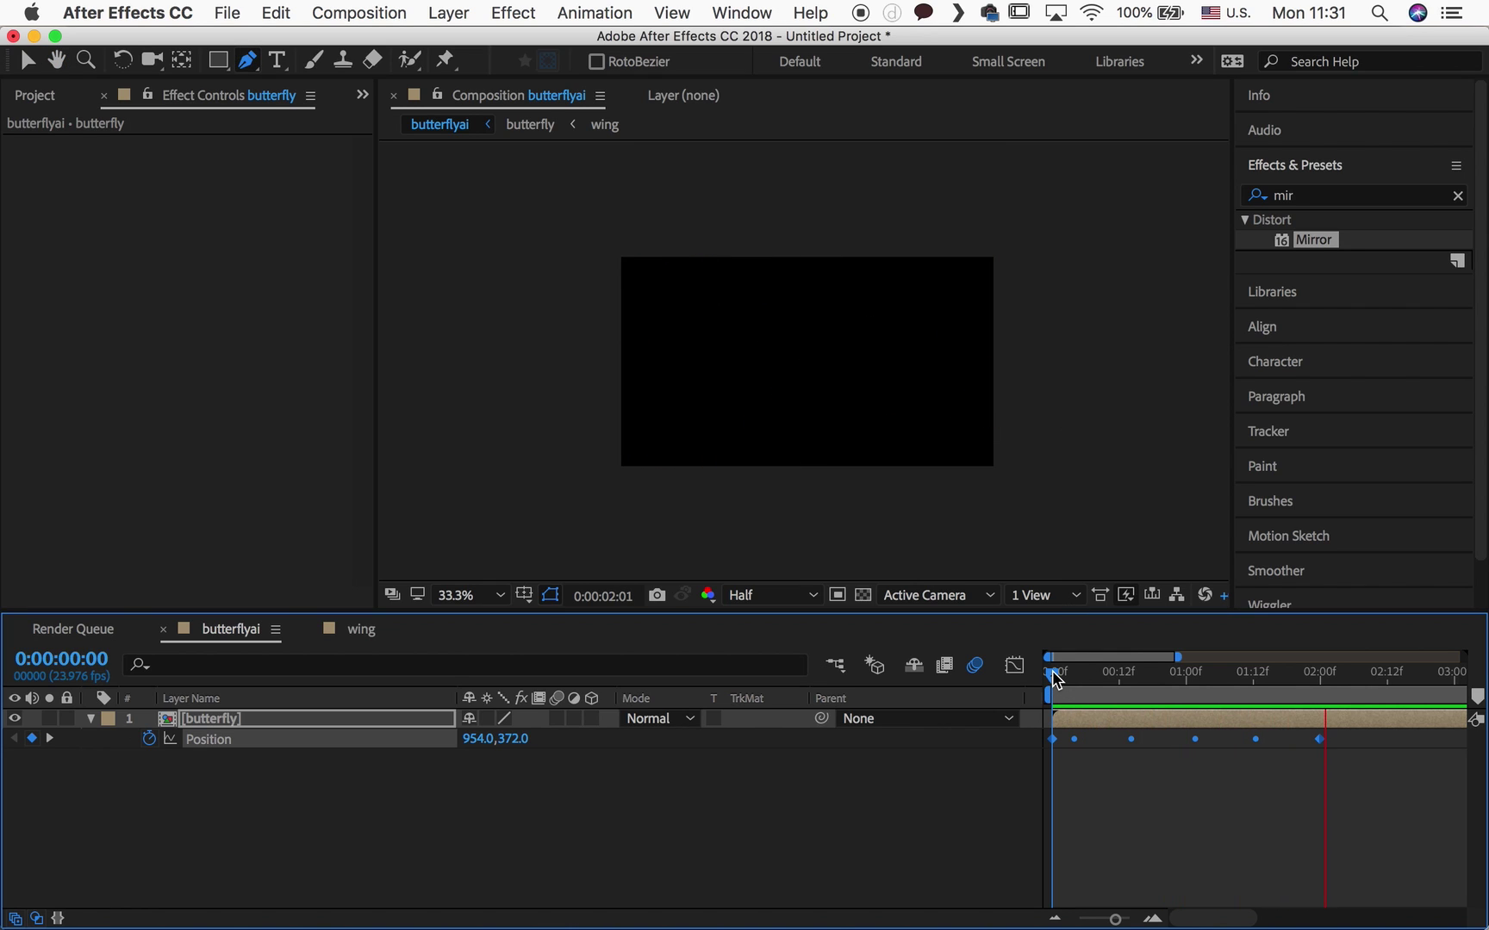
key("space")
left_click_drag(1087, 679, 1039, 684)
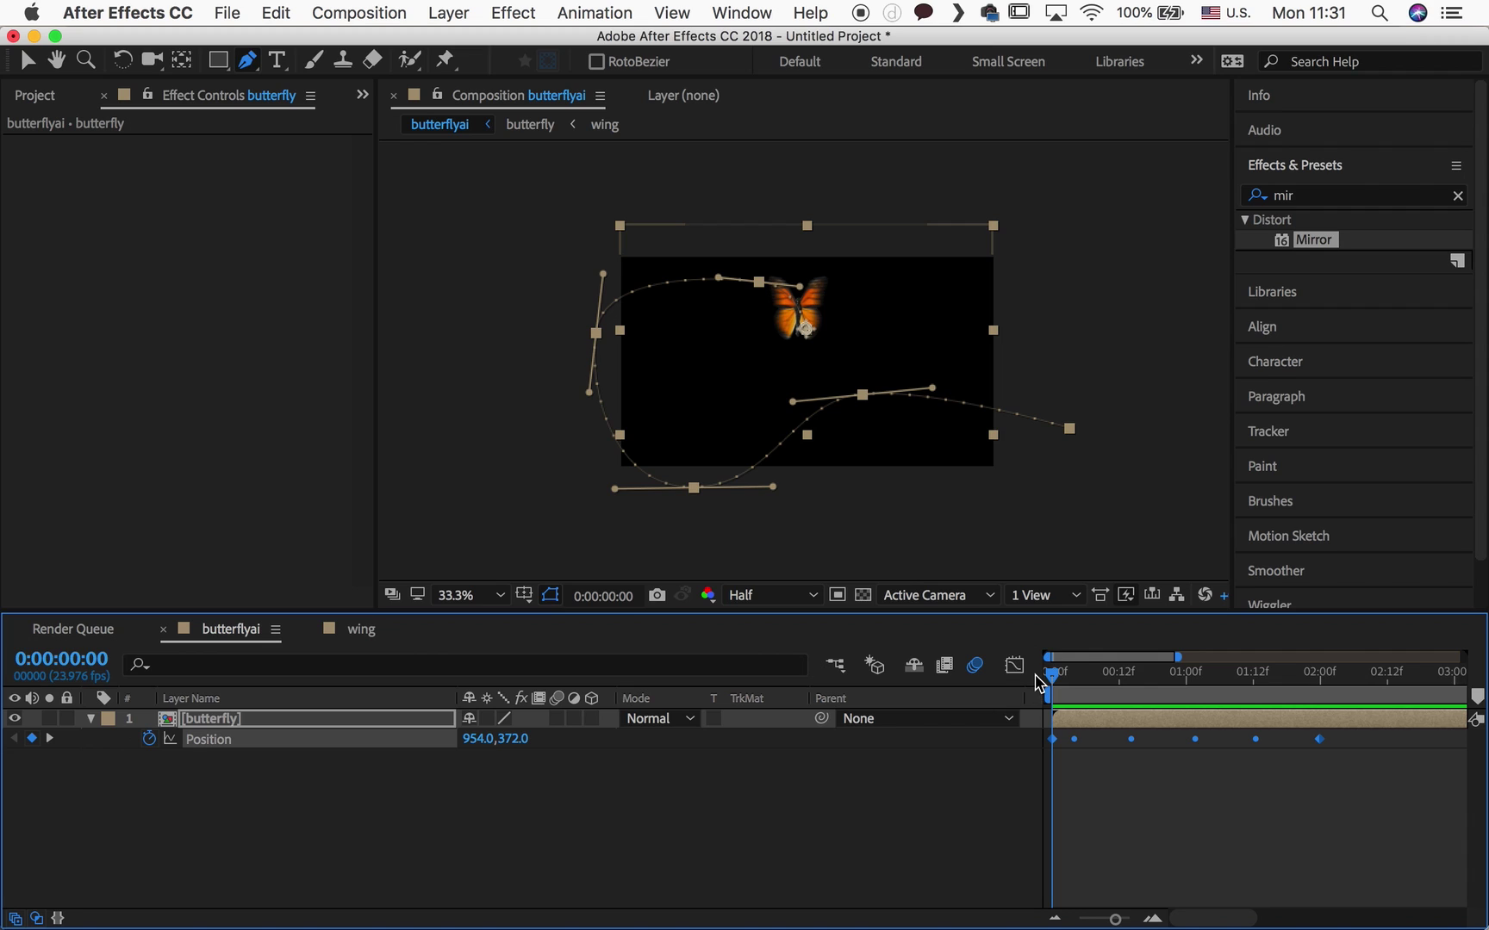
key("space")
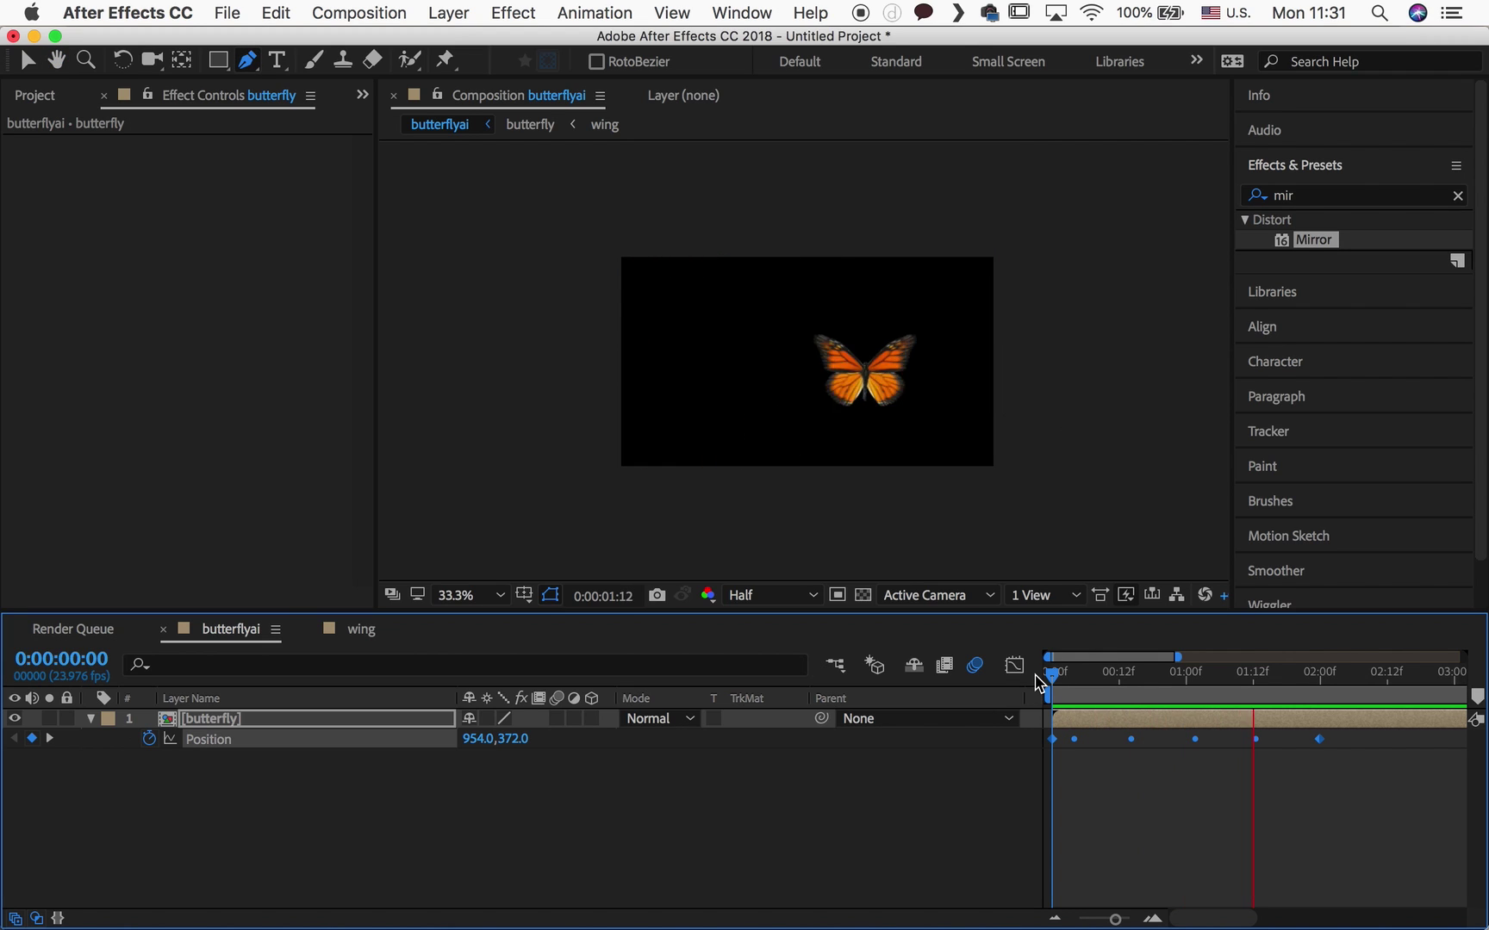
key("space")
left_click_drag(1060, 674, 1033, 689)
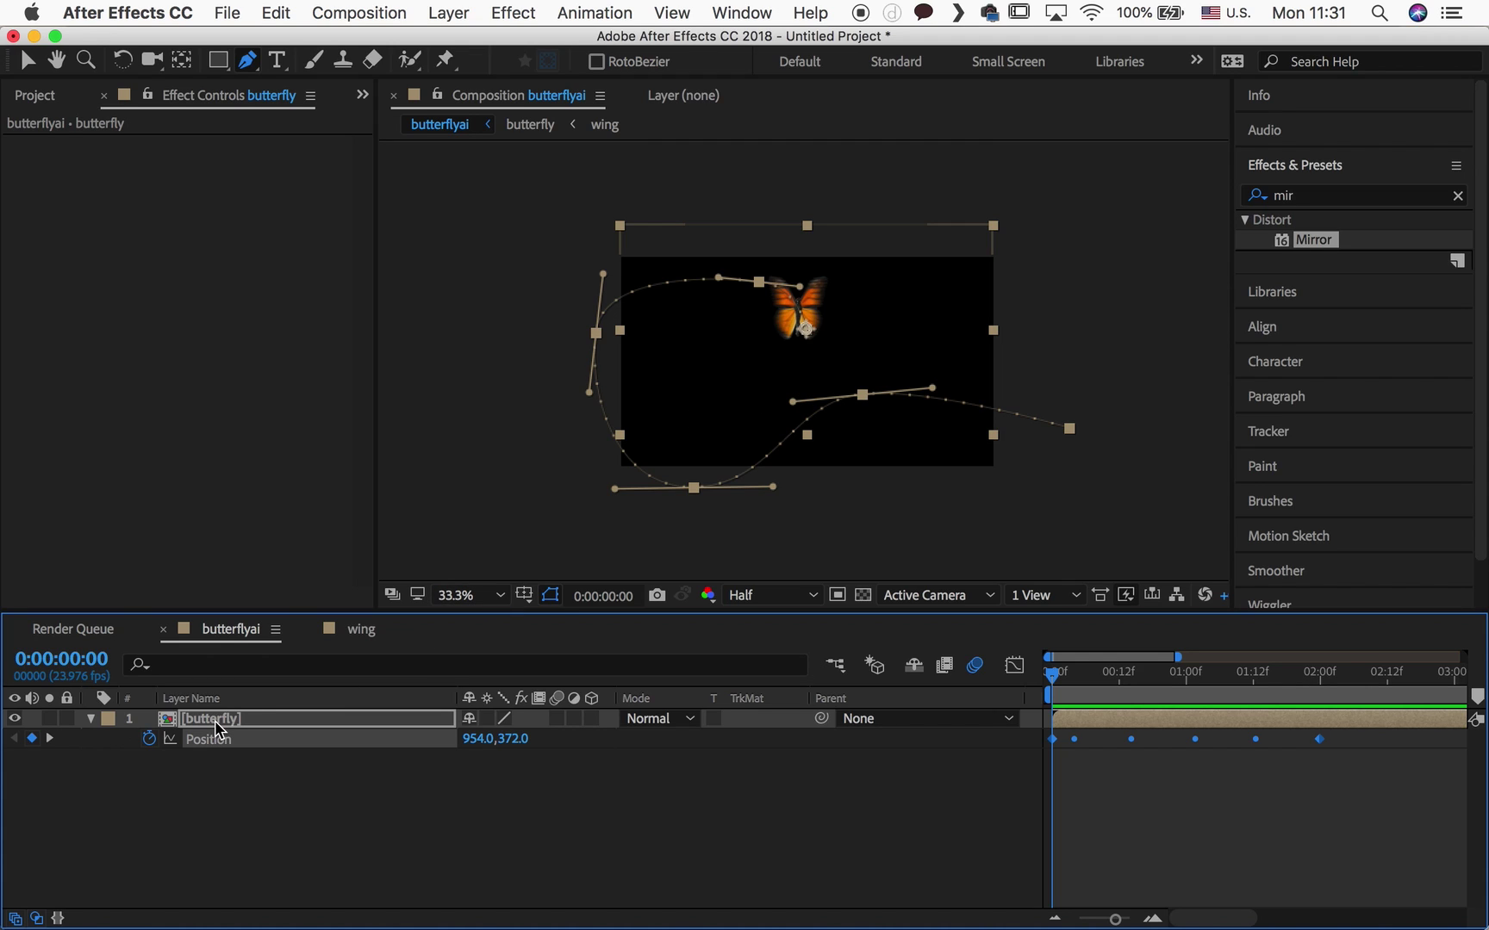
Set the butterfly layer's Auto-Orient to Orient Along Path
right_click(169, 729)
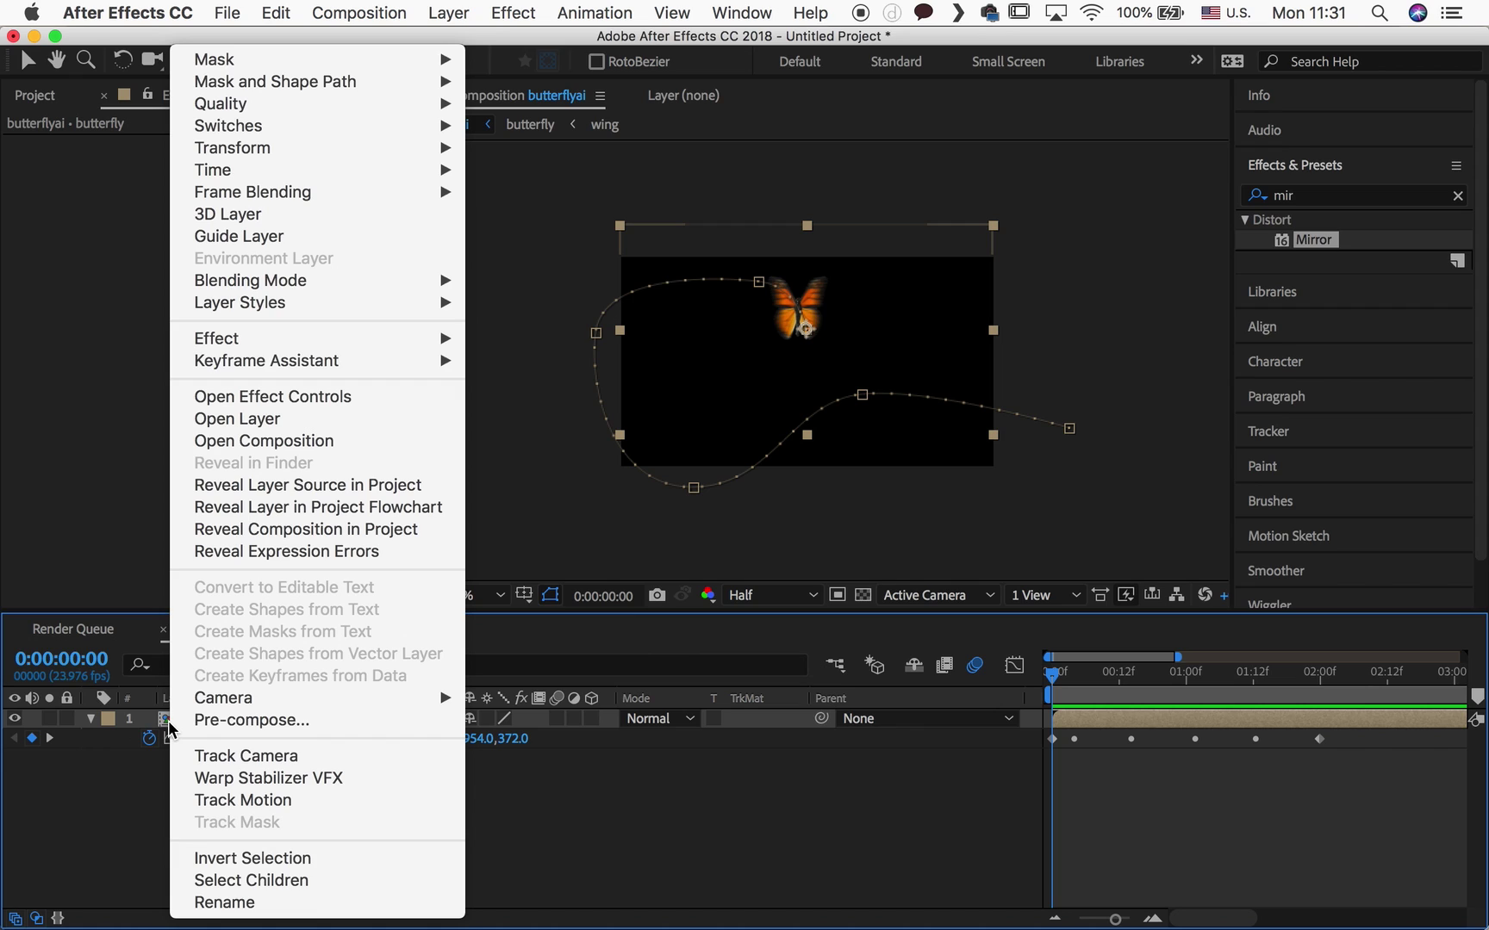
mouse_move(341, 155)
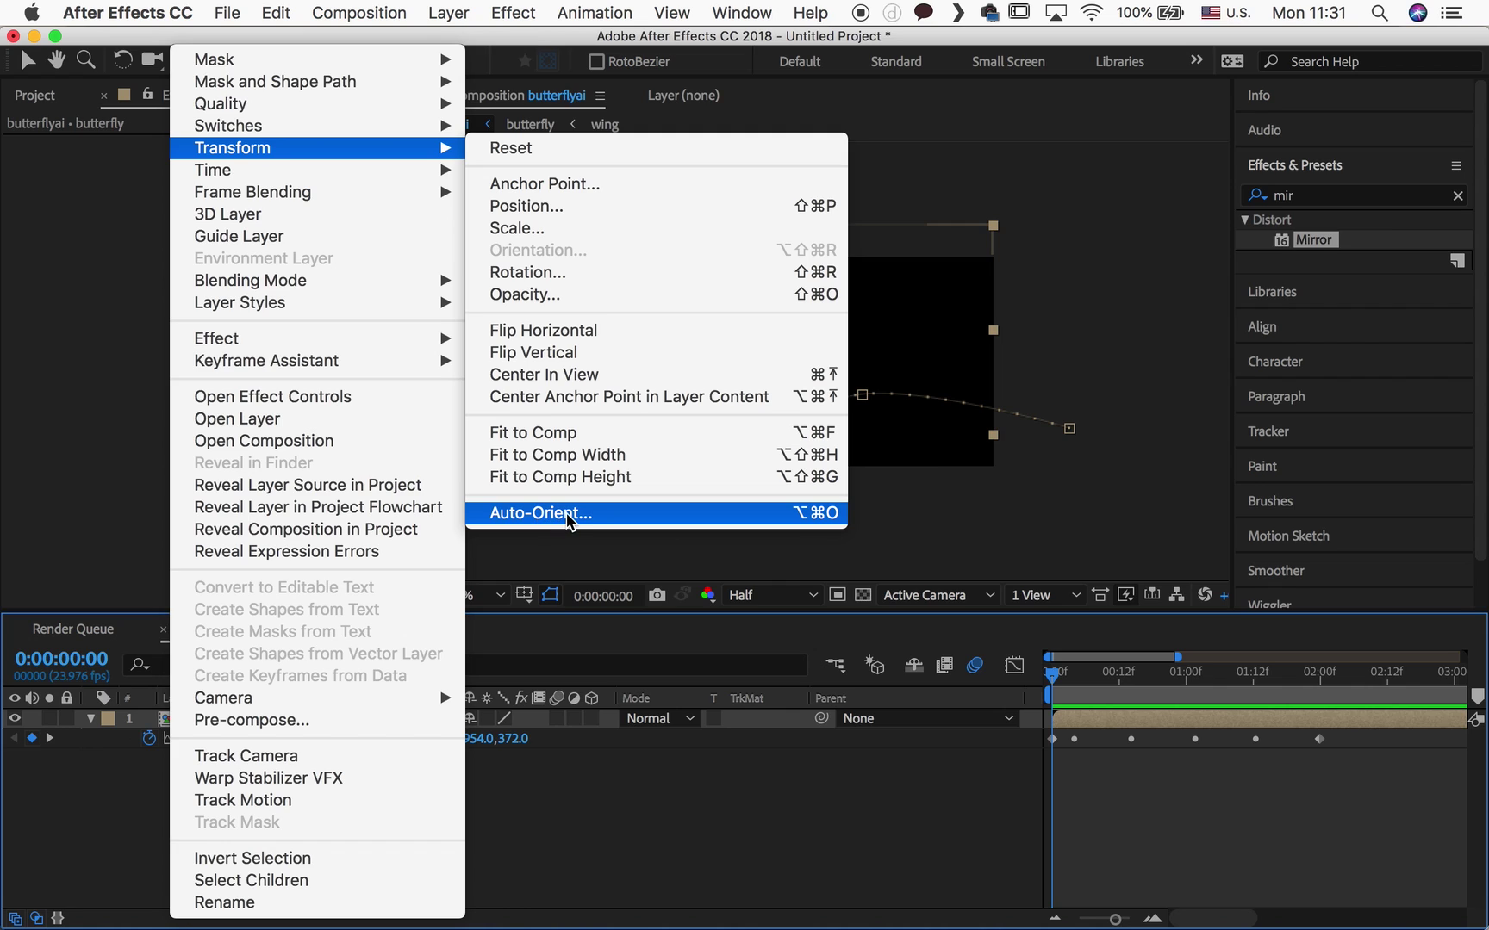
left_click(569, 514)
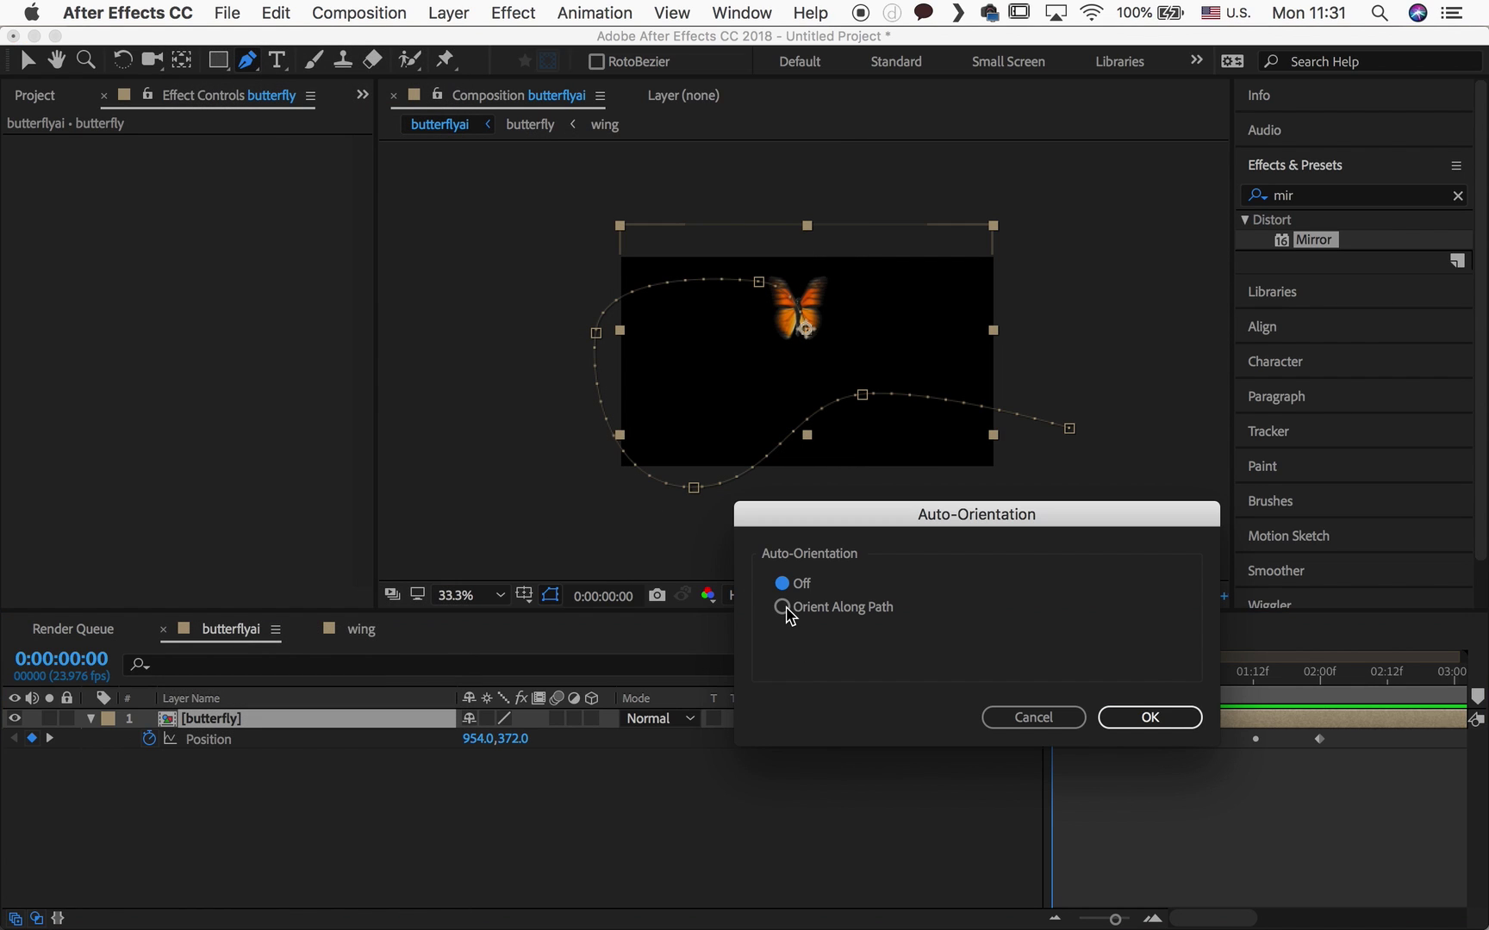
left_click(782, 607)
left_click(1113, 717)
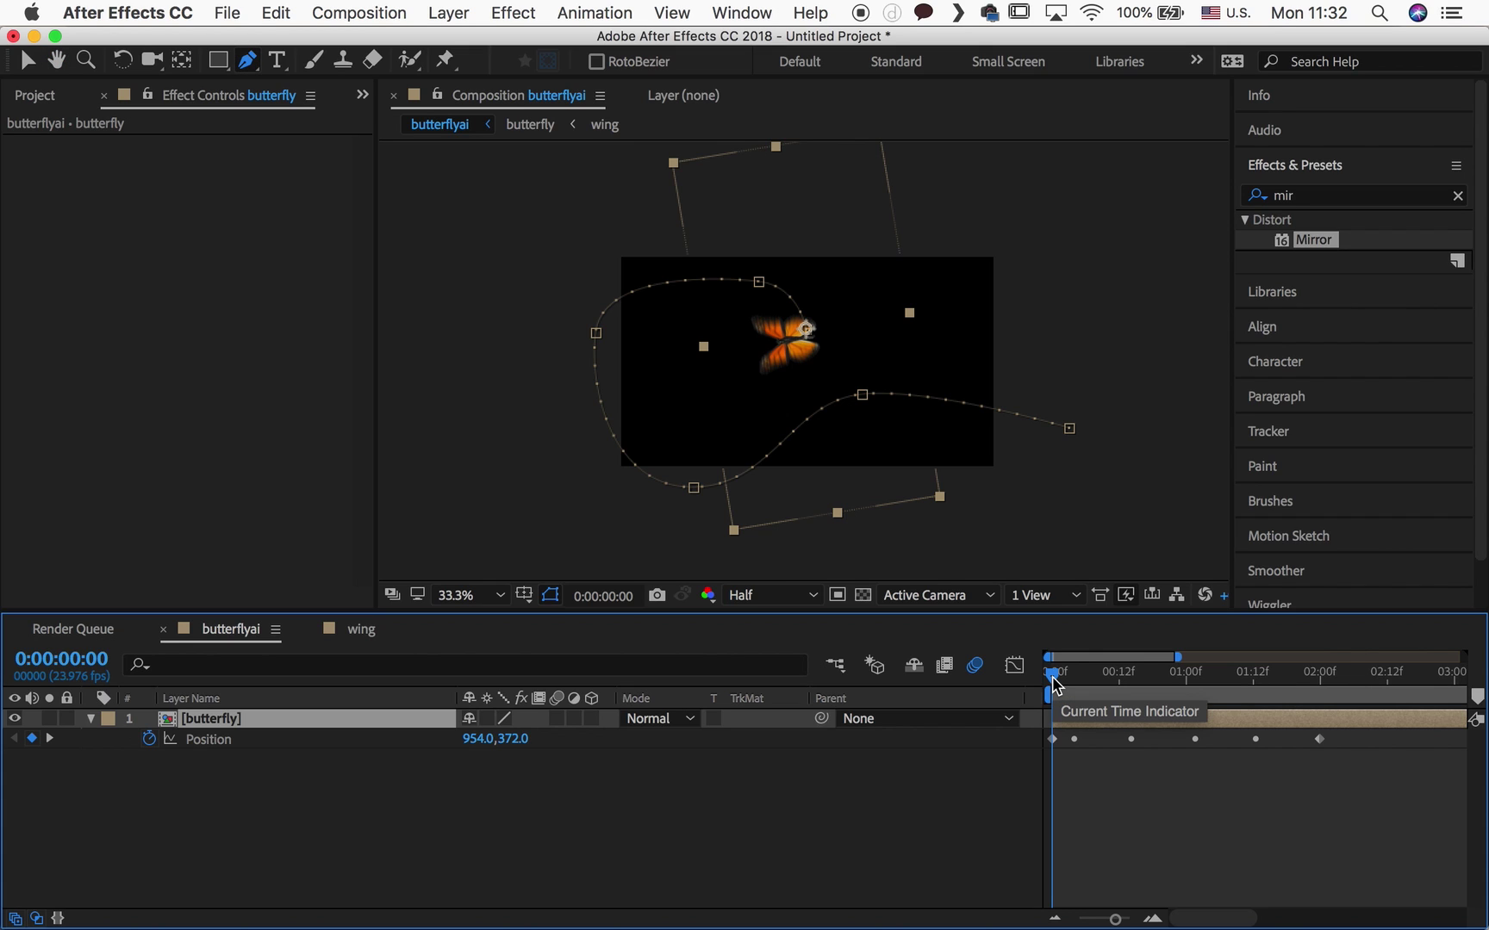
Preview the butterfly's oriented flight
key("space")
key("space")
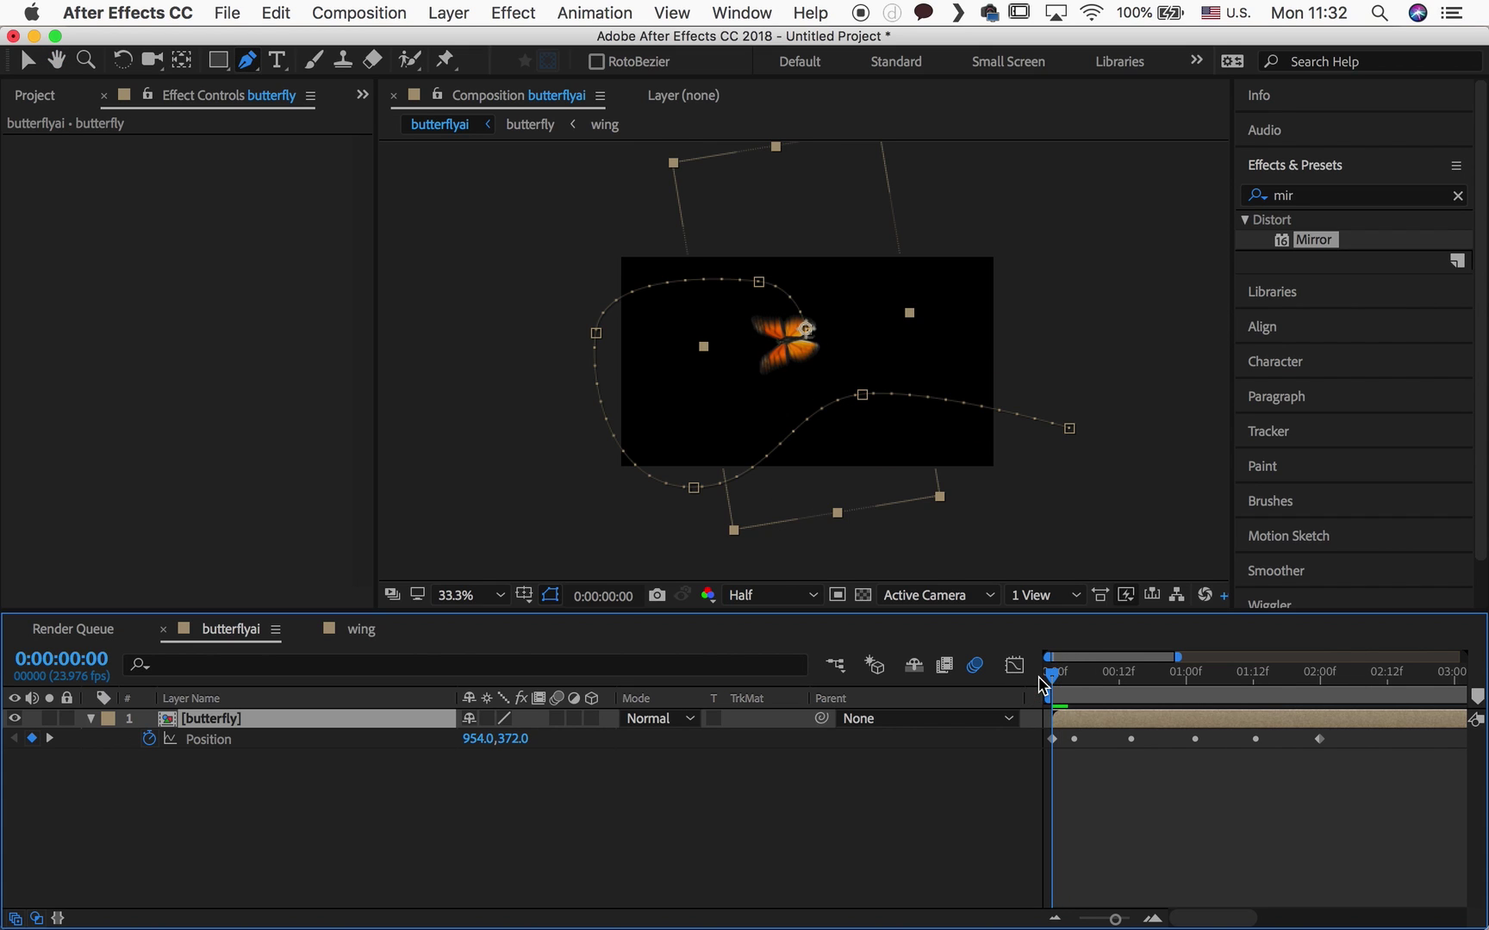
key("space")
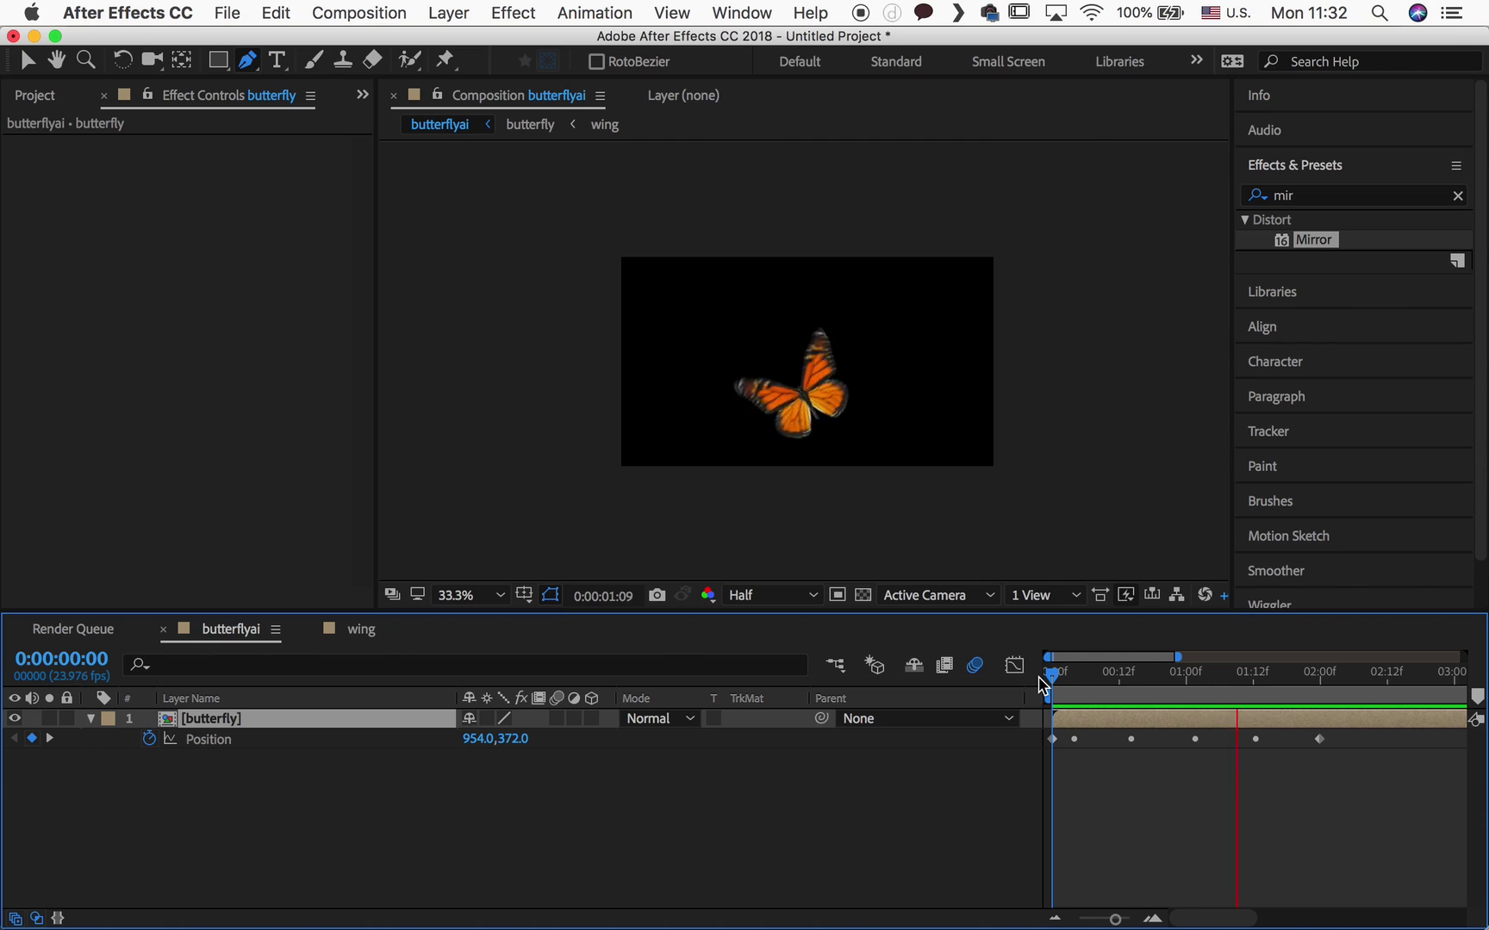
key("space")
Set the butterfly's Rotation to 0x+77.0° and preview the corrected flight
left_click(1048, 674)
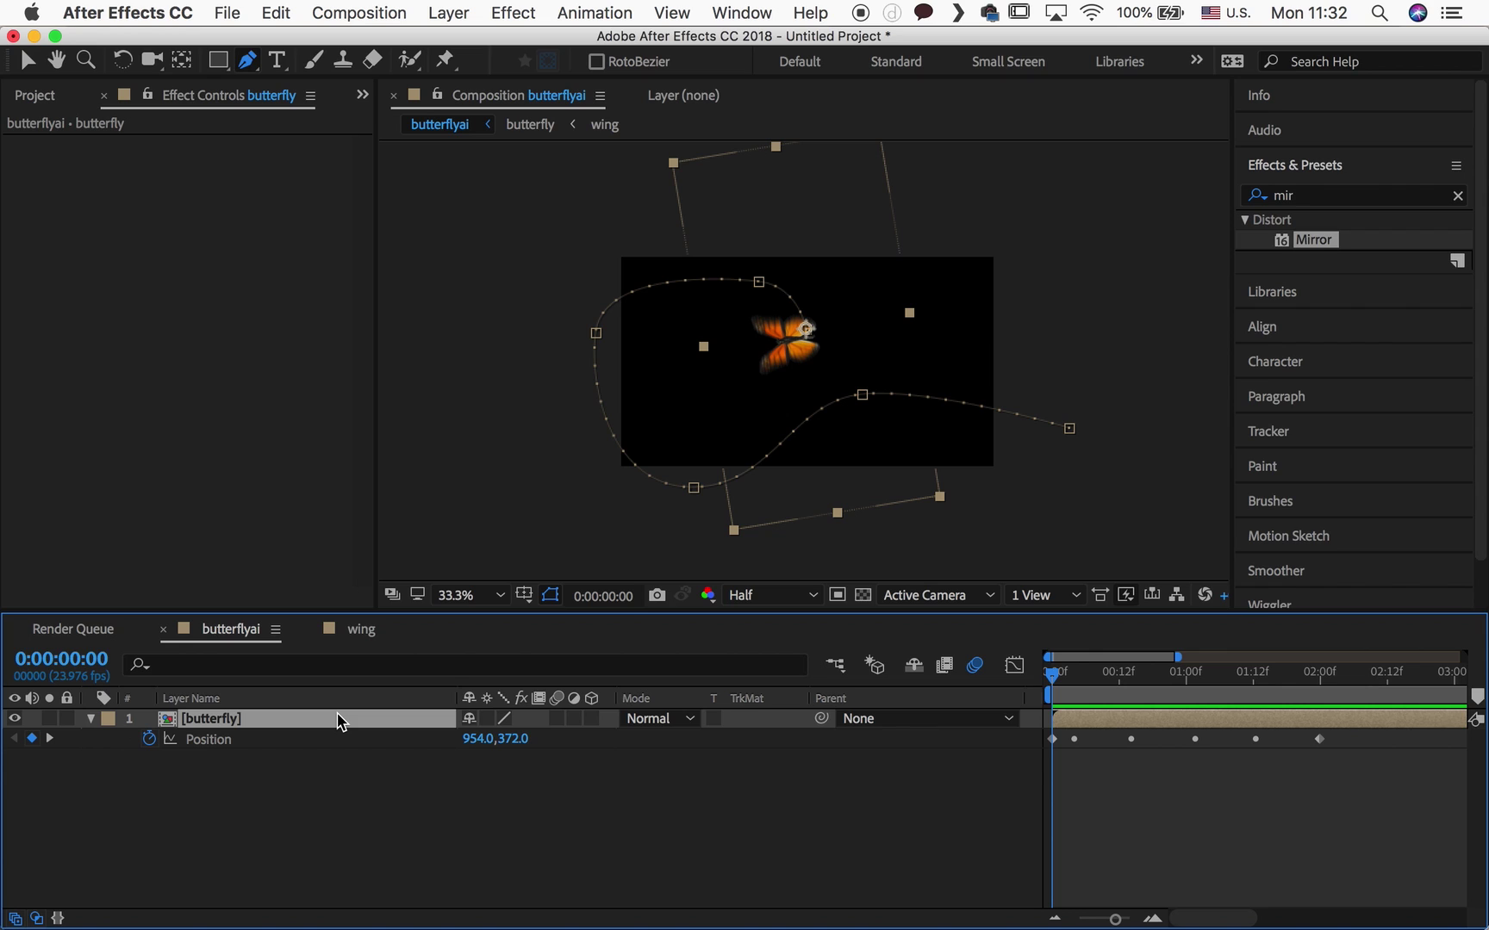
key("r")
left_click_drag(493, 742, 573, 734)
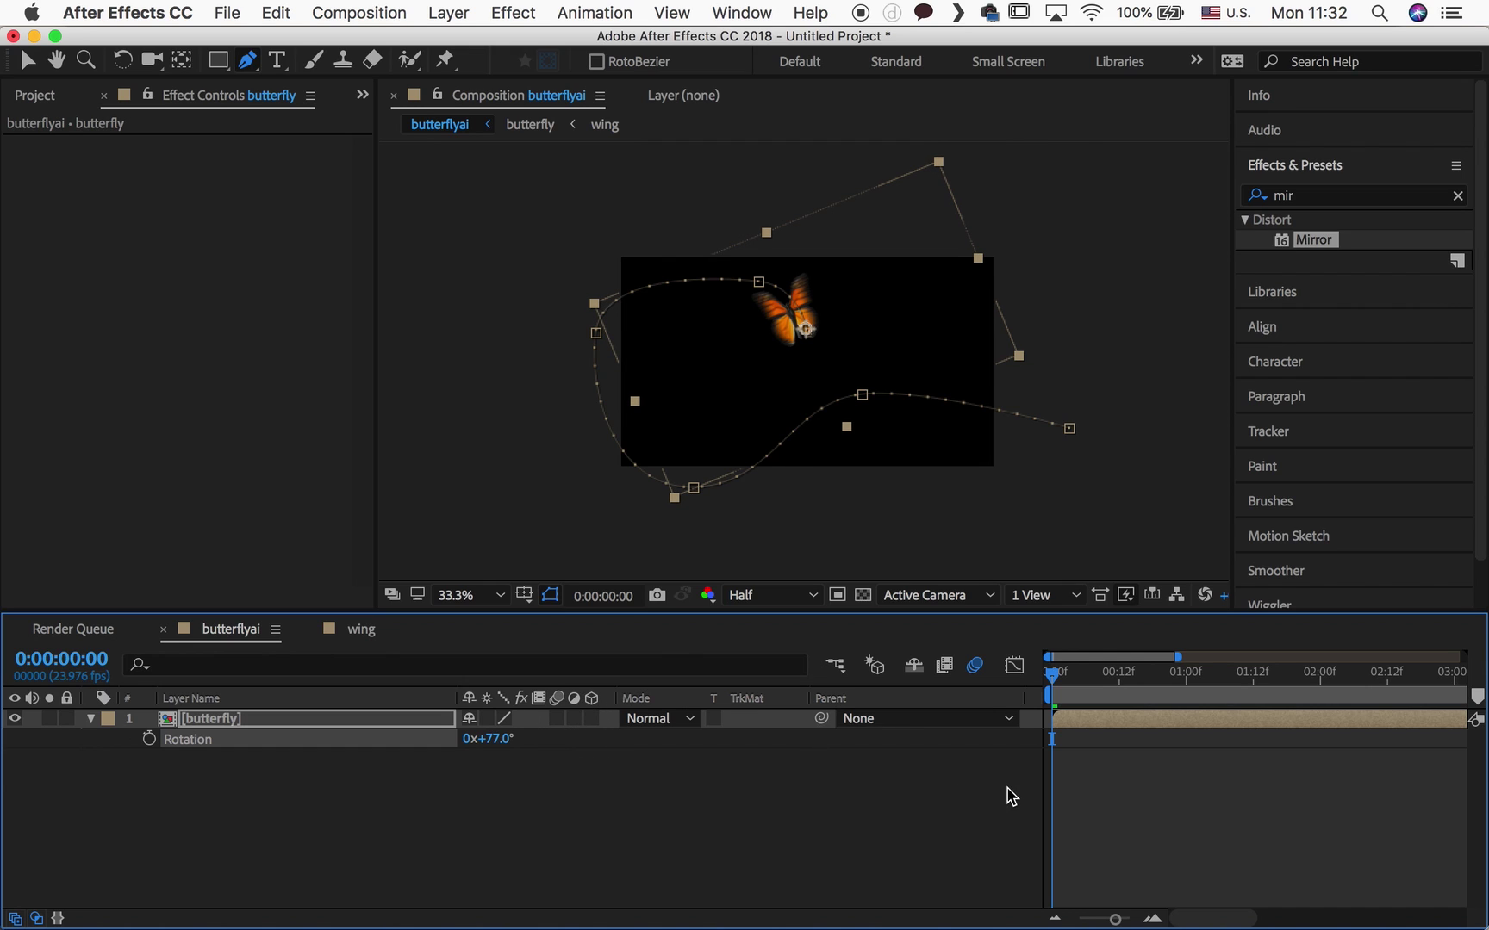
left_click_drag(1073, 682, 1040, 681)
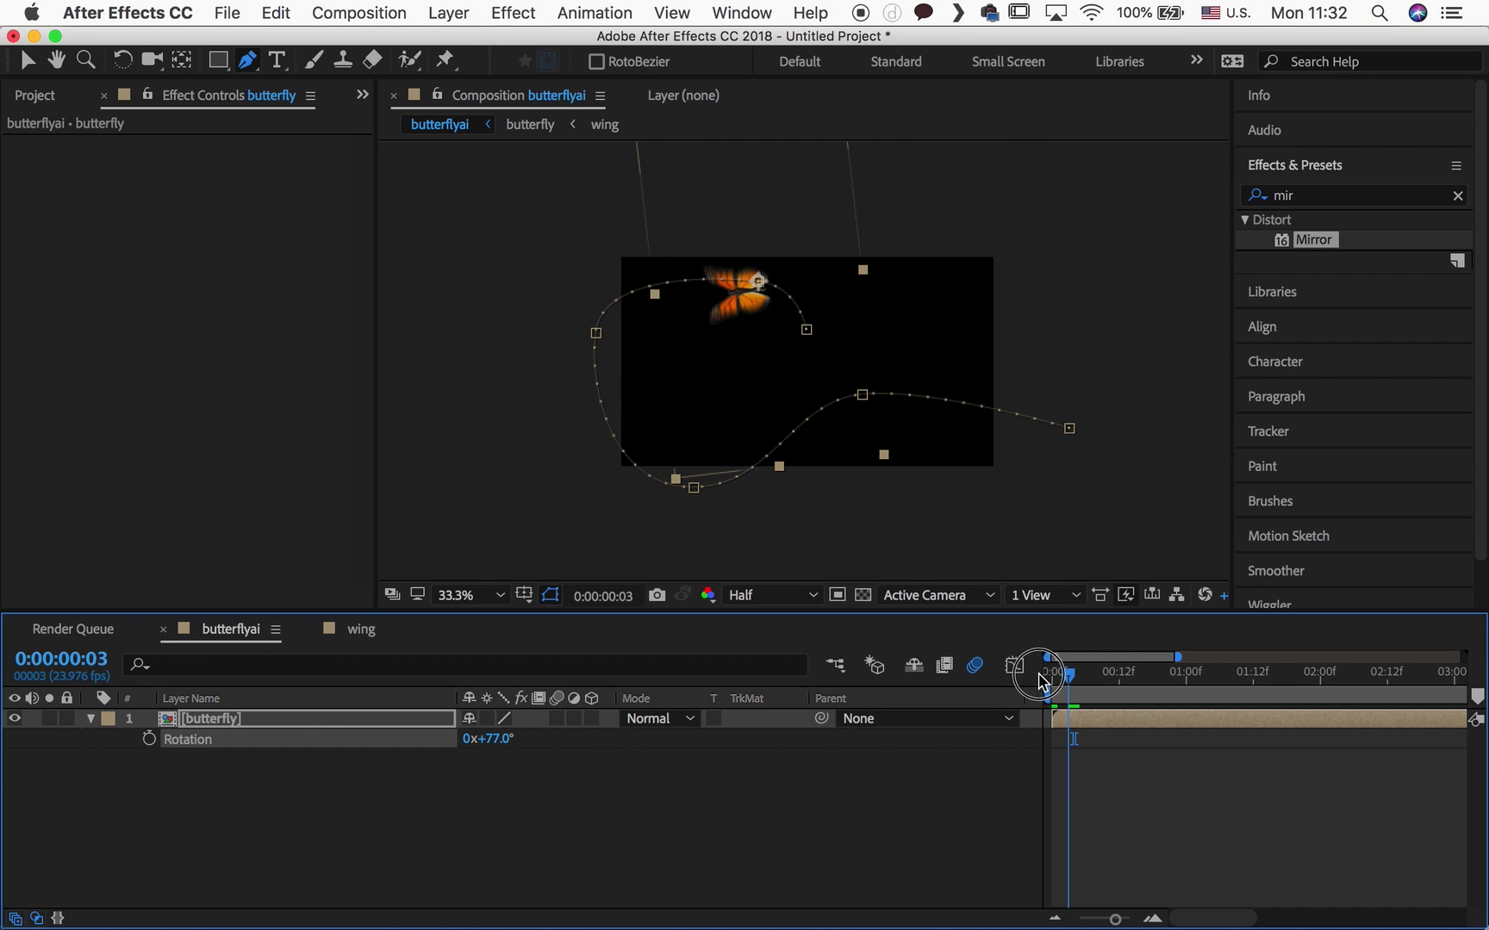
key("space")
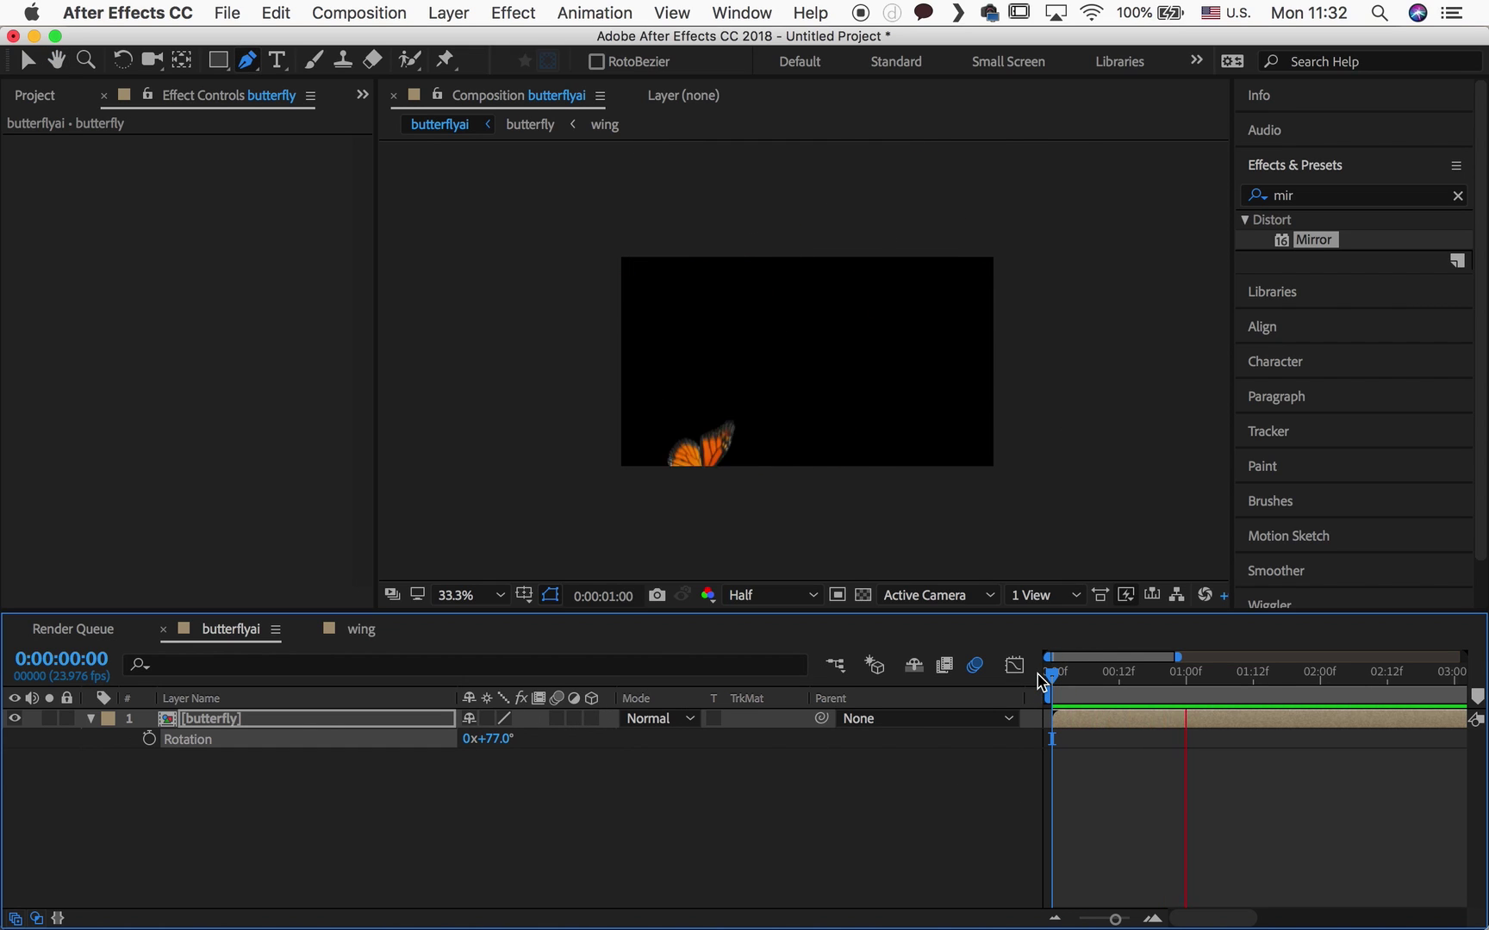
key("space")
Import bush-d35lcel.jpg from the Desktop's youtube folder via File > Import > File
key("g")
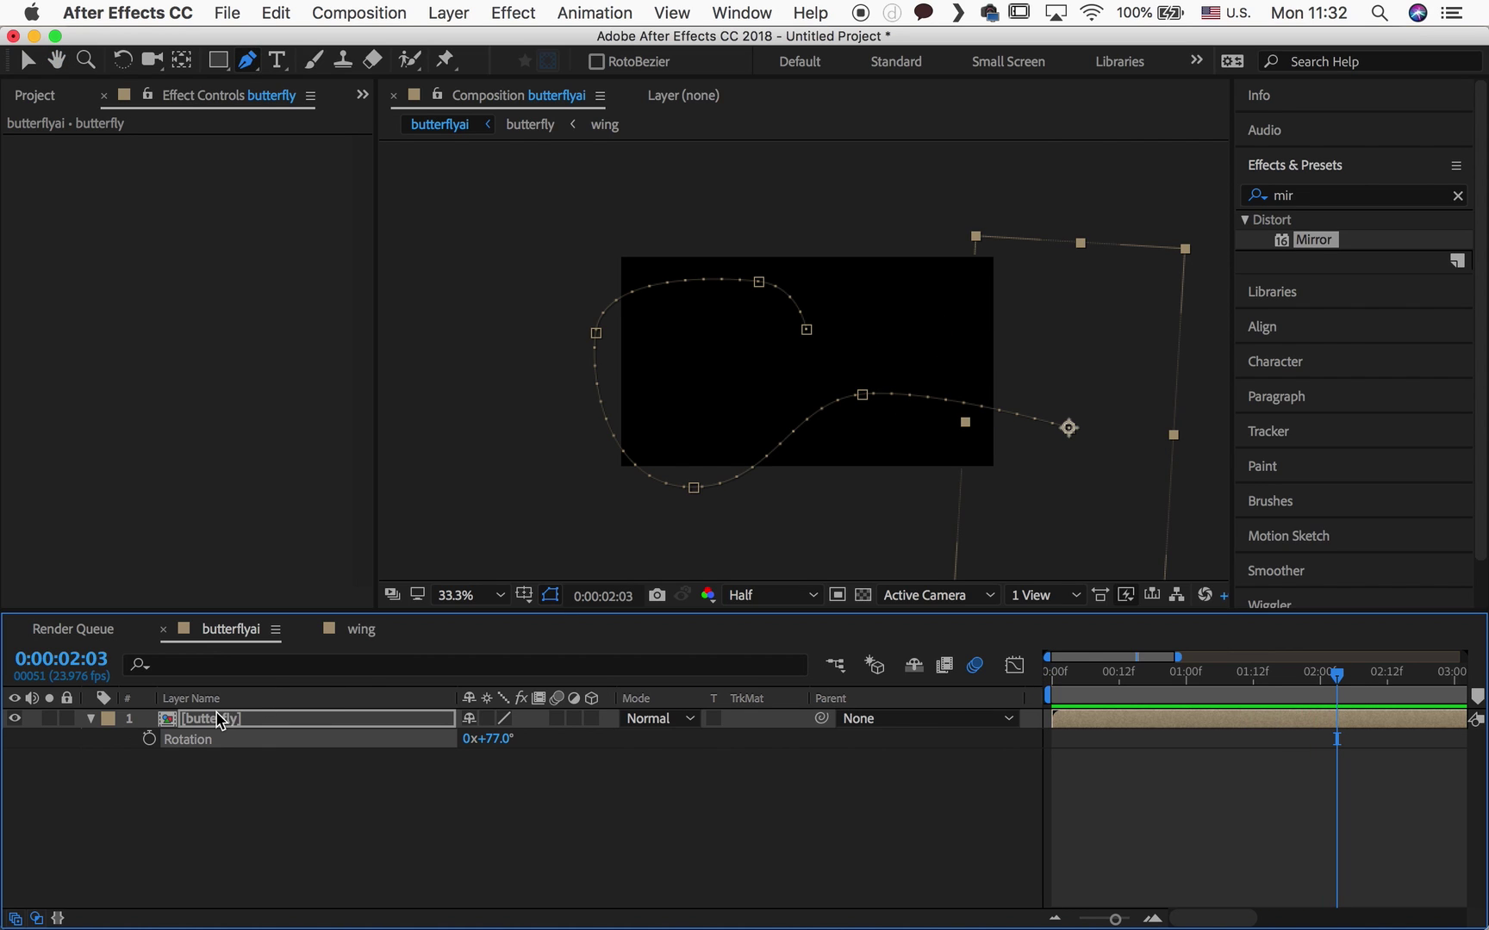
left_click(226, 12)
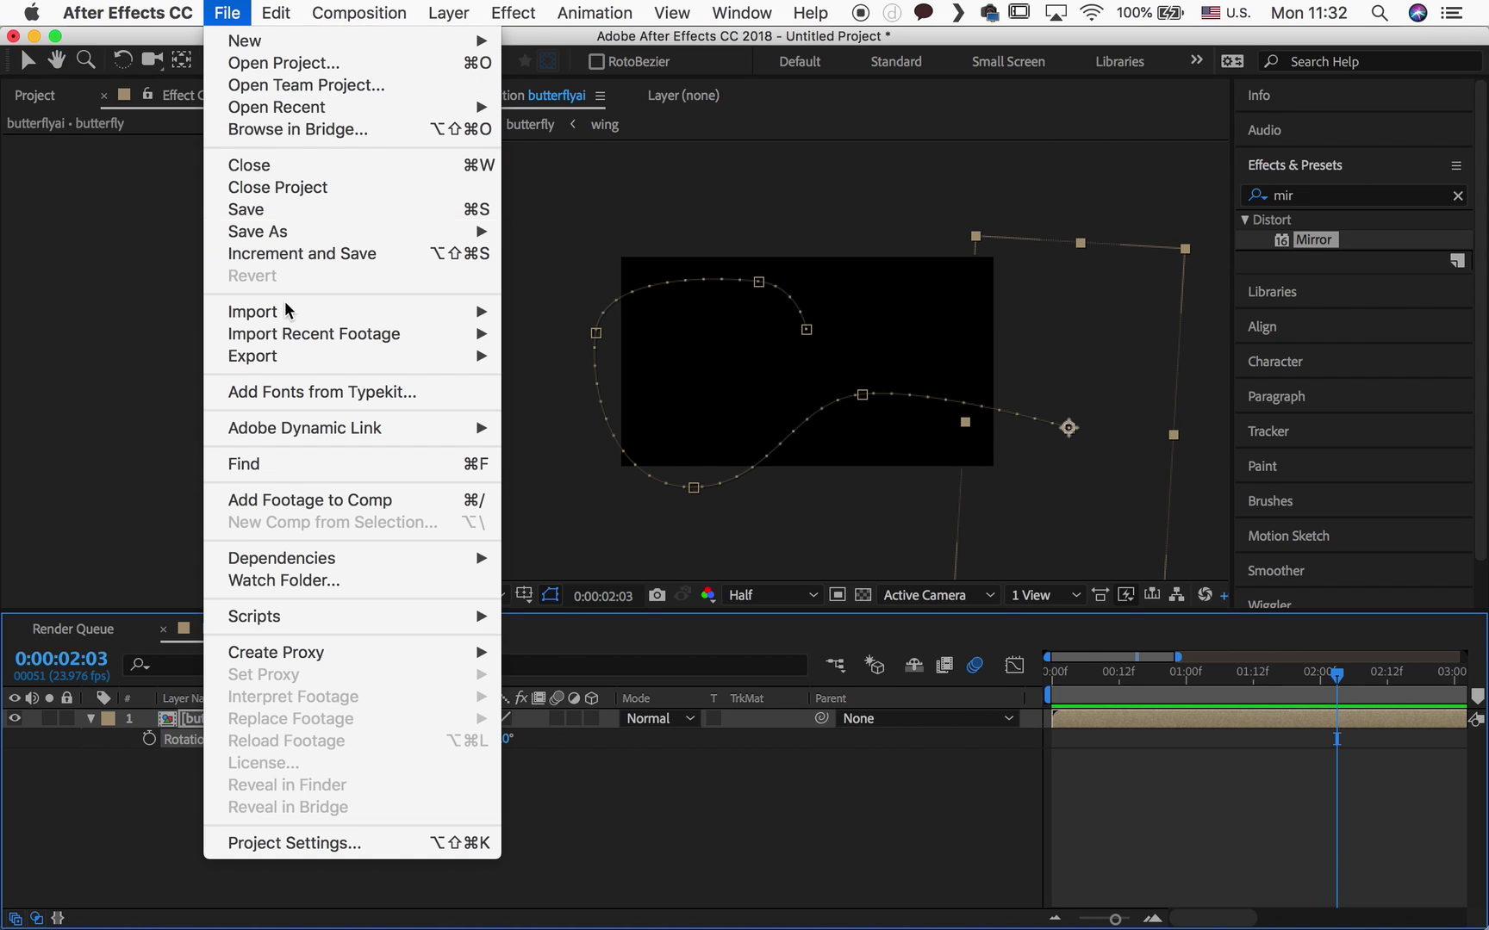
mouse_move(406, 310)
left_click(529, 316)
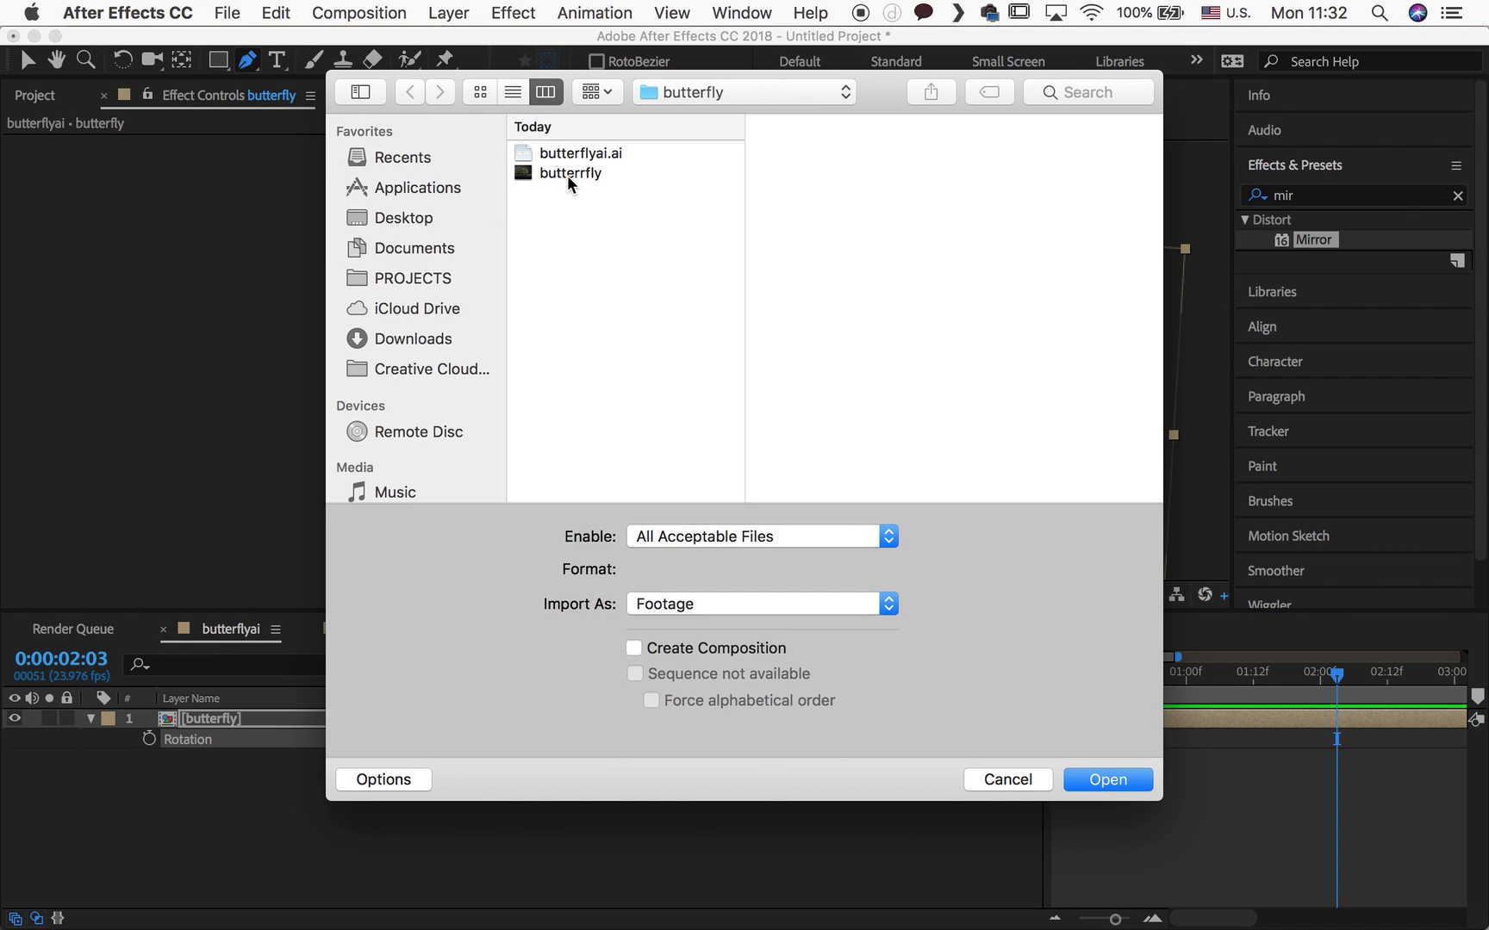
left_click(566, 175)
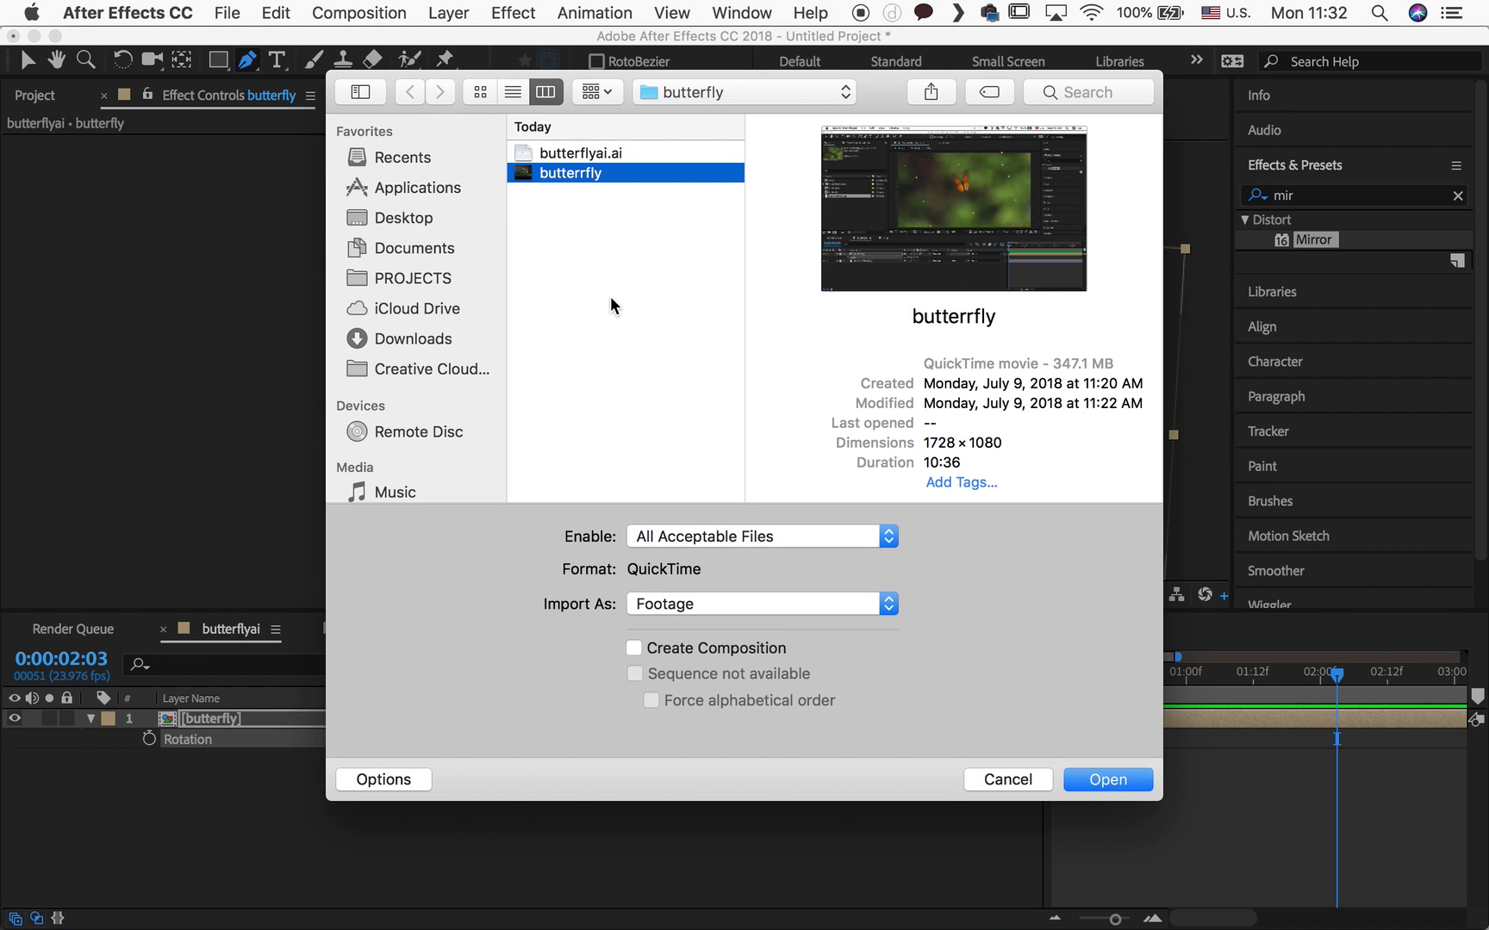
left_click(608, 153)
left_click(742, 93)
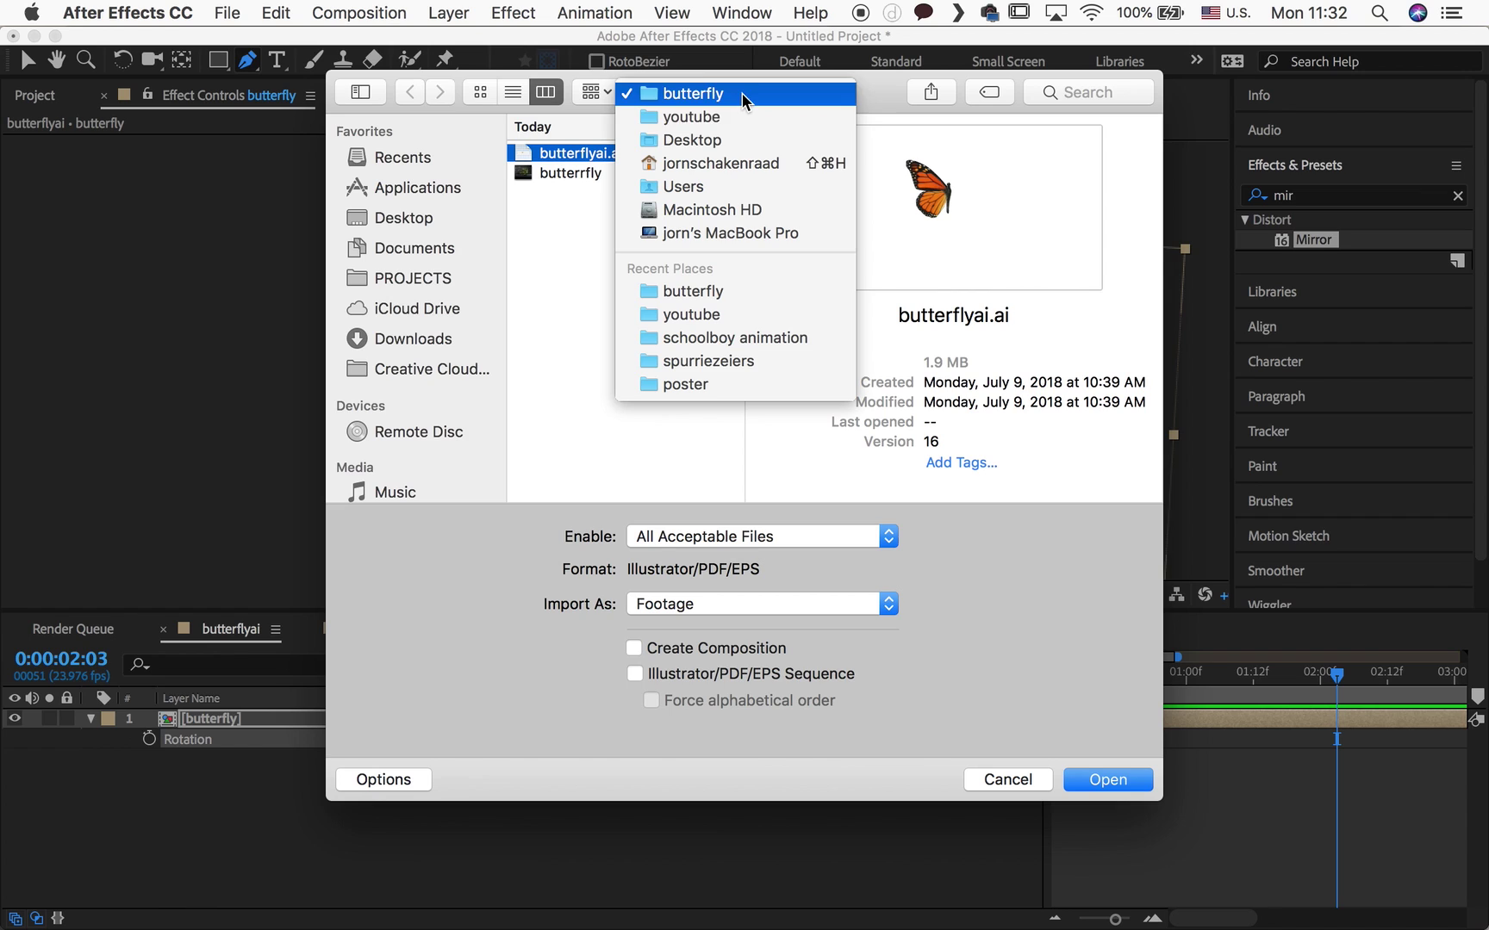
left_click(703, 117)
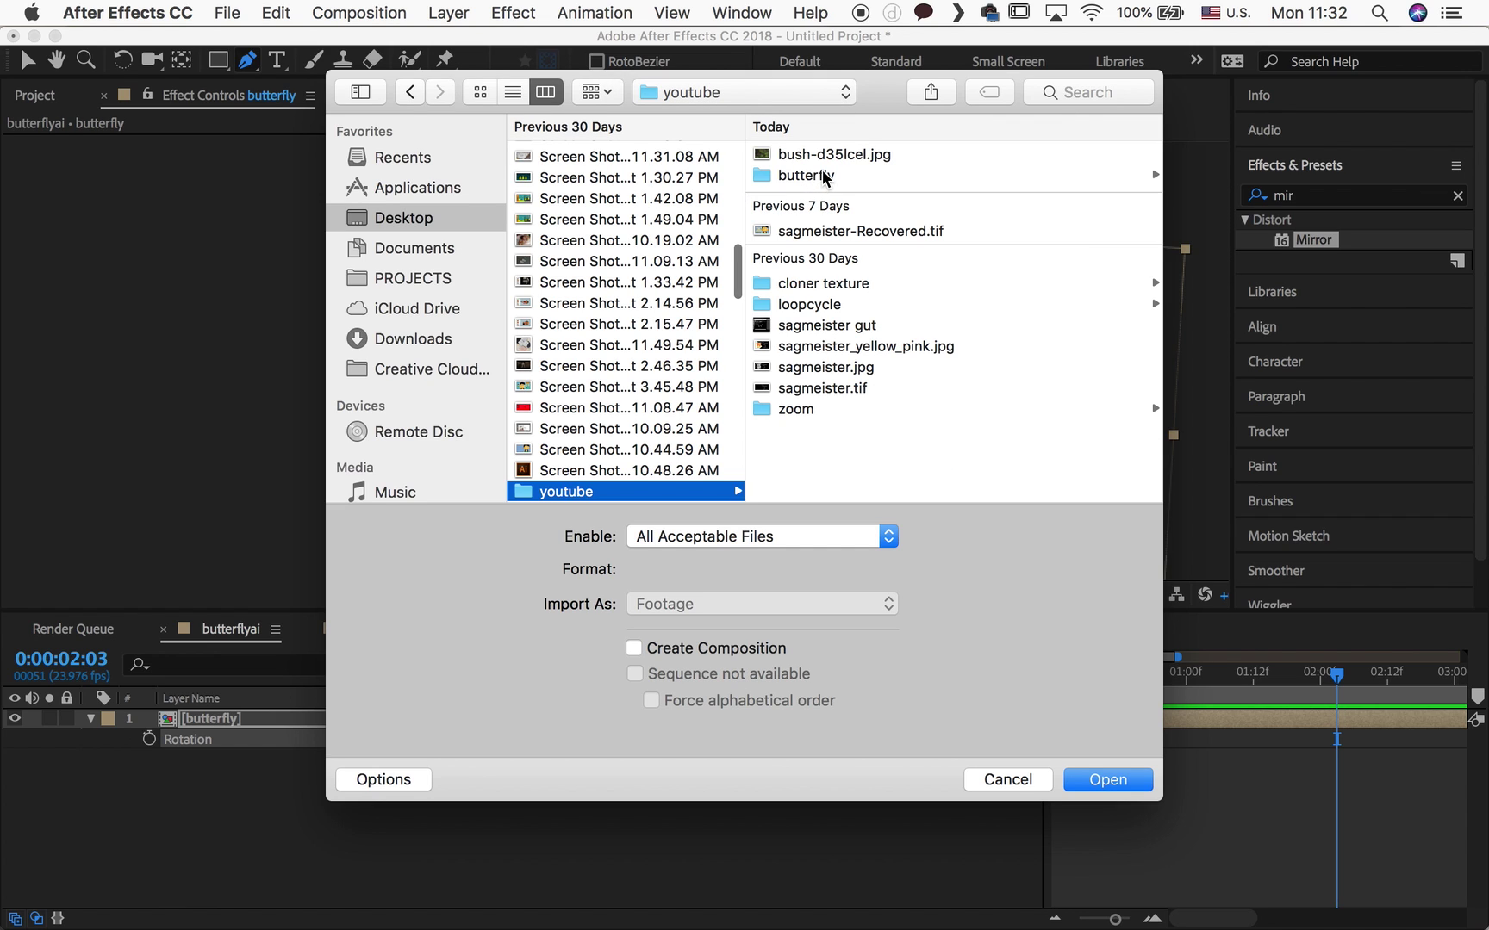
left_click(823, 155)
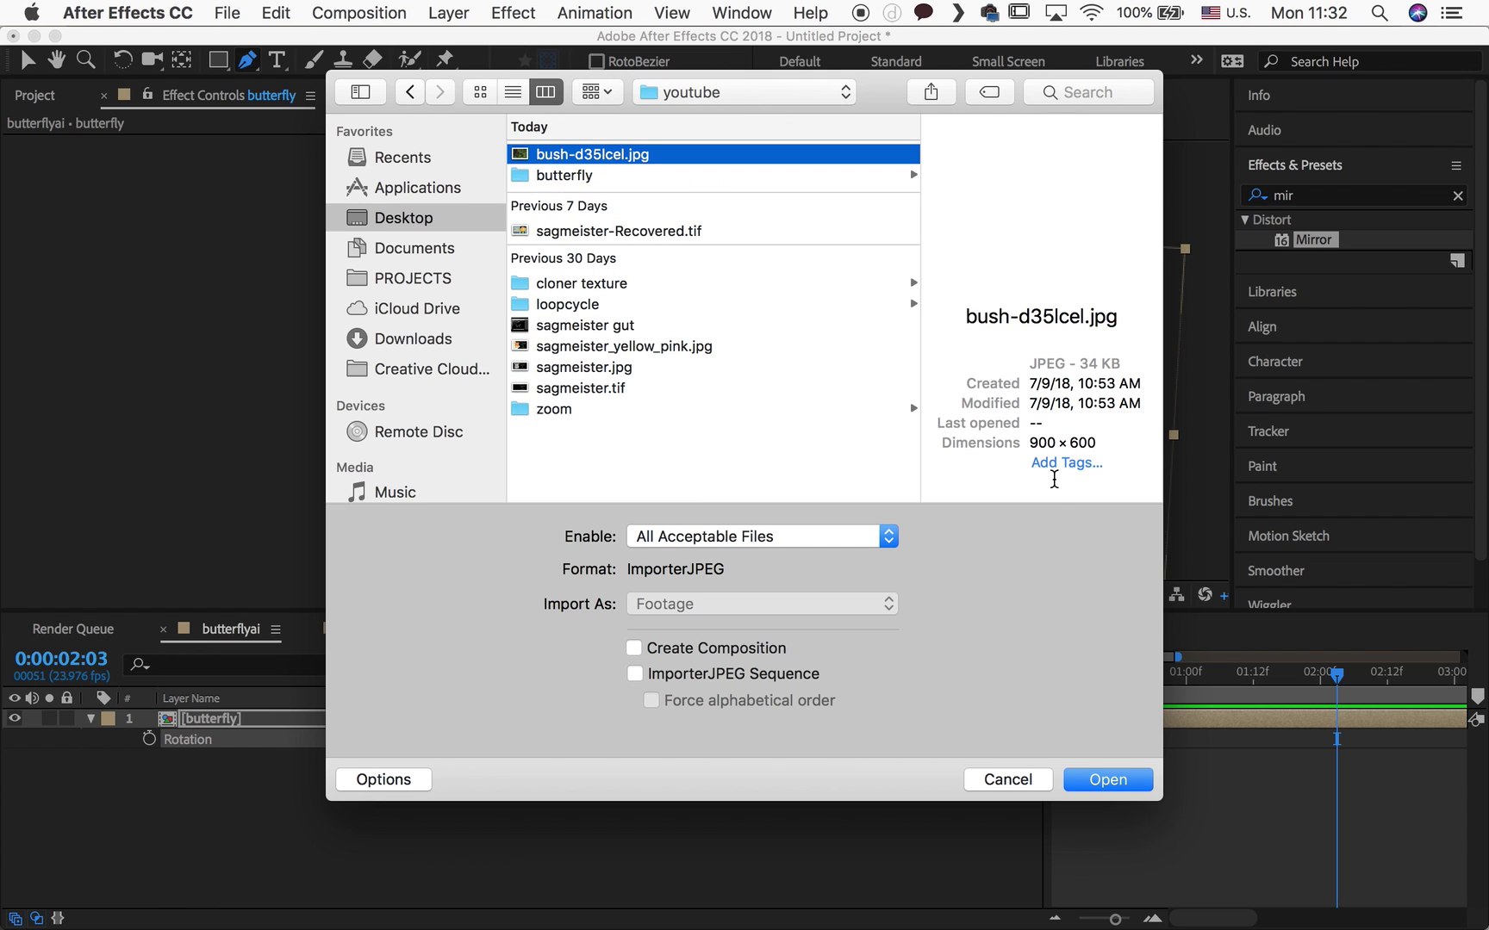
left_click(1106, 780)
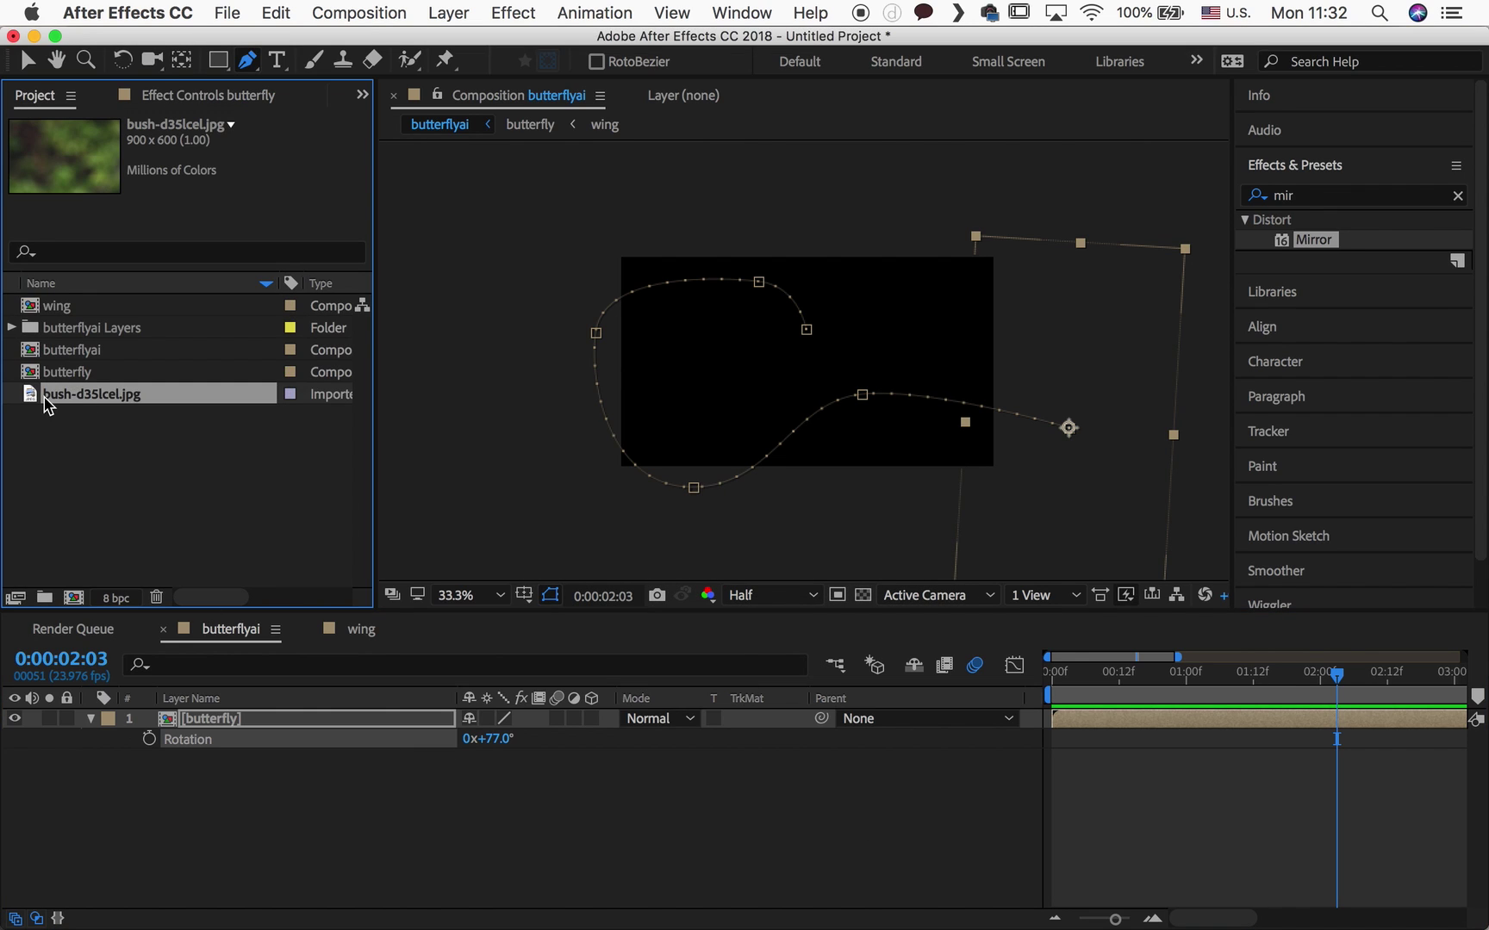
Place bush-d35lcel.jpg beneath the butterfly layer and scale it to 234%
left_click_drag(47, 404, 95, 762)
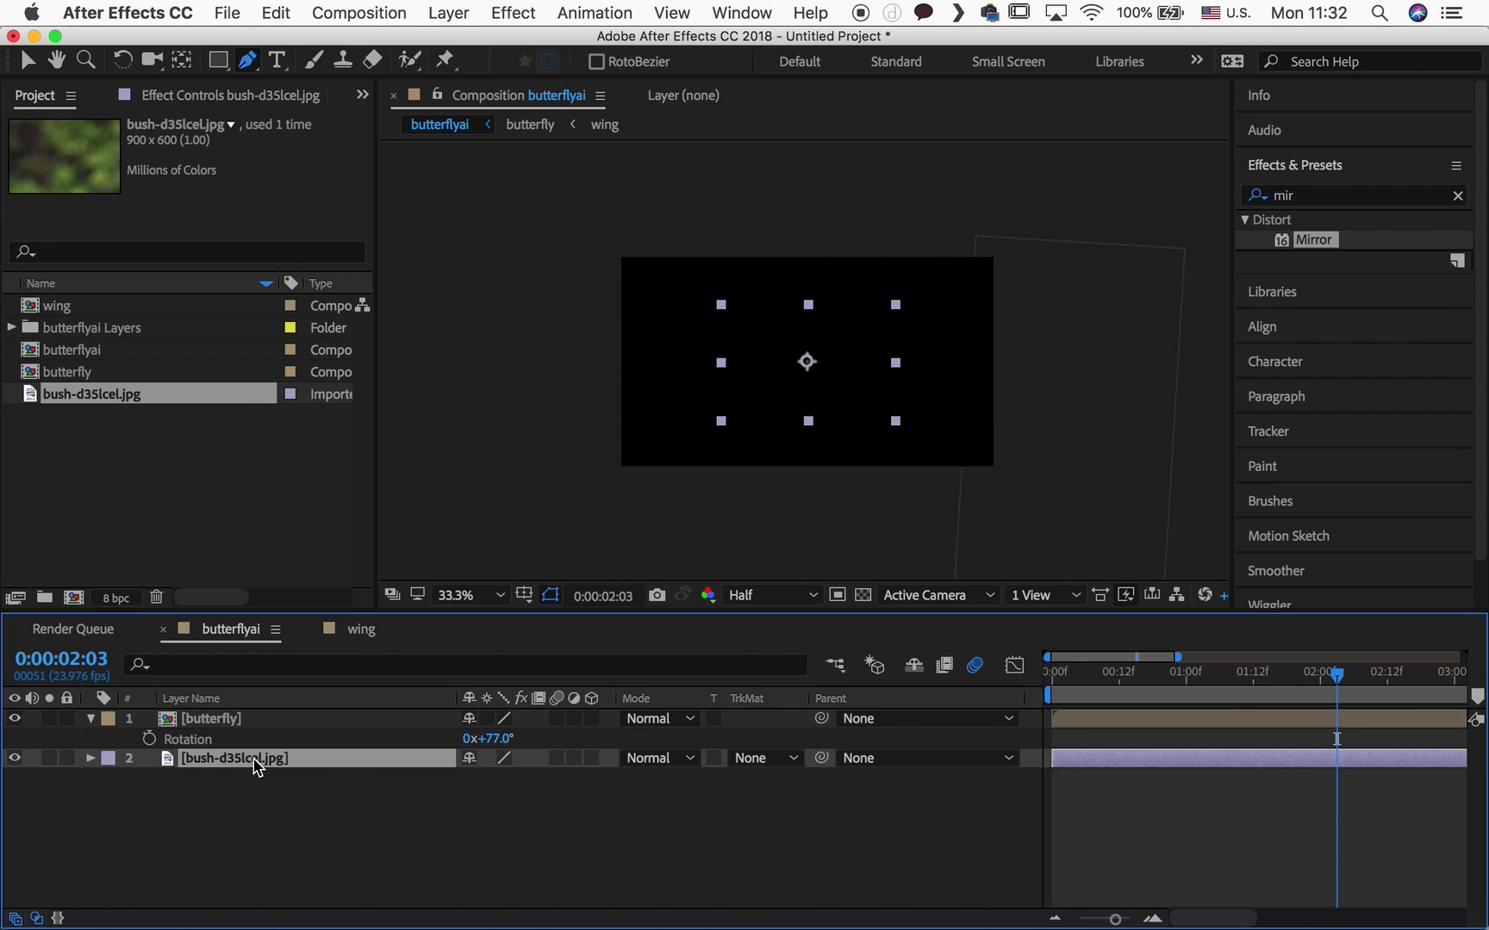
key("s")
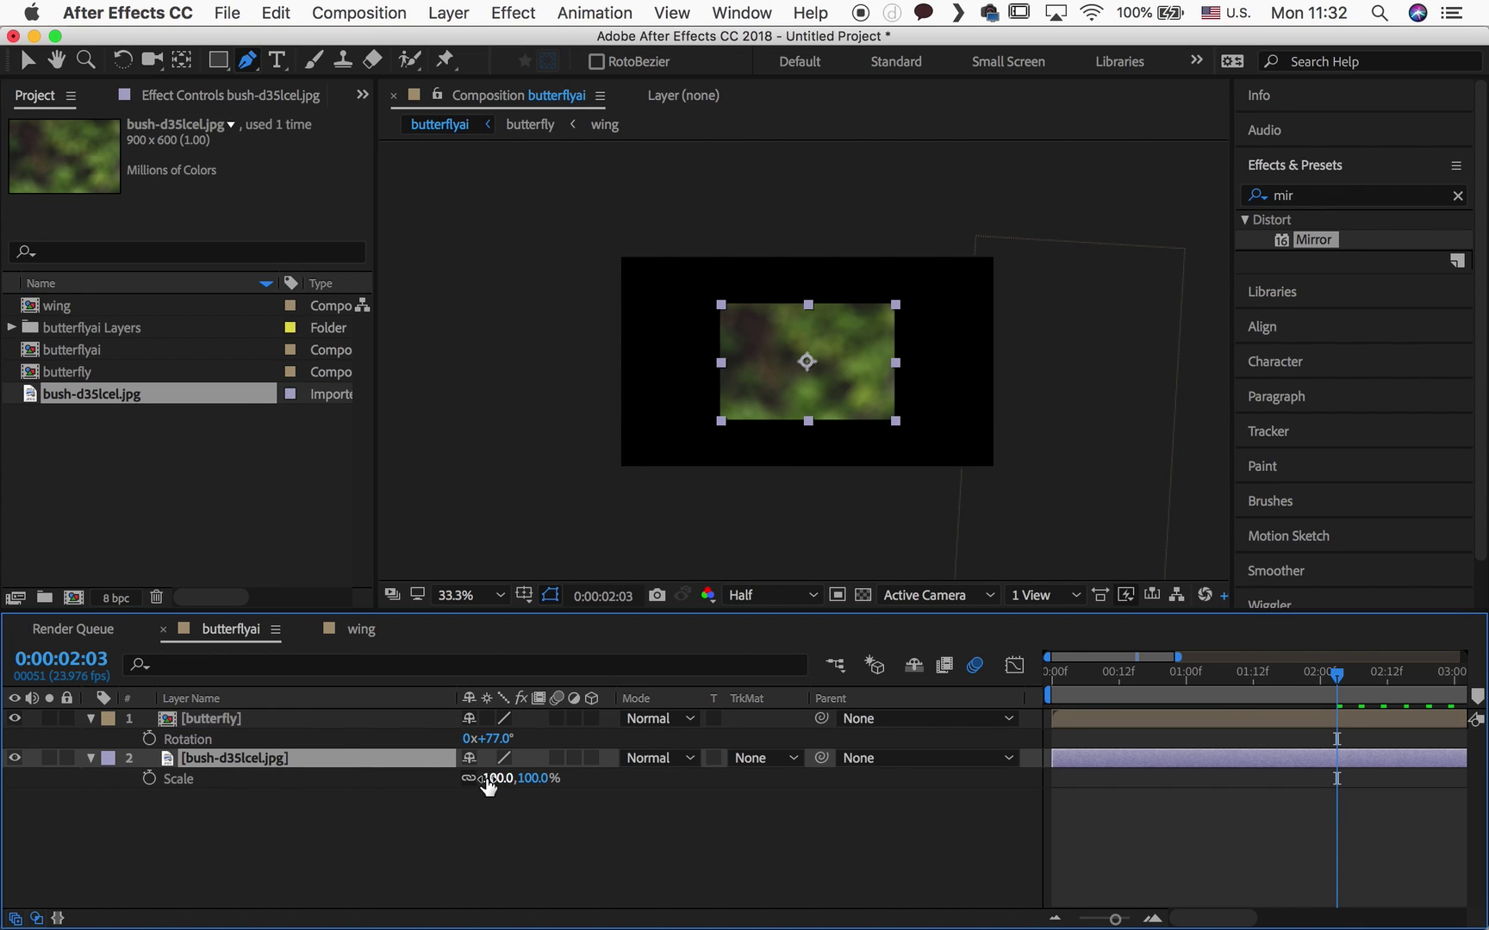
left_click_drag(495, 779, 631, 764)
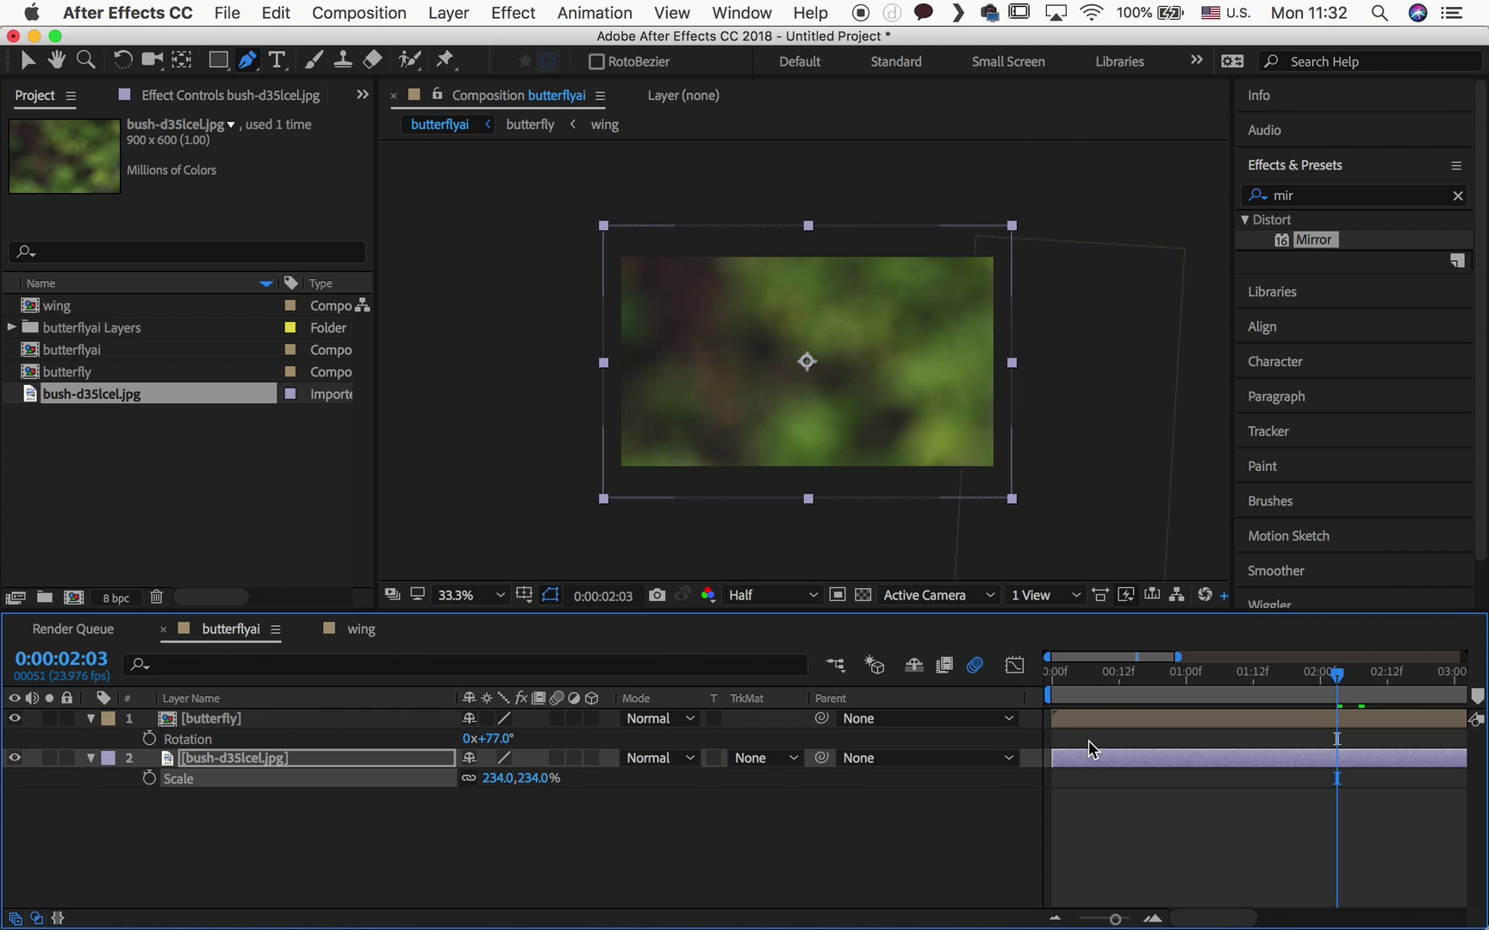
left_click_drag(1074, 678, 1027, 683)
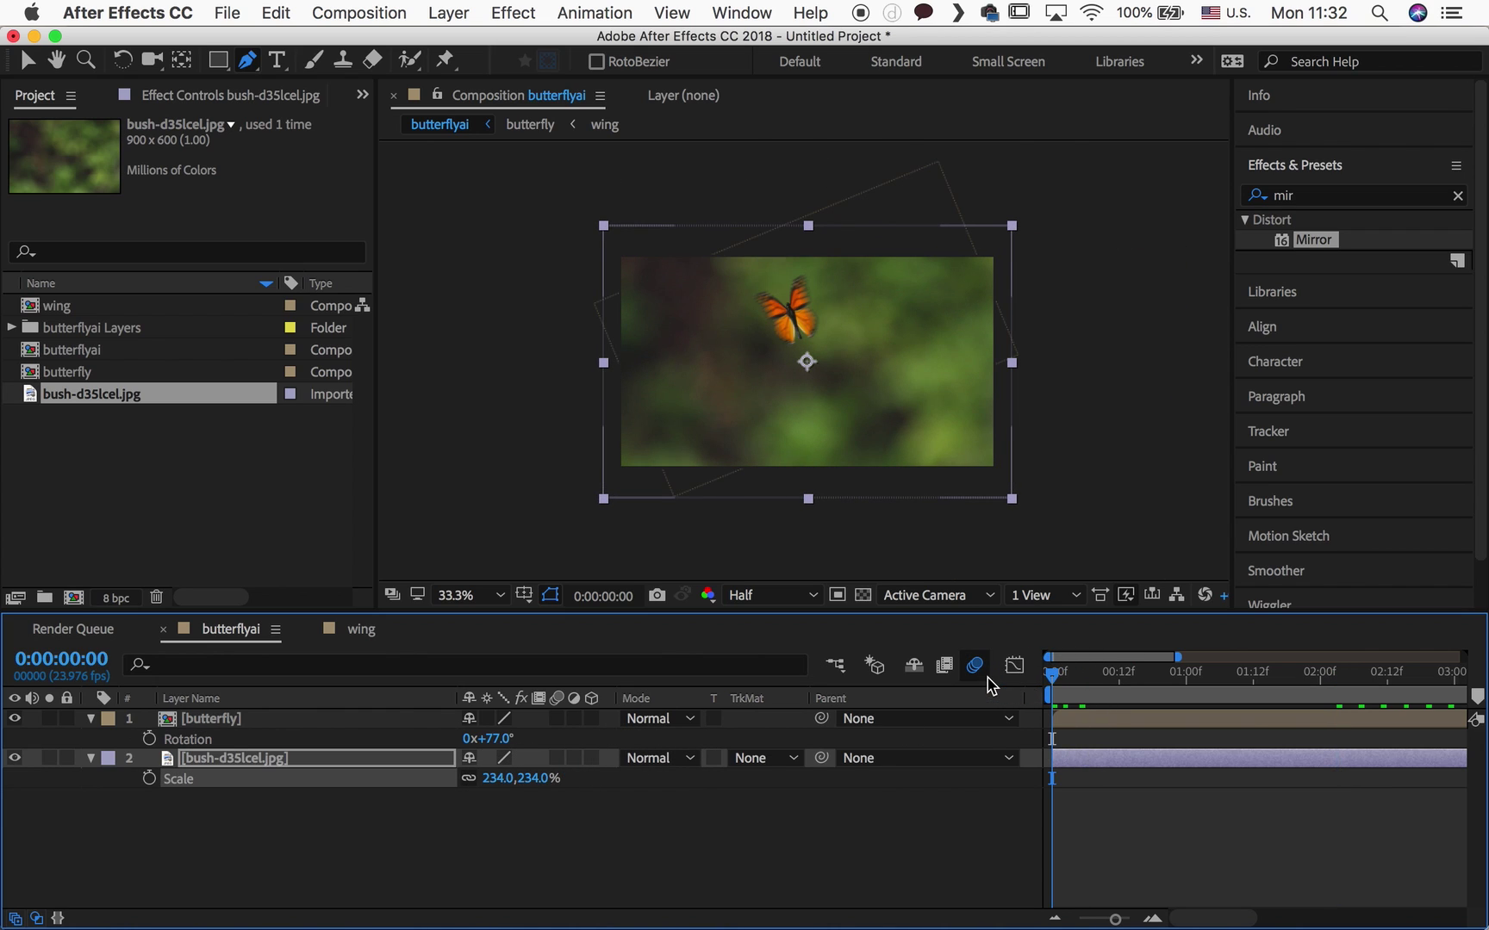
Preview the animation and move the playhead to 0:00:03:04
key("space")
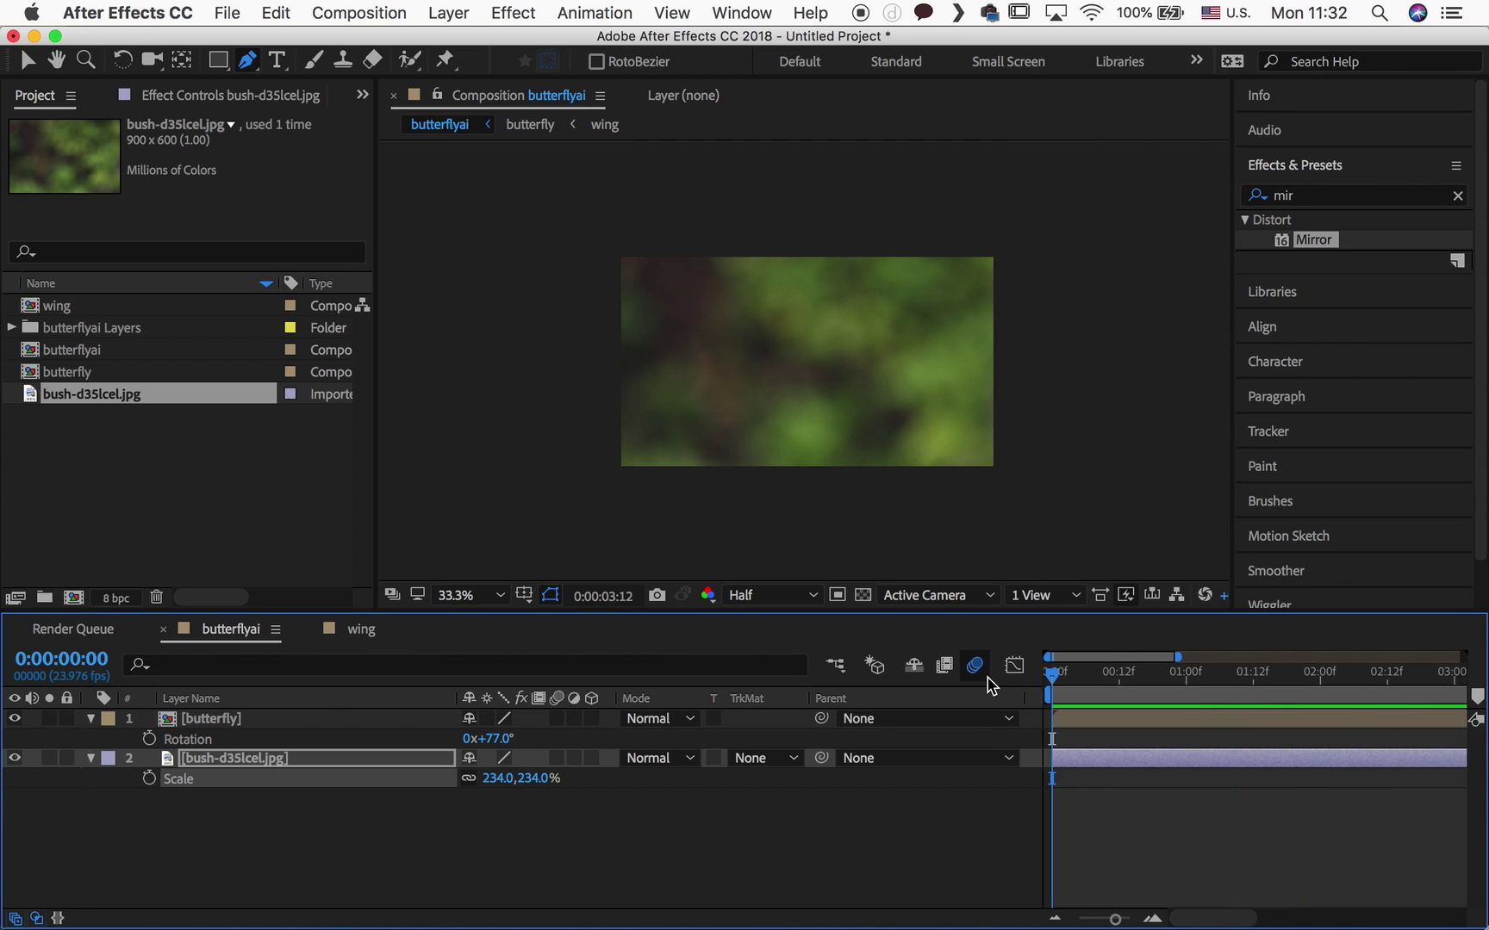
left_click(982, 674)
left_click_drag(1069, 676, 990, 677)
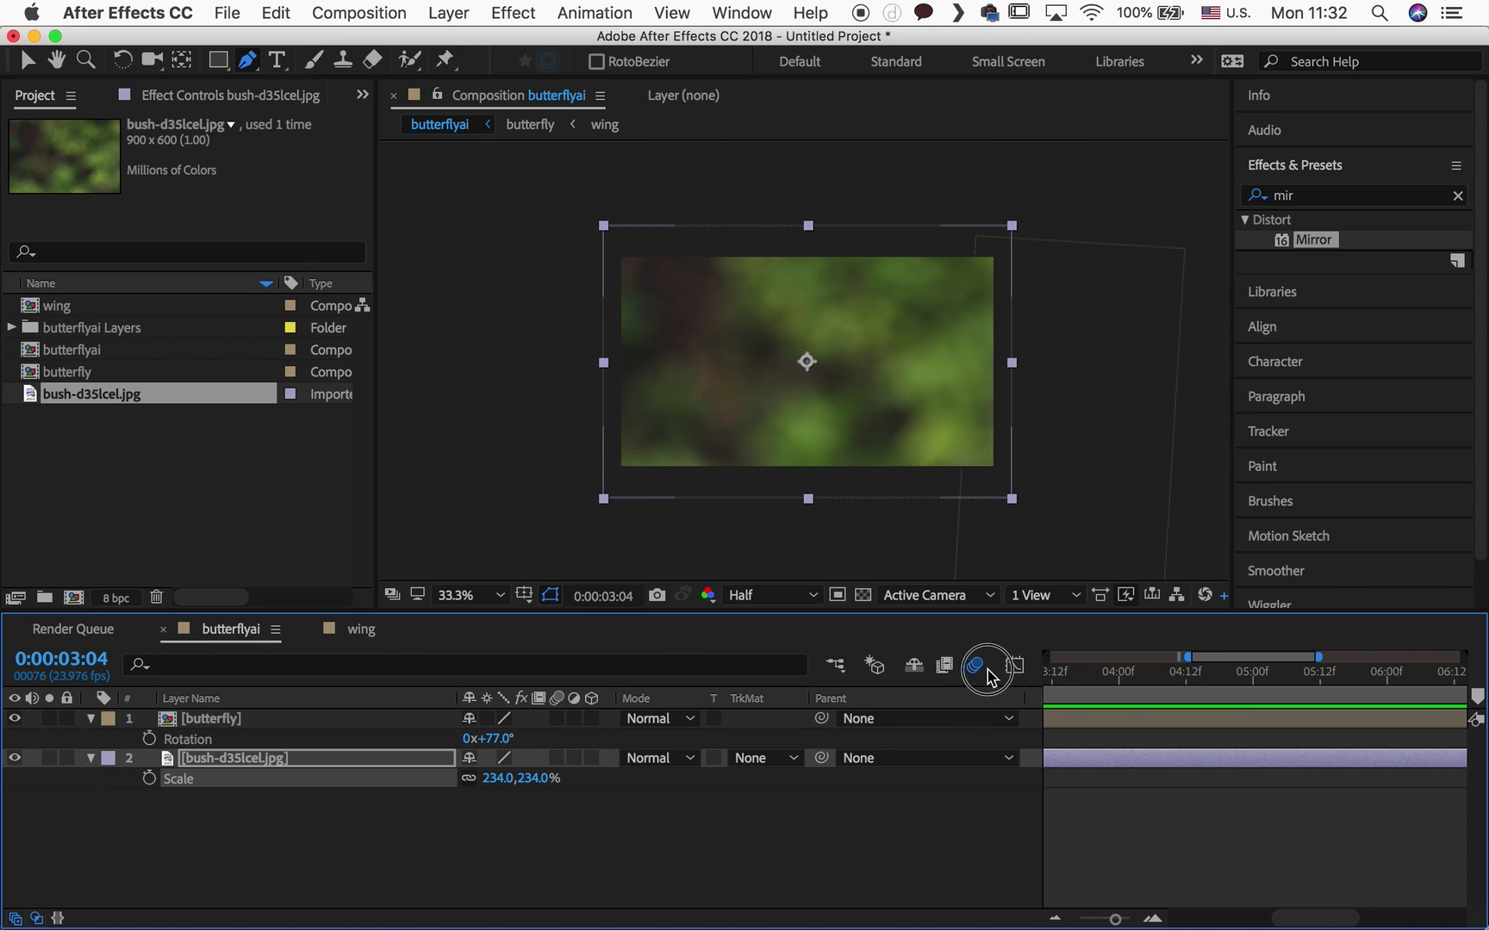
key("Home")
key("space")
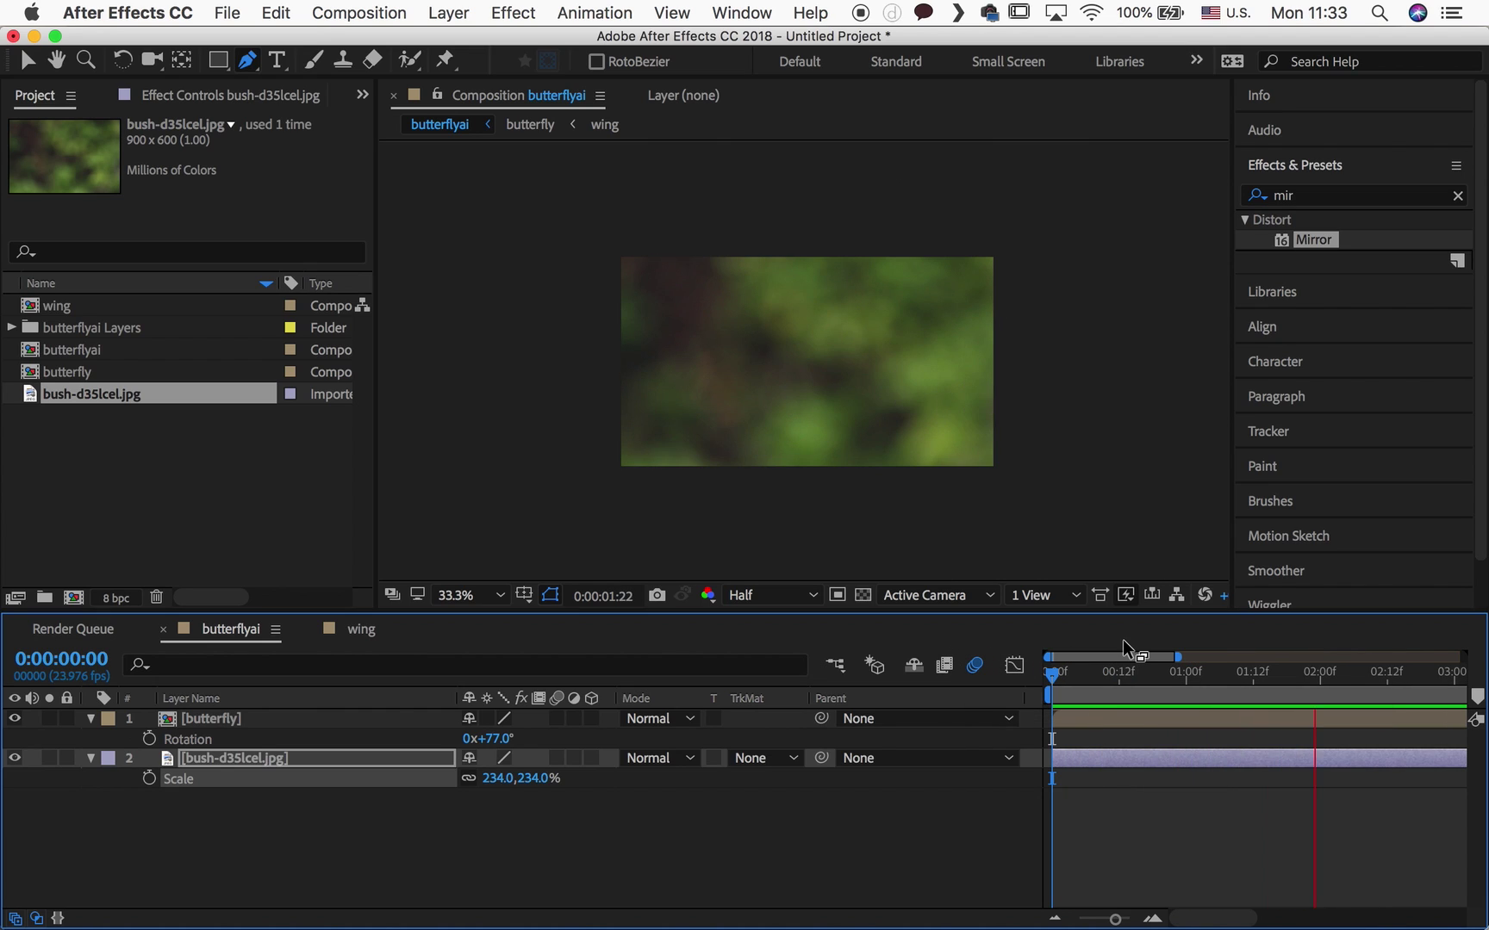
left_click_drag(1074, 678, 1012, 680)
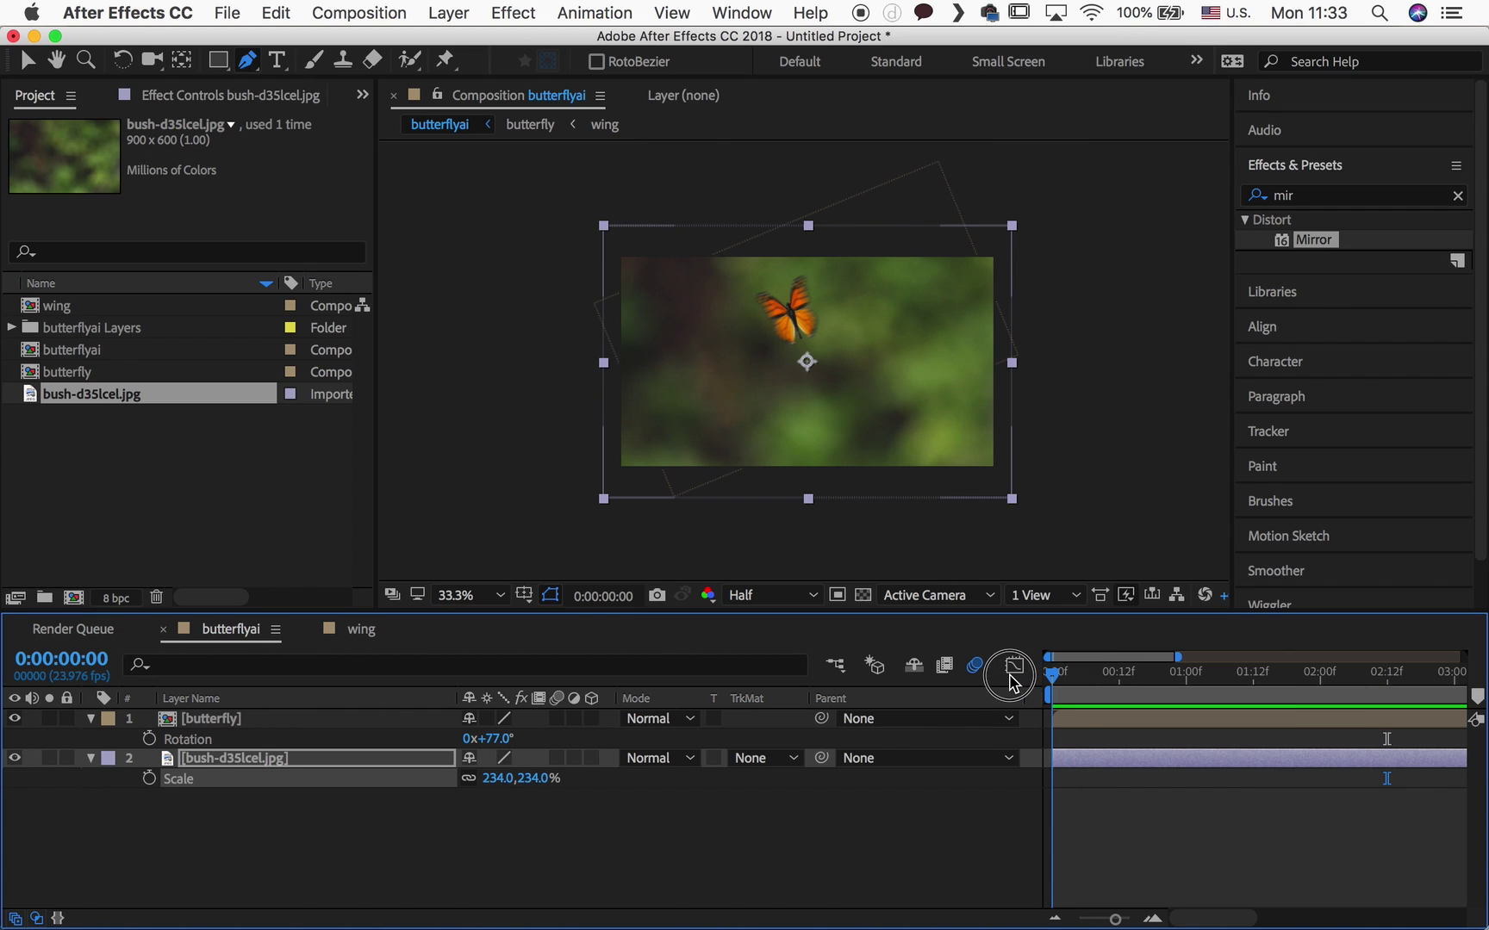
key("space")
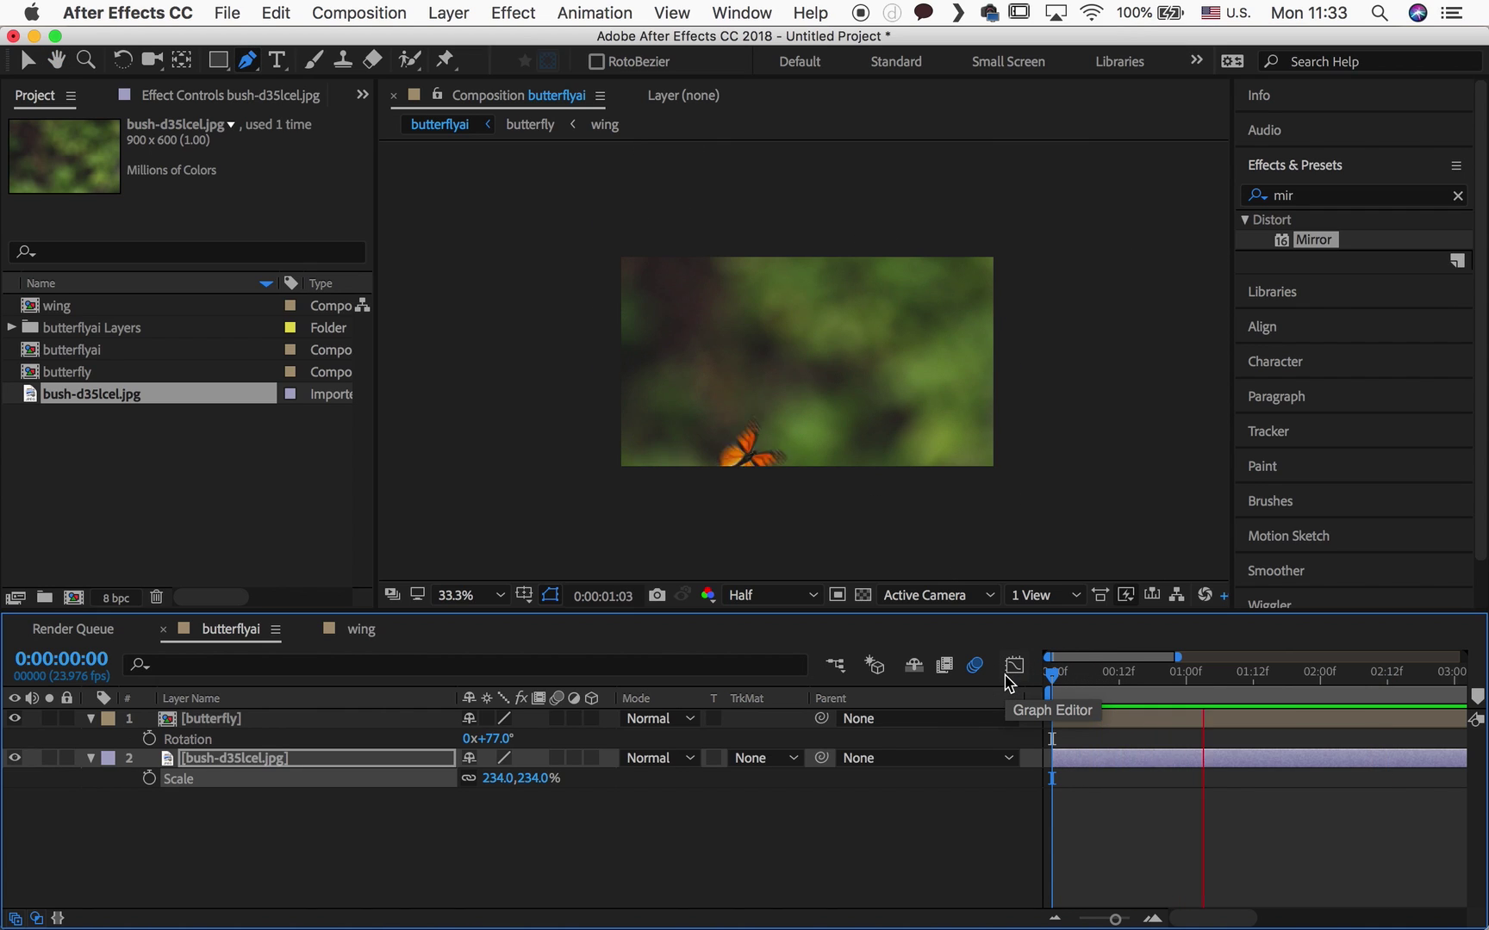
key("space")
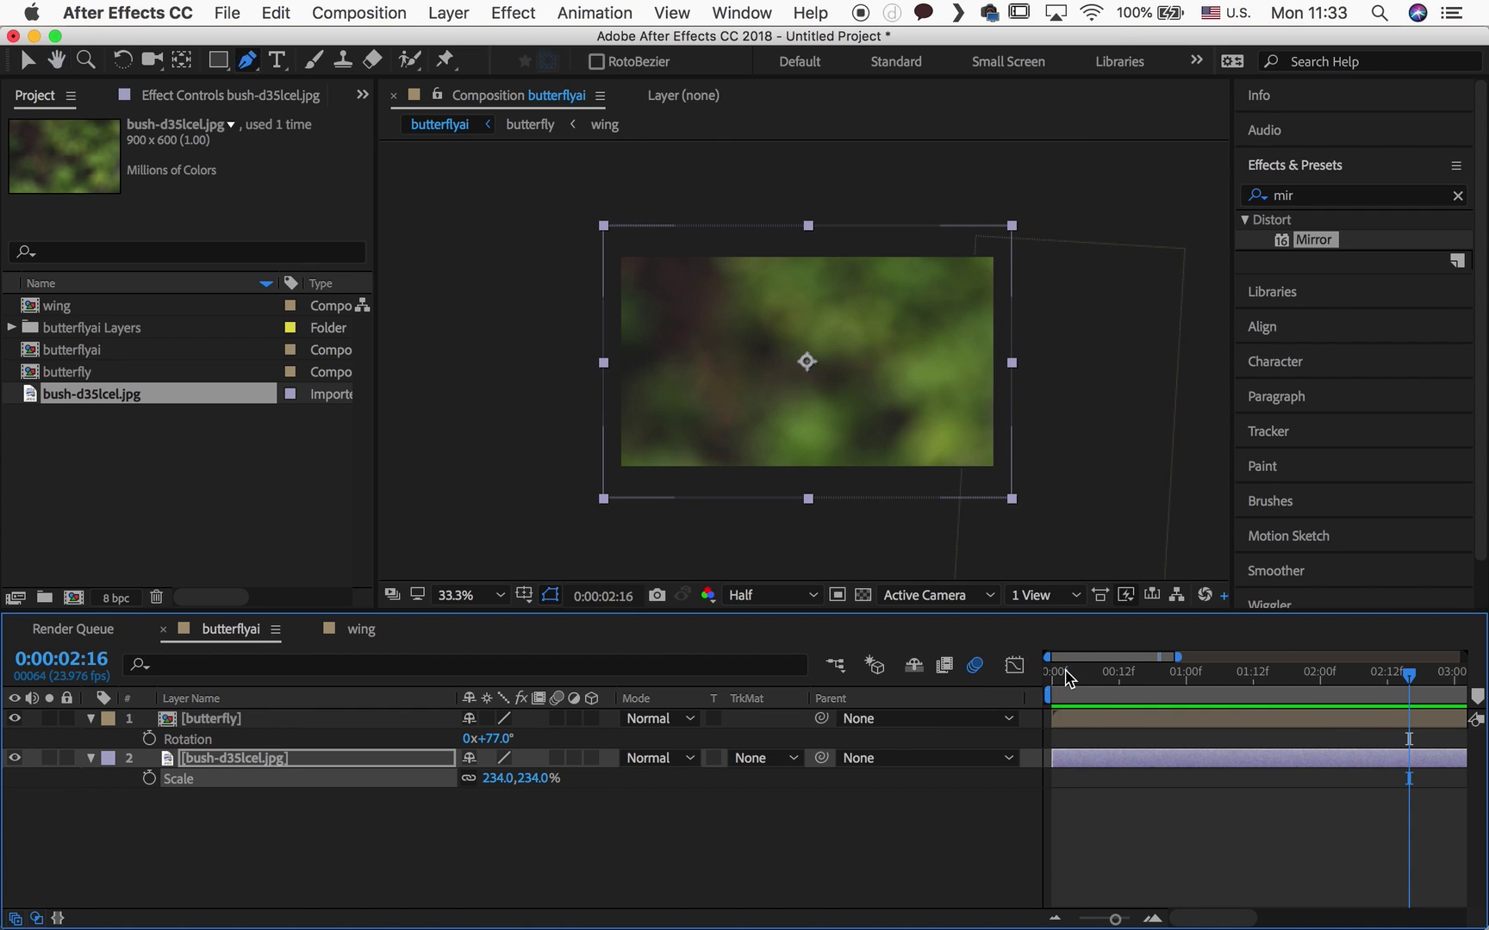
left_click_drag(1068, 678, 1031, 665)
key("space")
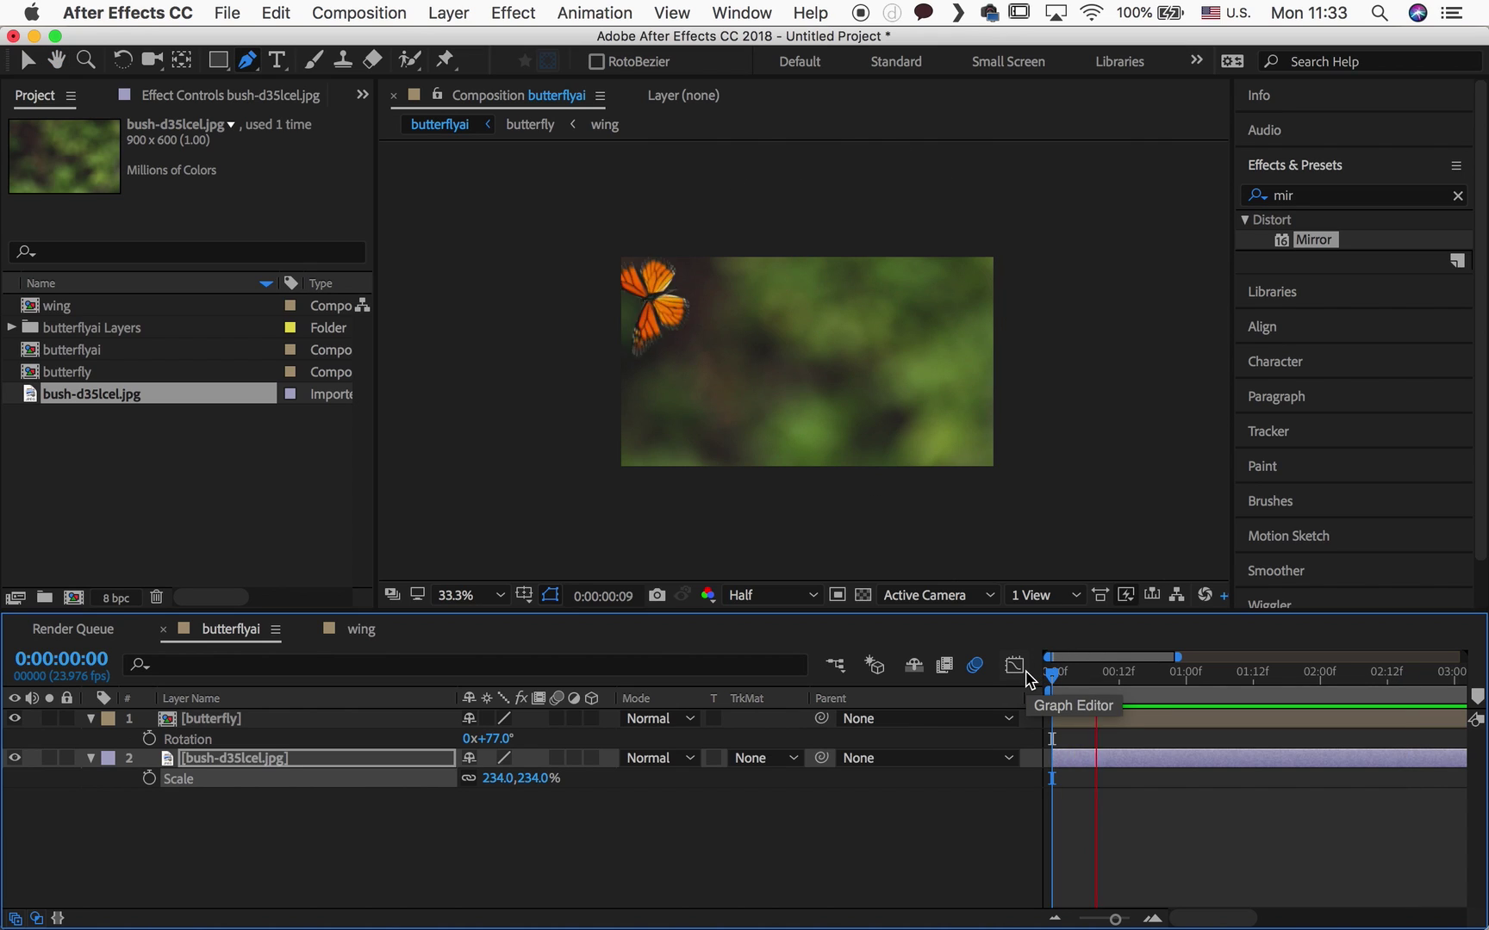
key("space")
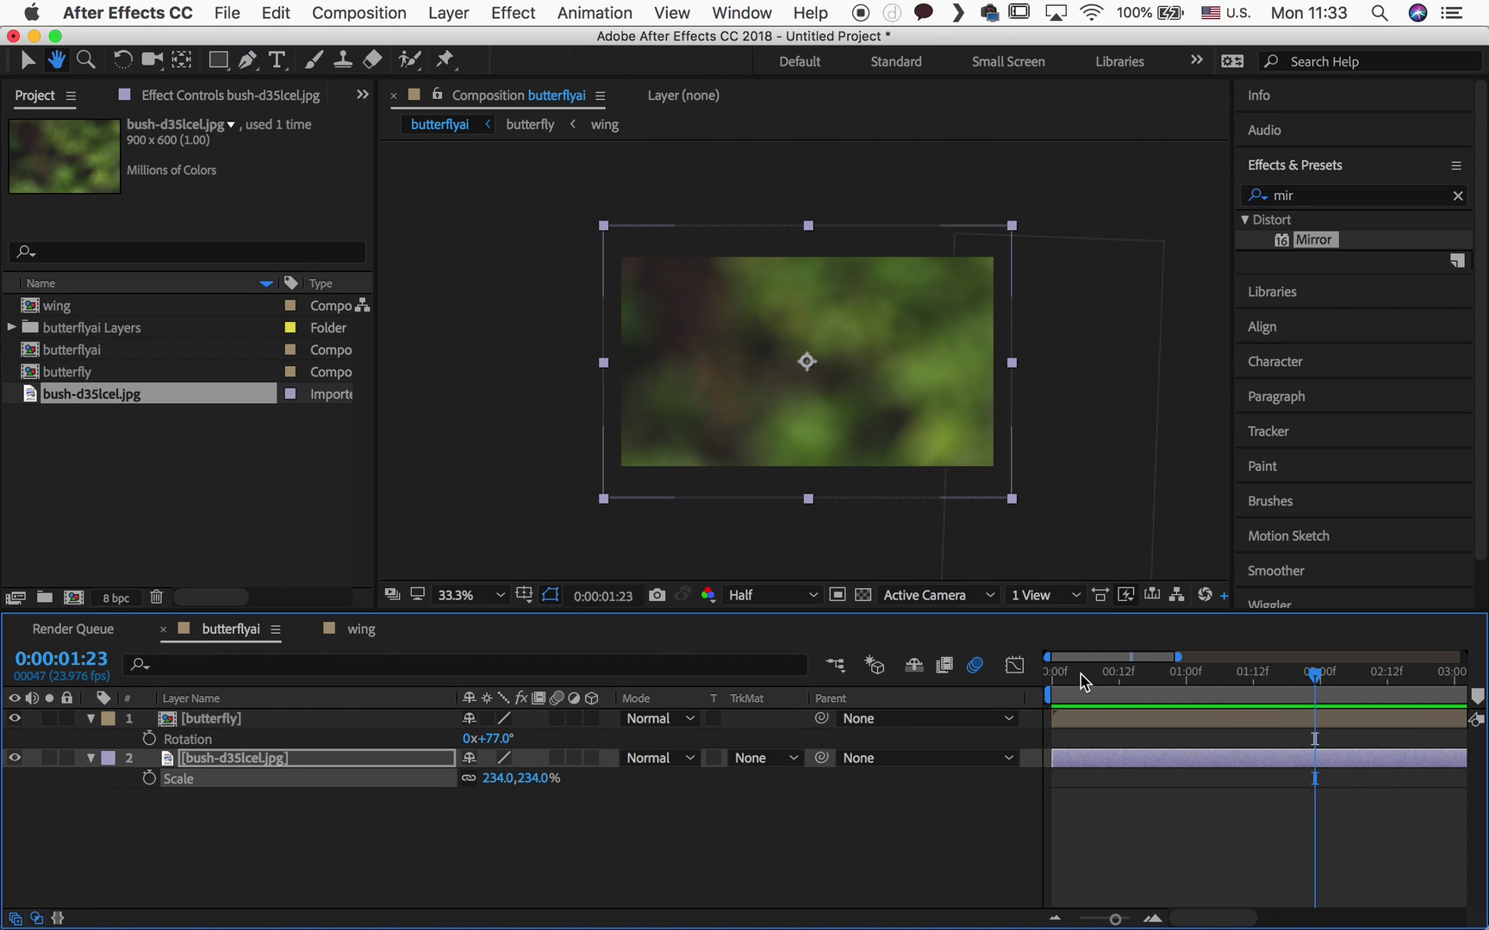
left_click_drag(1083, 682, 1015, 672)
key("space")
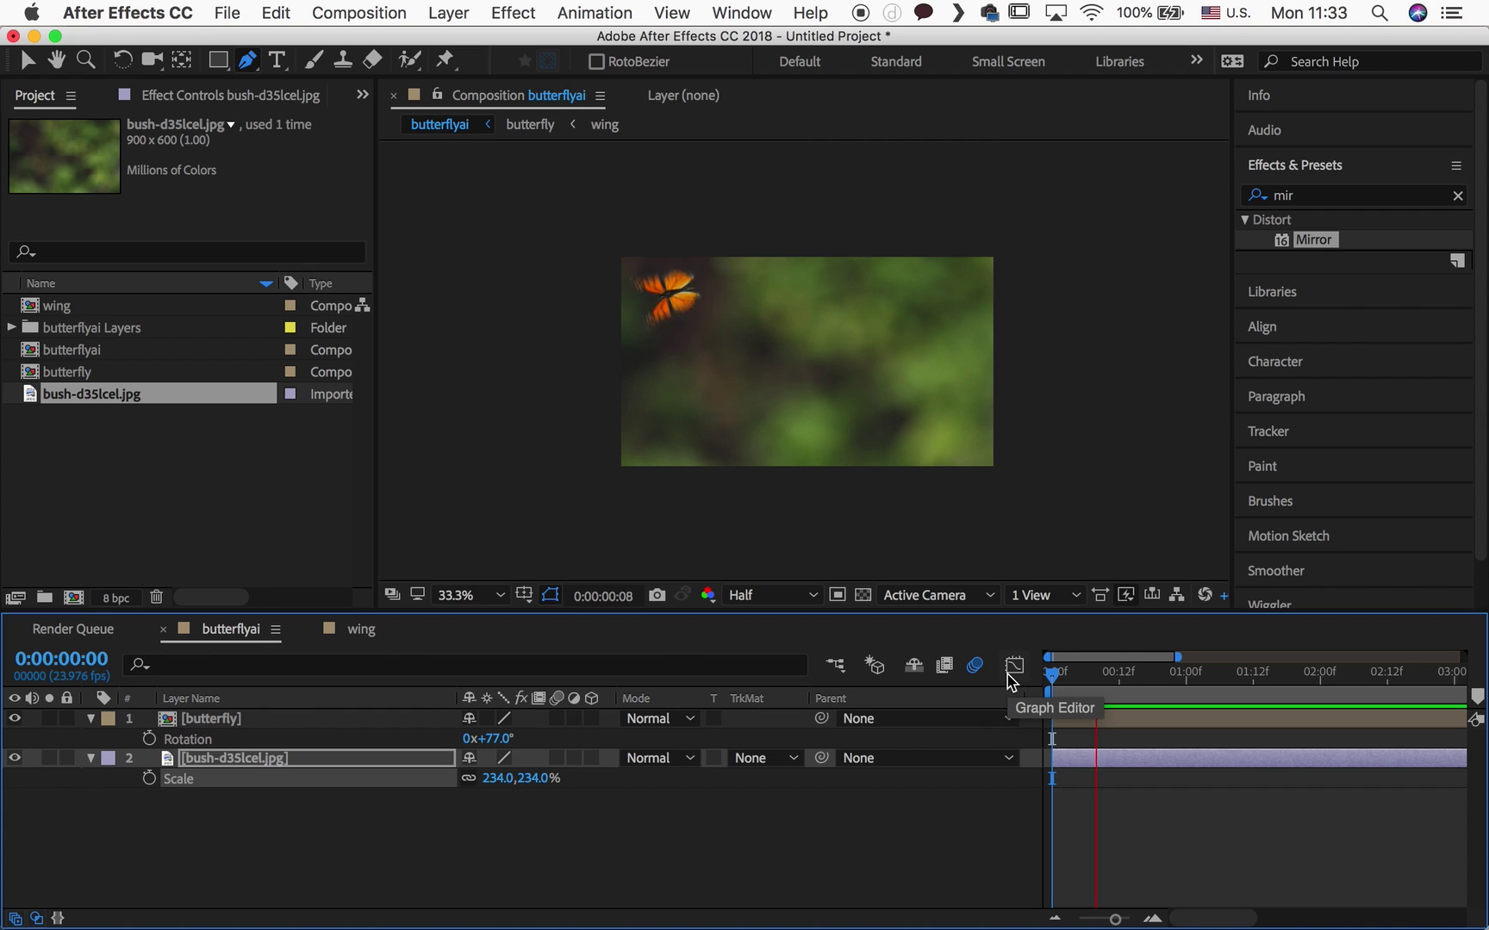
key("space")
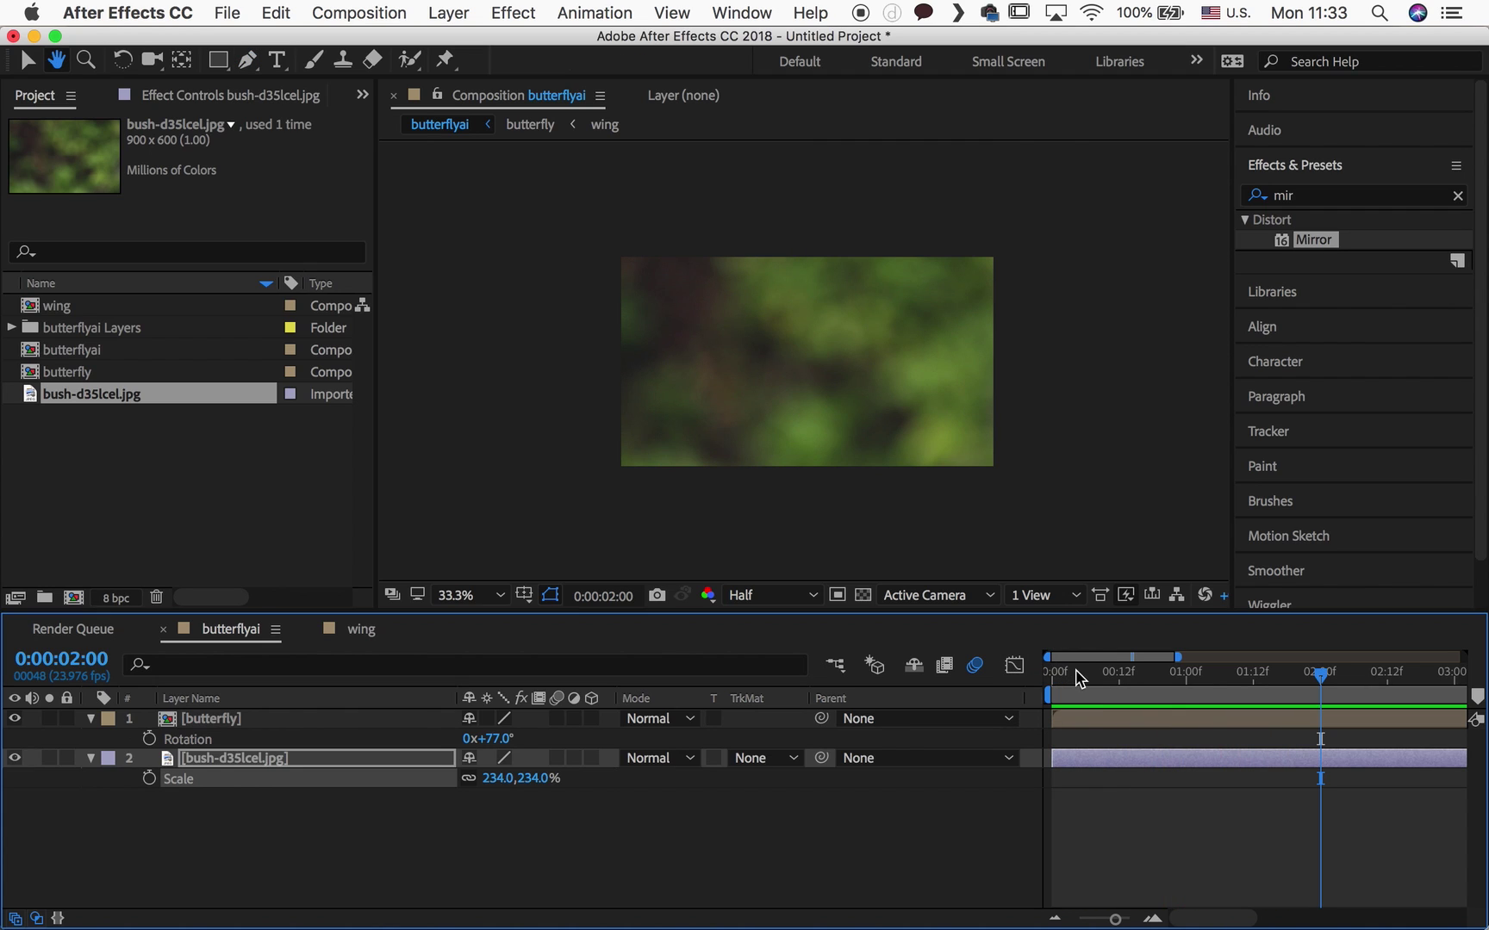
left_click_drag(1080, 679, 1009, 674)
key("space")
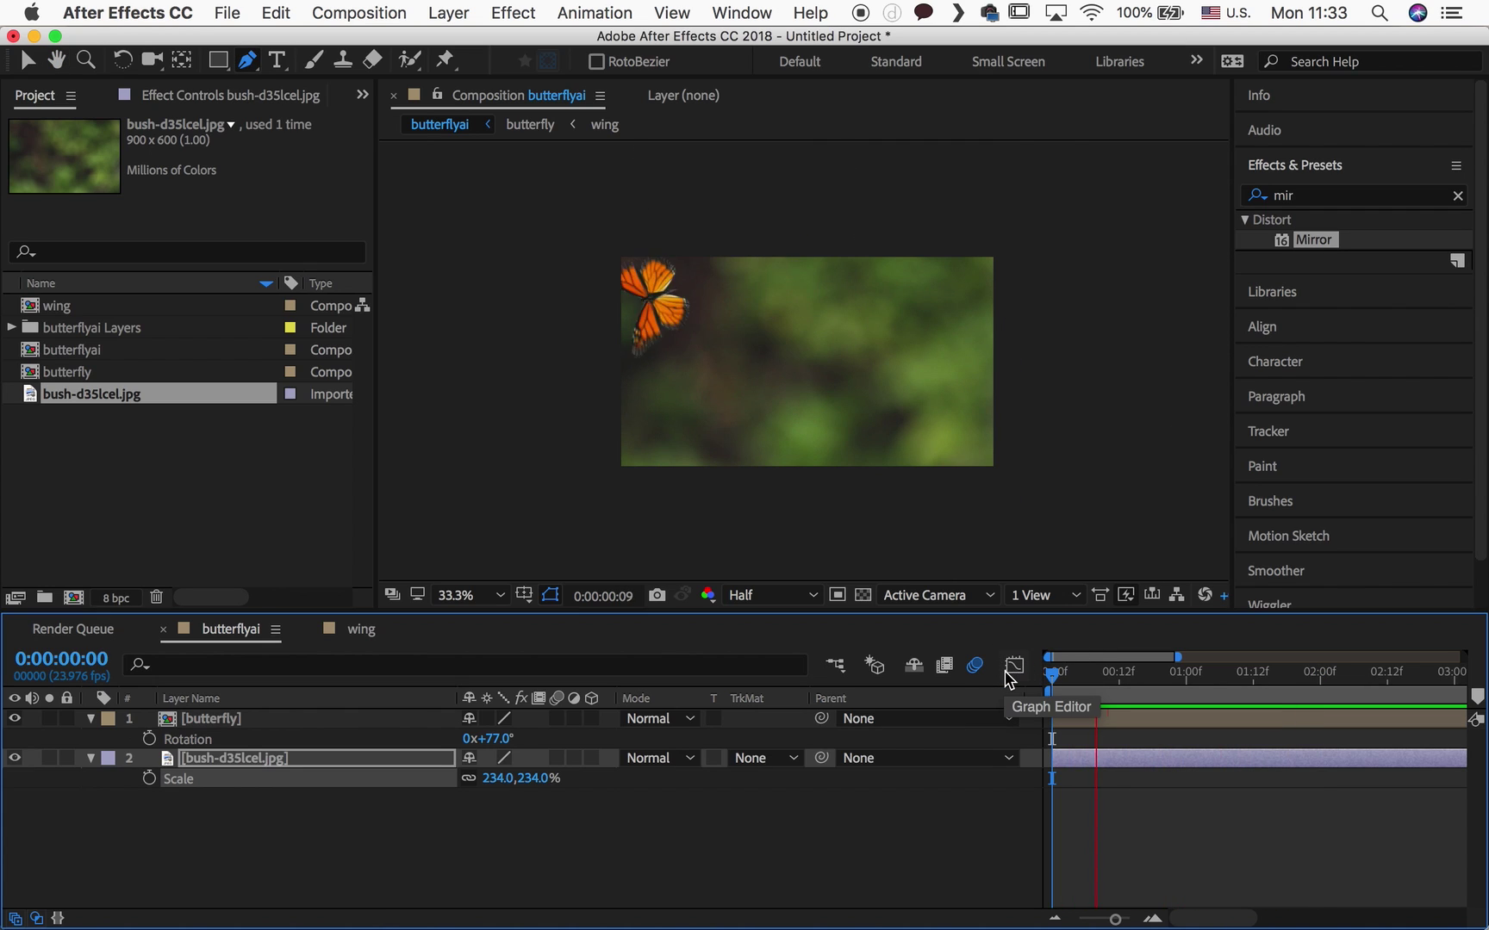
key("space")
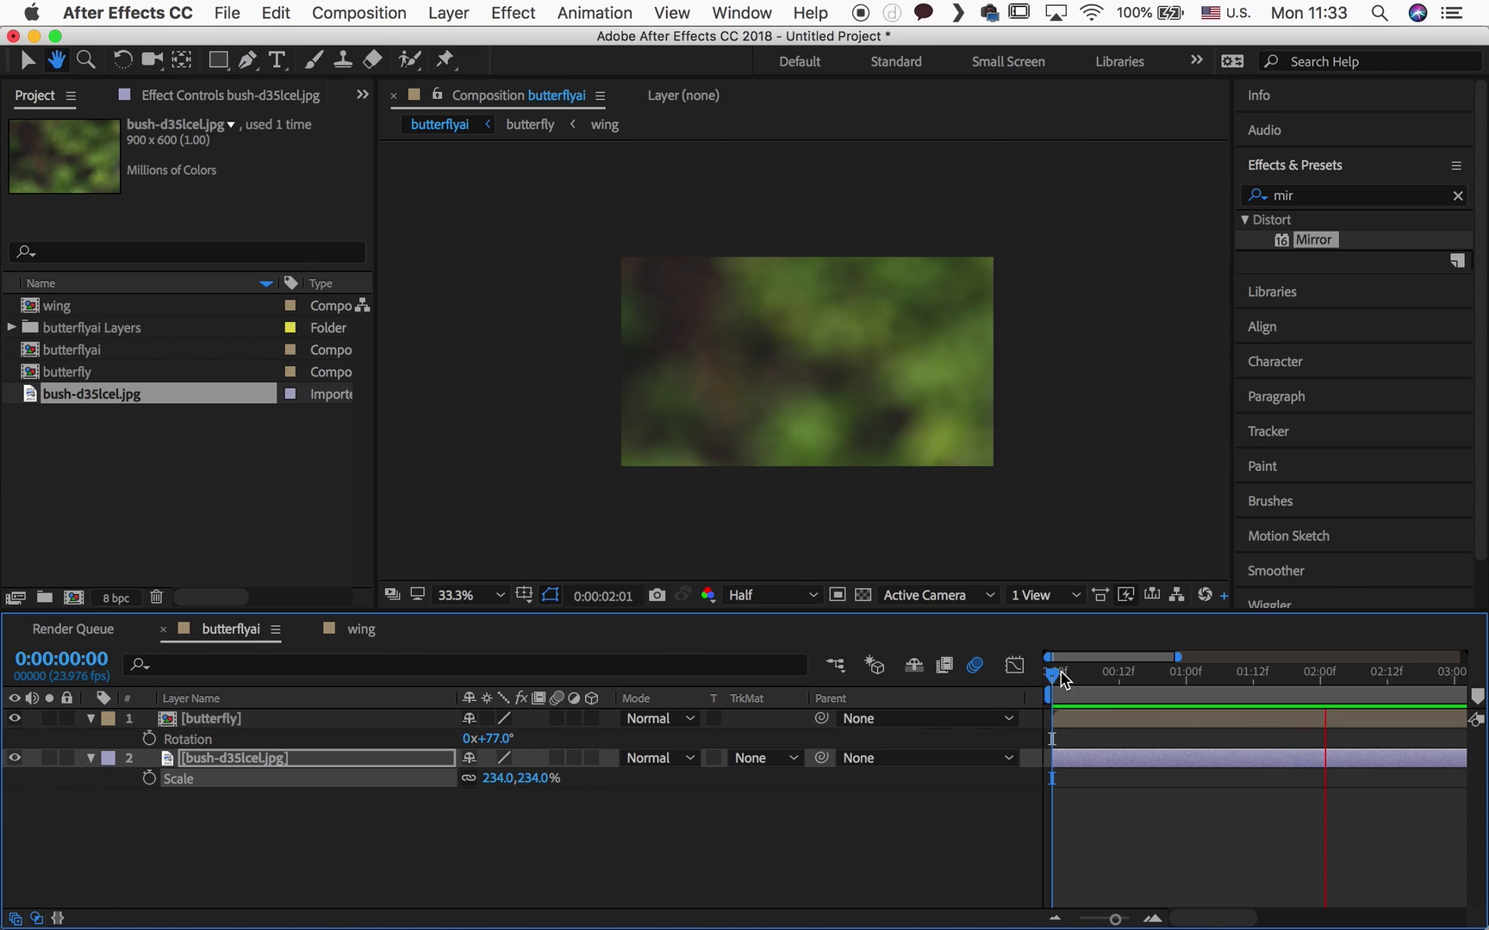
left_click_drag(1059, 670, 995, 666)
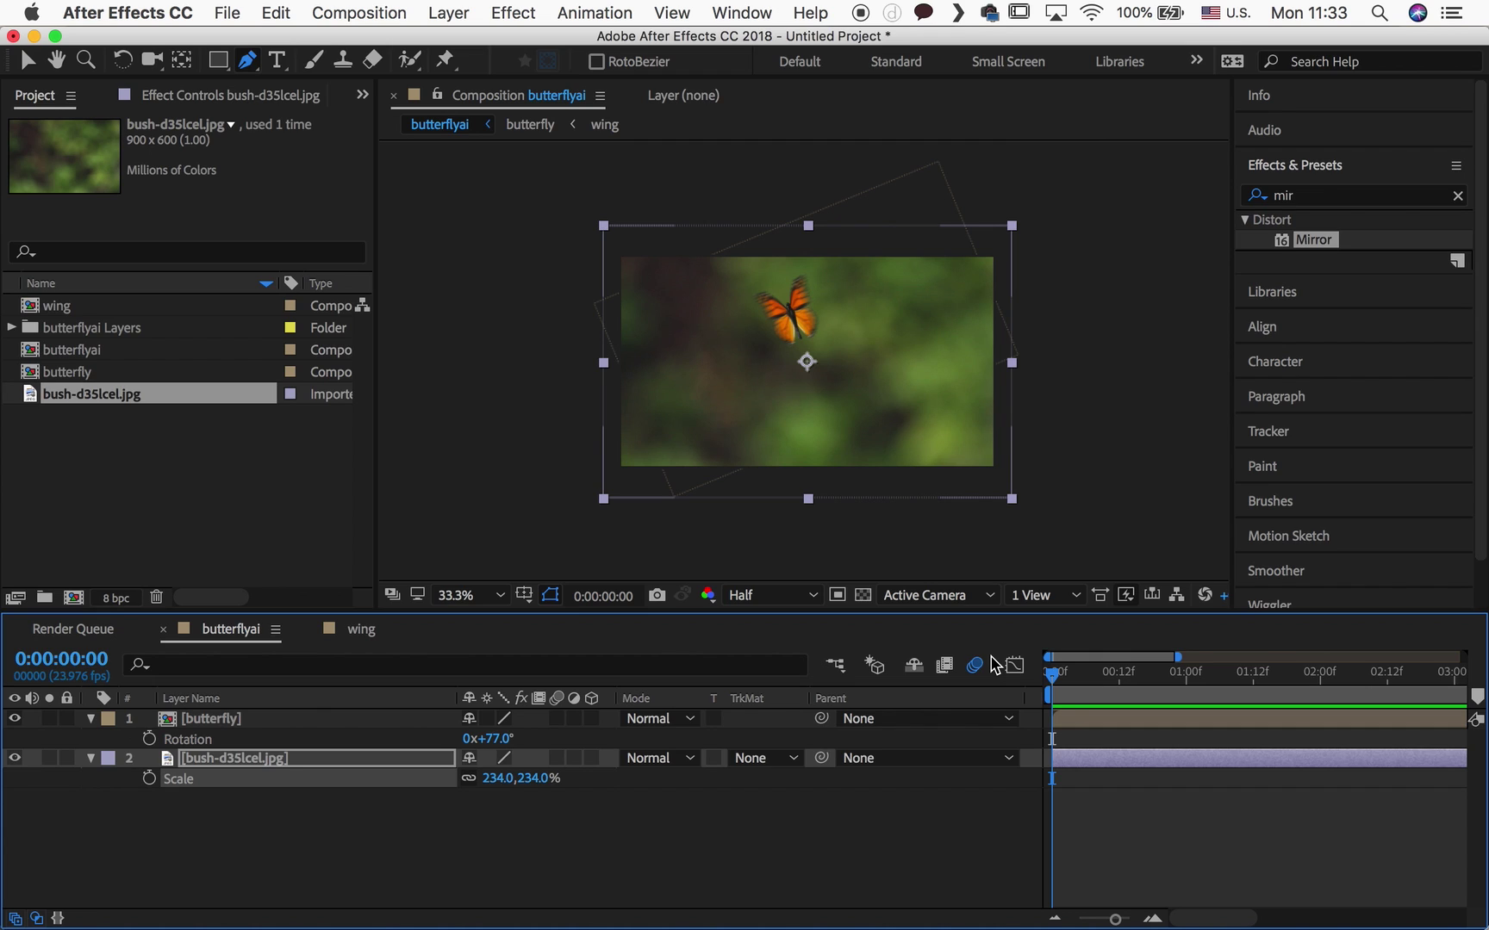
left_click_drag(1120, 672, 1033, 679)
key("space")
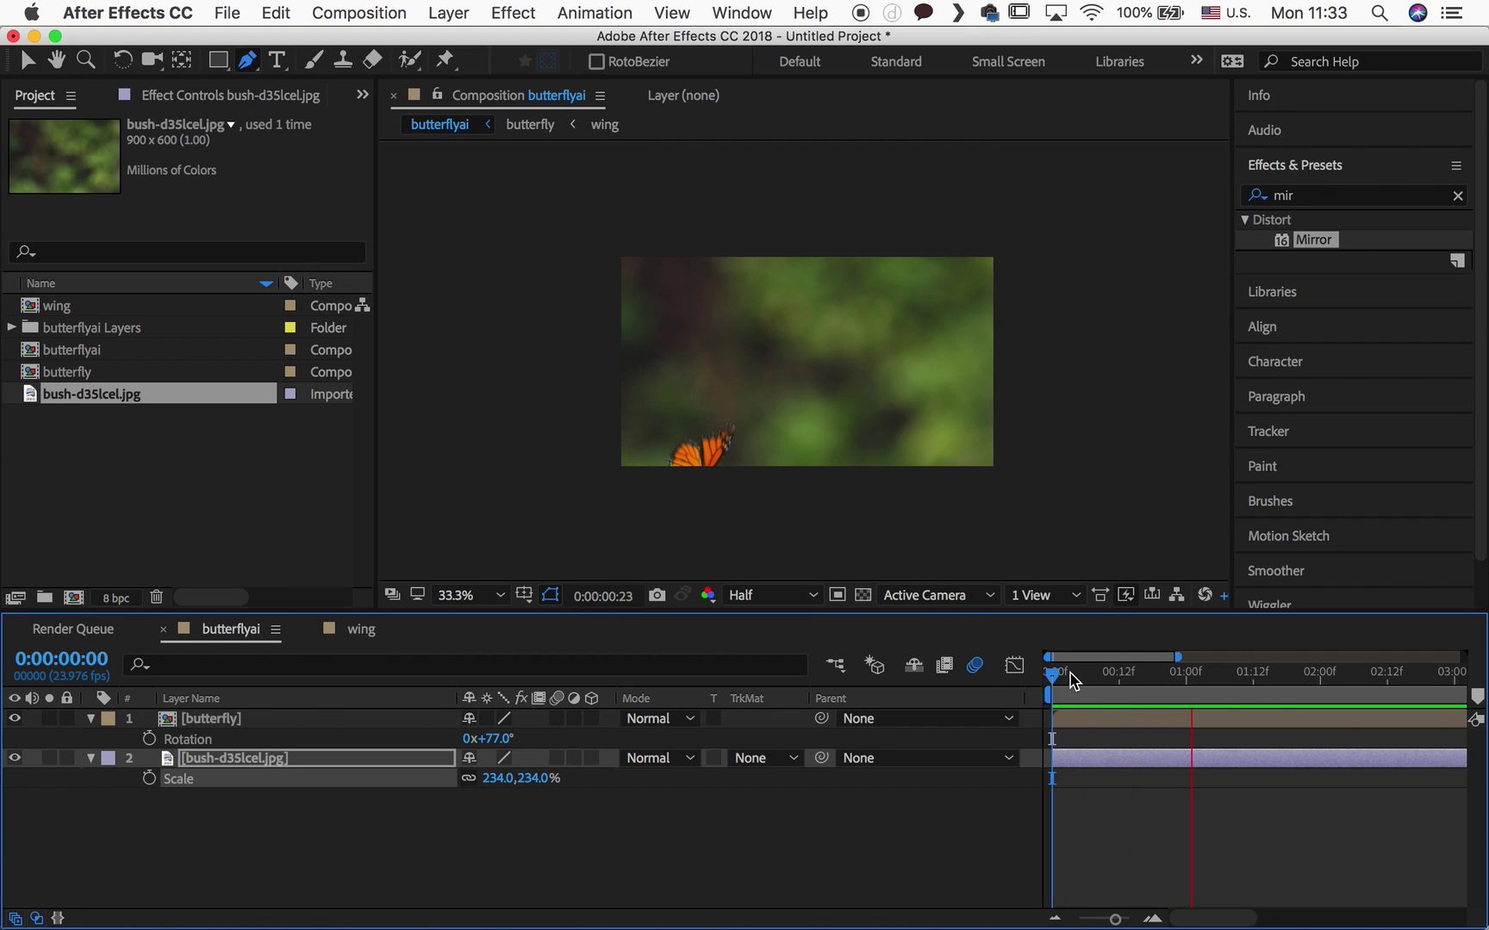
key("space")
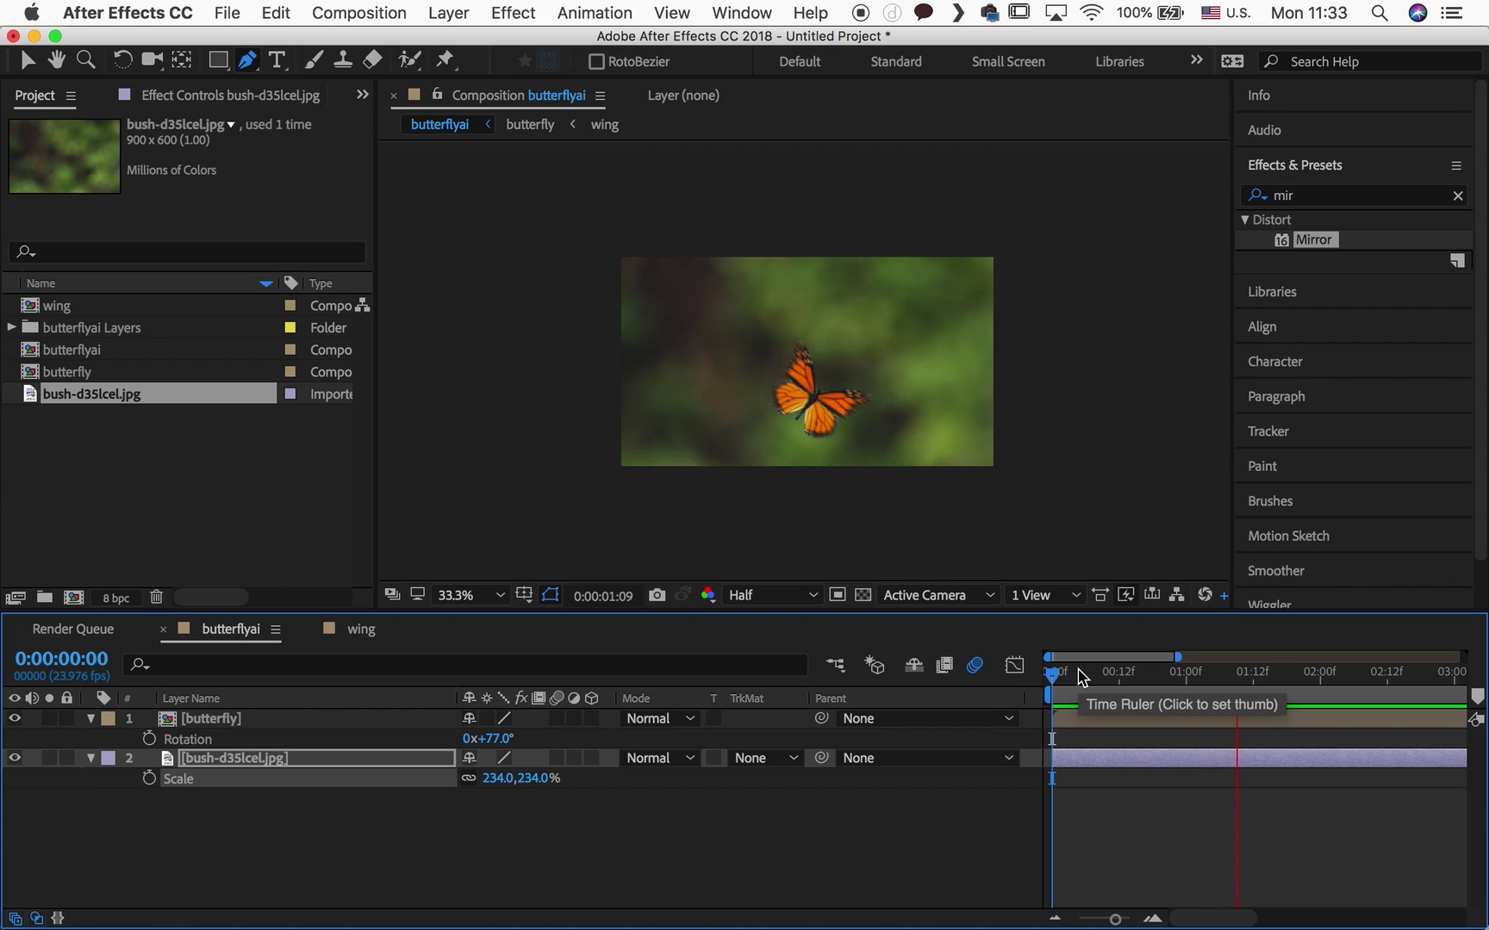
key("space")
key("space")
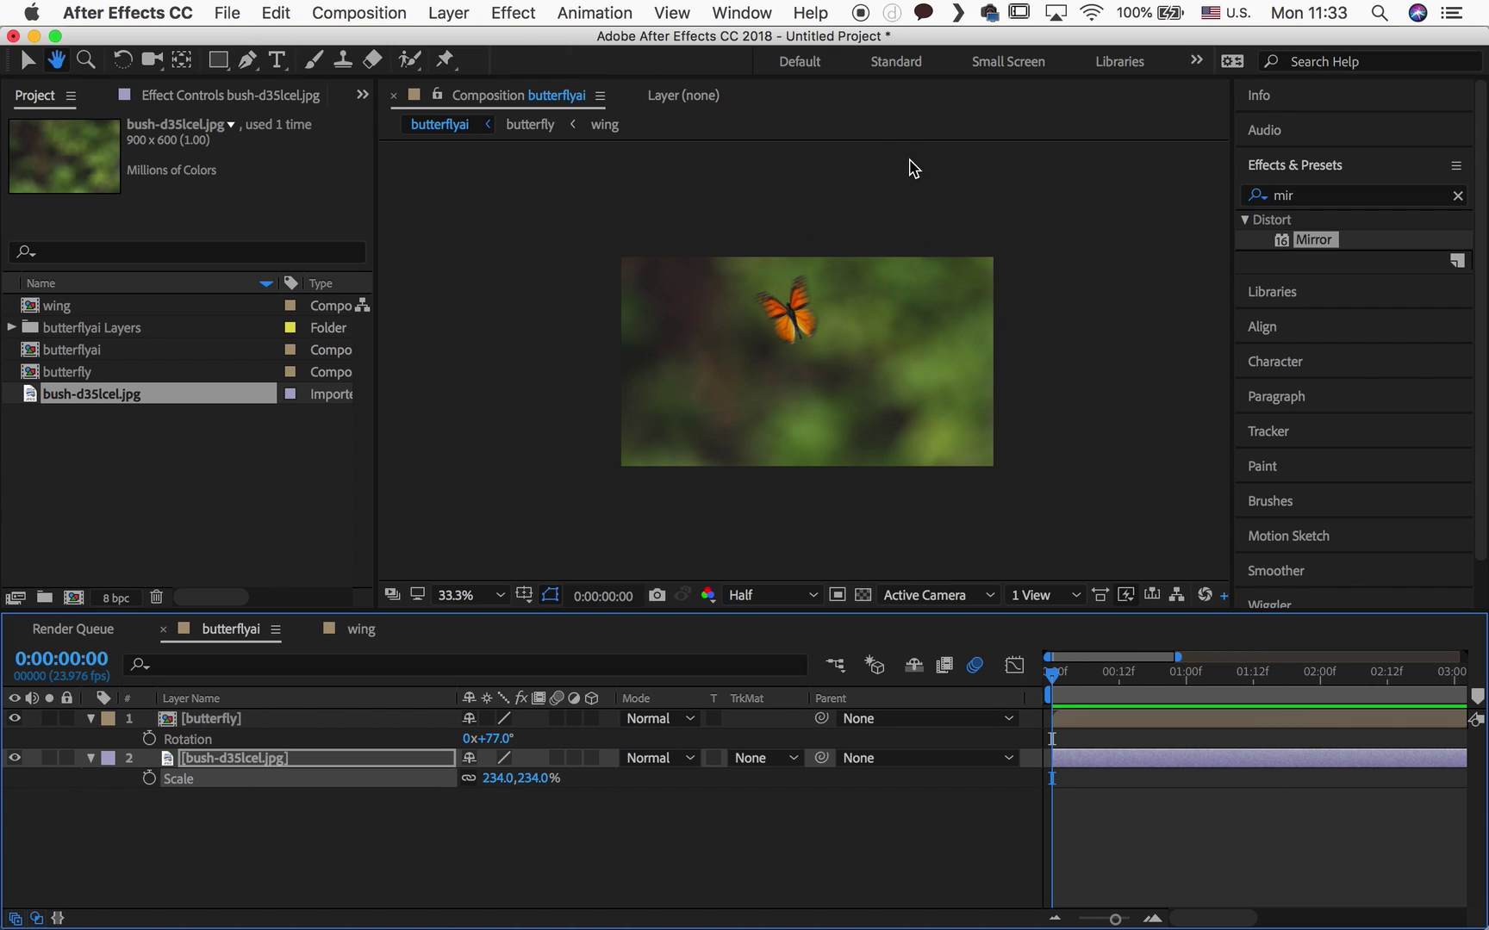